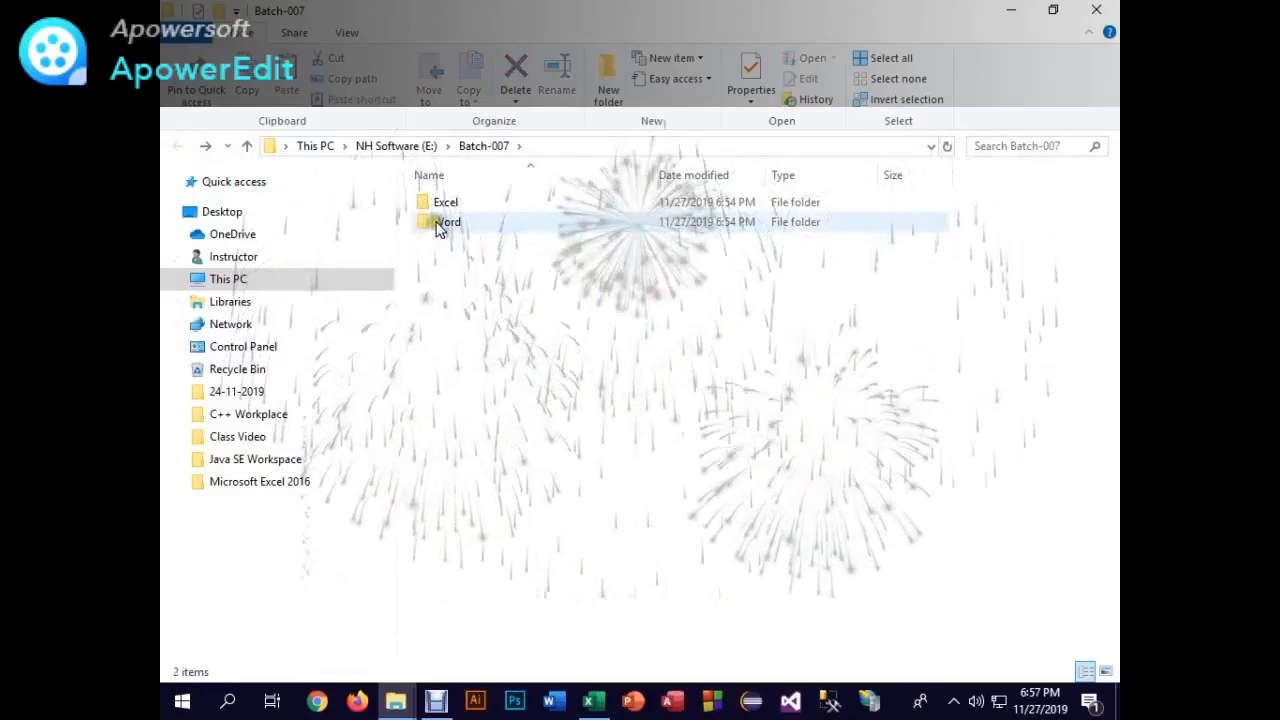
- Copy Tab.docx from the 25 Nov 2019_Word_Class-1 folder inside the Word folder
double_click(443, 222)
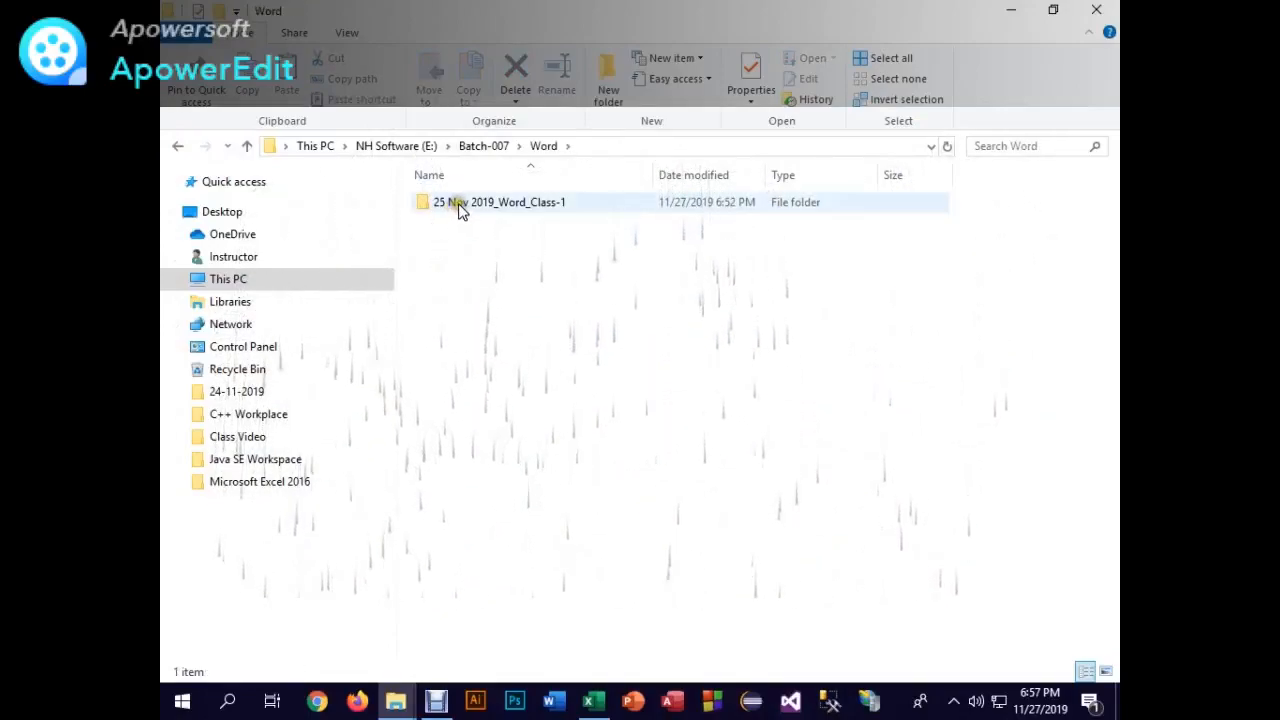
double_click(459, 206)
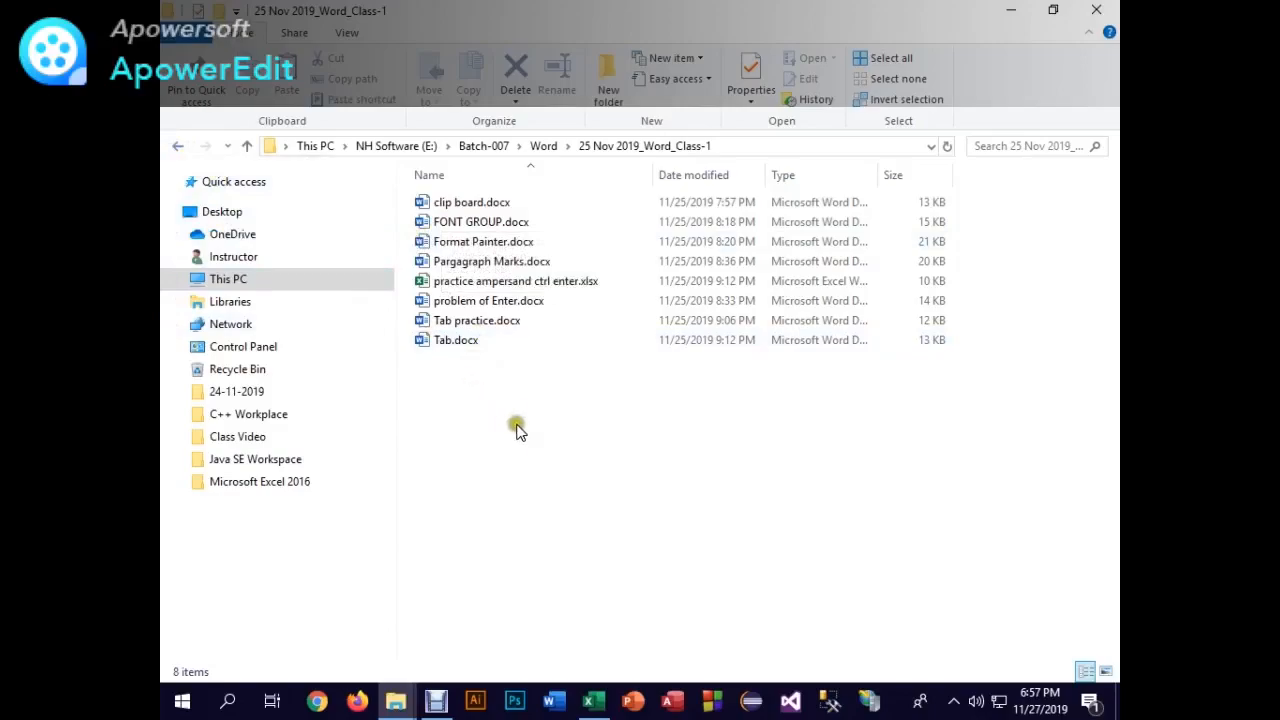
click(462, 365)
click(464, 341)
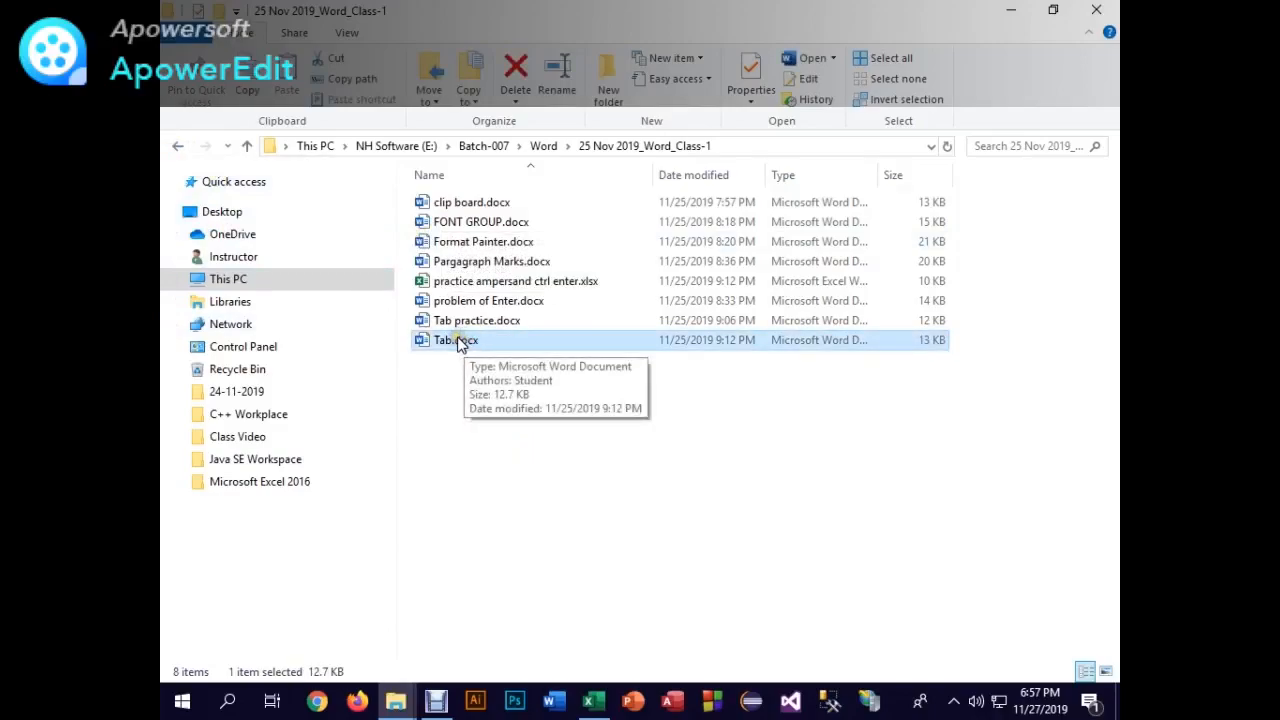
- Create a new folder with the default name in the Word folder and paste Tab.docx into it
click(177, 146)
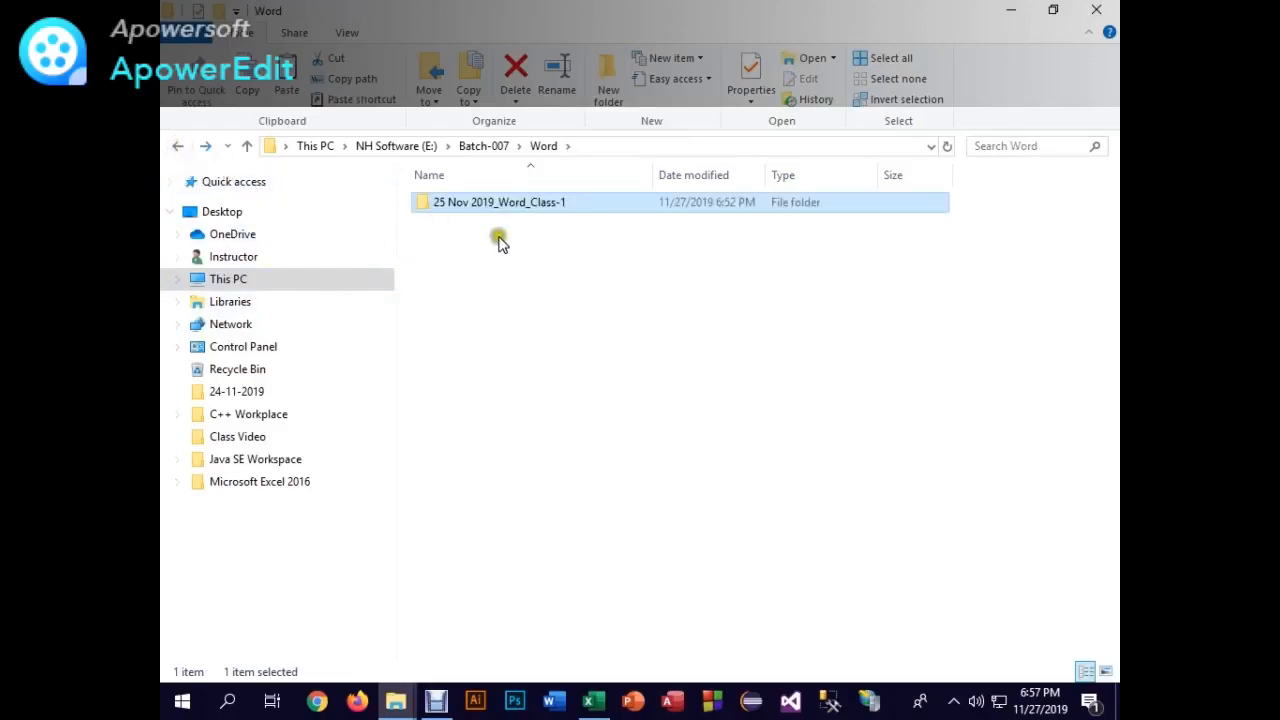
click(608, 80)
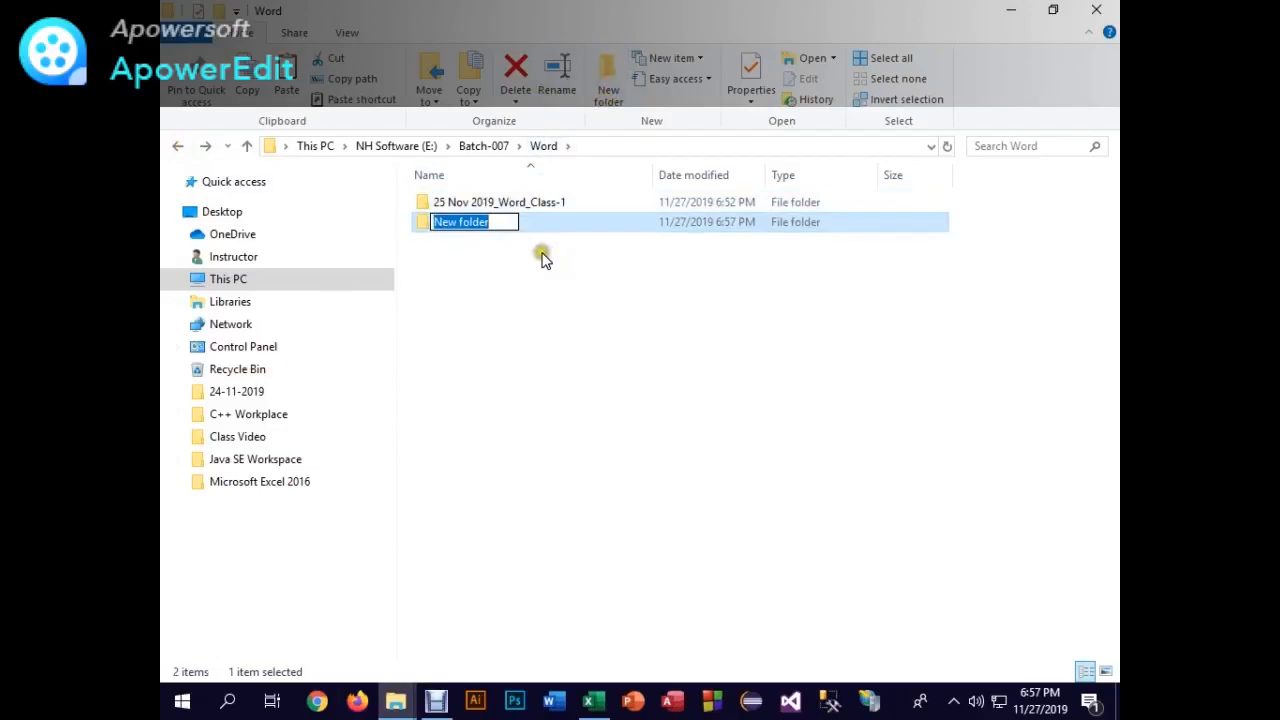
key(Return)
key(Return)
key(ctrl+v)
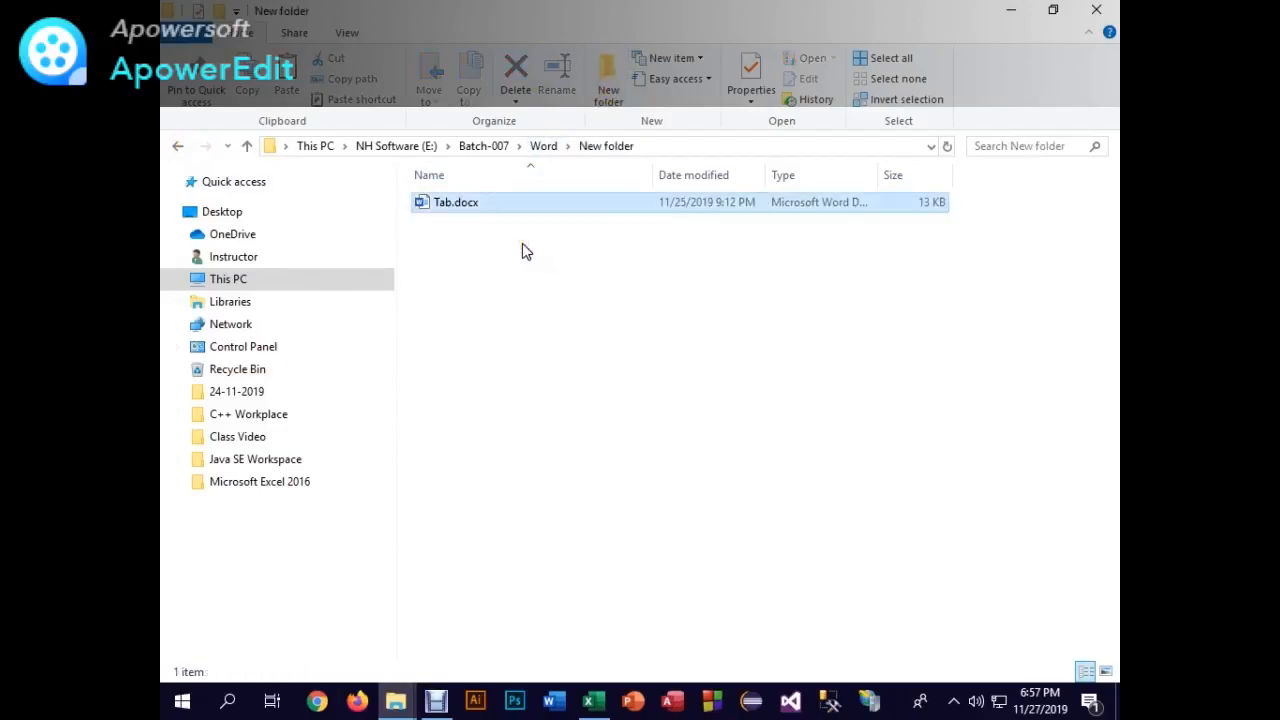
- Copy the name of the 25 Nov 2019_Word_Class-1 folder and paste it as the new folder's name
key(BackSpace)
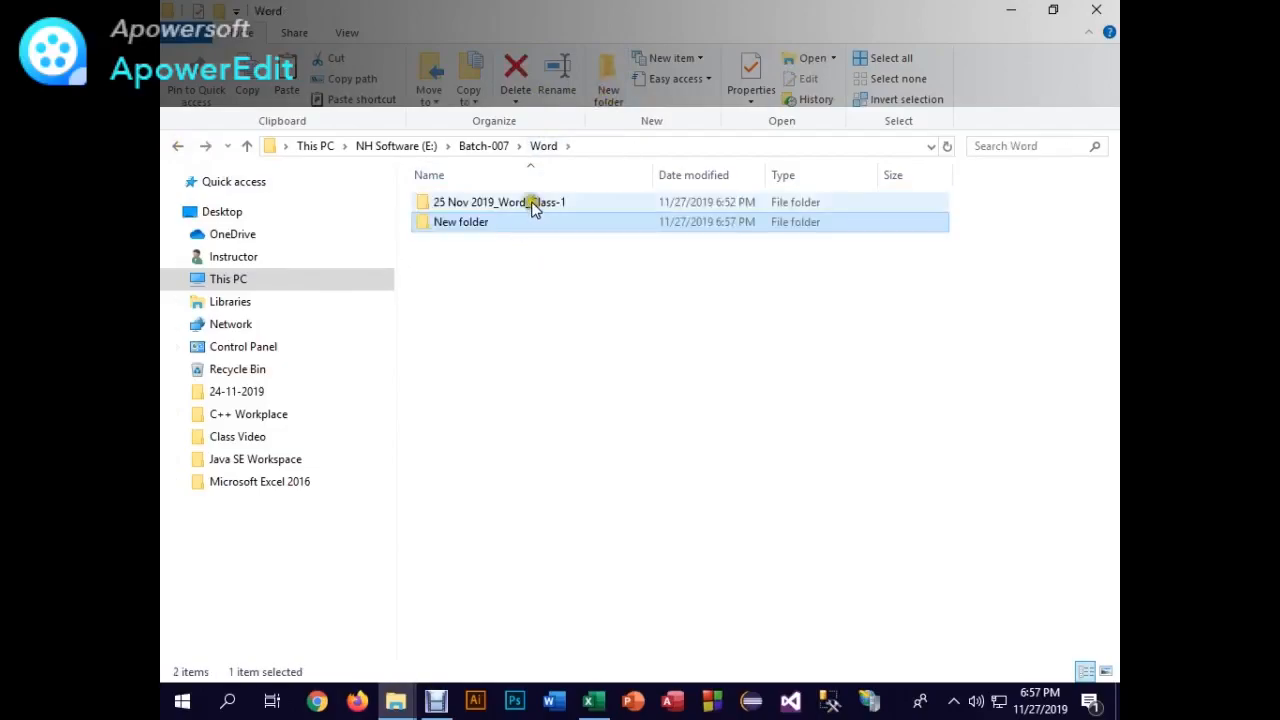
click(531, 205)
click(531, 205)
key(ctrl+c)
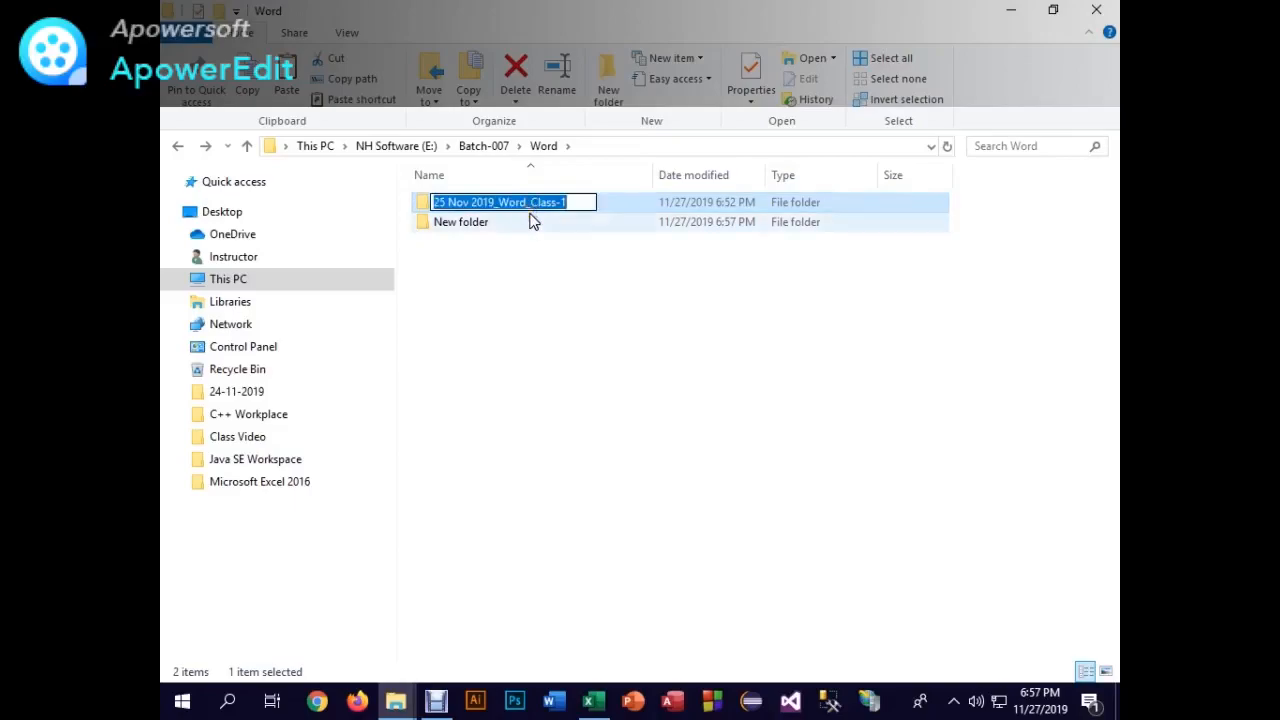
key(Escape)
click(476, 223)
click(476, 223)
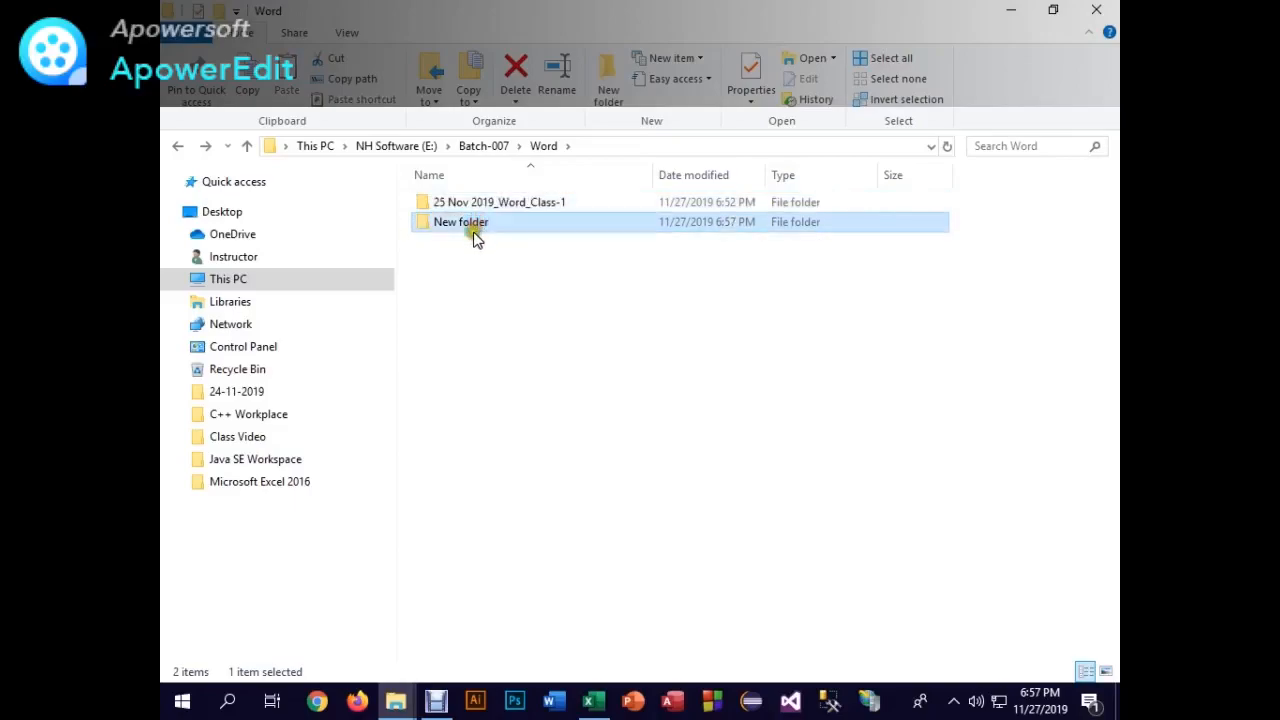
key(ctrl+v)
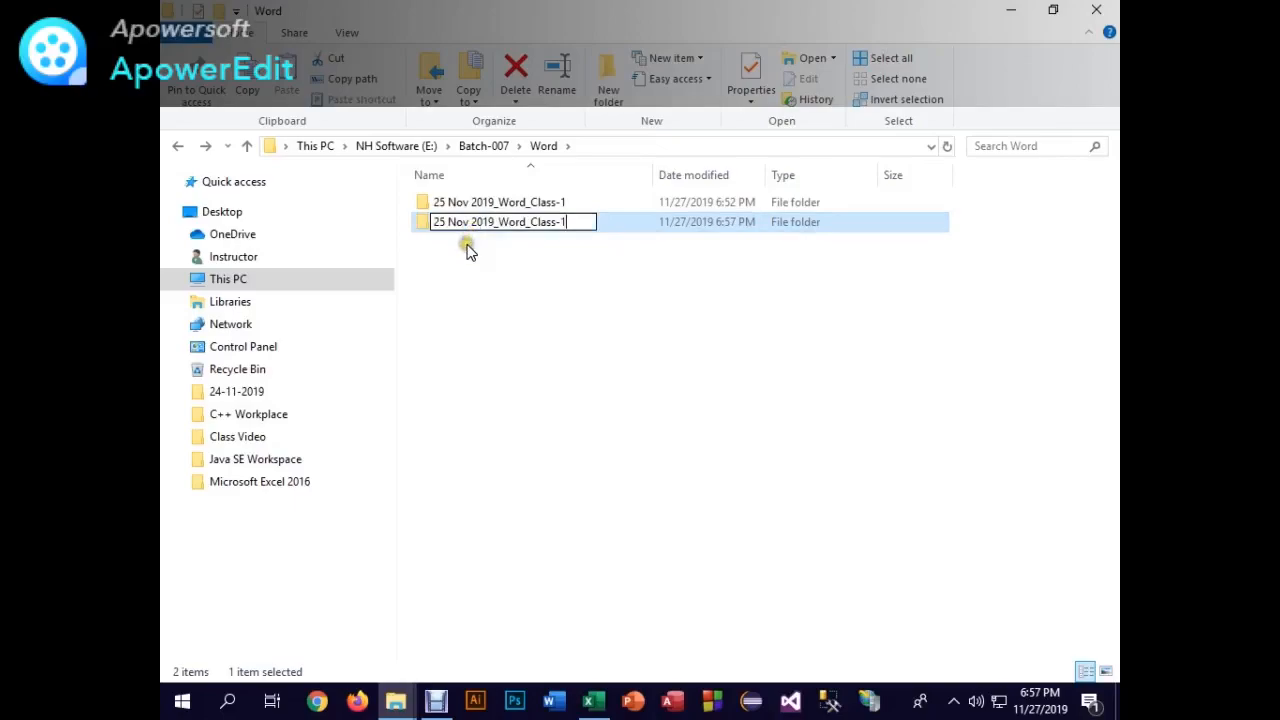
- Edit the pasted folder name to 27 Nov 2019_Word_Class-3
click(445, 223)
key(BackSpace)
text(7)
key(BackSpace)
text(23)
key(BackSpace)
key(BackSpace)
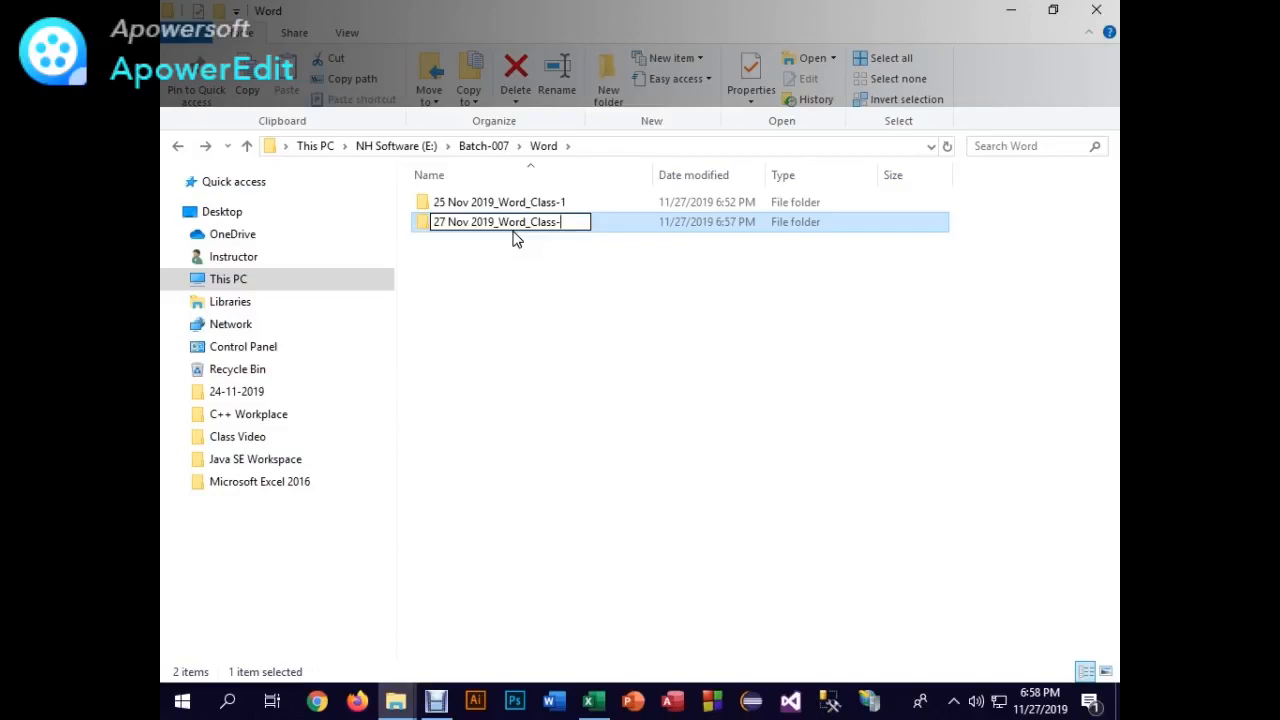
text(3)
key(Return)
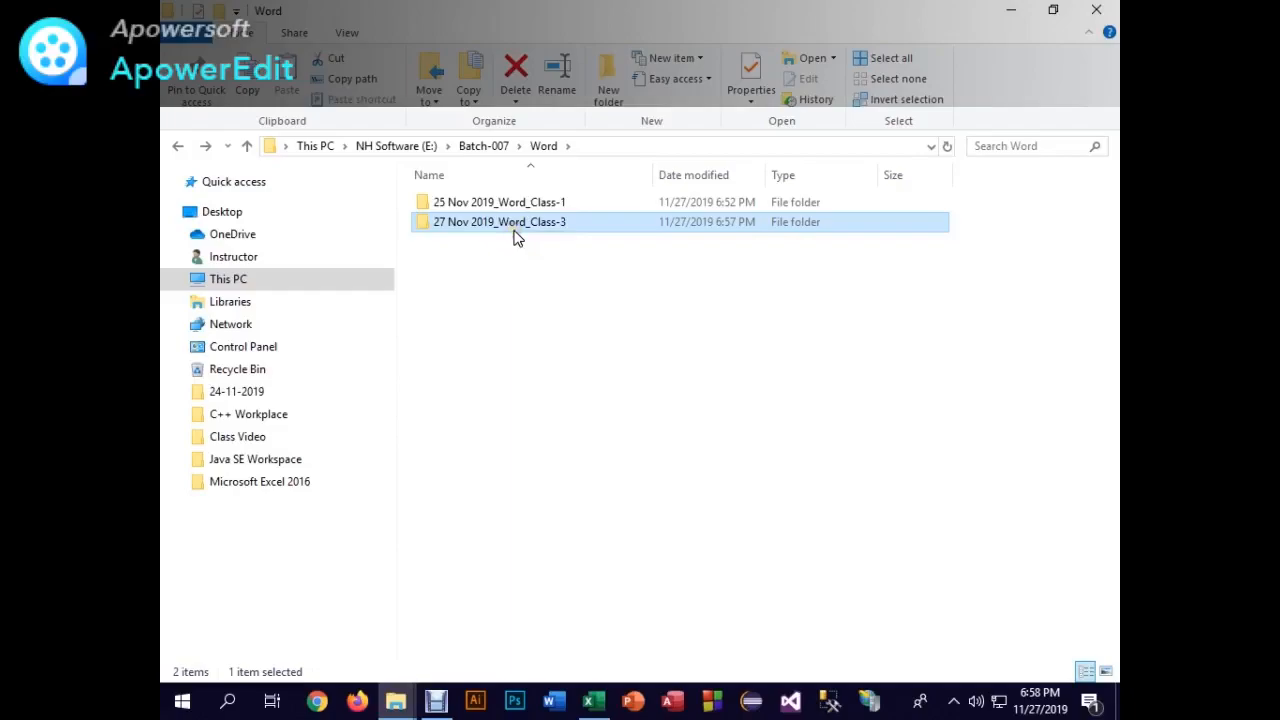
- Open Tab.docx from the 27 Nov 2019_Word_Class-3 folder in Word
double_click(517, 232)
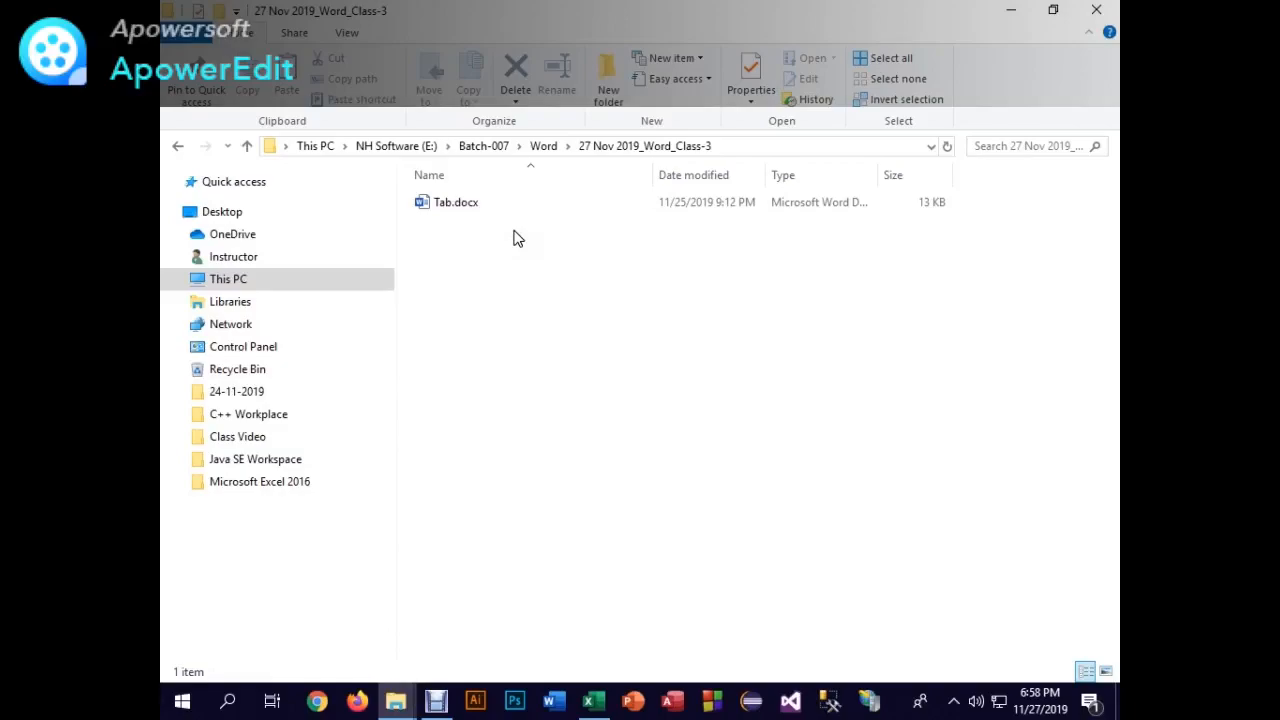
click(514, 230)
key(BackSpace)
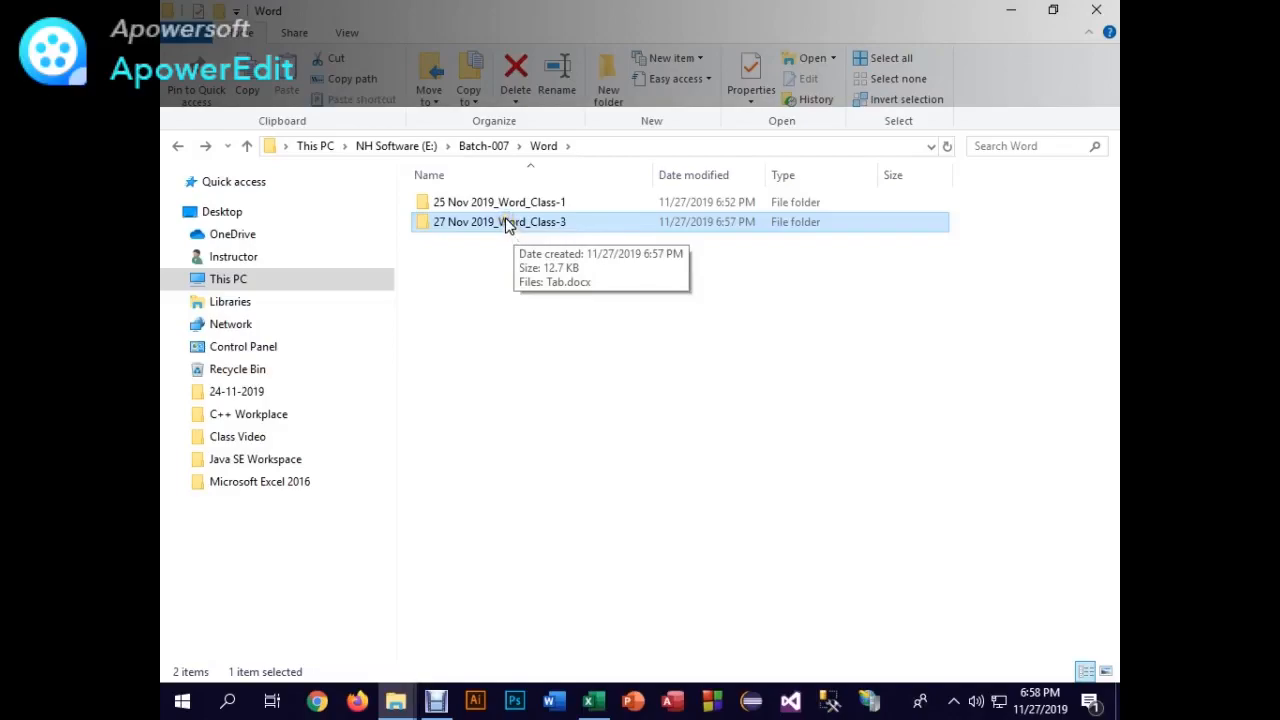
double_click(505, 224)
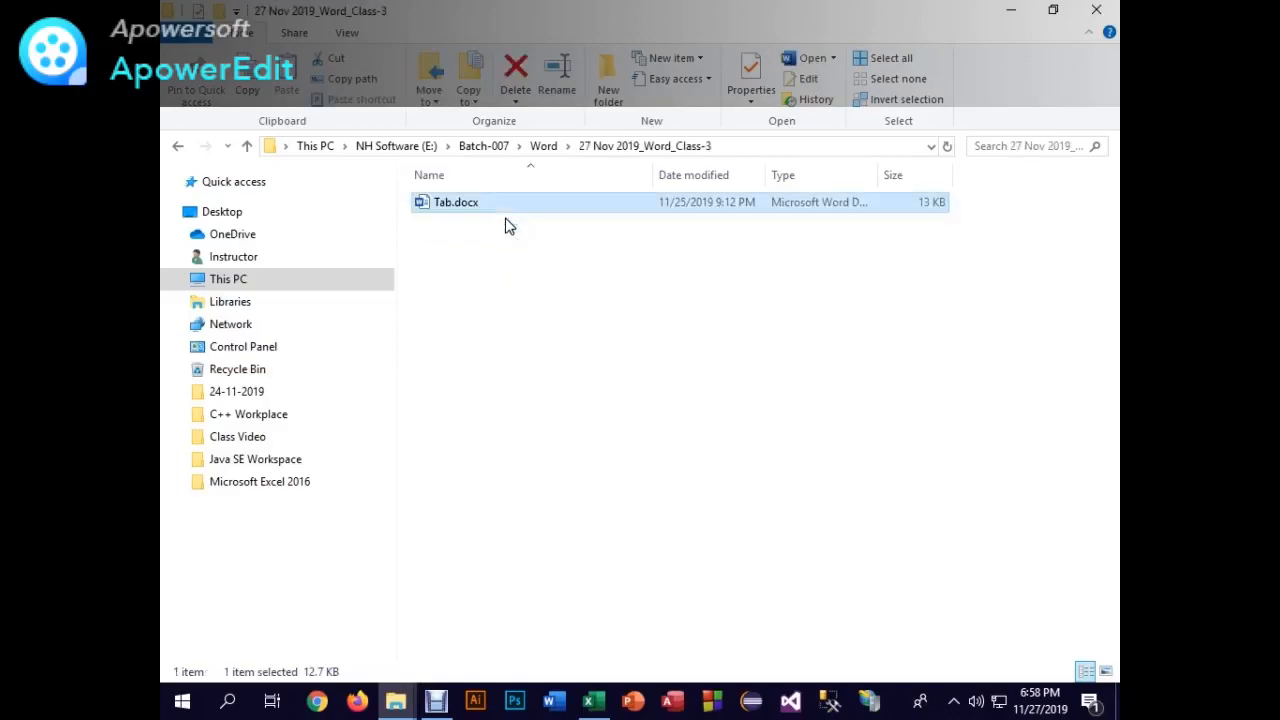
key(Return)
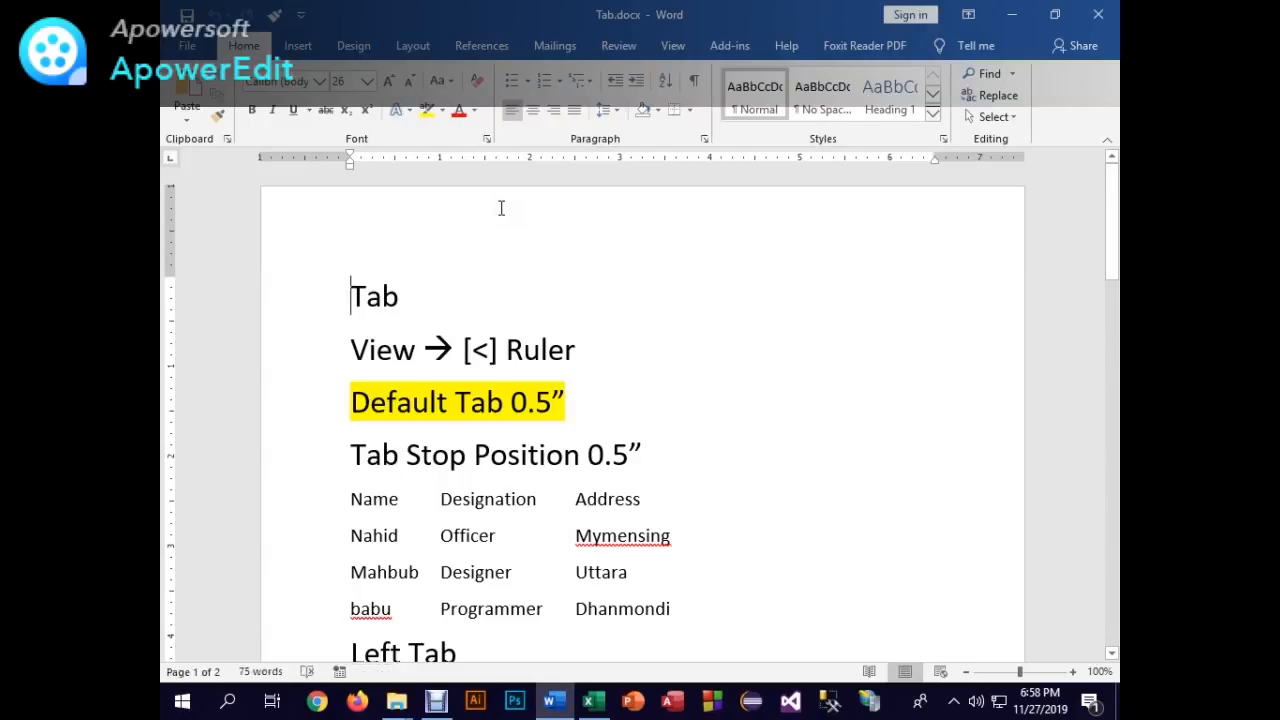
click(436, 700)
click(441, 545)
click(375, 545)
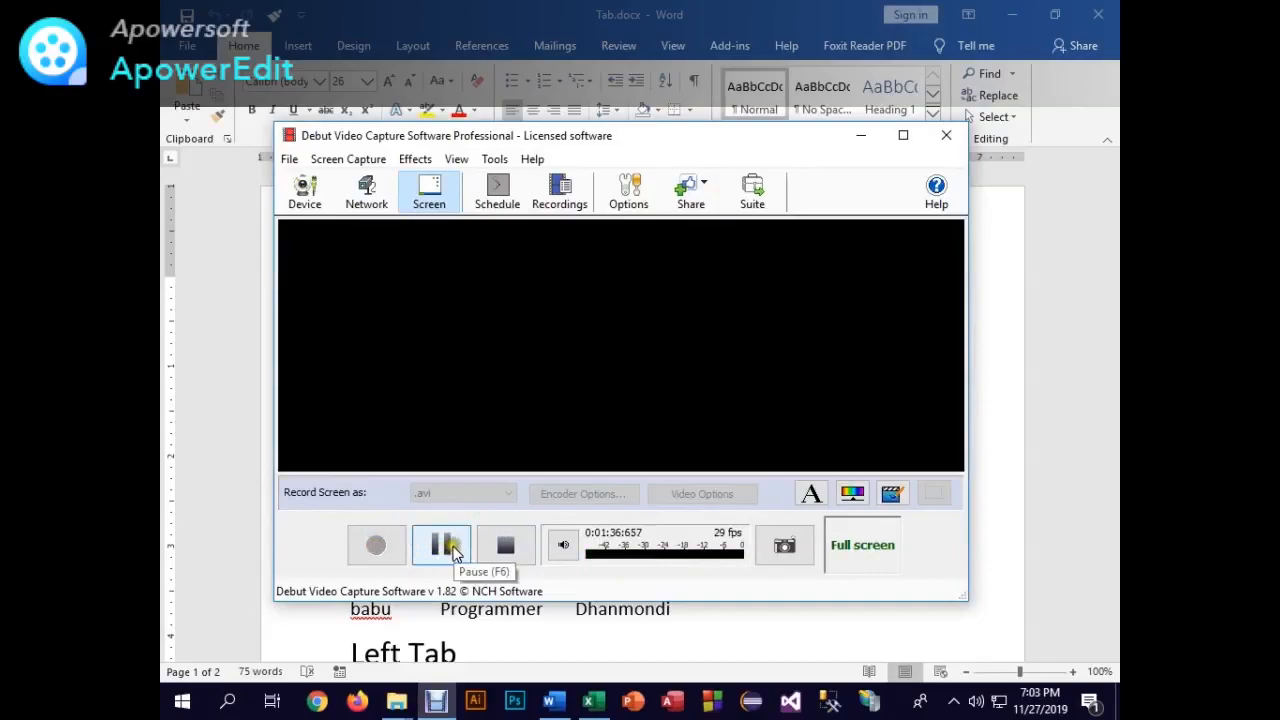
click(861, 137)
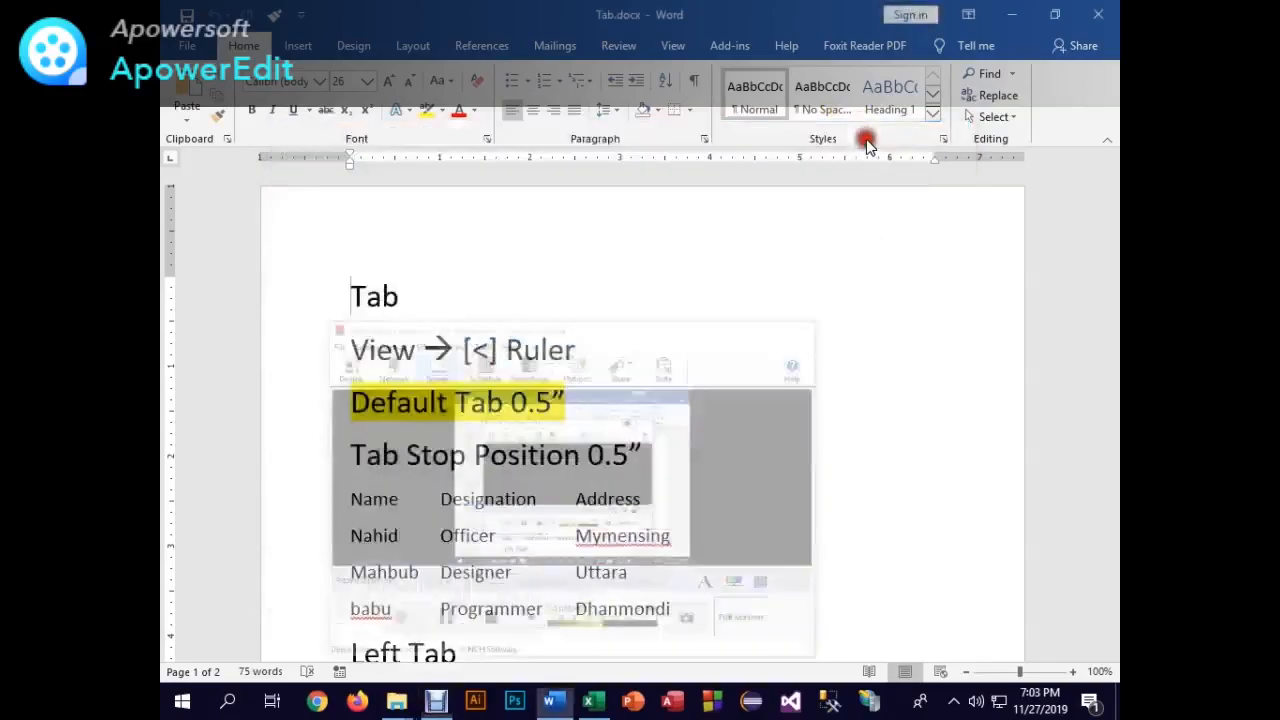
- Enter "Pro" on the empty line below the Decimal Tab heading on the second page
scroll(569, 543, down, 10)
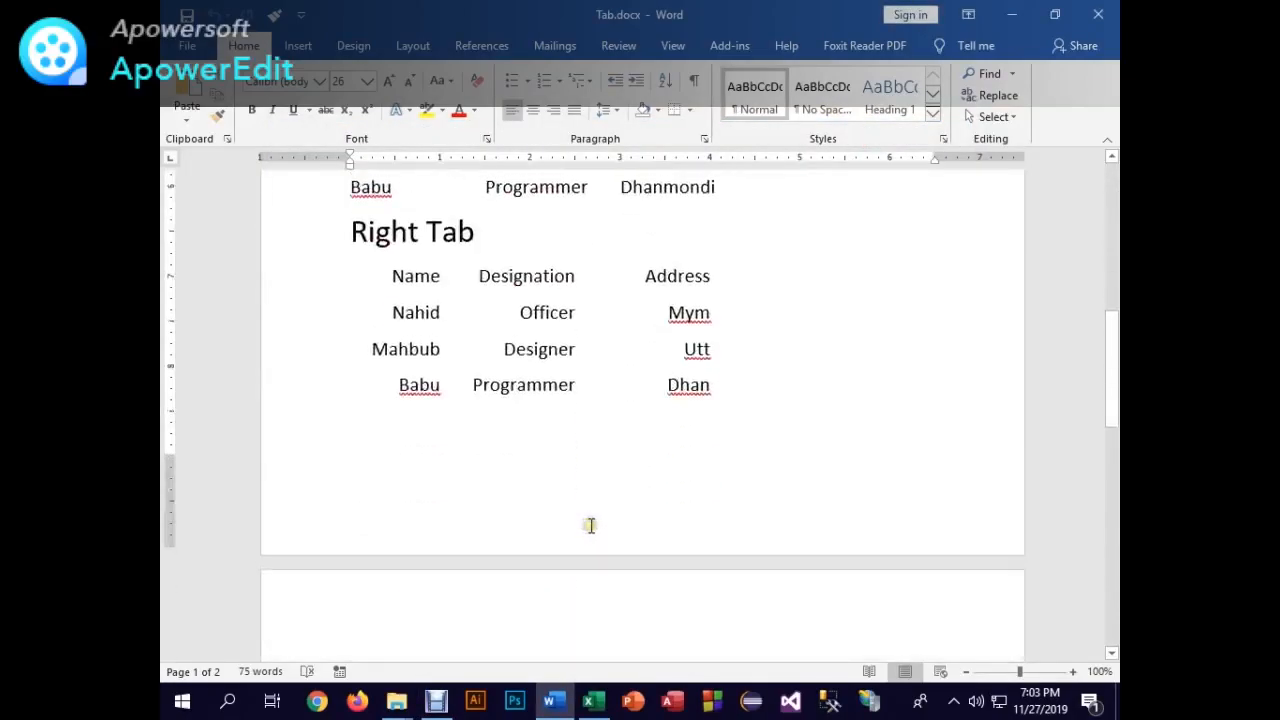
scroll(585, 515, down, 12)
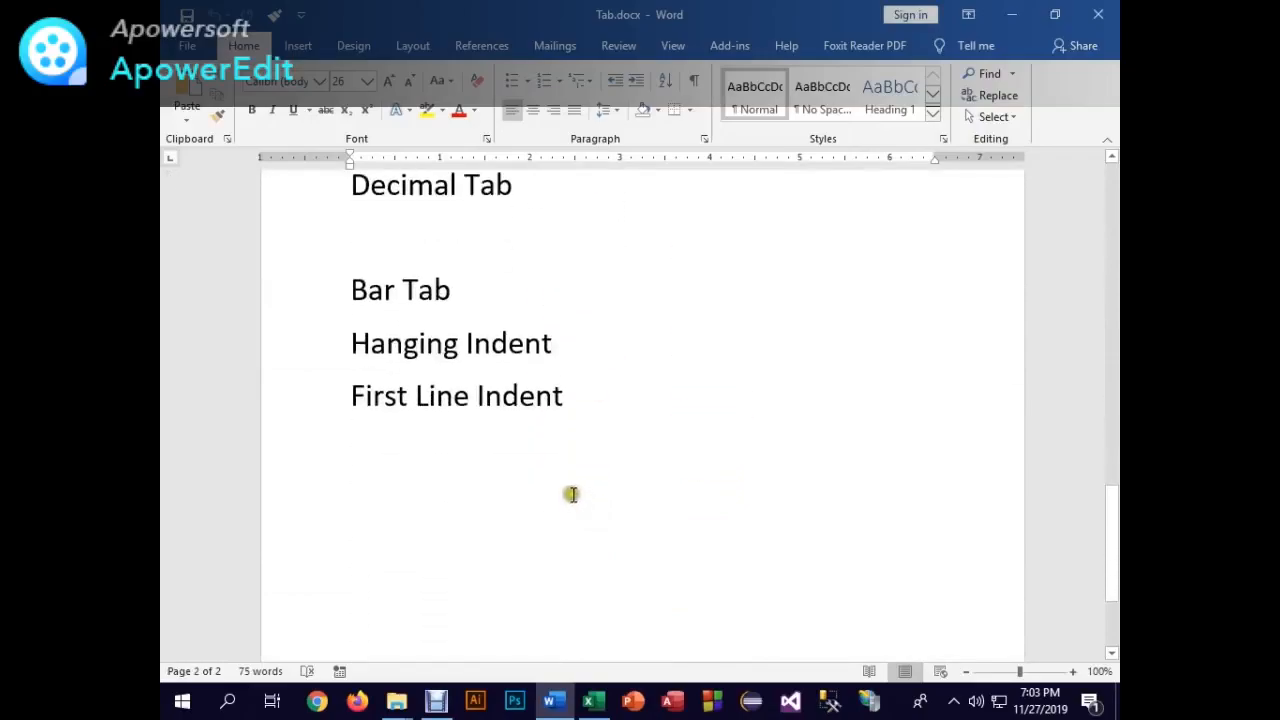
scroll(573, 497, up, 4)
click(345, 364)
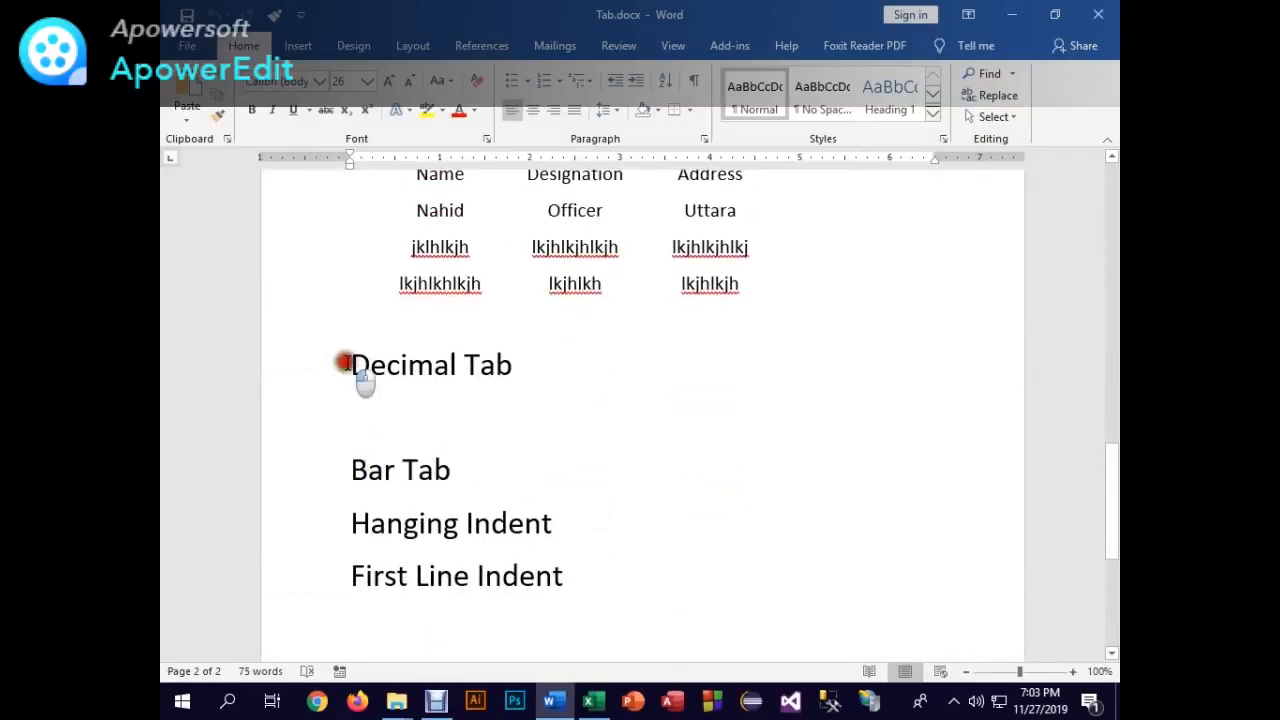
drag(345, 364, 449, 440)
click(362, 400)
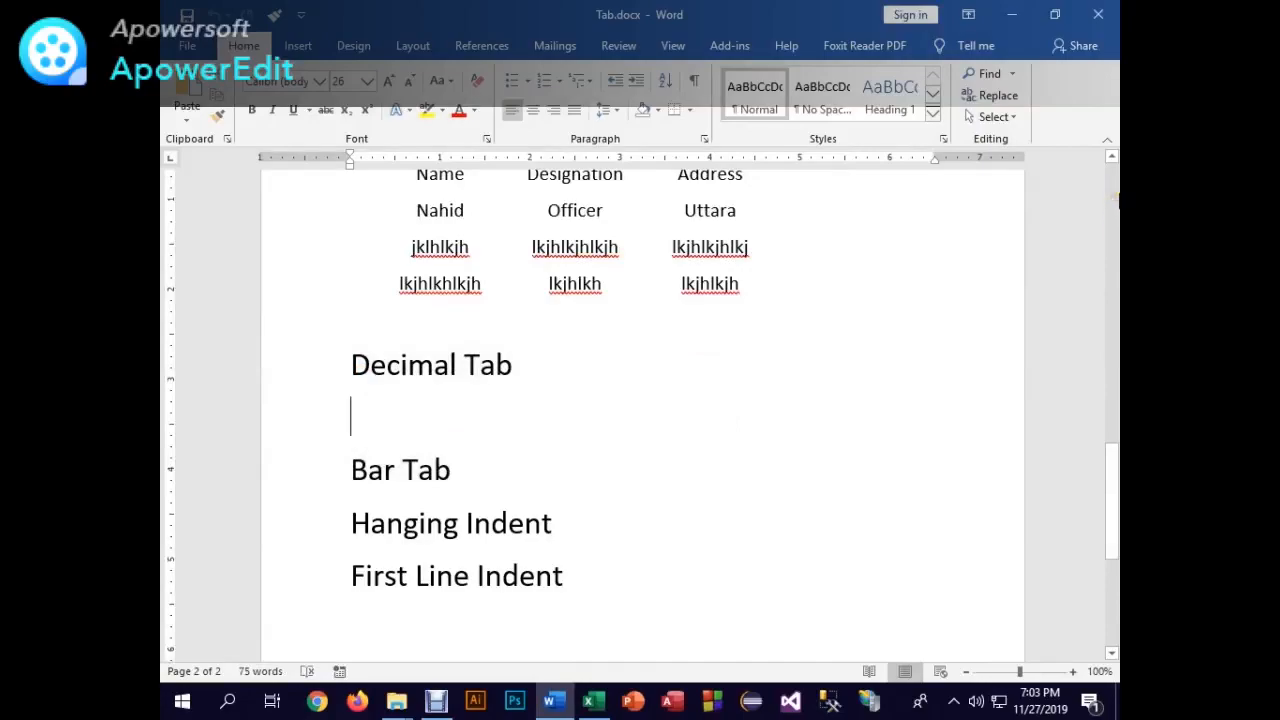
text(Pro)
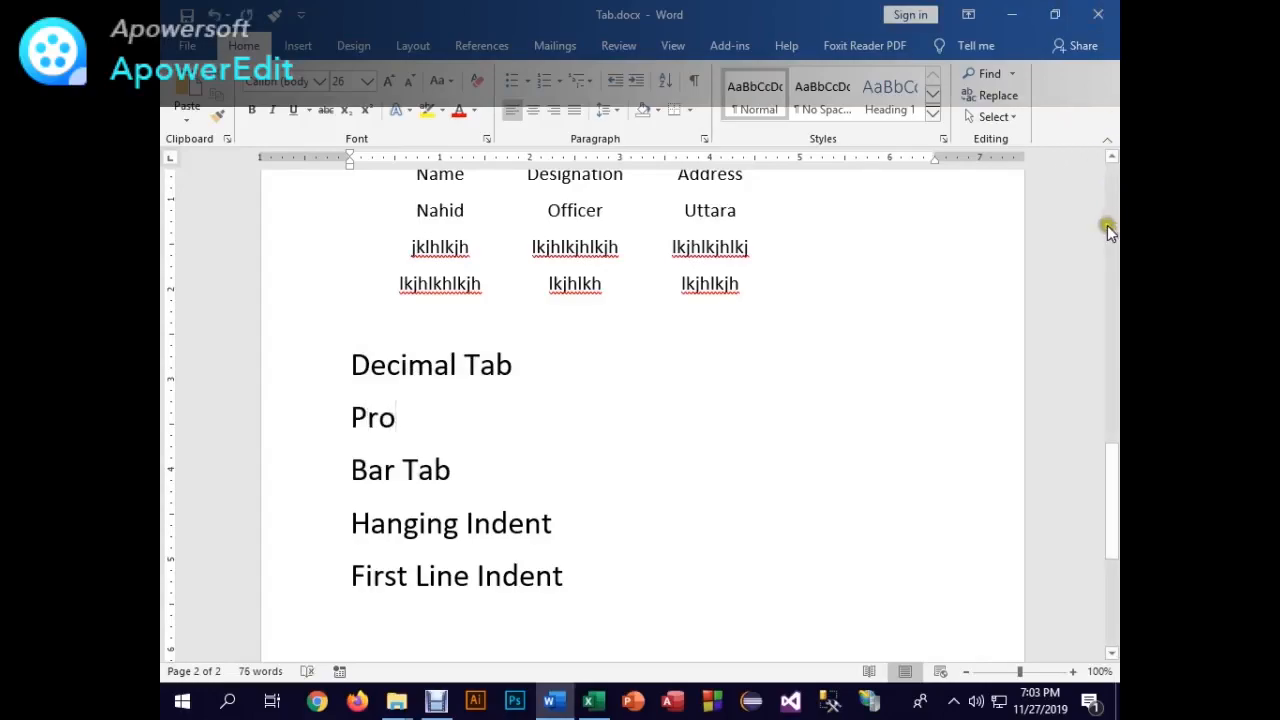
- Set the word "Pro" to font size 16 and complete it to "Product", followed by a tab
double_click(392, 420)
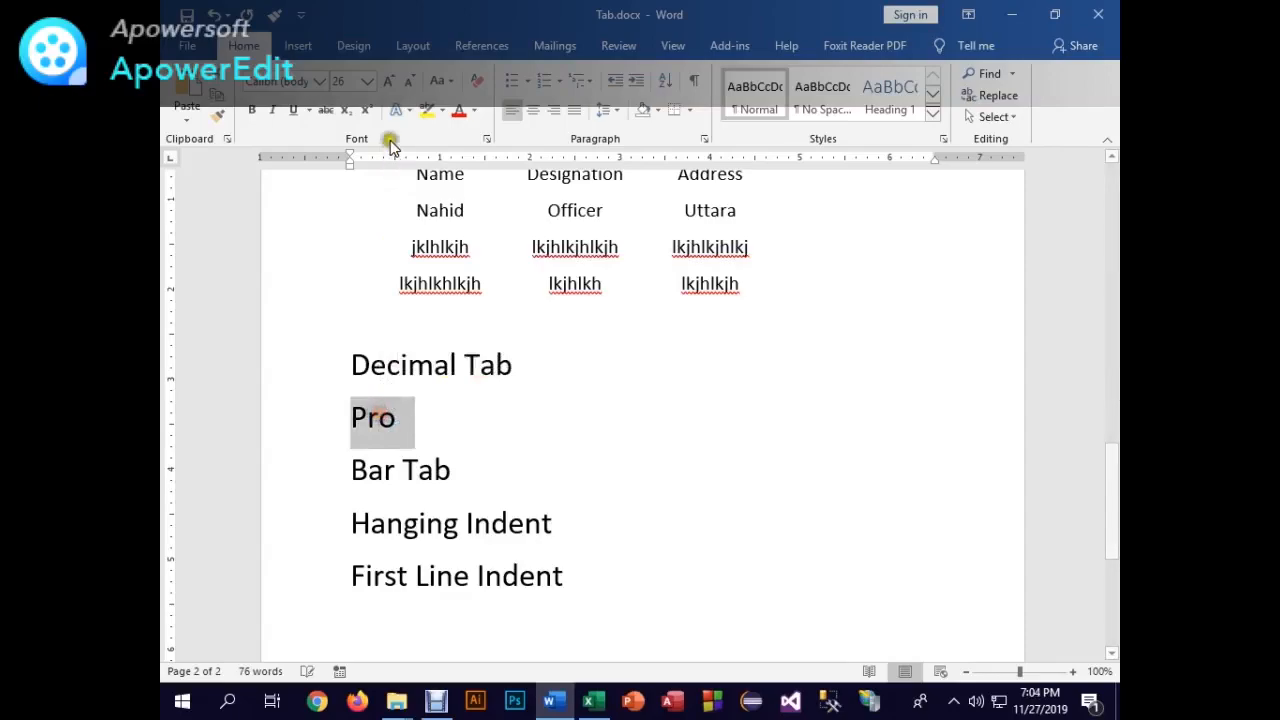
click(349, 81)
text(16)
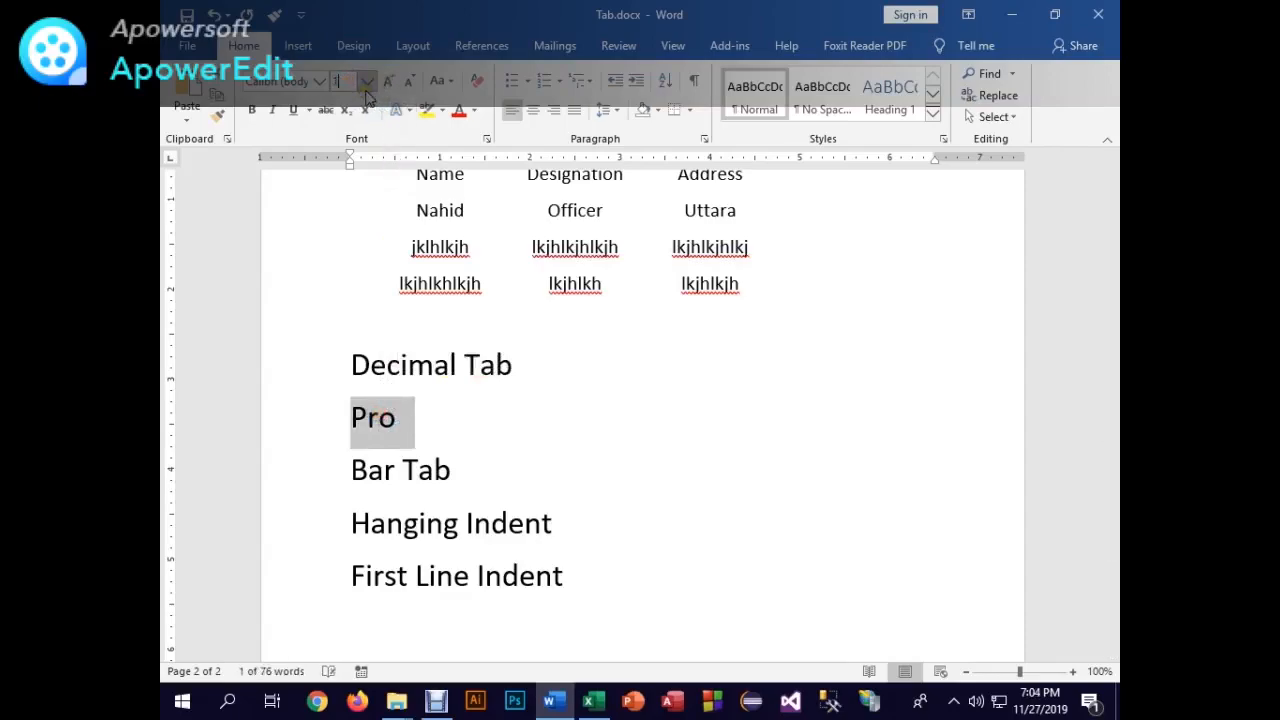
key(Return)
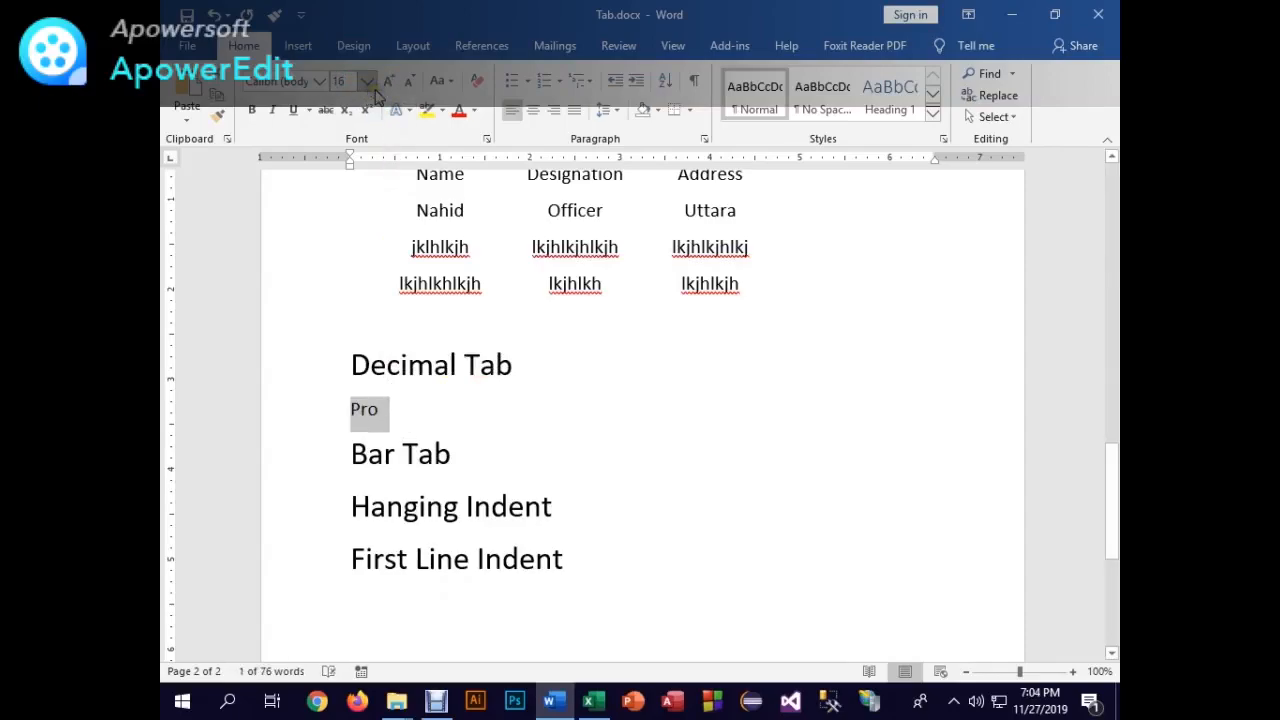
key(Right)
text(duct)
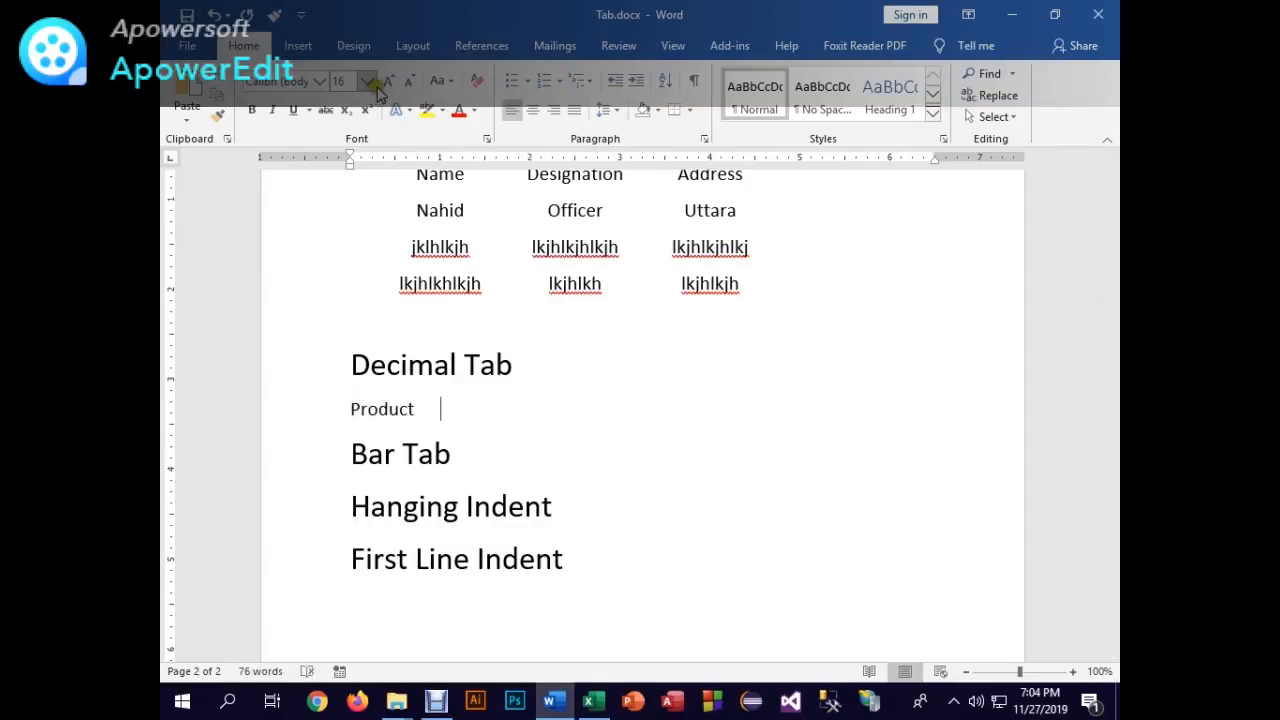
- Place a left tab stop at 2 inches on the Product line, enter "Price" there and start a new line
drag(486, 158, 530, 150)
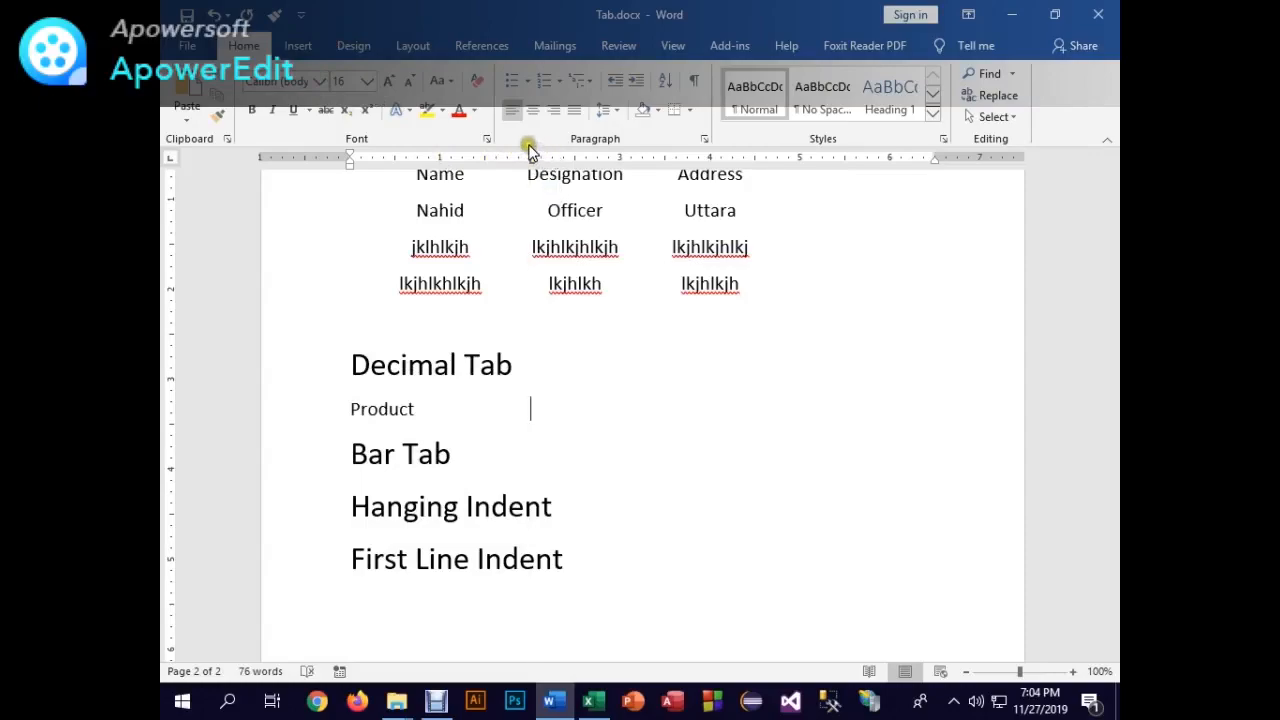
text(Price)
key(Return)
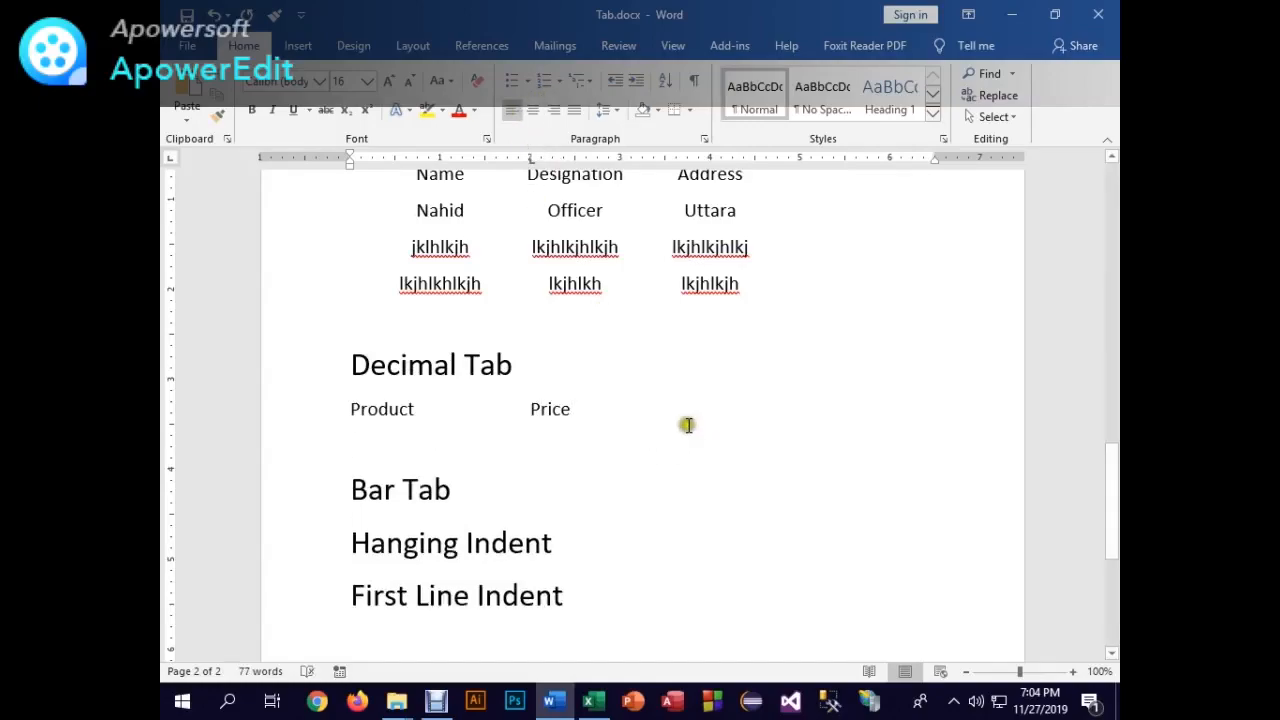
- Add a tab-separated row with the product Pepsi and the price 789.85
text(Pepsi)
key(Tab)
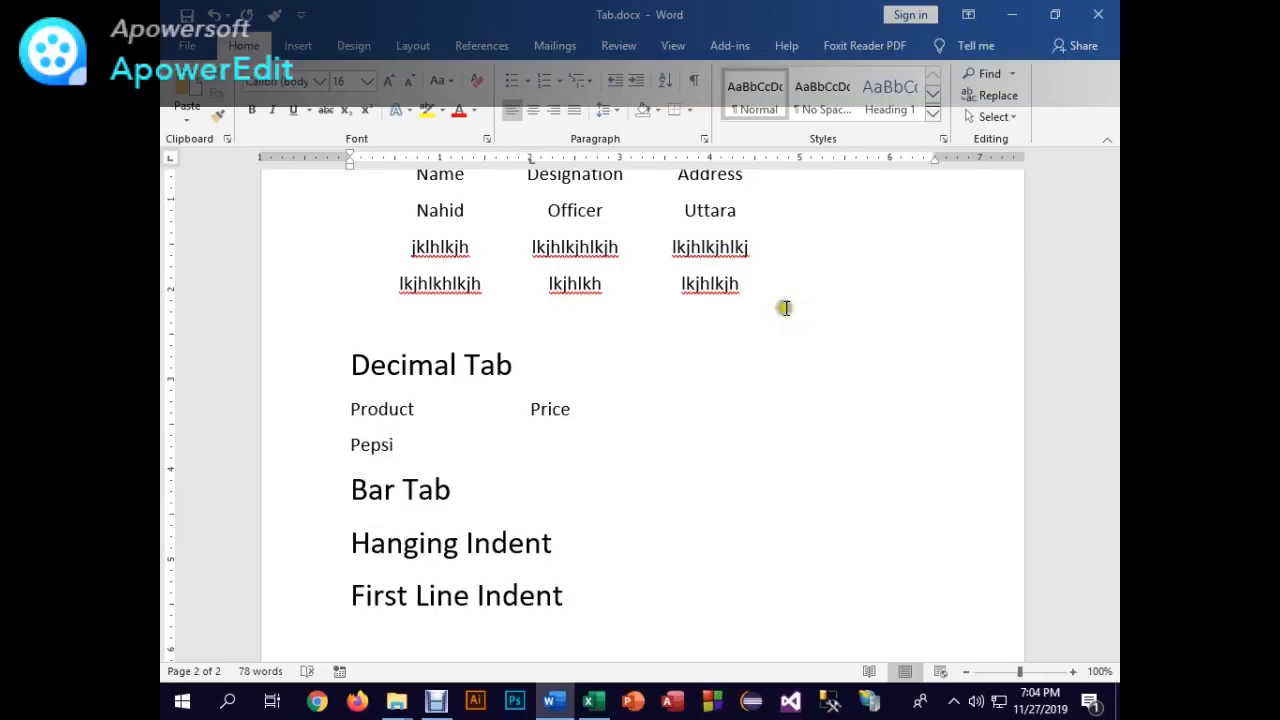
text(789.85)
key(Return)
- Add a tab-separated row with the product Coke and the price 1265.39
text(Coke)
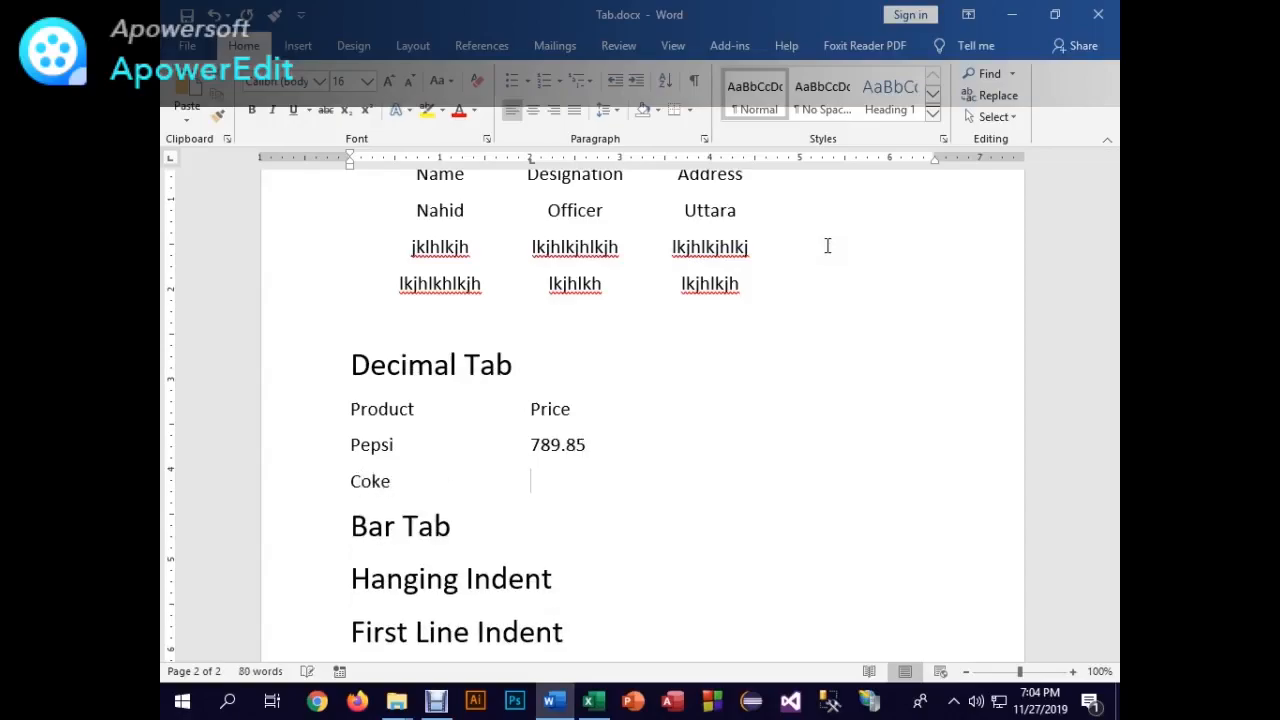
key(Tab)
text(1265.39)
key(Return)
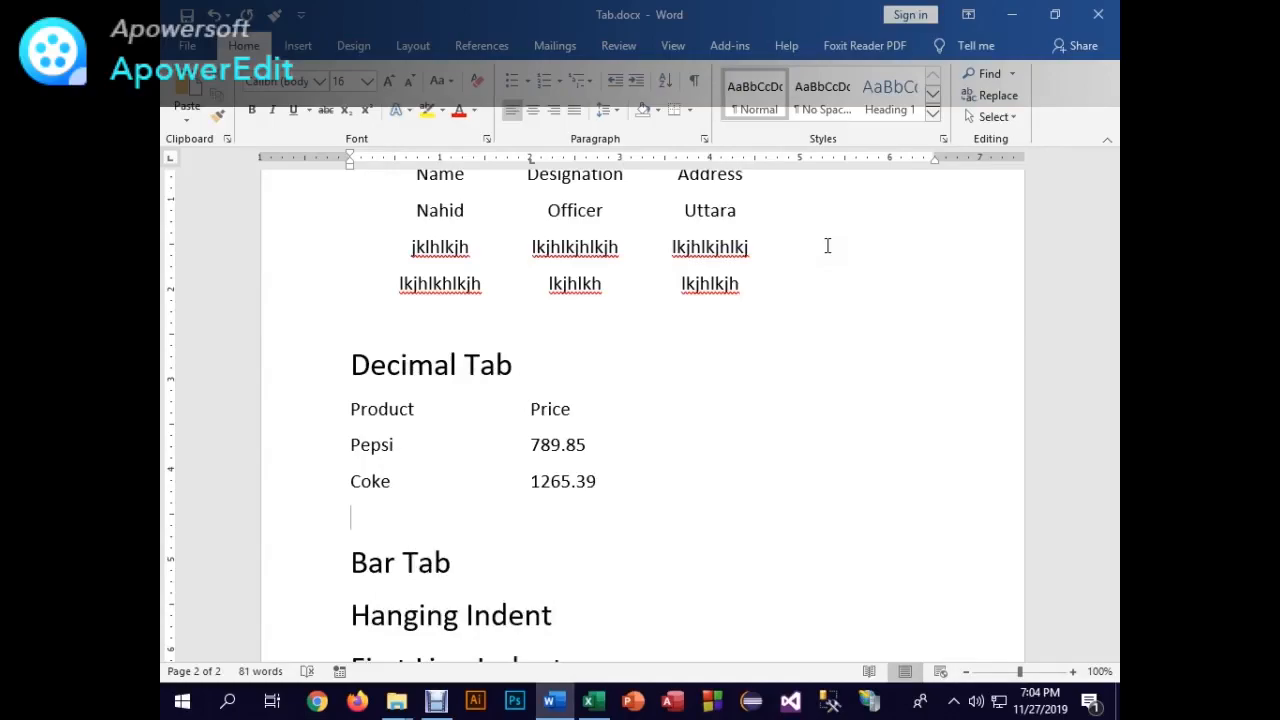
- Add a tab-separated row with the product Sprite and the price 965.23
click(530, 160)
click(375, 517)
text(Sprite	965.23)
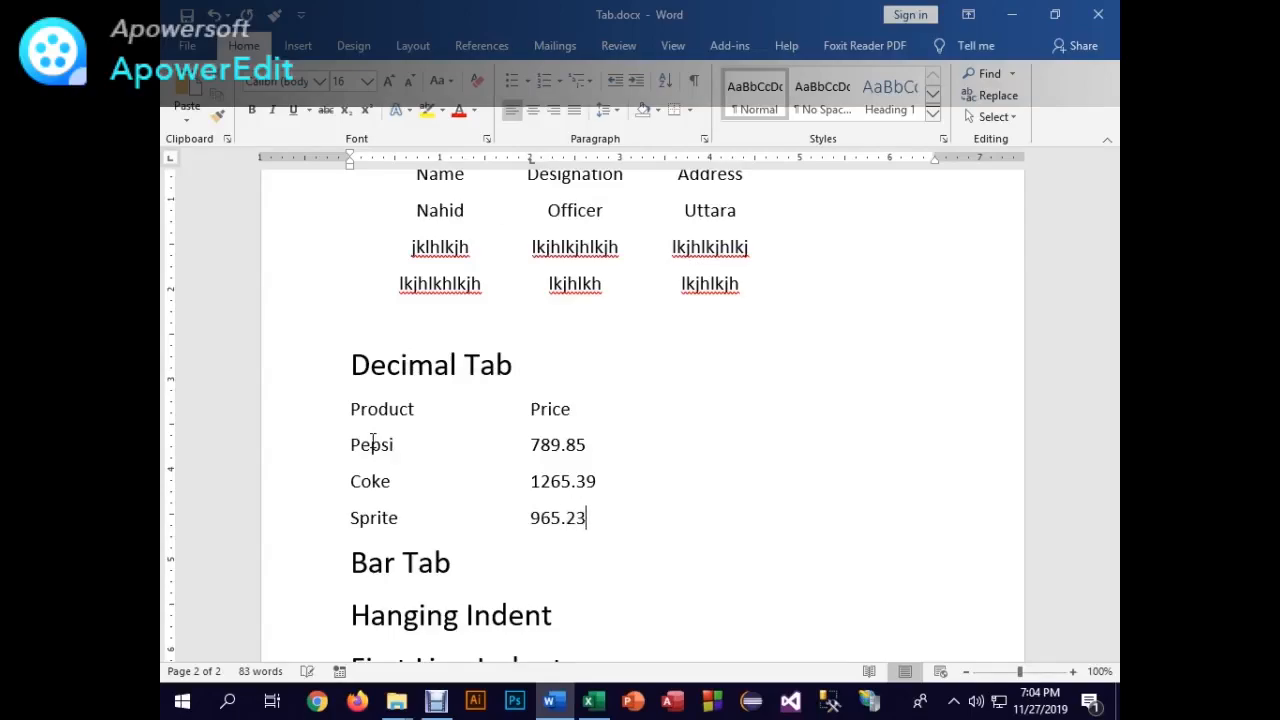
key(Return)
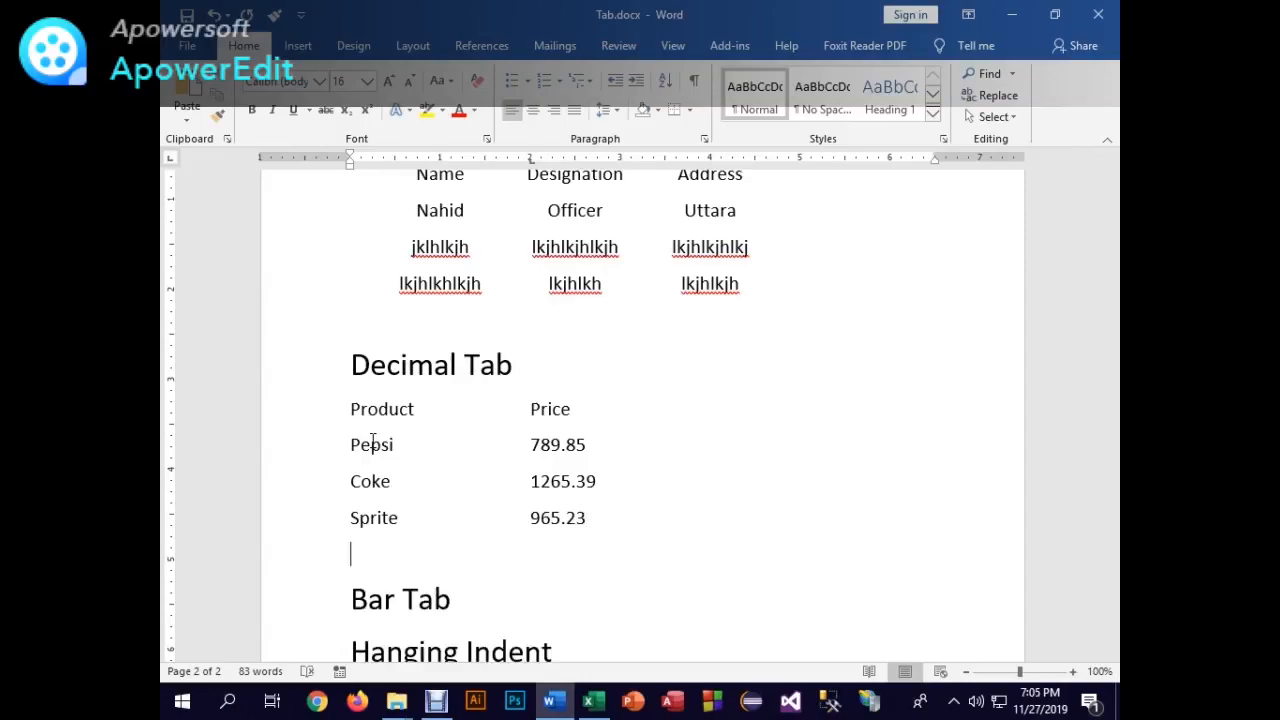
- Add a tab-separated row with the product Mountain dew and the price 2365.14
text(Mountain dew)
key(Tab)
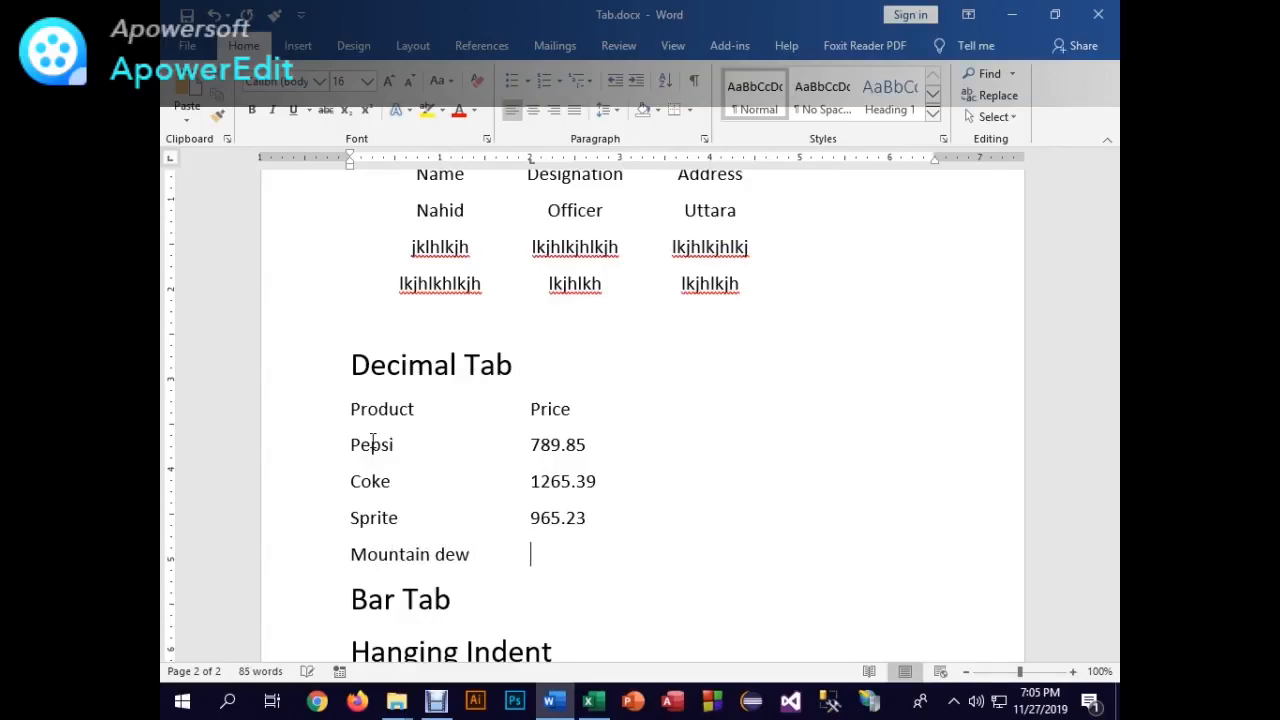
text(2365.14)
- Replace the Price column heading in the Decimal Tab list with "Sales"
scroll(420, 480, up, 1)
double_click(546, 453)
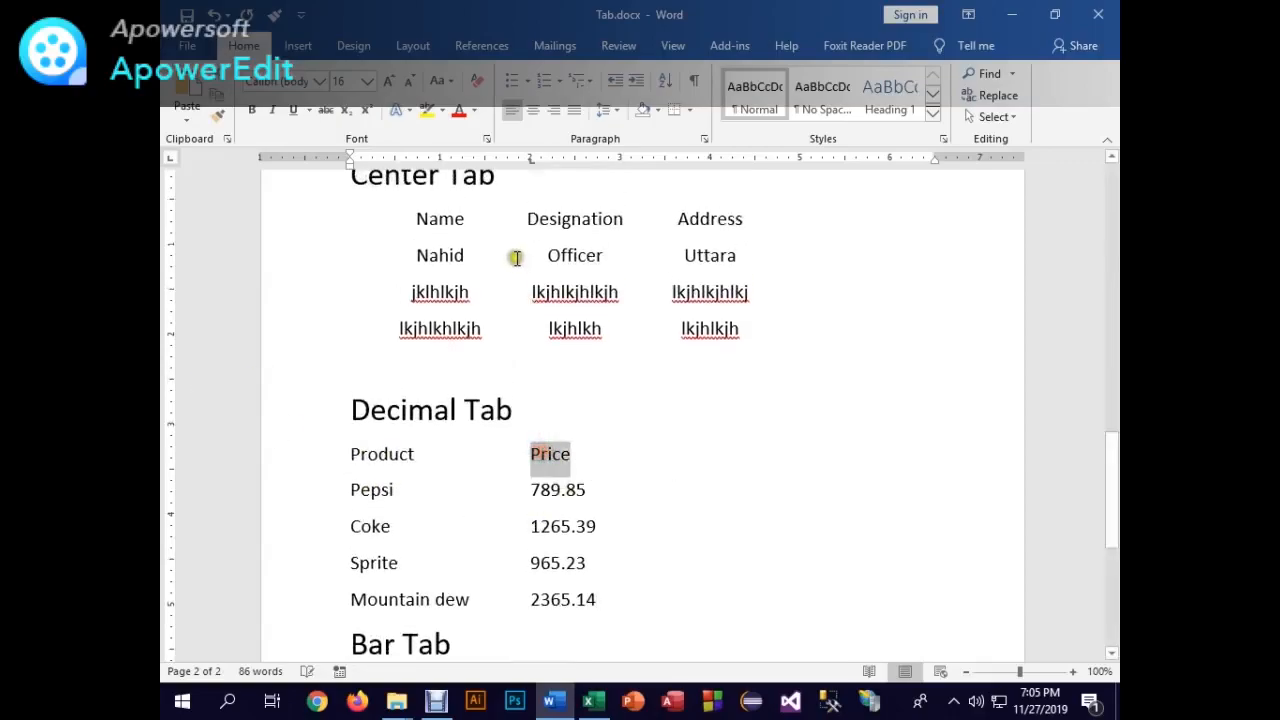
text(Sales)
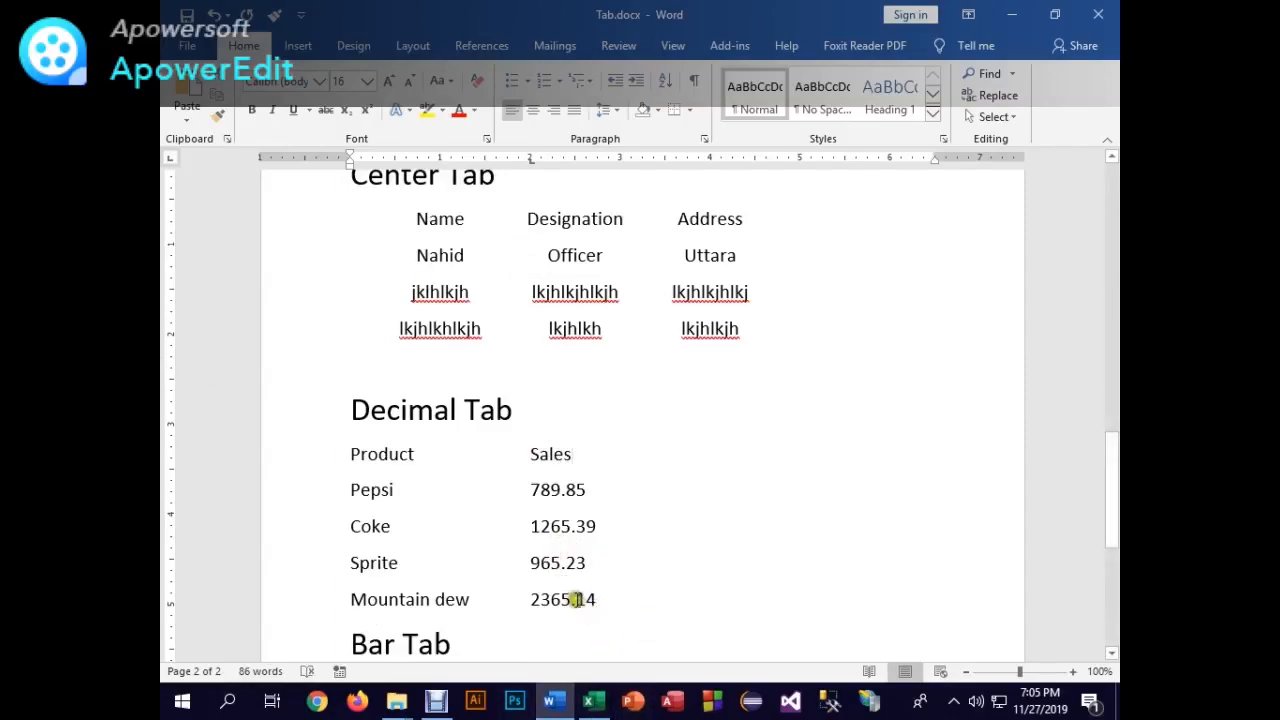
- Insert a page break before the Bar Tab heading
scroll(578, 590, down, 2)
click(351, 506)
key(ctrl+Return)
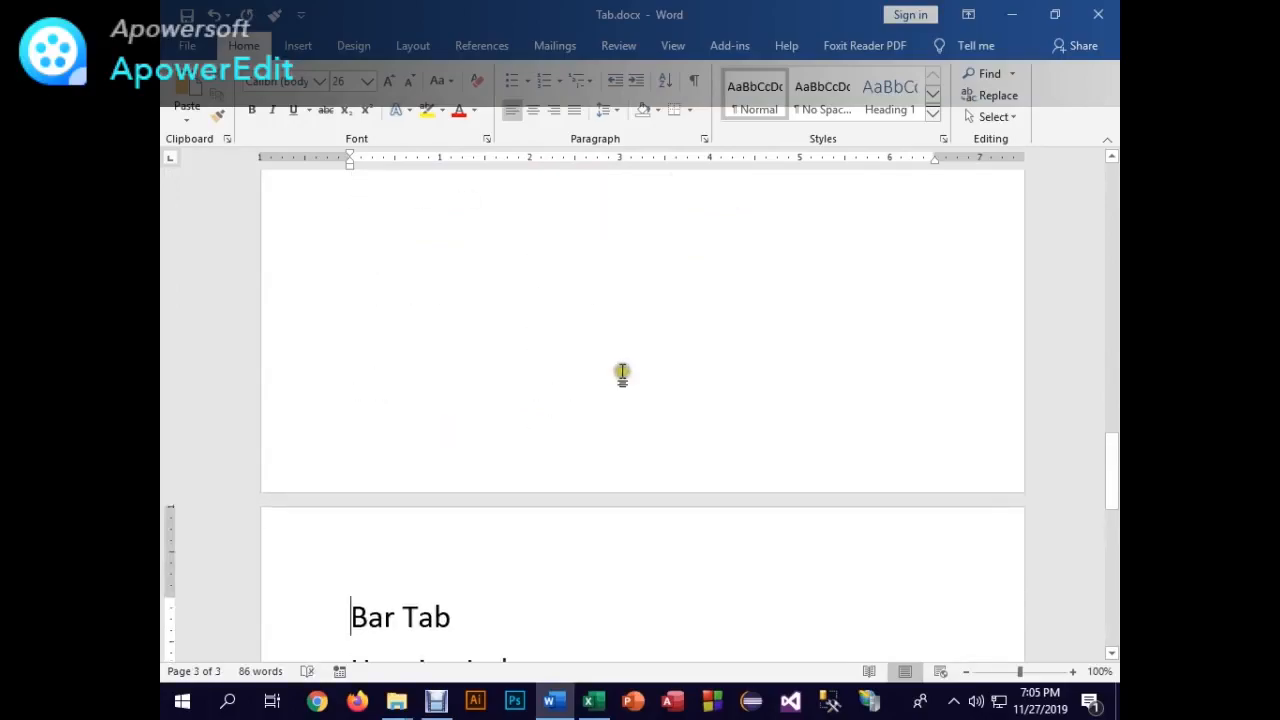
- Remove the left tab stop at 2 inches from the four product rows, Pepsi through Mountain dew
scroll(560, 380, up, 5)
scroll(578, 333, up, 1)
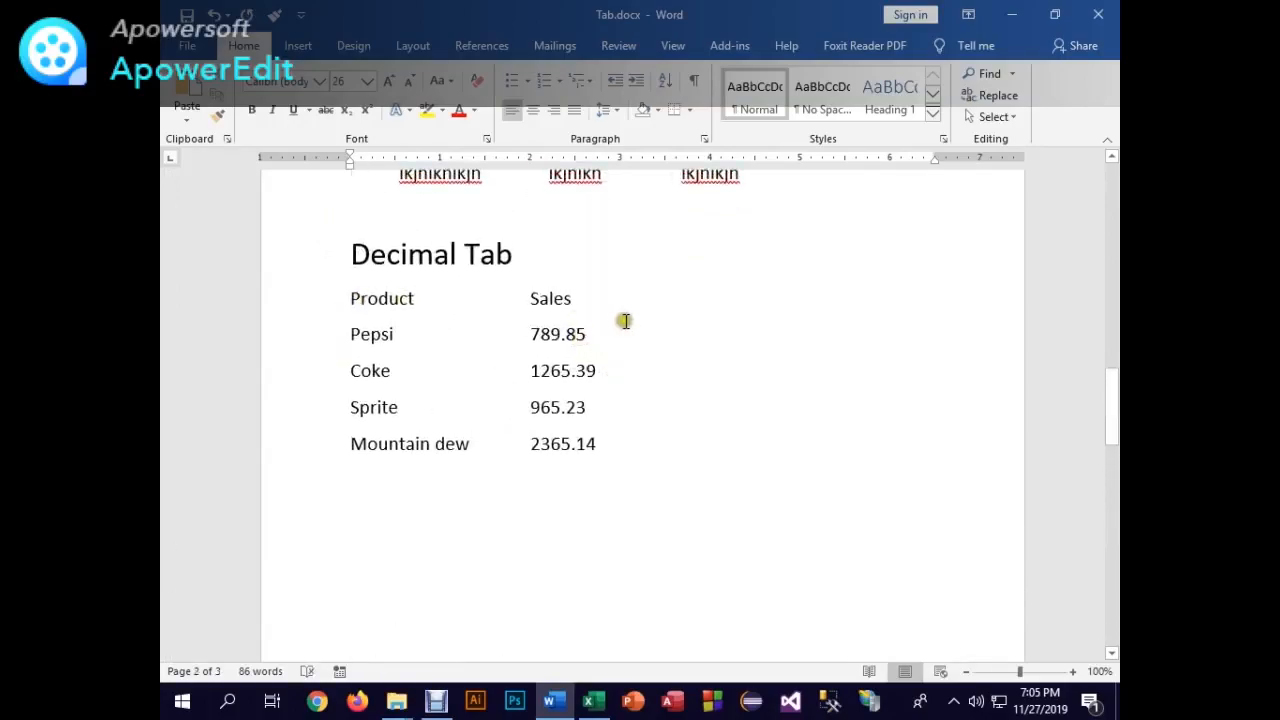
click(352, 297)
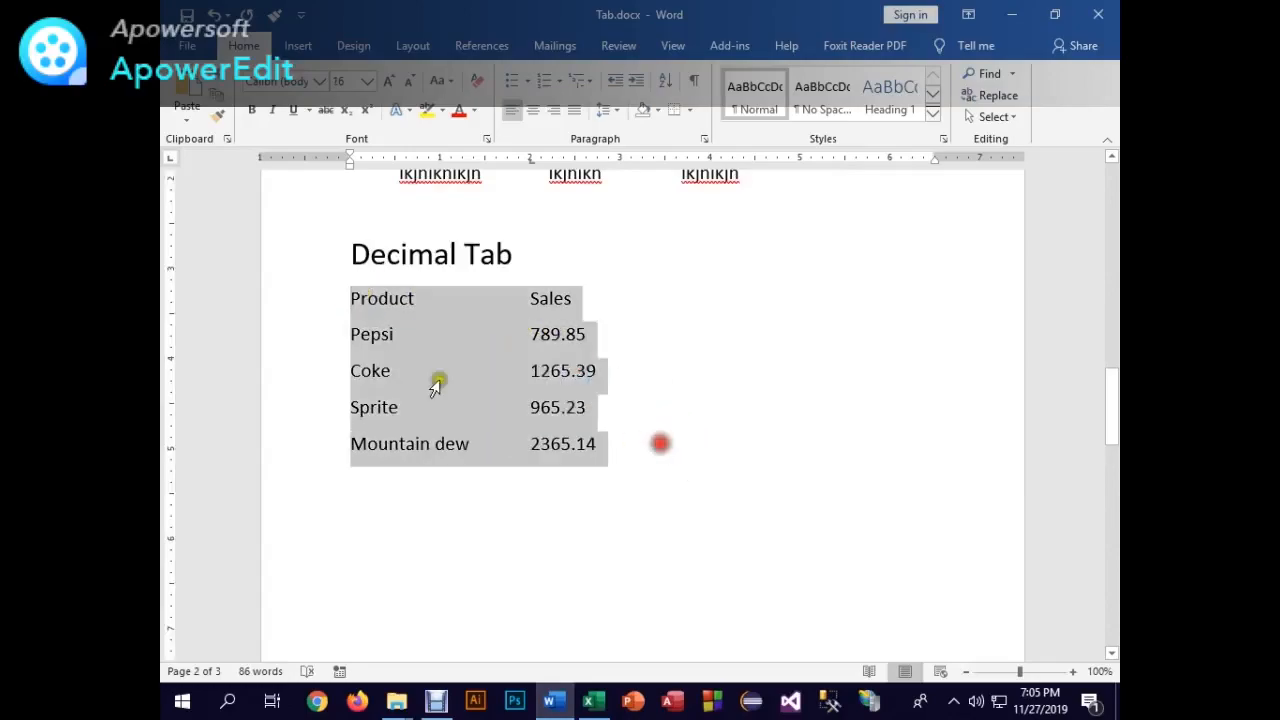
click(353, 334)
drag(481, 371, 606, 450)
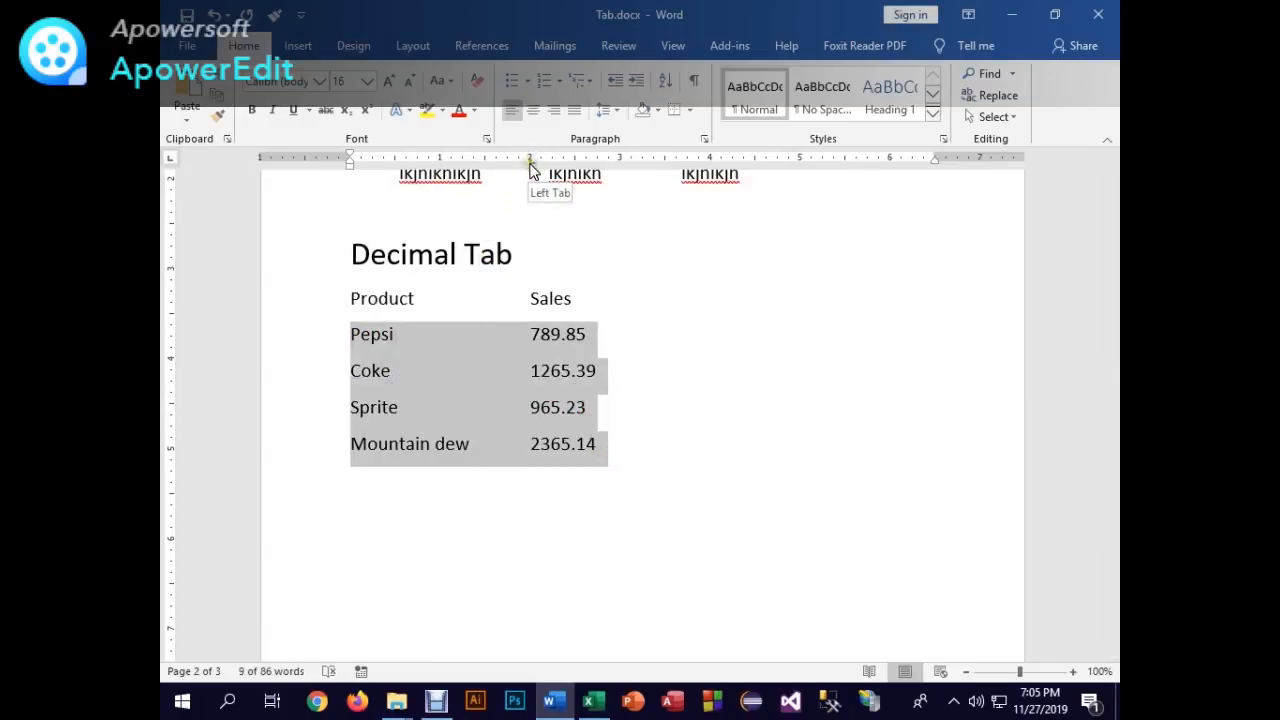
drag(530, 158, 523, 214)
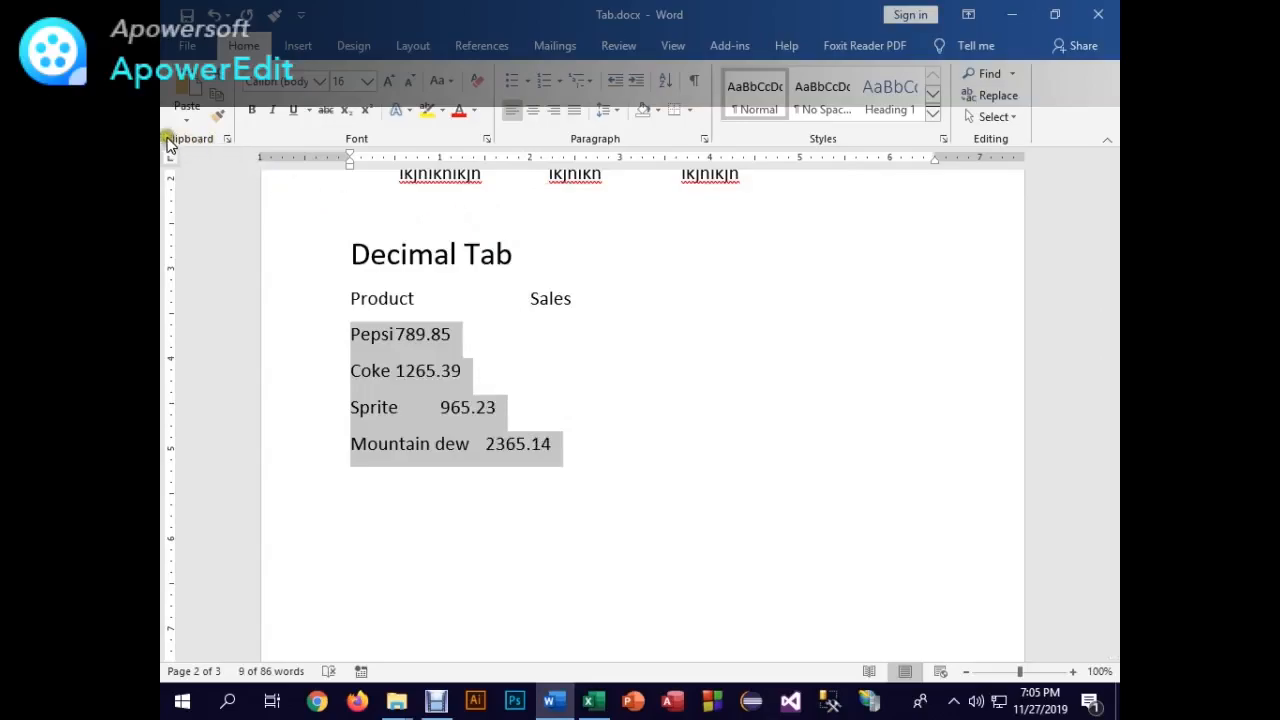
- Place a decimal tab stop on the four product rows, slightly short of the 2.5-inch mark, to align the sales figures
click(171, 162)
click(171, 162)
click(575, 158)
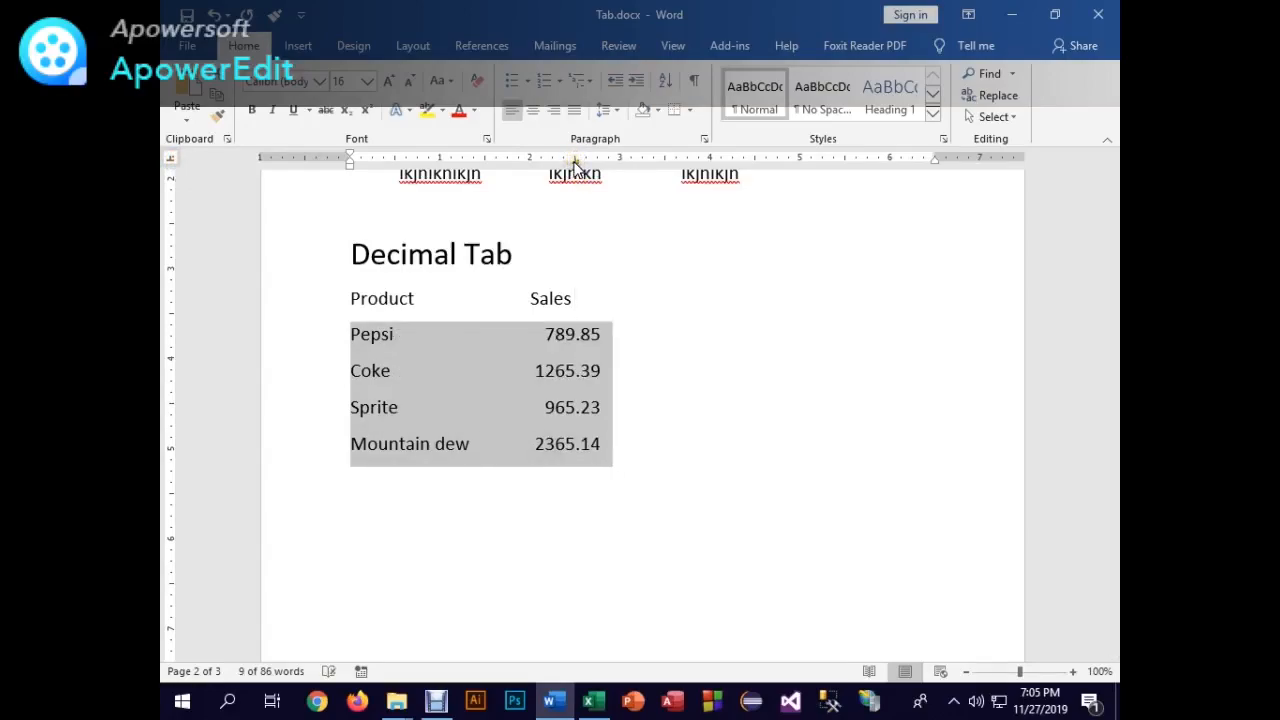
drag(575, 161, 574, 163)
click(588, 420)
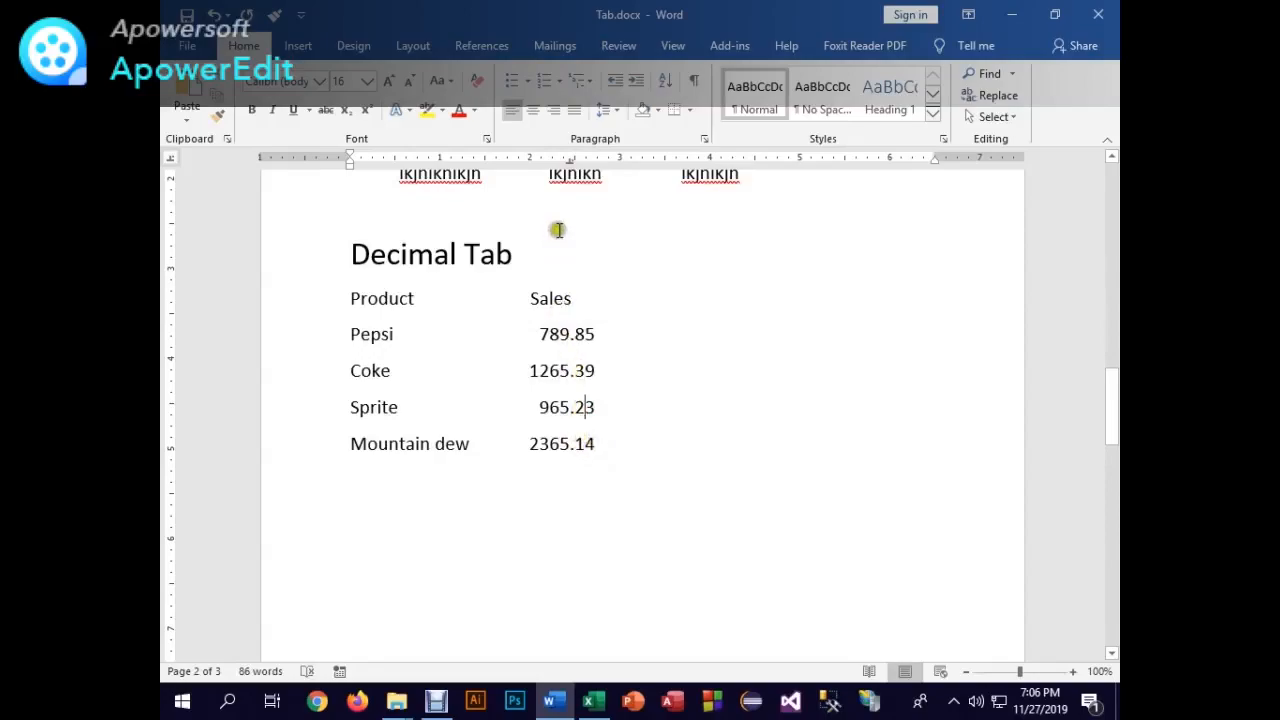
drag(569, 163, 569, 163)
- Highlight the Product and Sales header line in yellow
drag(350, 305, 706, 303)
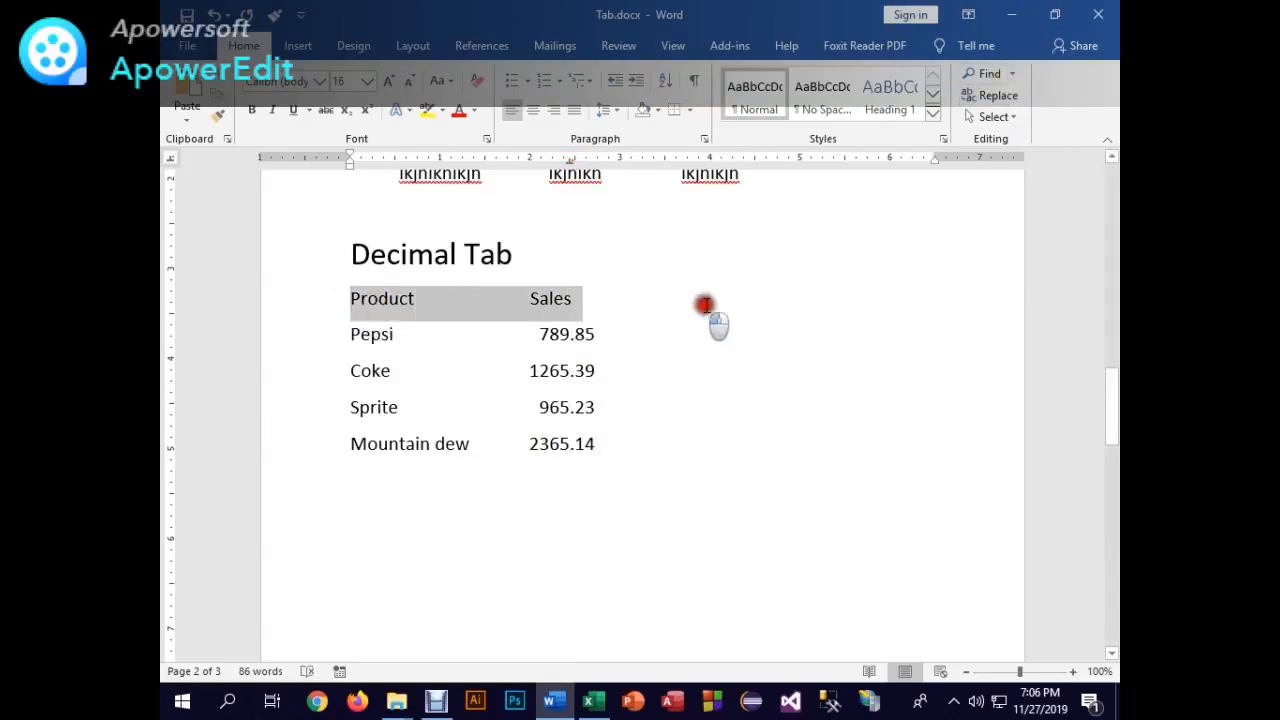
click(425, 112)
click(604, 455)
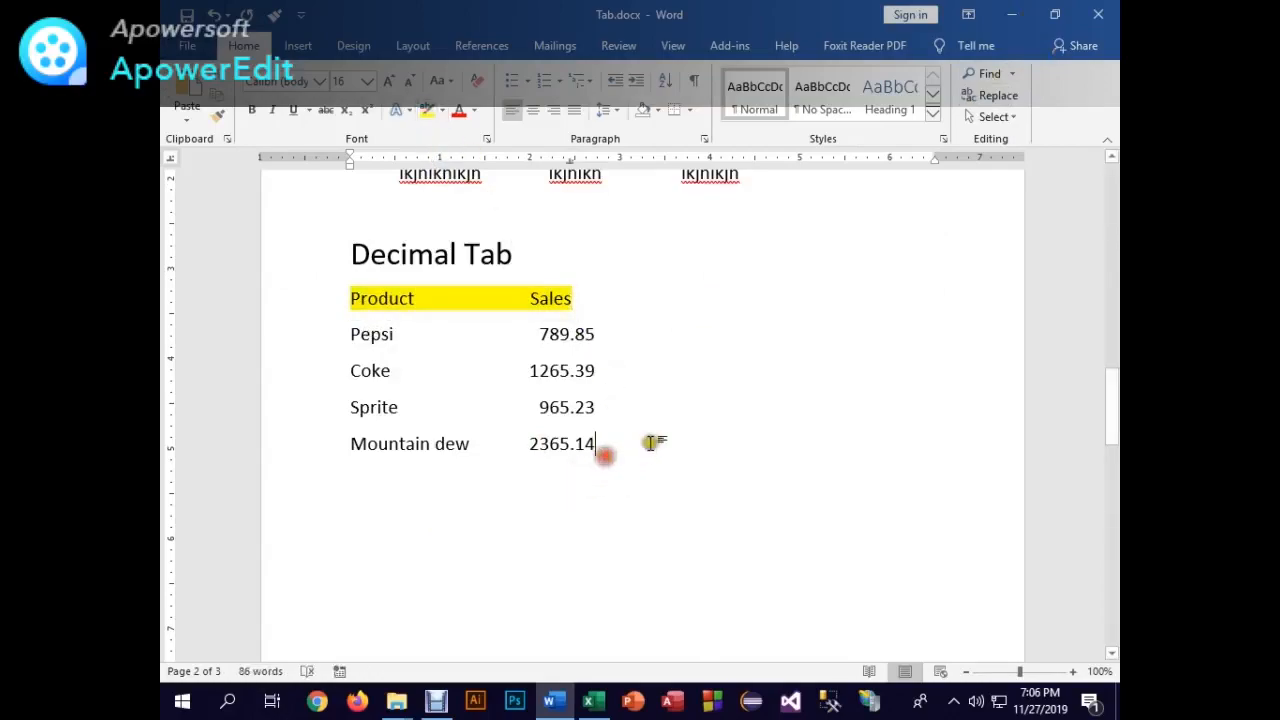
- Add a tab-separated row below Mountain dew with the product Fanta and the sales figure 2658.3265
key(Return)
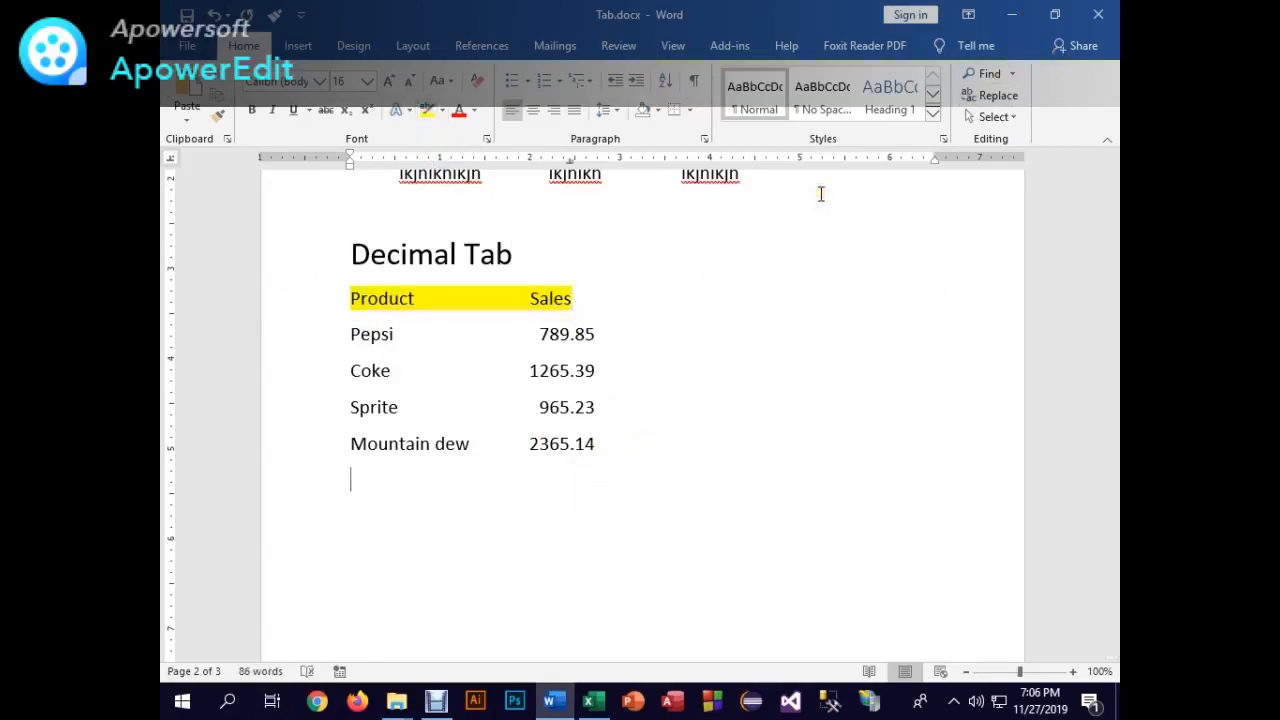
text(Fanta)
key(Tab)
text(2658.3265)
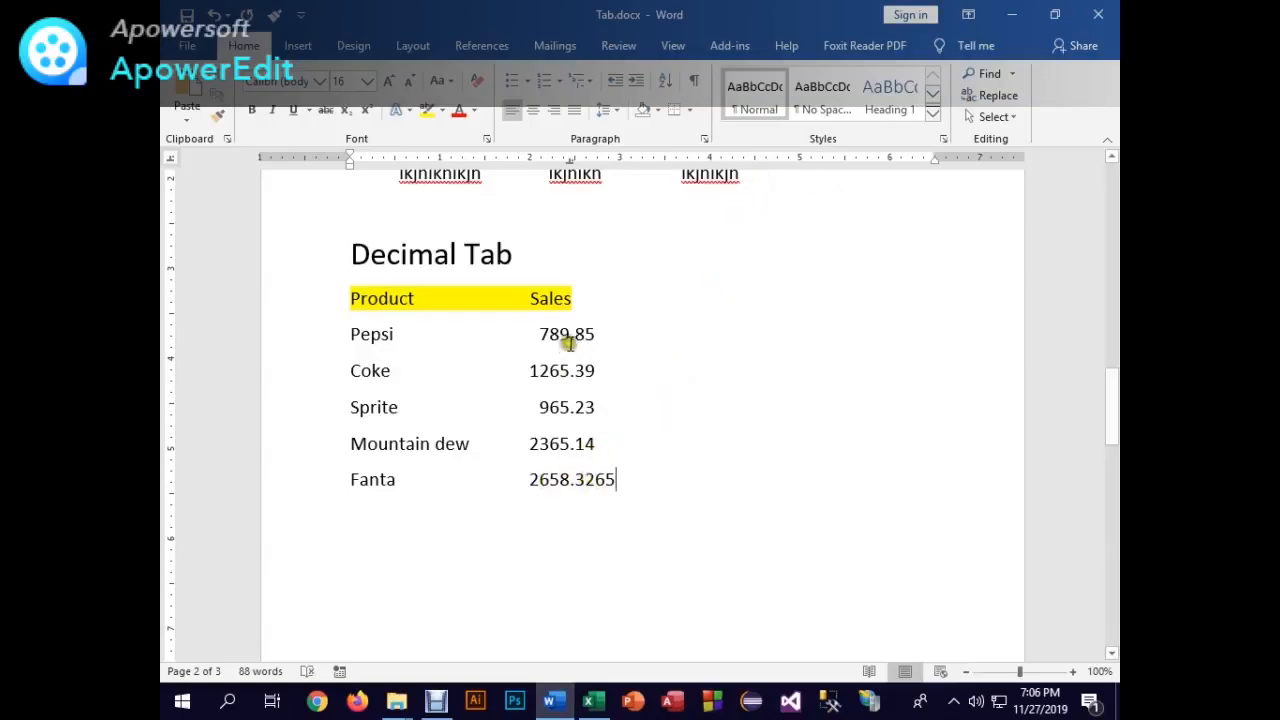
click(568, 162)
scroll(660, 483, down, 4)
scroll(660, 470, up, 4)
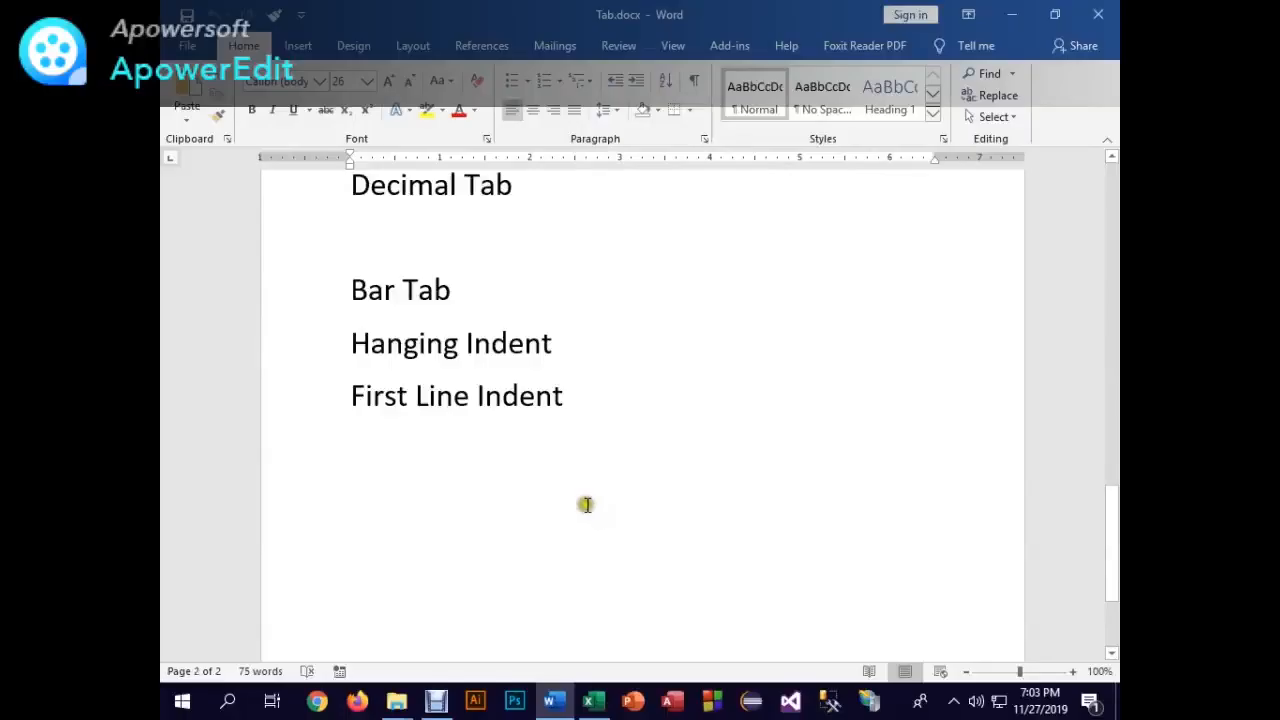
- Enter "Product" at font size 16 on the empty line under the Decimal Tab heading, followed by a tab
scroll(555, 493, up, 3)
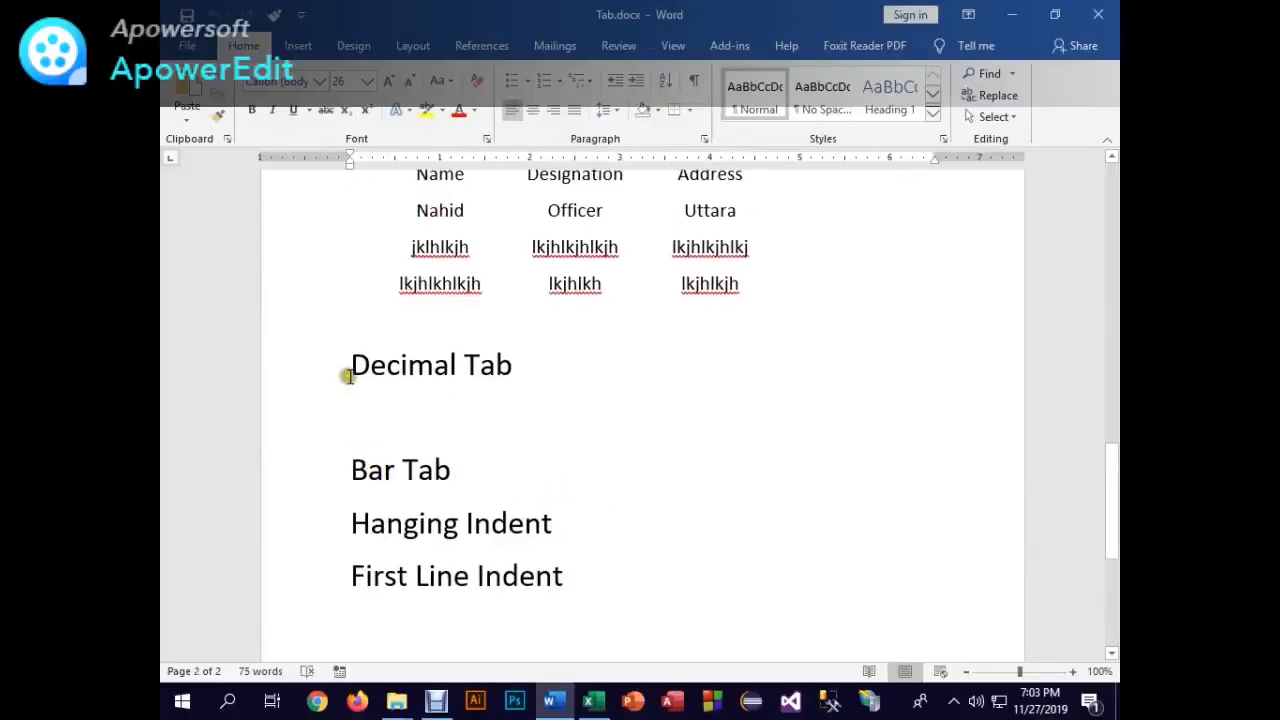
drag(346, 368, 420, 432)
click(385, 410)
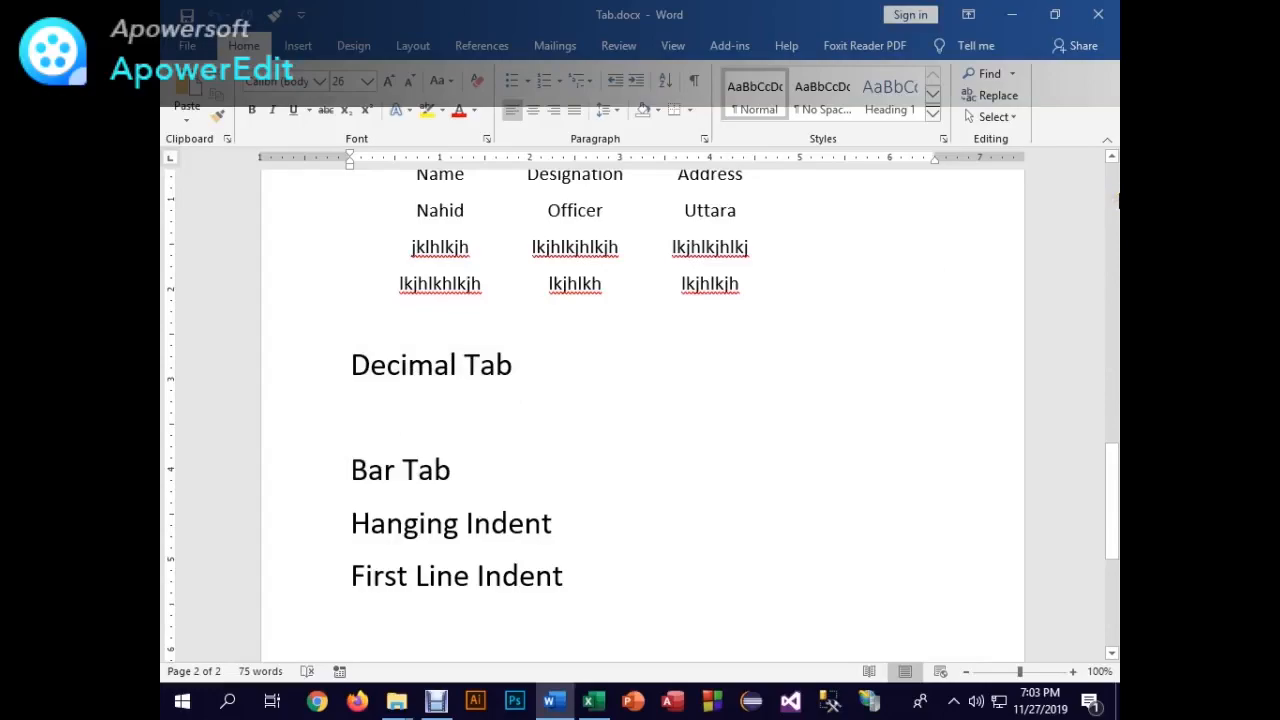
text(Pro)
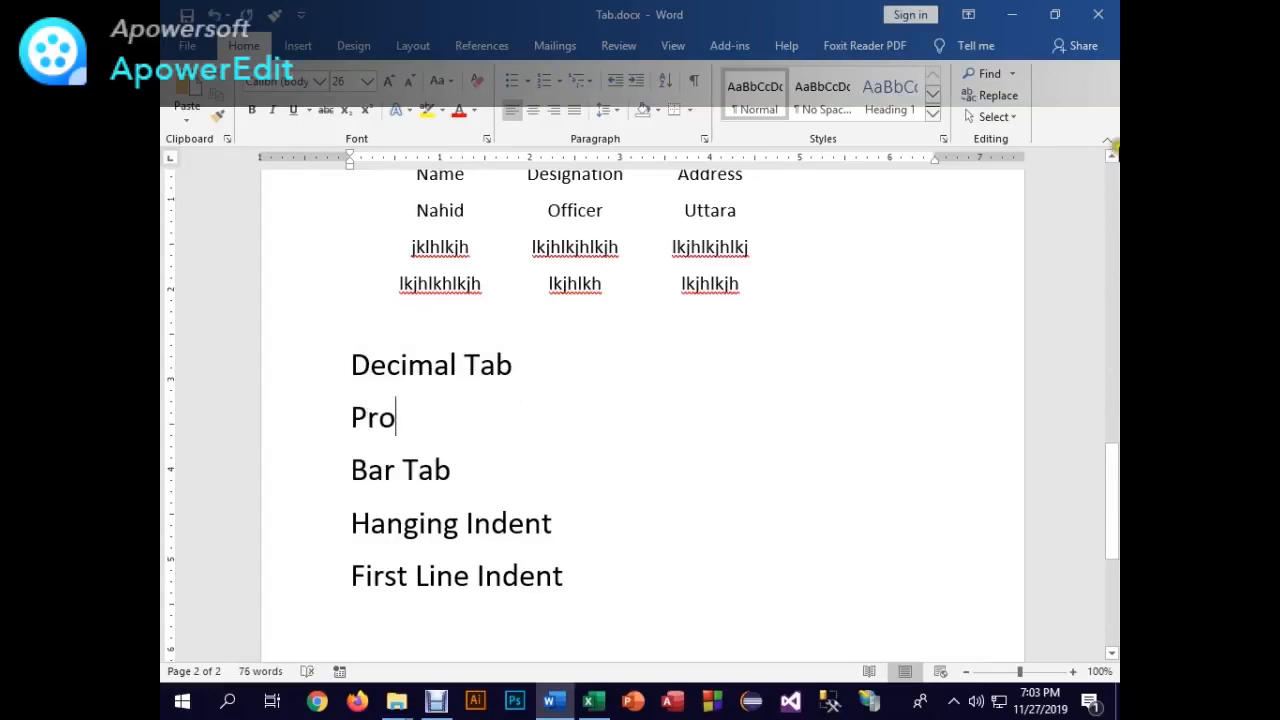
double_click(376, 416)
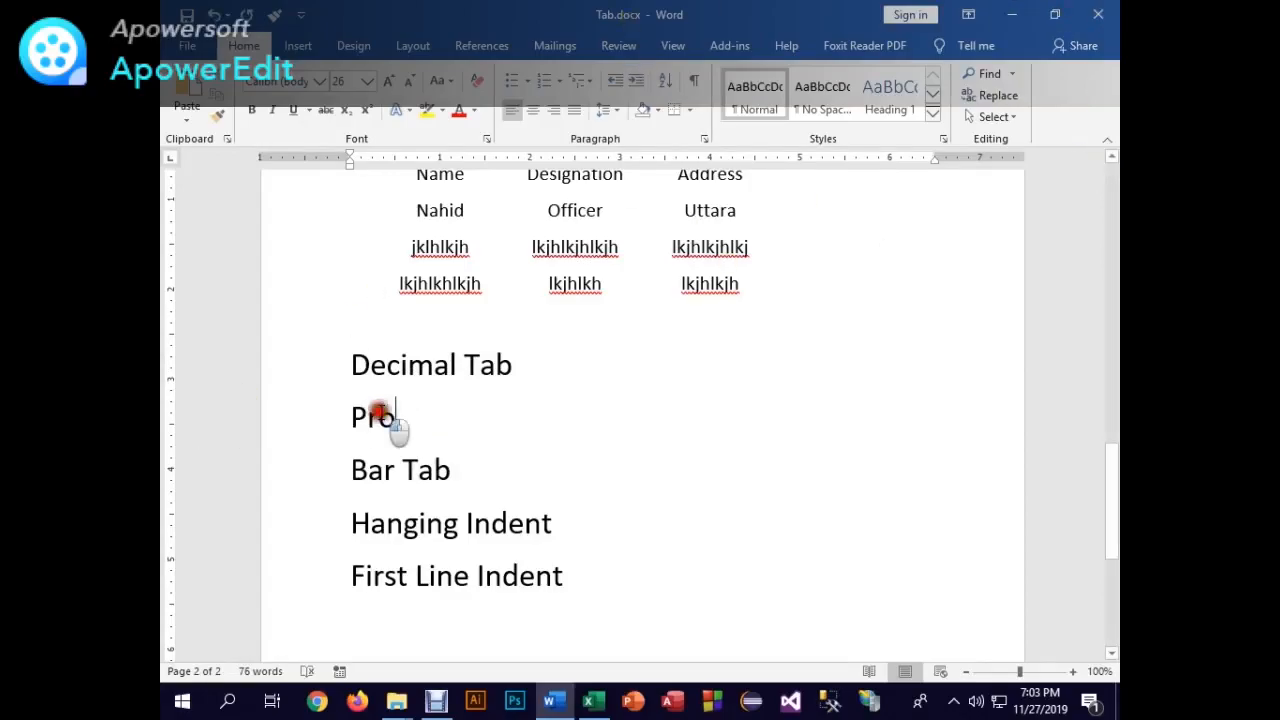
click(349, 81)
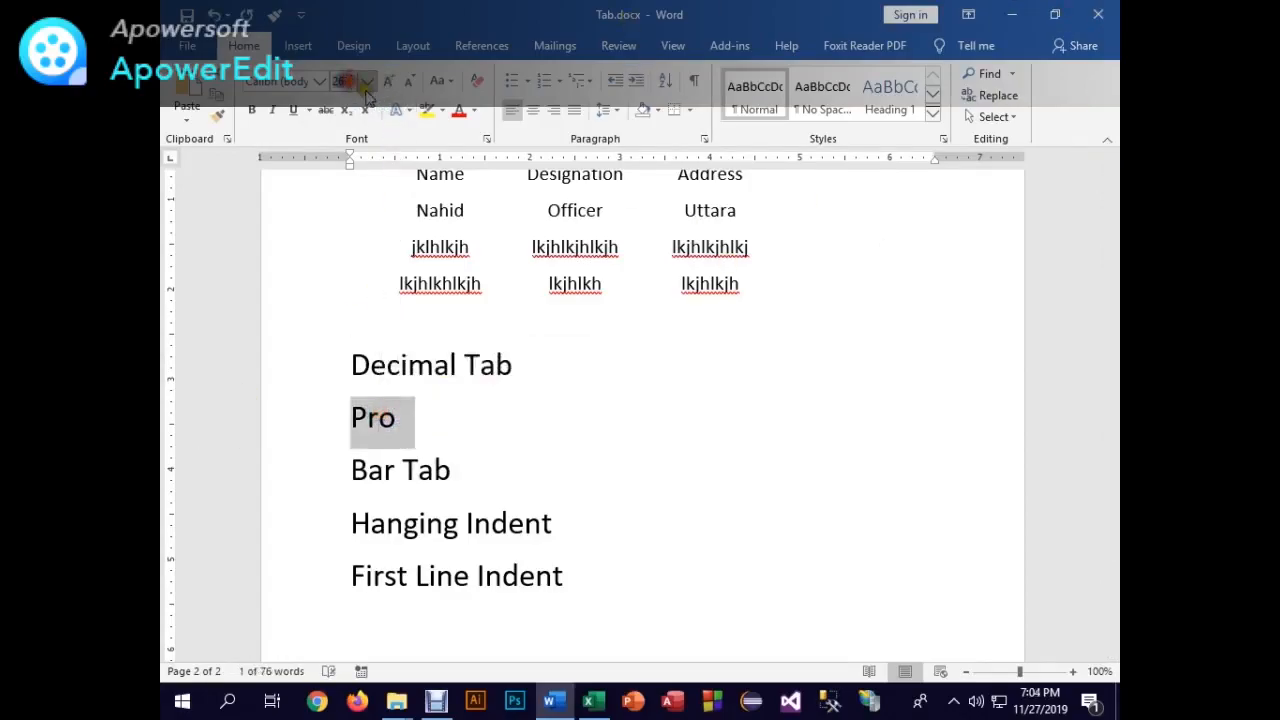
text(16)
key(Return)
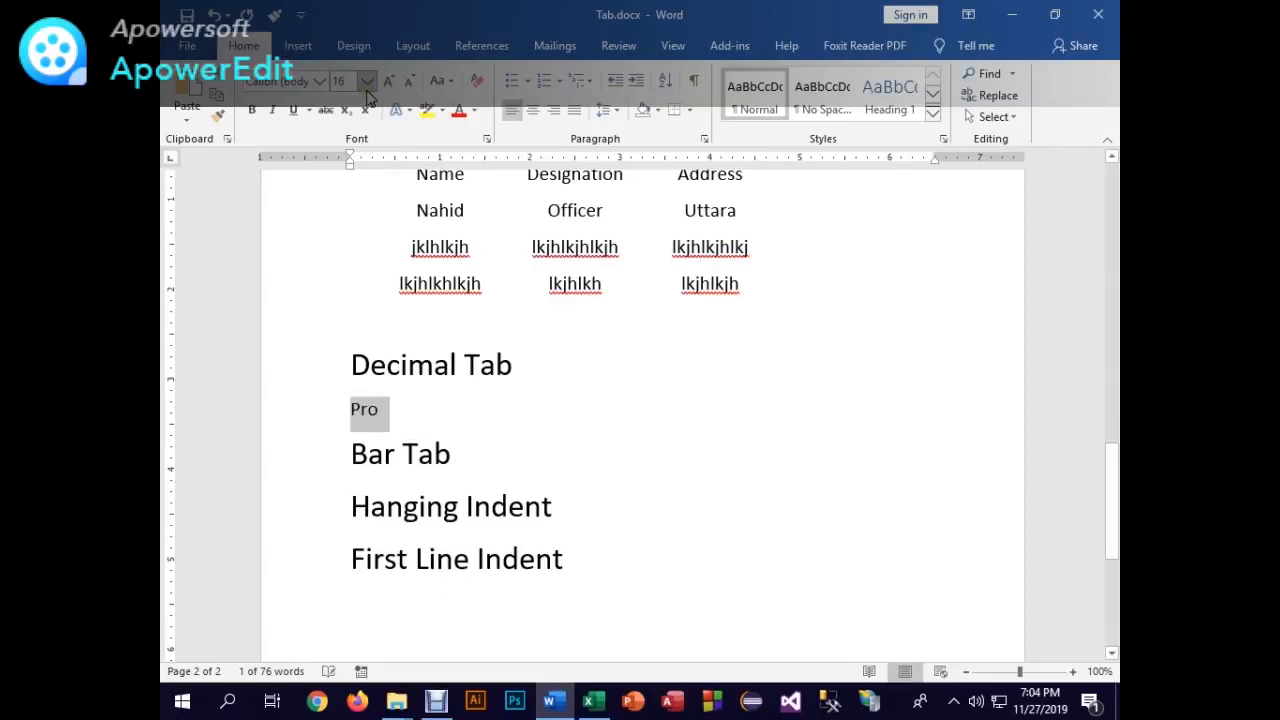
key(Right)
text(duc)
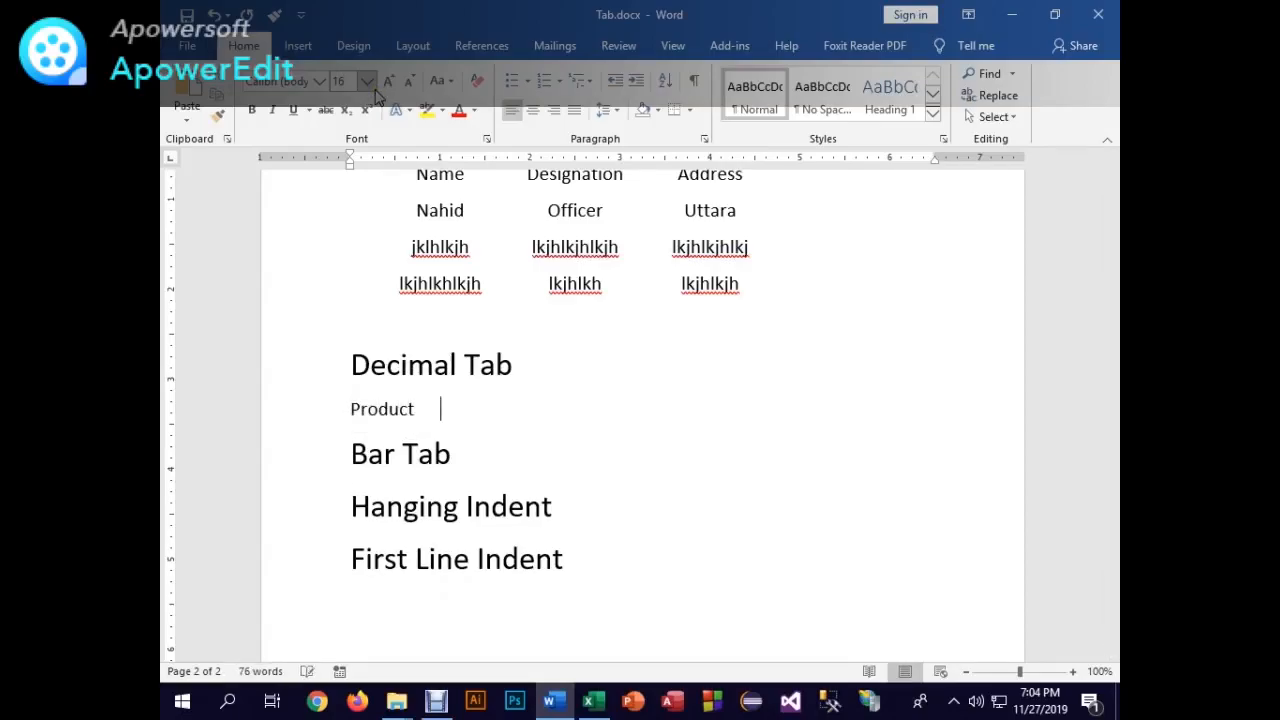
- Place a left tab stop at 2 inches on the Product line, enter "Price" there and start a new line
click(525, 158)
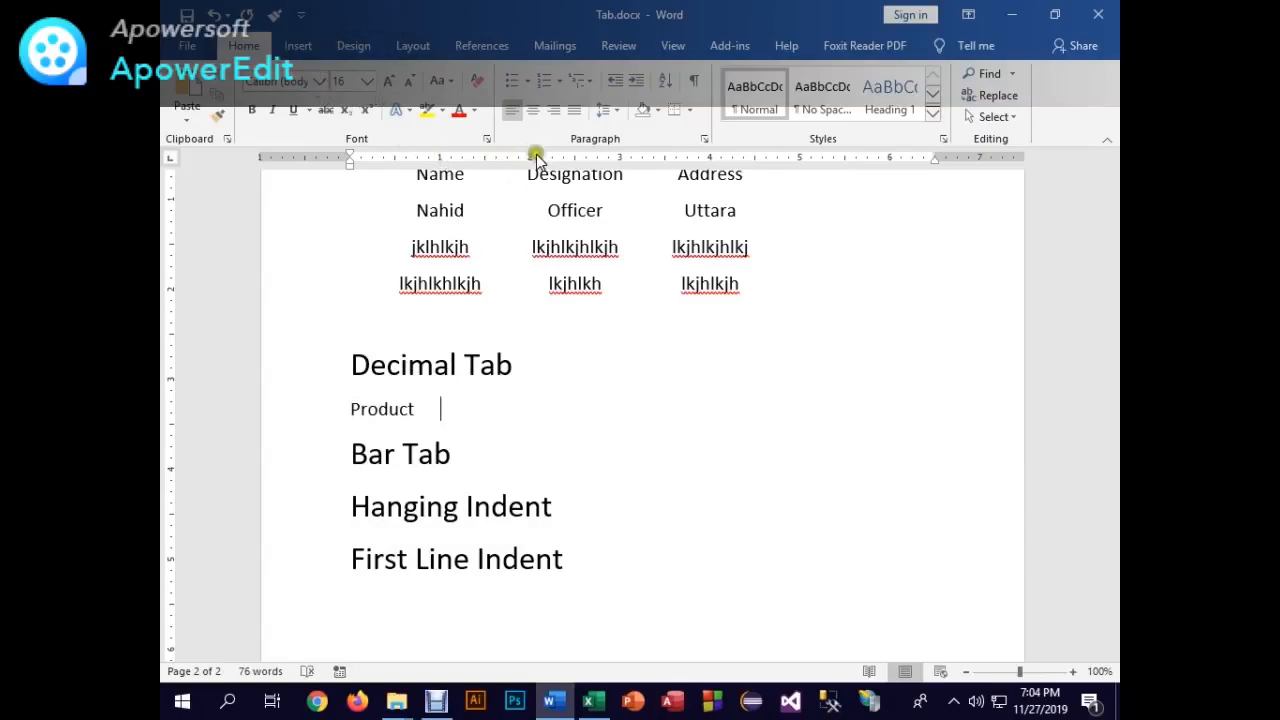
key(Tab)
key(Return)
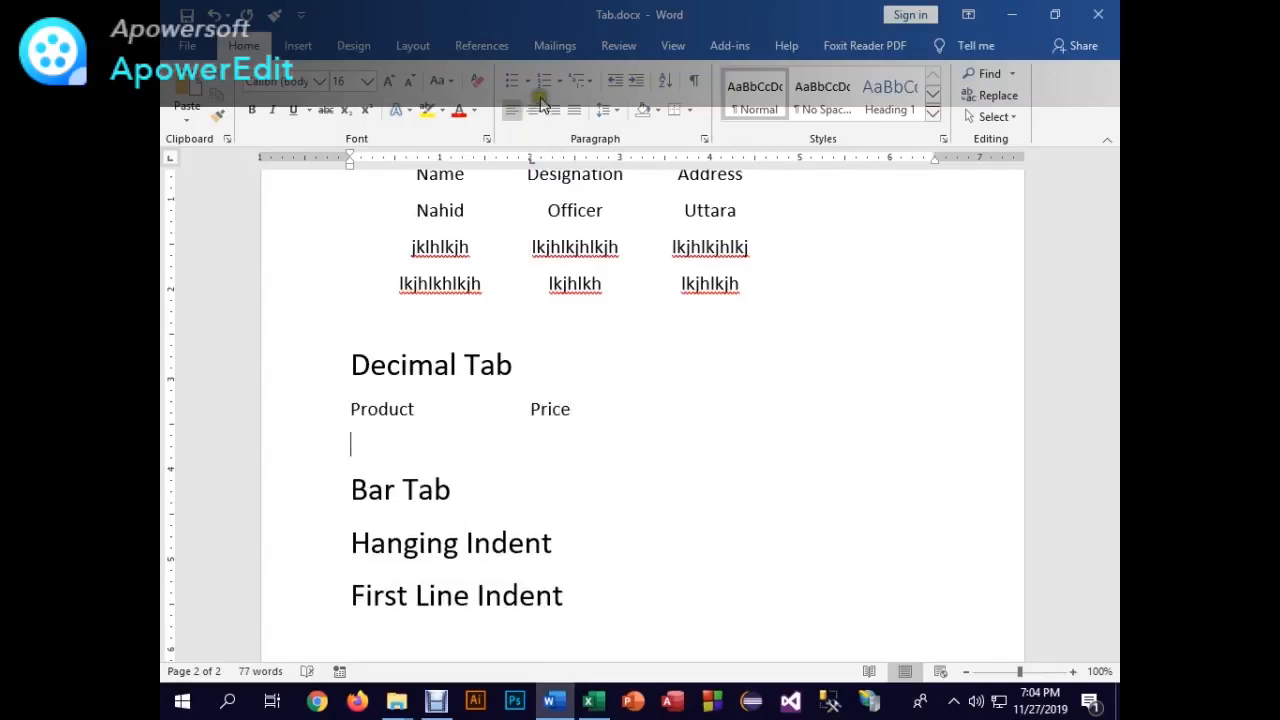
- Add a tab-separated row with the product Pepsi and the price 789.85
text(Pepsi)
key(Tab)
text(78)
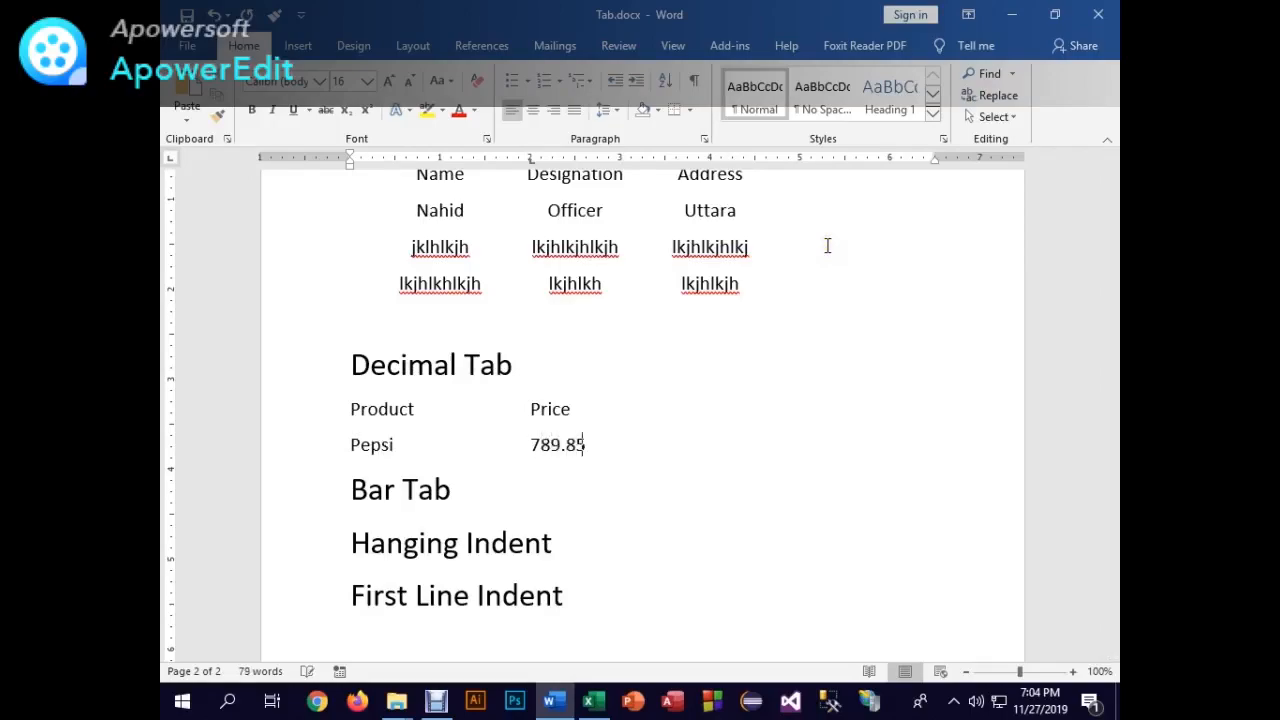
- Add a tab-separated row with the product Coke and the price 1265.39
key(Return)
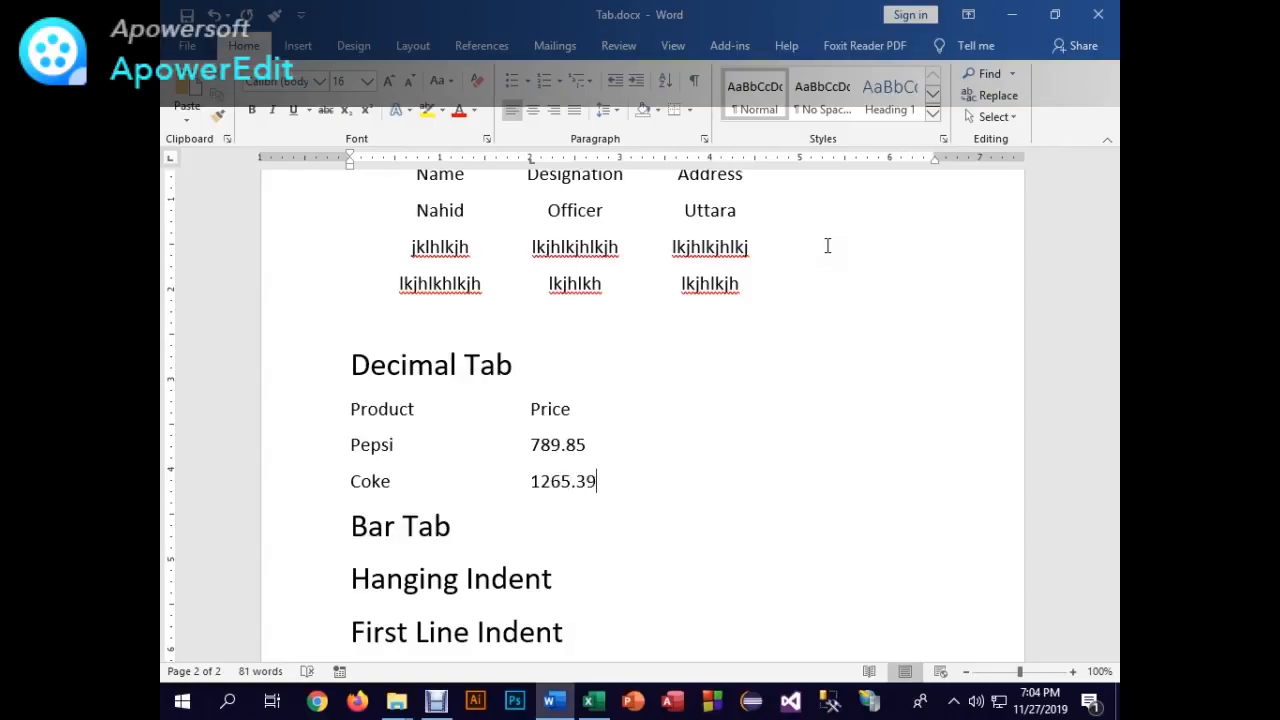
key(Return)
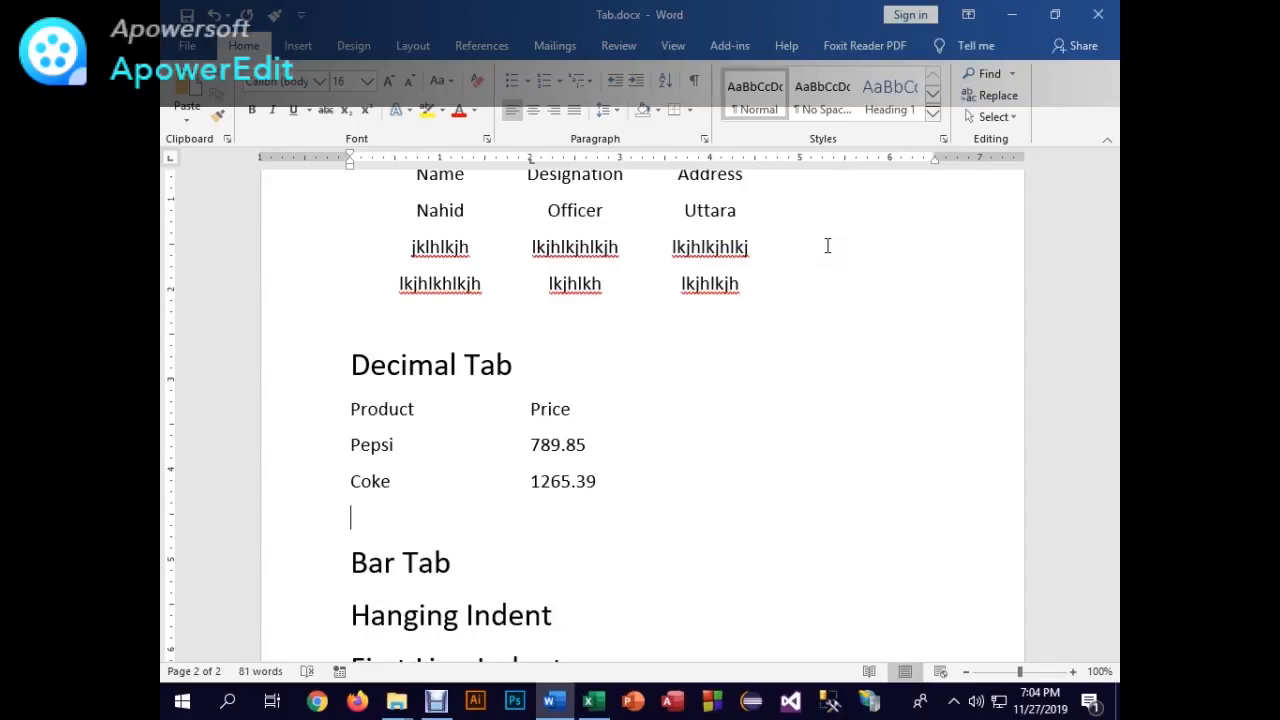
- Add a tab-separated row with the product Sprite and the price 965.23
click(529, 158)
text(Sprite)
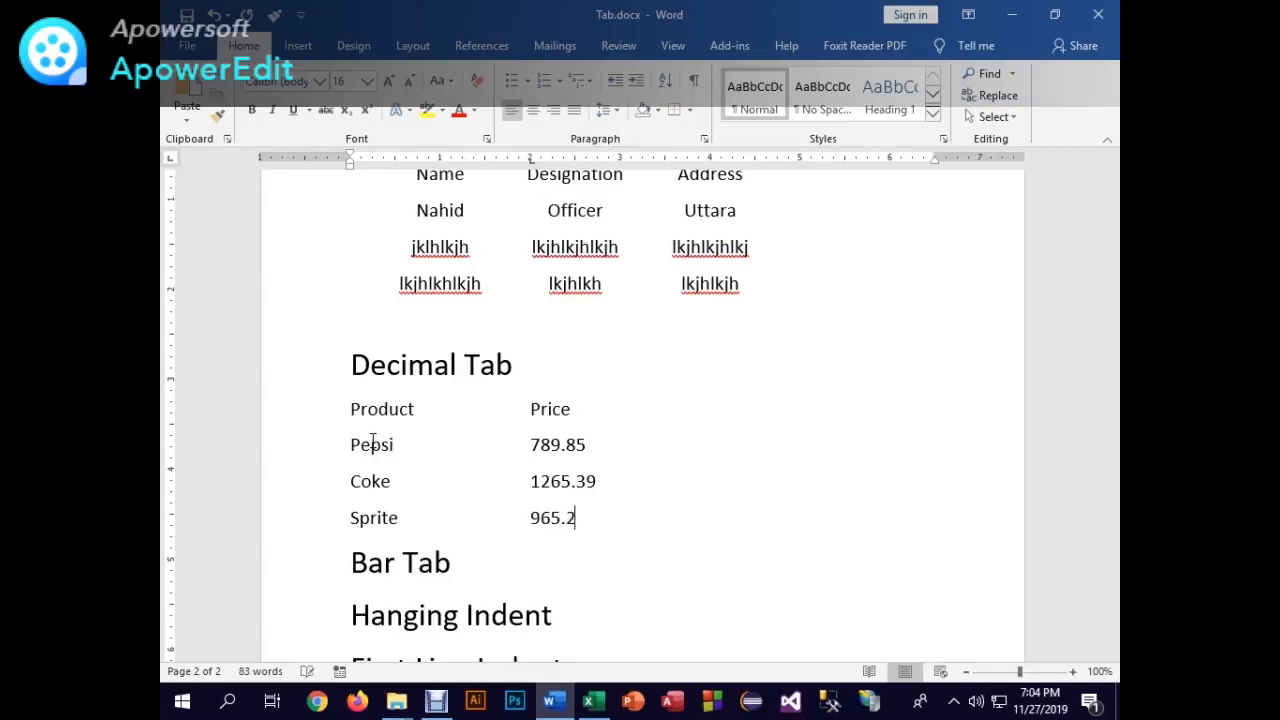
key(Return)
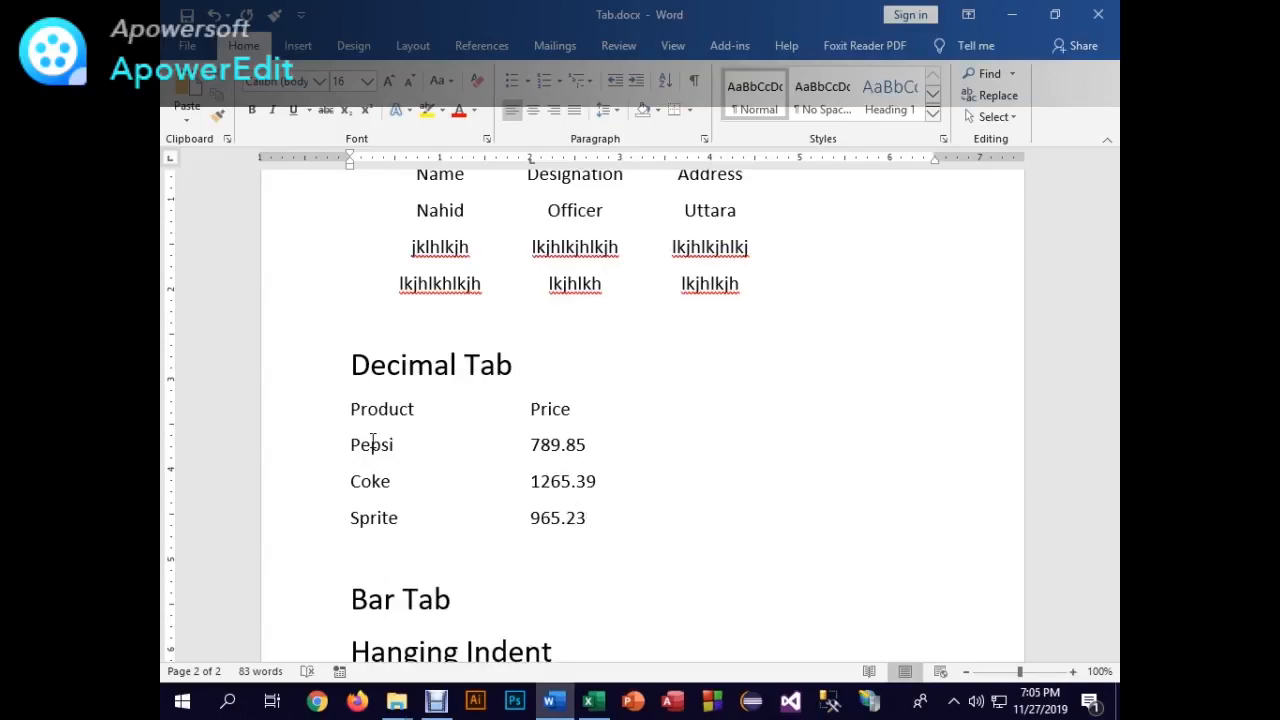
- Add a tab-separated row with the product Mountain dew and the price 2365.14
text(Mountain)
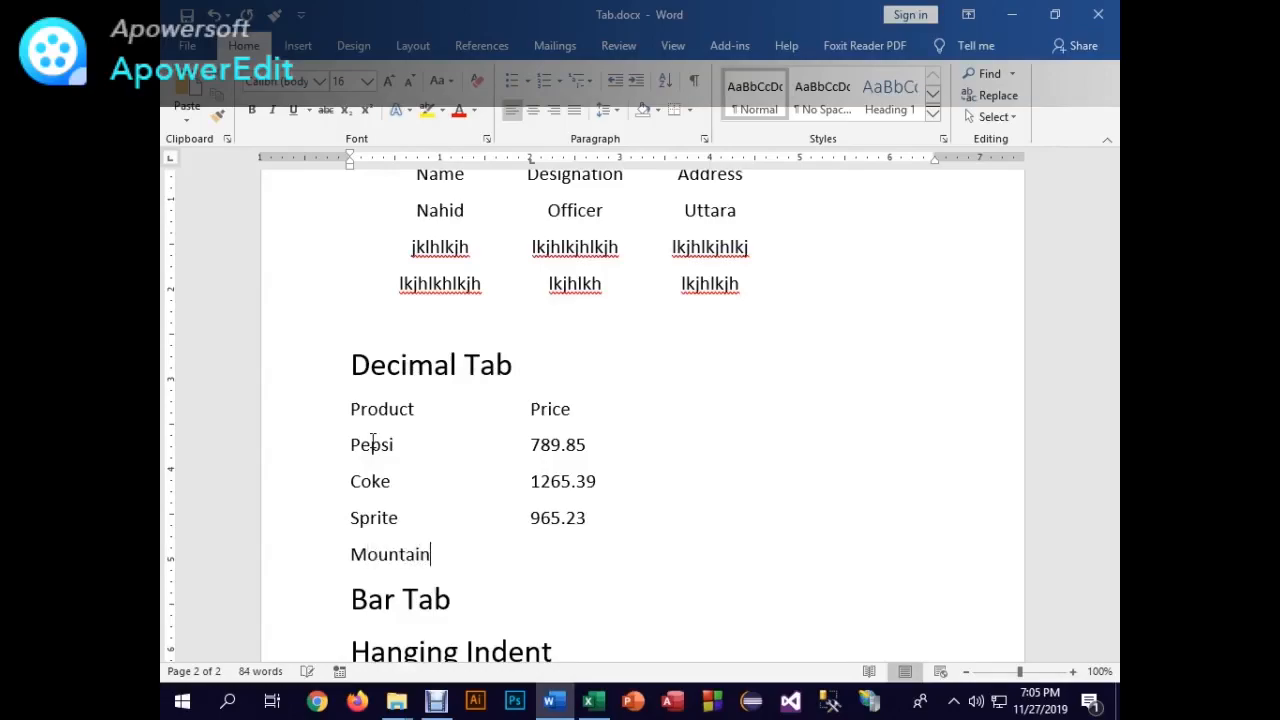
text(dew)
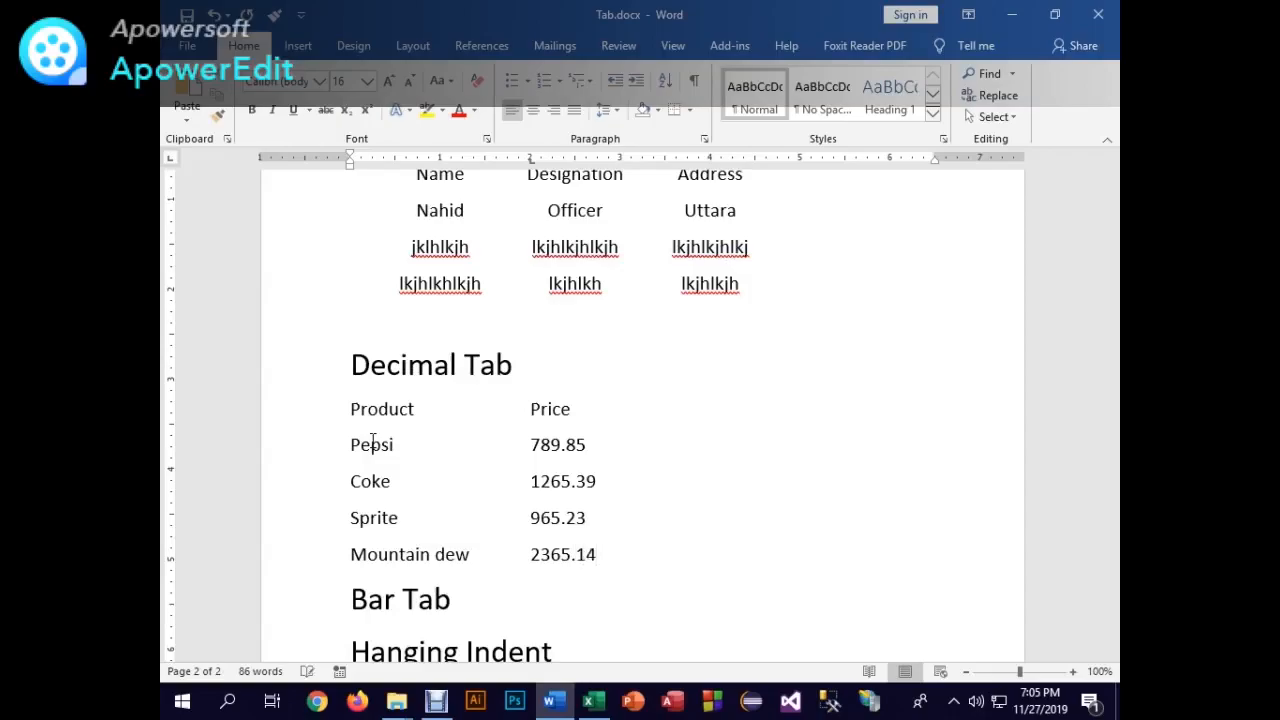
- Replace the Price column heading in the Decimal Tab list with "Sales"
scroll(257, 377, up, 1)
double_click(540, 452)
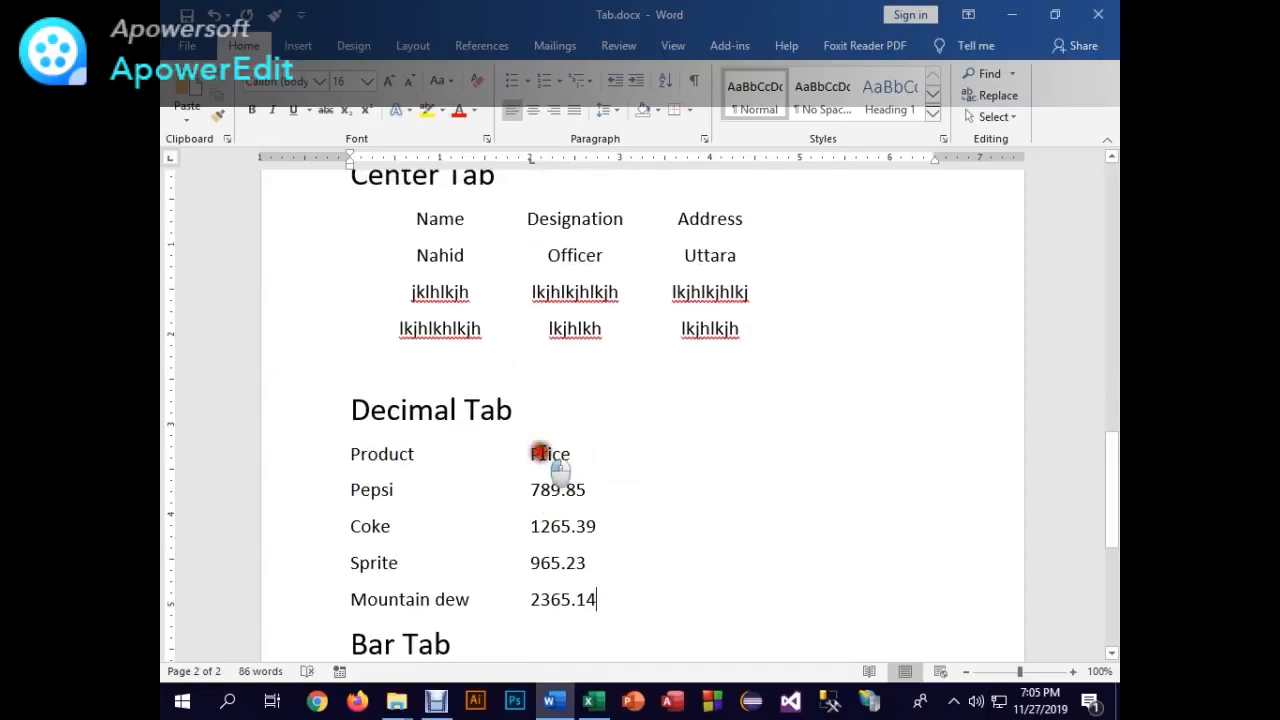
text(Sales)
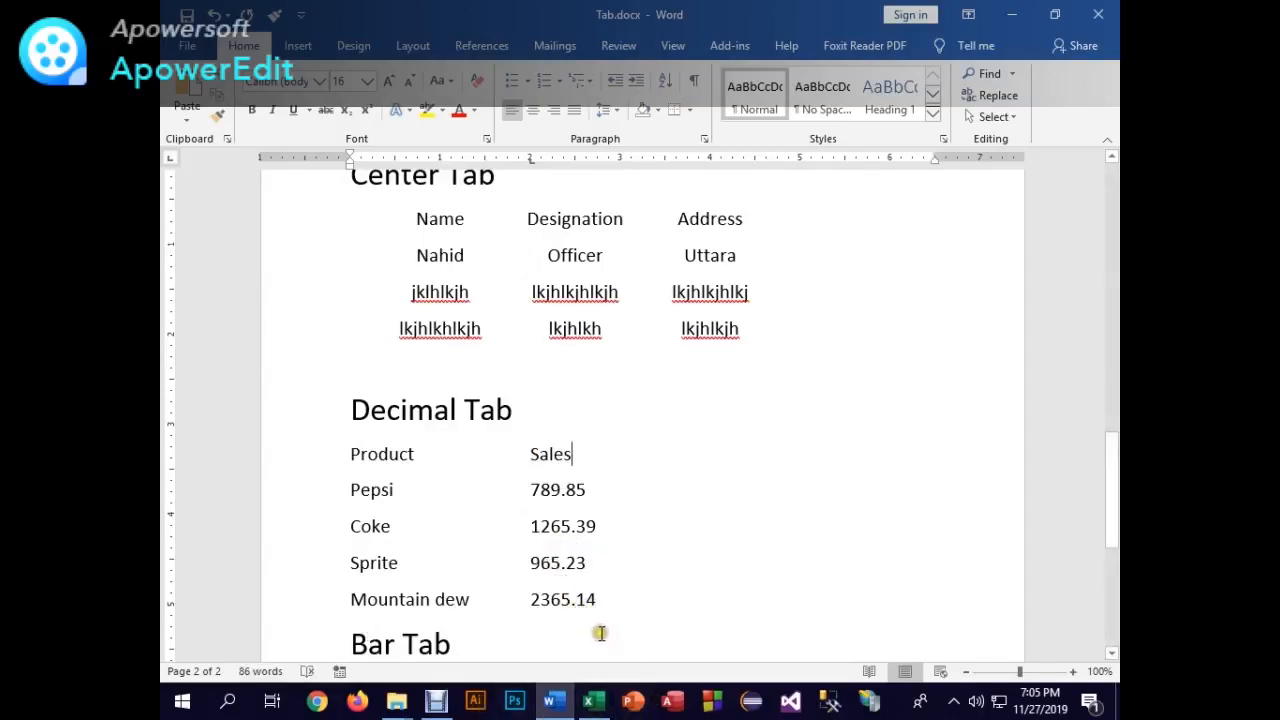
- Insert a page break so the Bar Tab heading starts on a new page
scroll(580, 595, down, 3)
click(350, 507)
key(ctrl+Return)
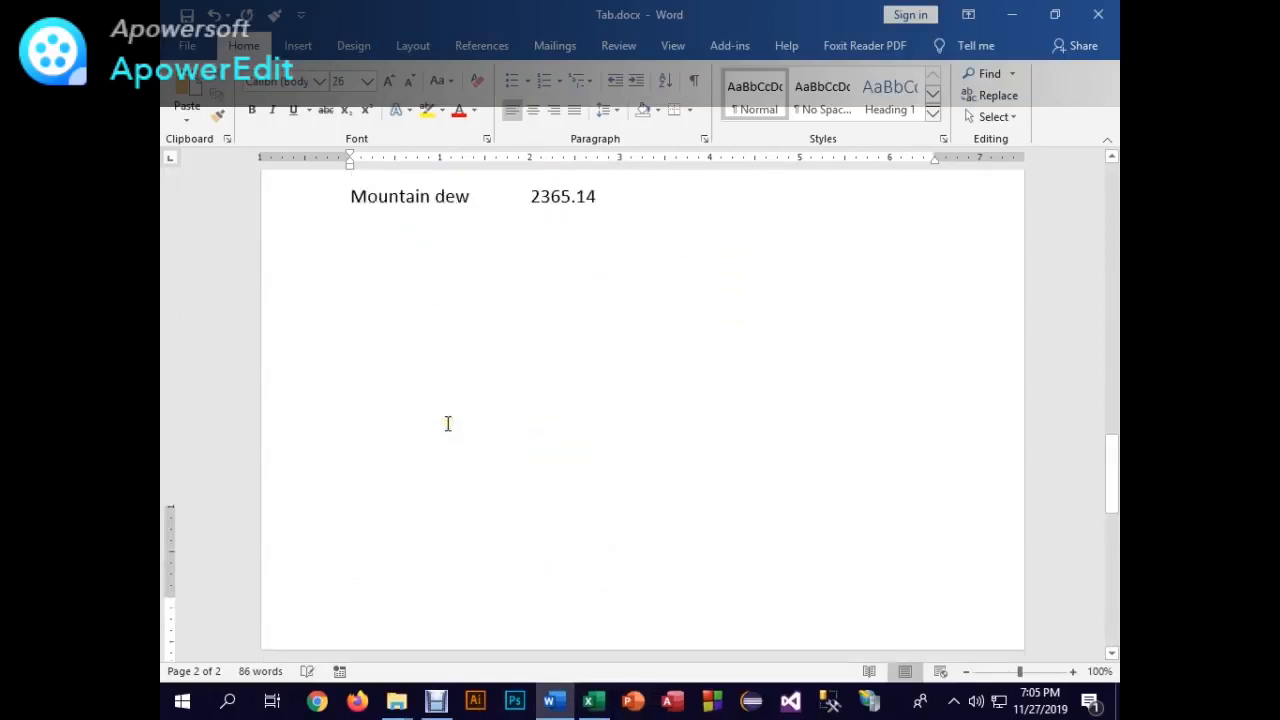
scroll(520, 335, up, 5)
scroll(571, 333, up, 3)
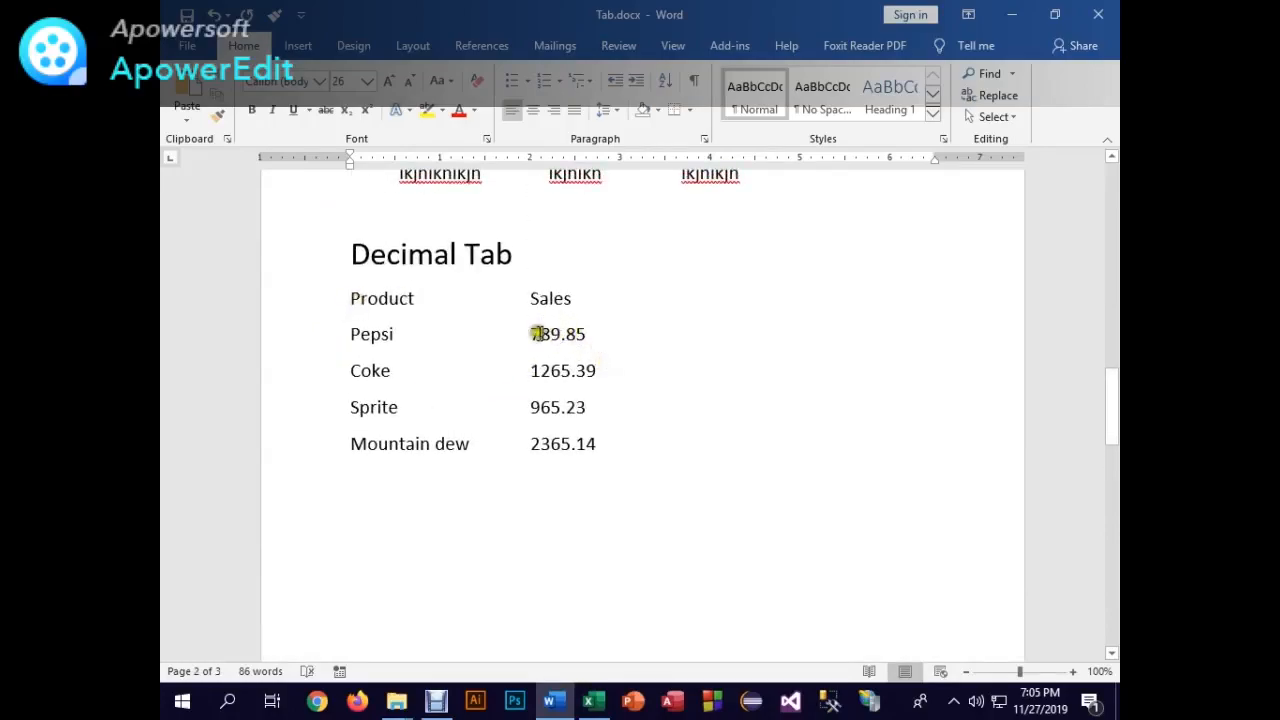
- Remove the left tab stop at 2 inches from the Pepsi to Mountain dew rows
drag(347, 298, 677, 440)
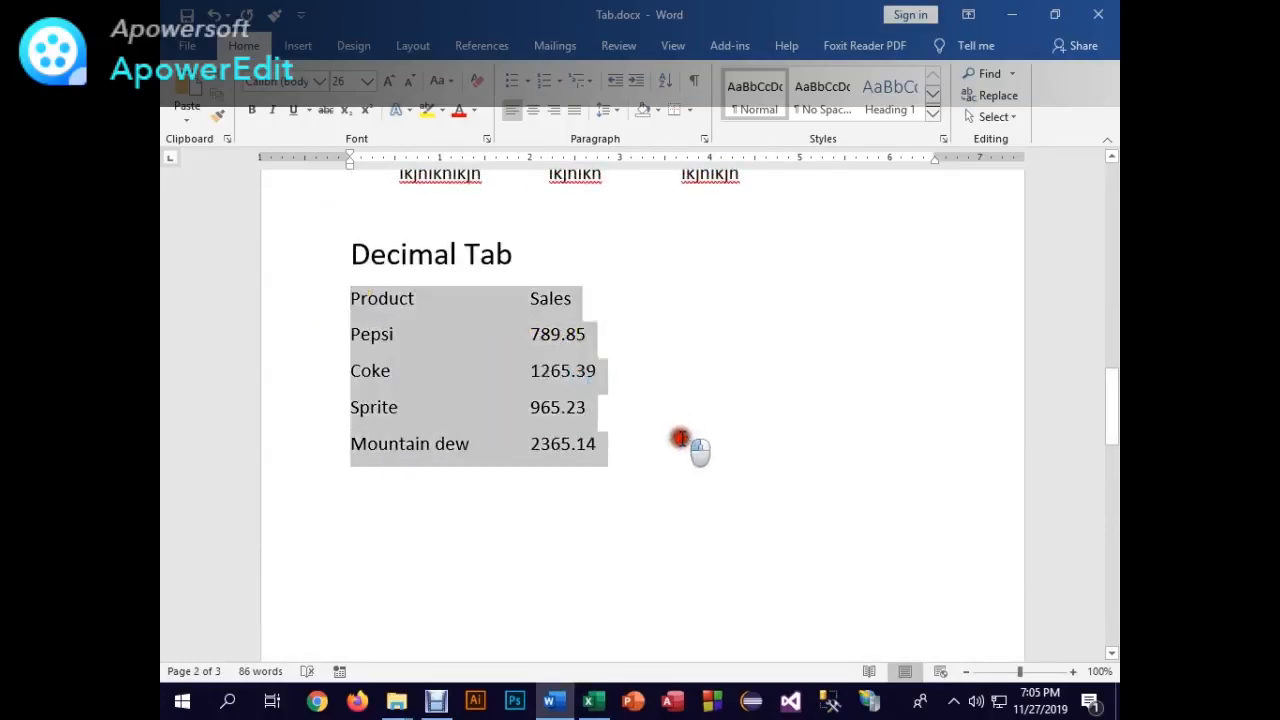
click(378, 334)
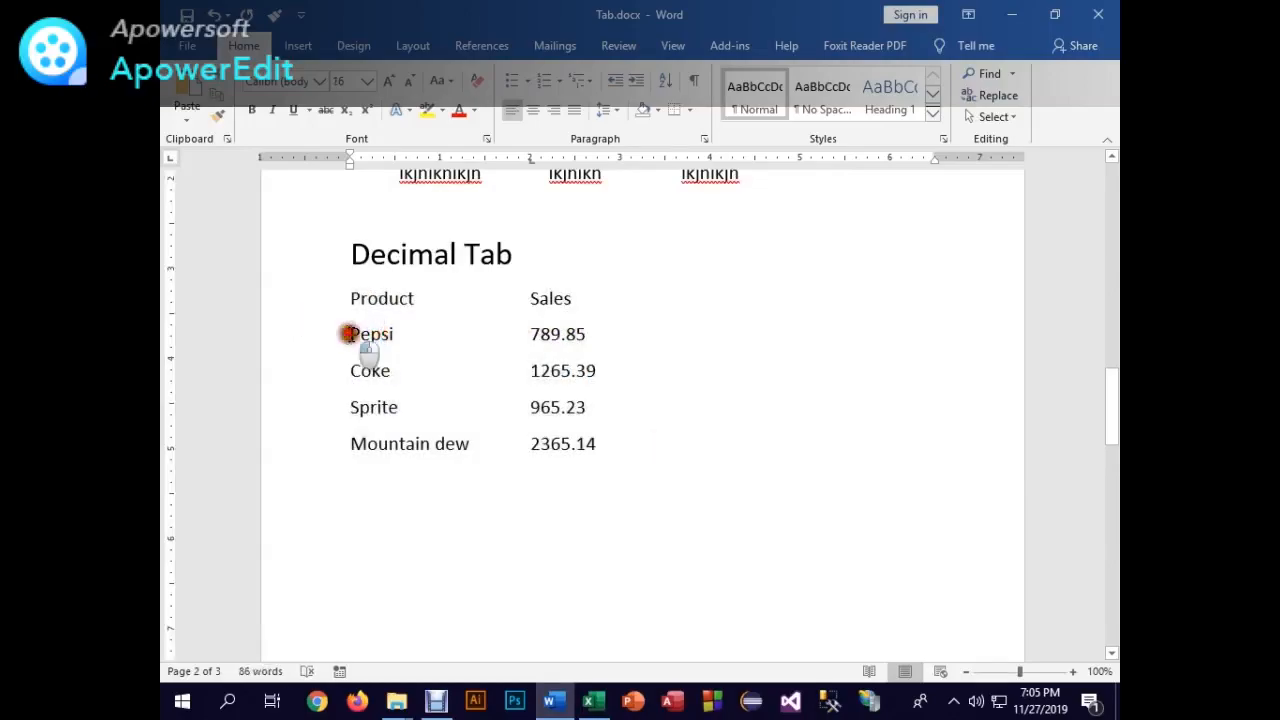
drag(350, 334, 606, 453)
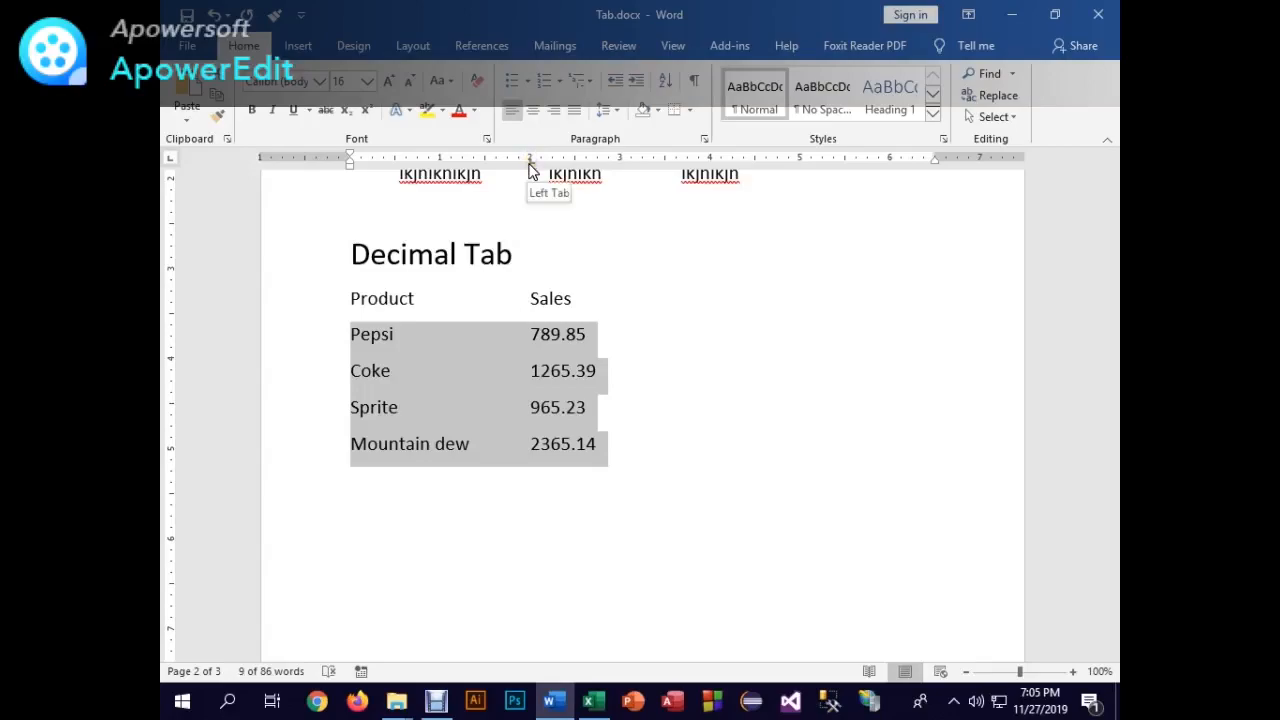
drag(530, 158, 526, 220)
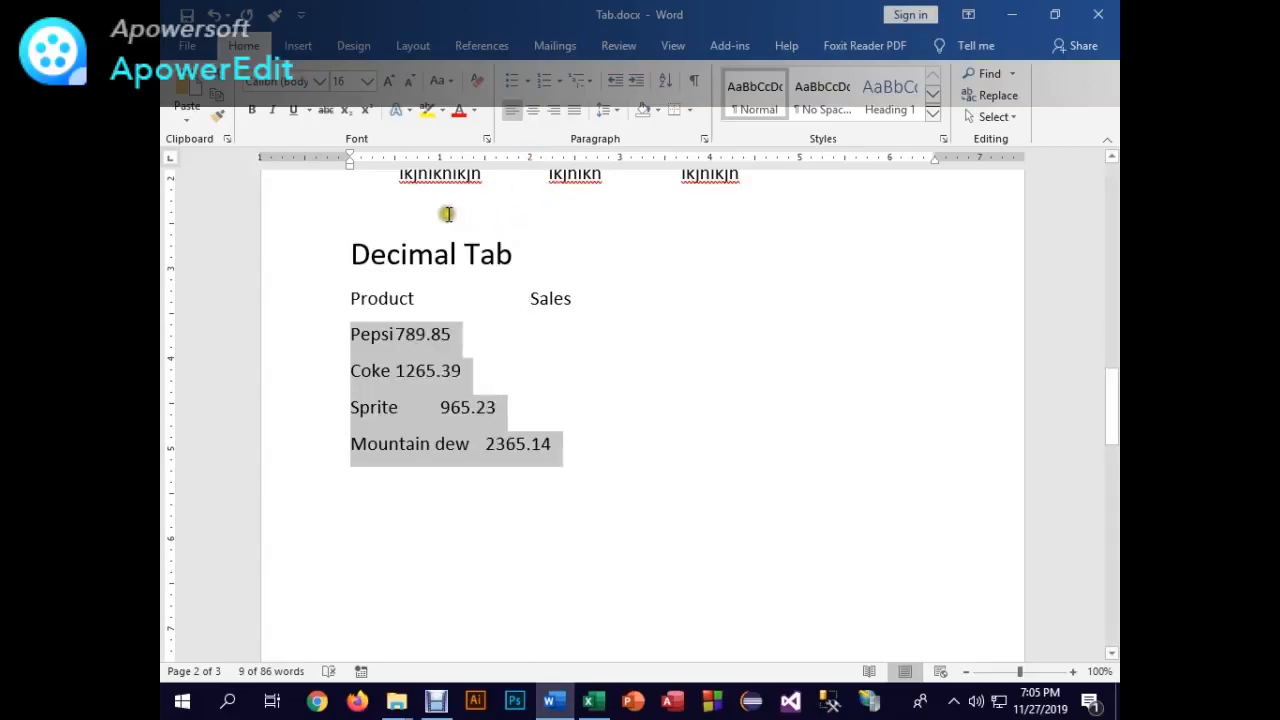
- Add a decimal tab stop at 2.5 inches to the Pepsi to Mountain dew rows and adjust it to about 2.4 inches
click(171, 161)
click(171, 163)
click(171, 163)
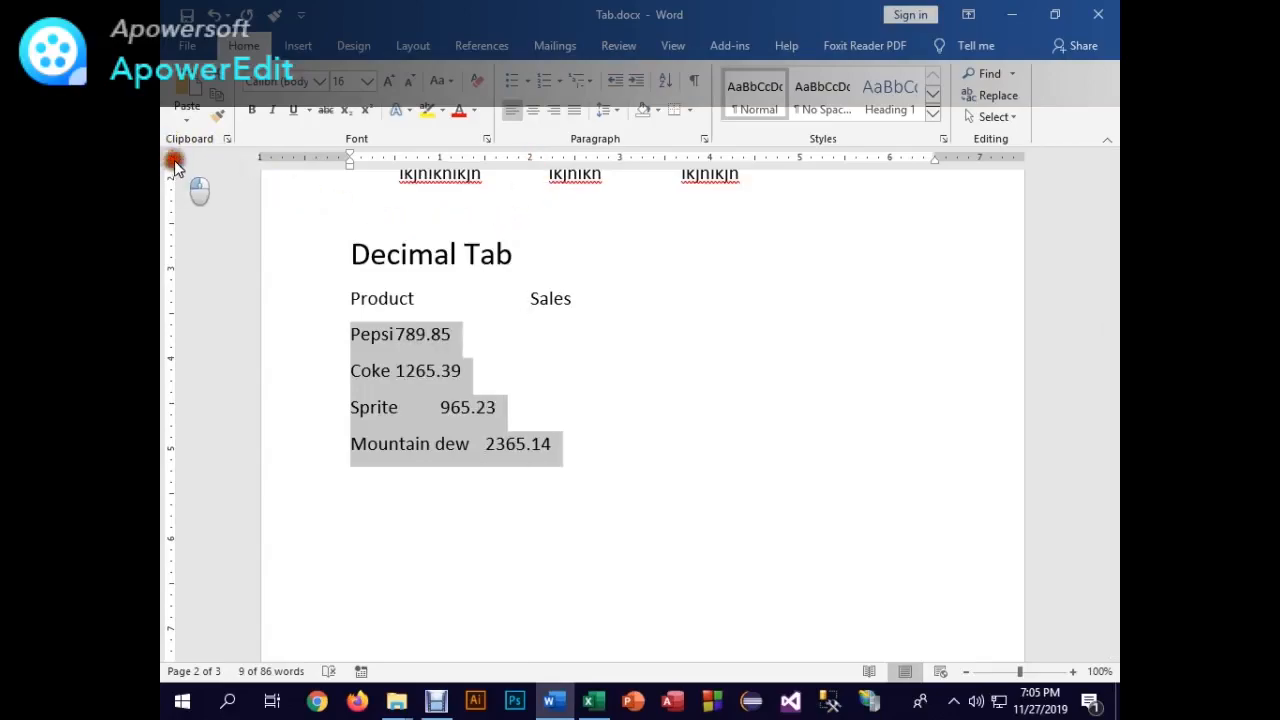
click(573, 158)
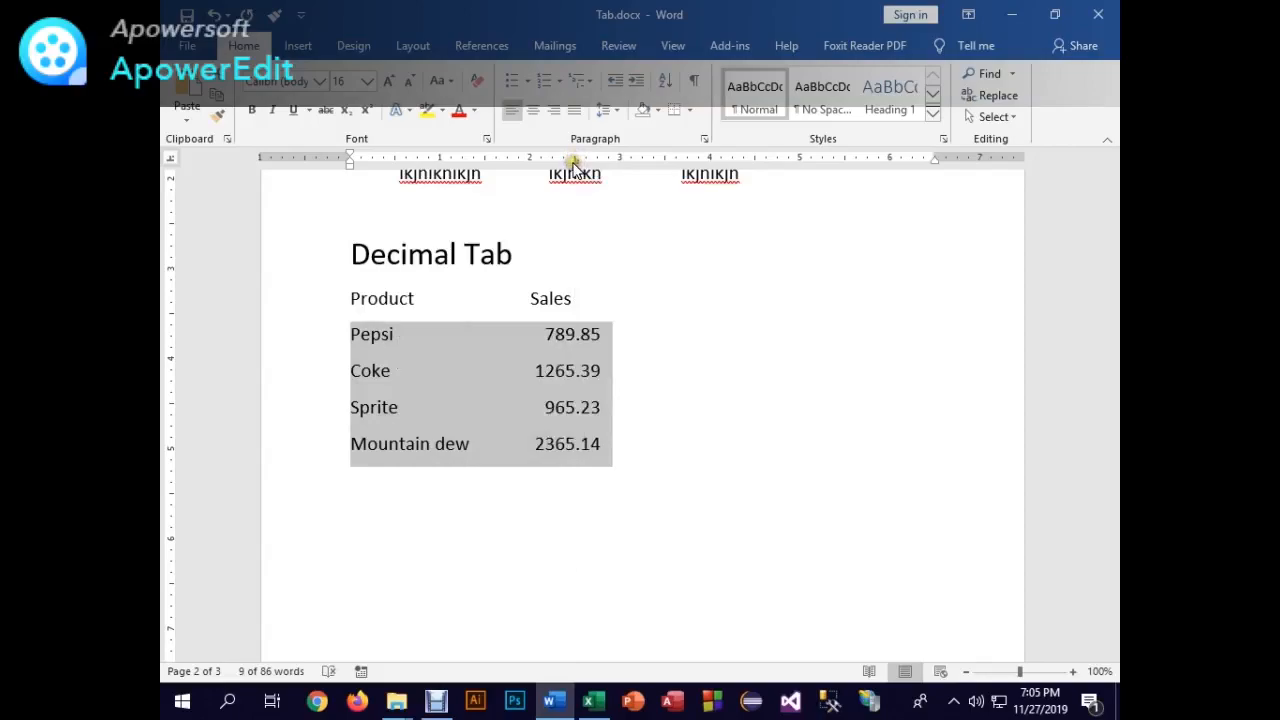
drag(575, 166, 569, 163)
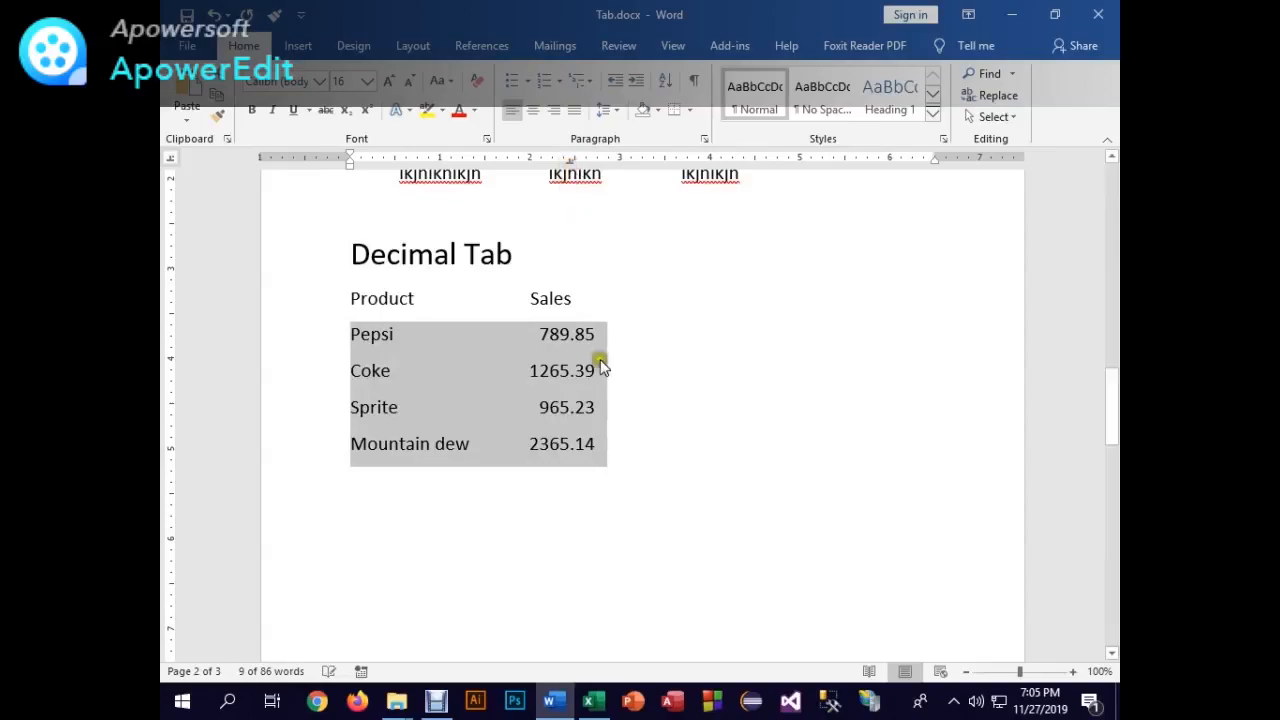
click(586, 406)
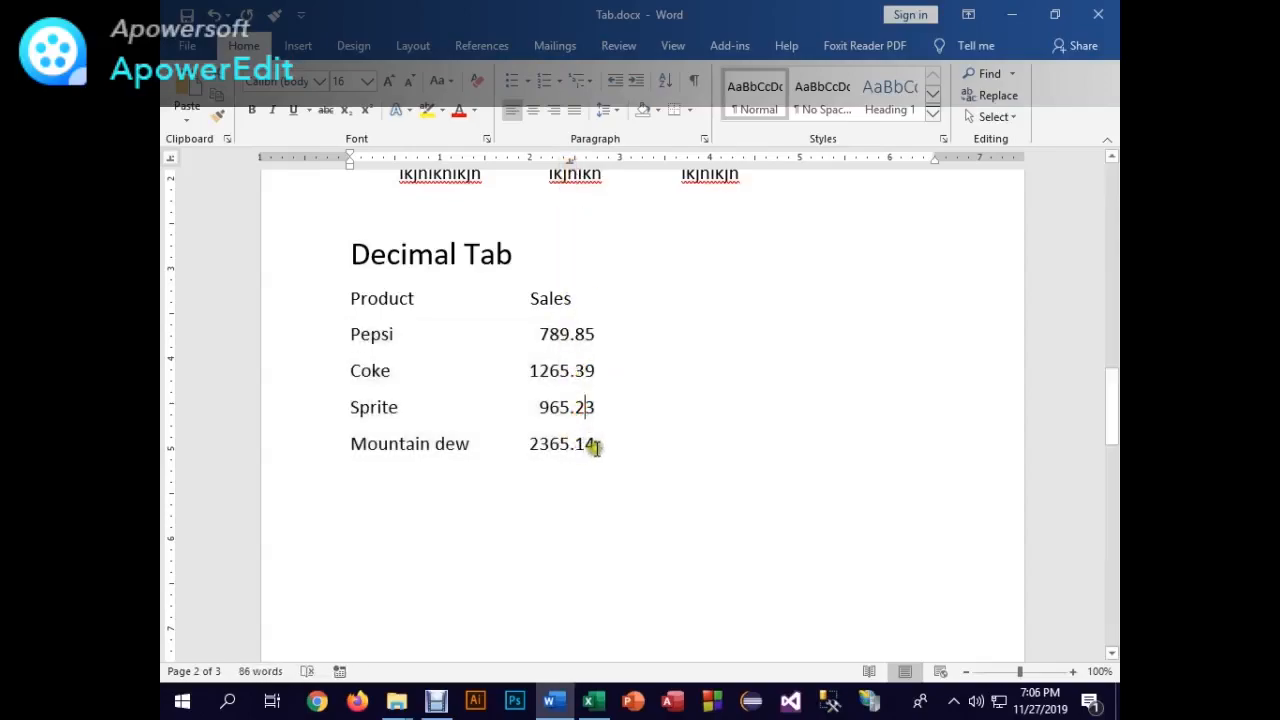
drag(571, 160, 570, 162)
click(607, 449)
- Highlight the Product and Sales heading row in yellow
drag(350, 302, 640, 302)
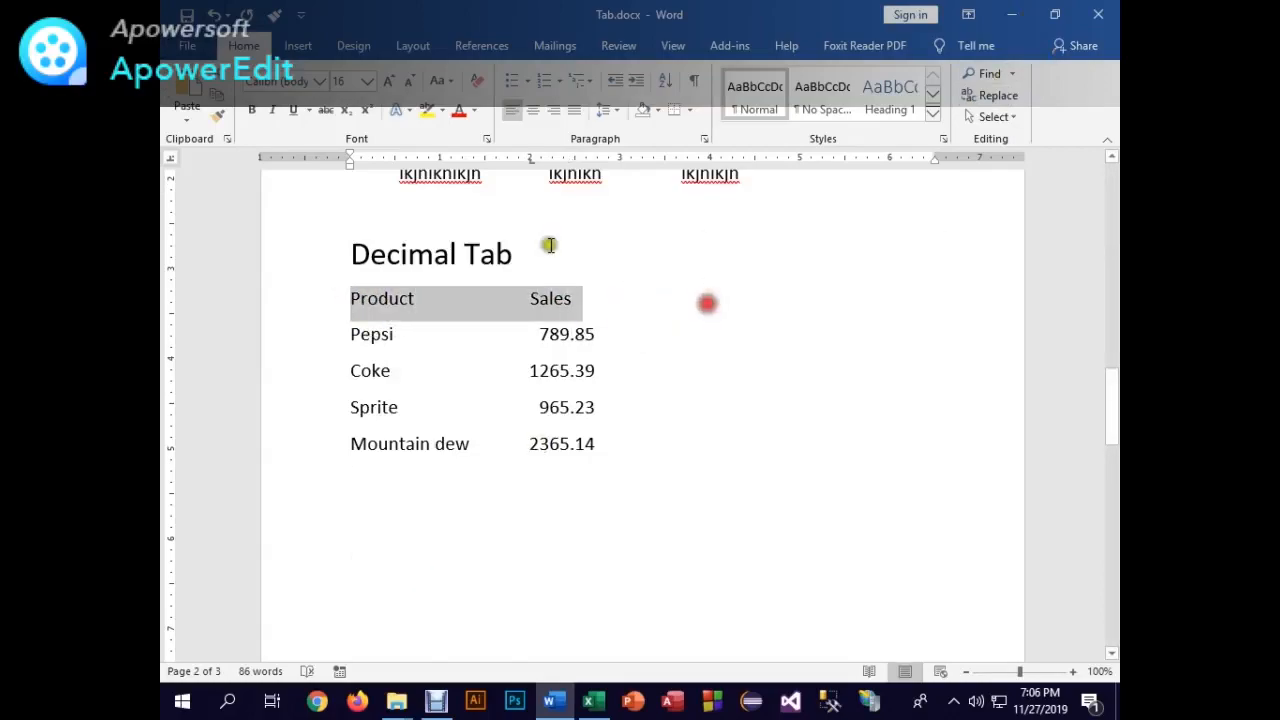
click(424, 112)
- Add a tab-separated row below Mountain dew with the product Fanta and the sales figure 2658.3265
click(602, 448)
key(Return)
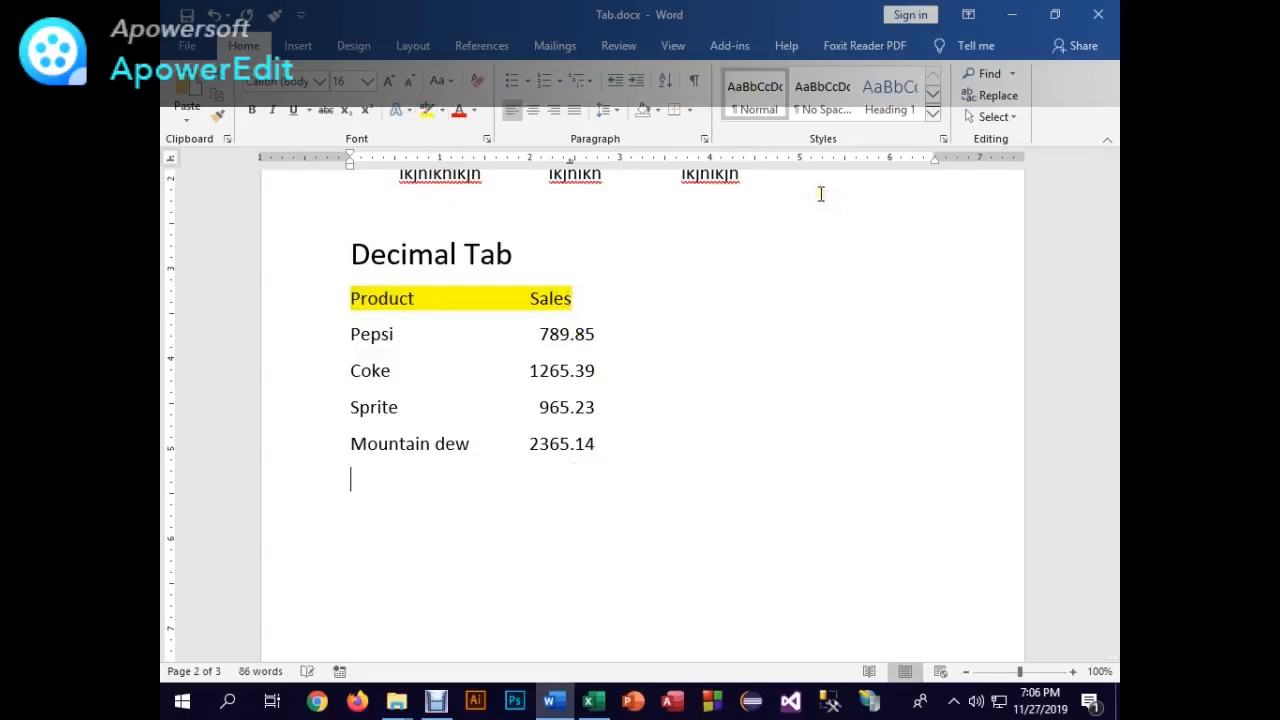
text(Fanta)
key(Tab)
text(265)
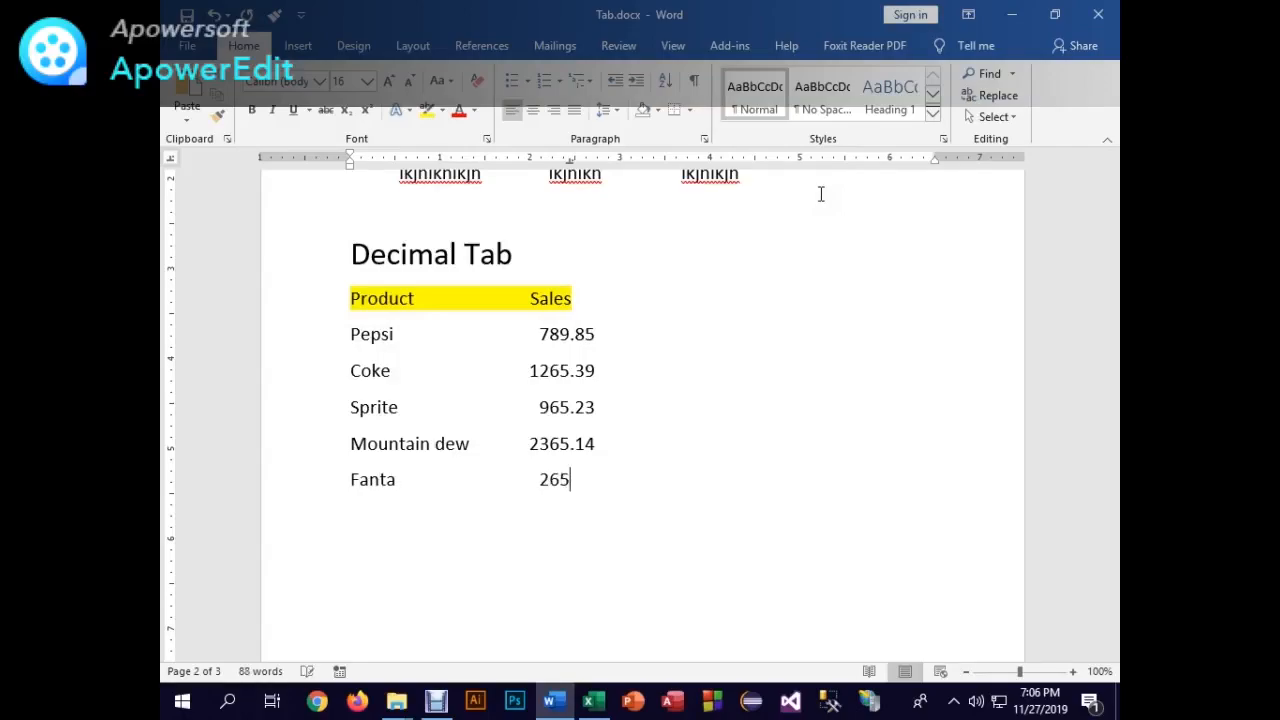
text(8.3265)
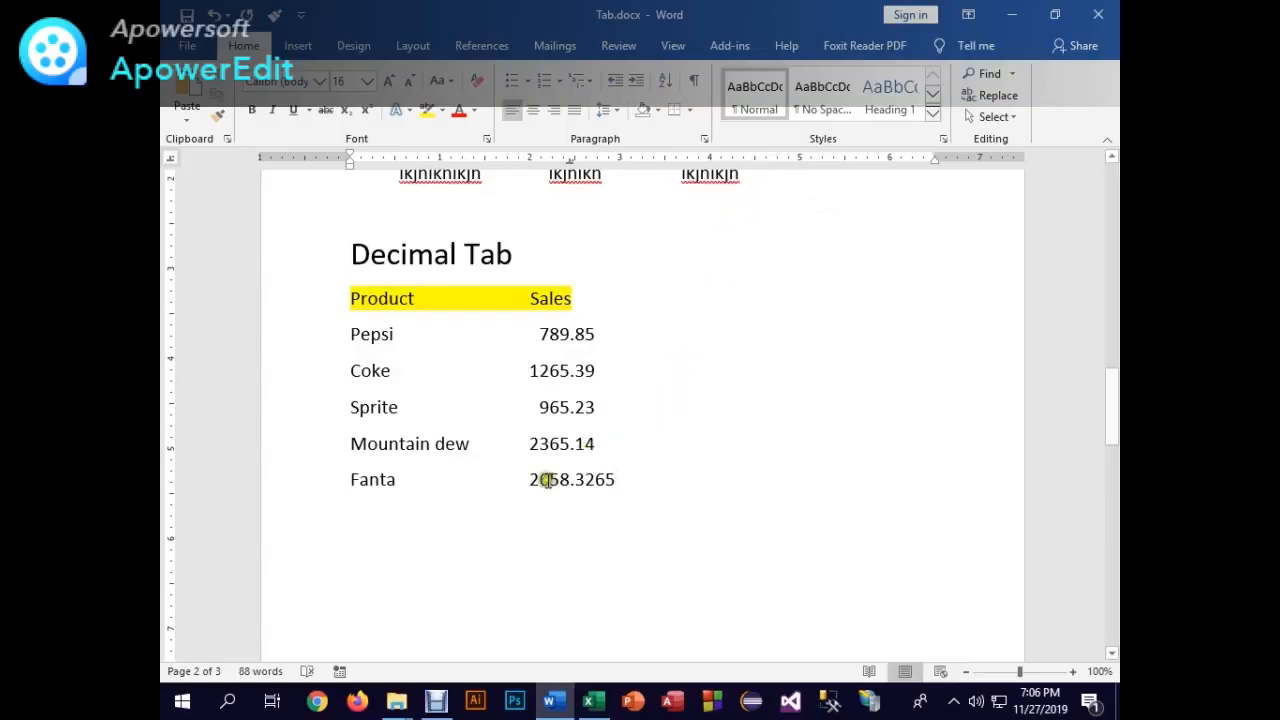
drag(568, 162, 569, 164)
scroll(663, 481, down, 5)
scroll(664, 470, up, 4)
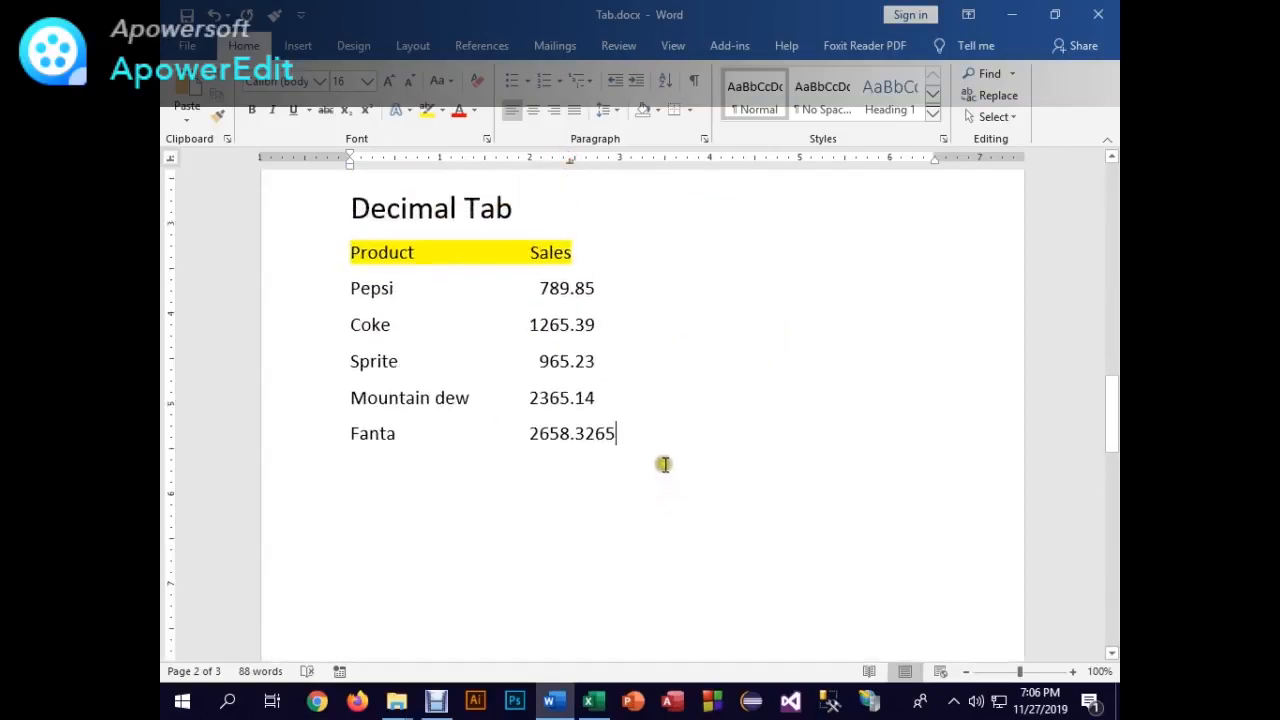
drag(350, 203, 654, 437)
click(568, 363)
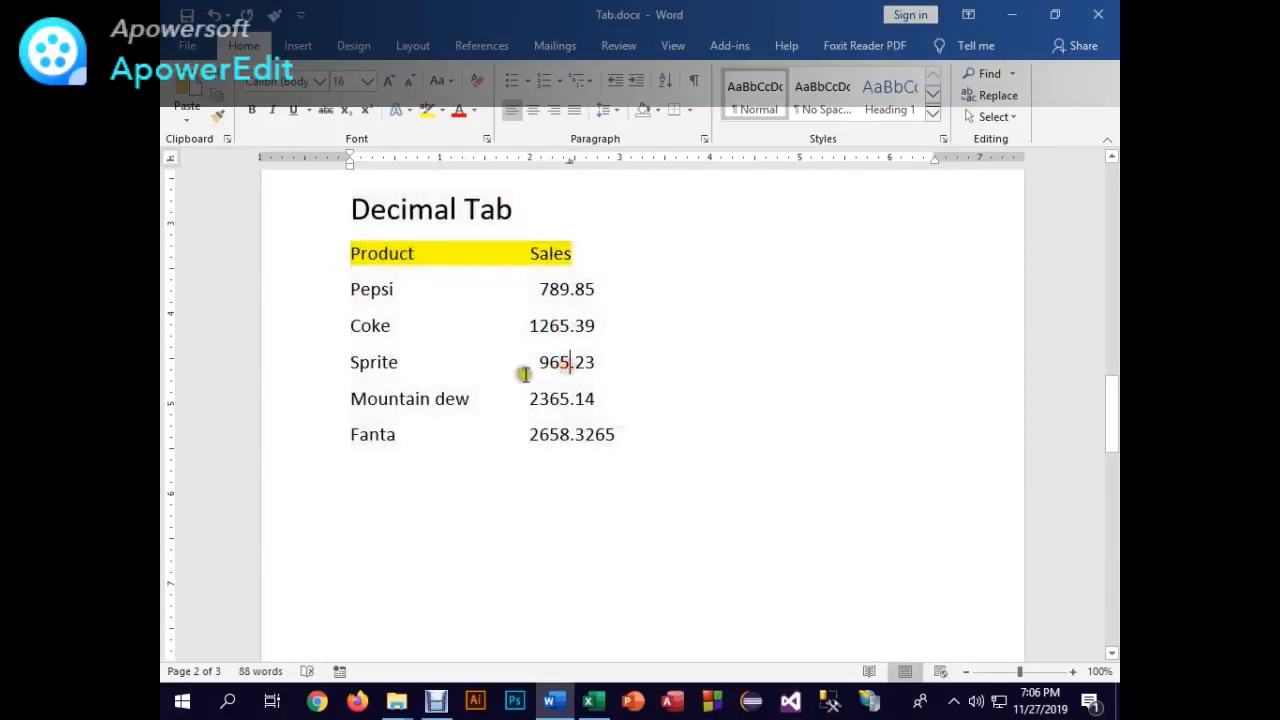
drag(357, 283, 645, 437)
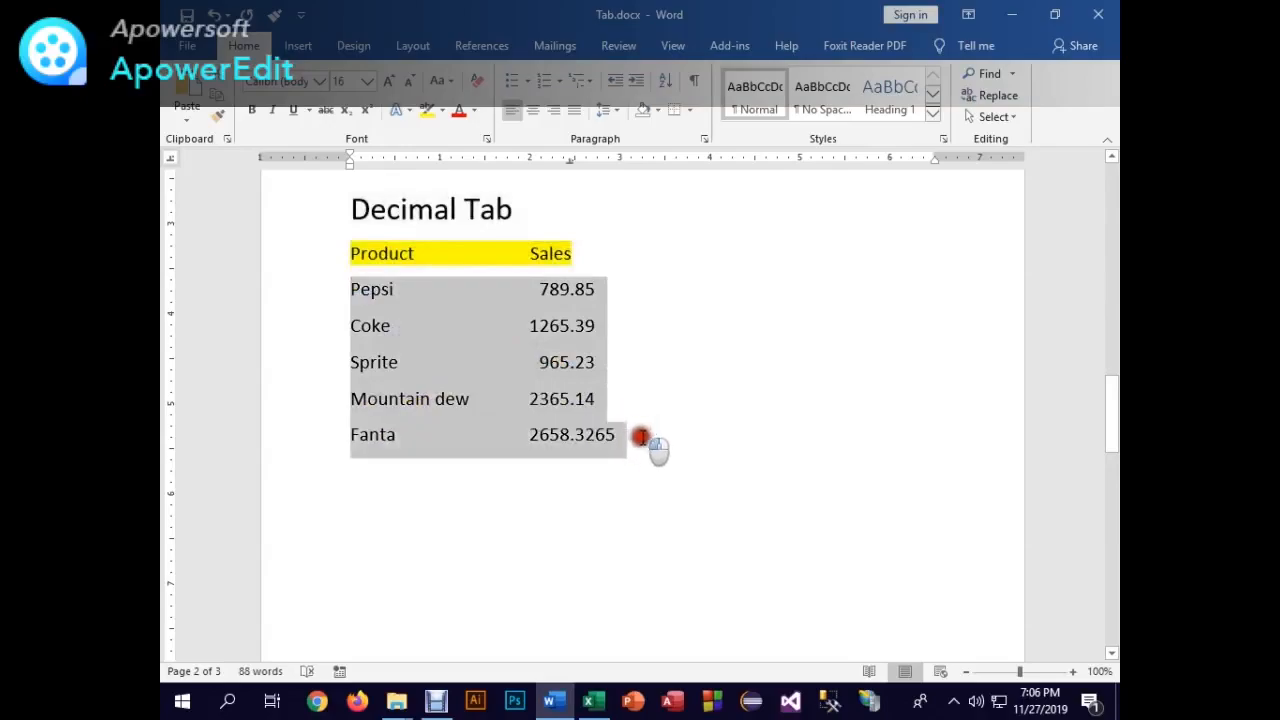
click(443, 112)
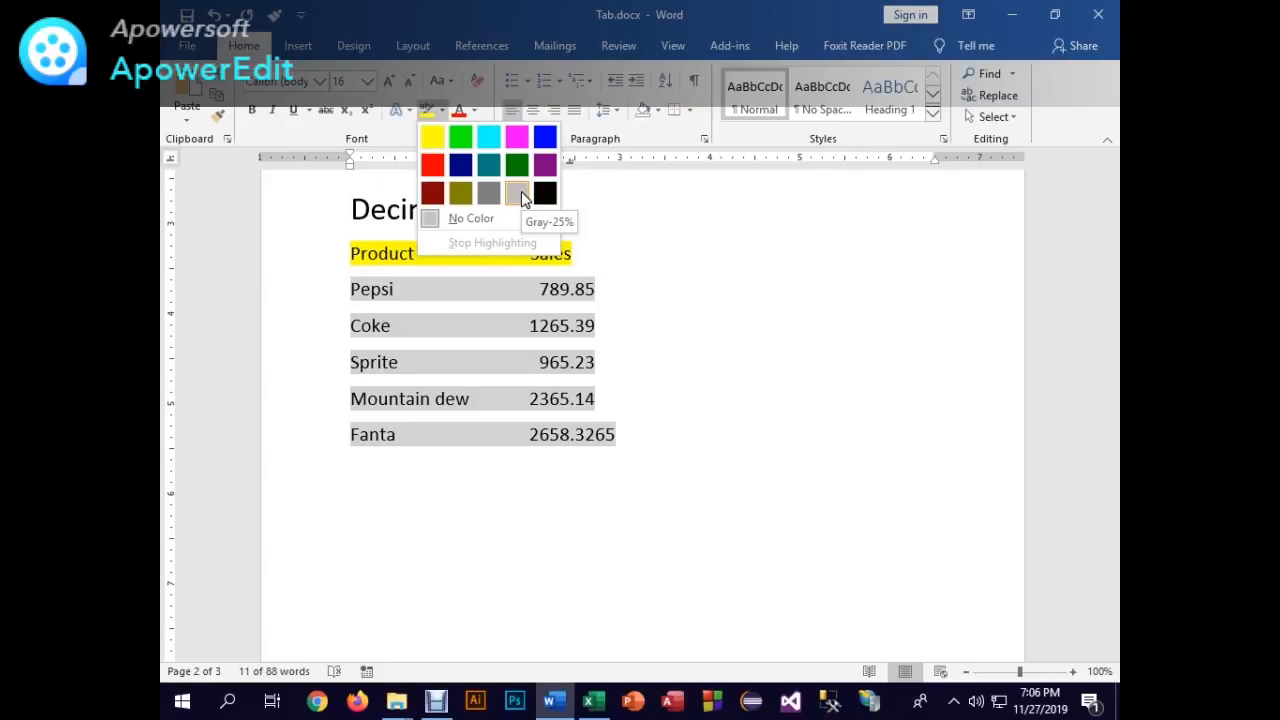
click(786, 266)
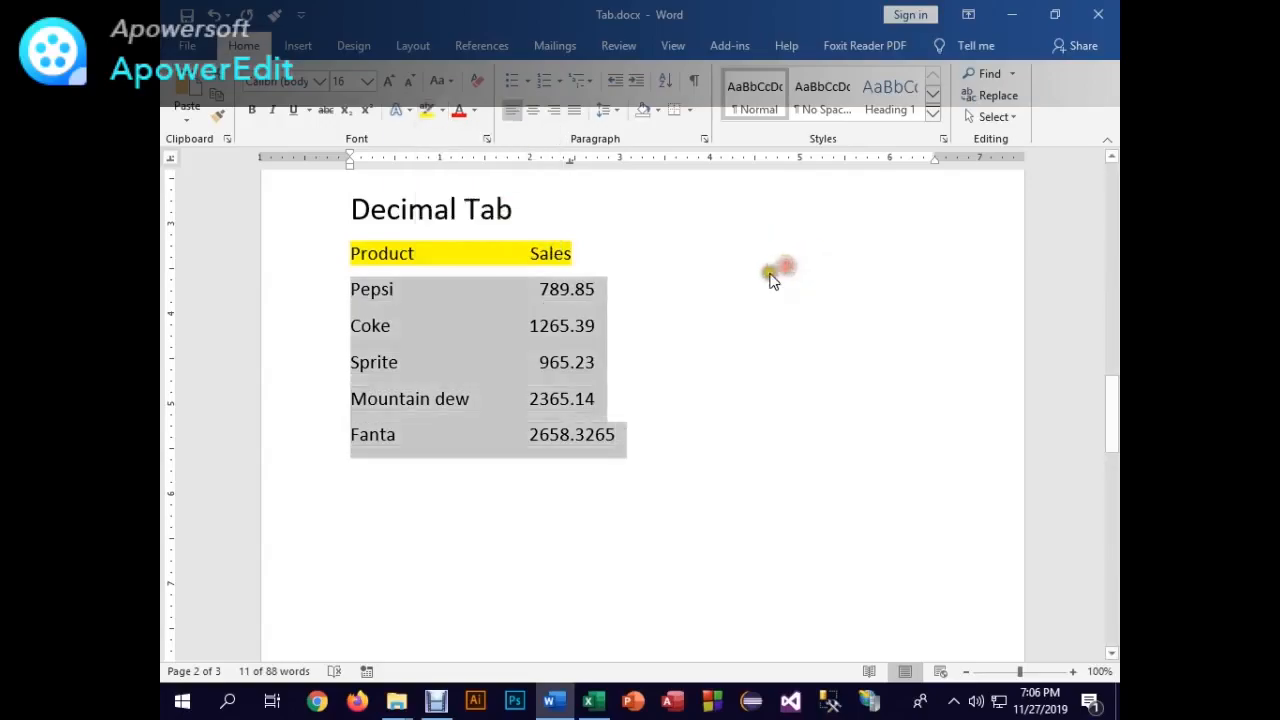
click(700, 259)
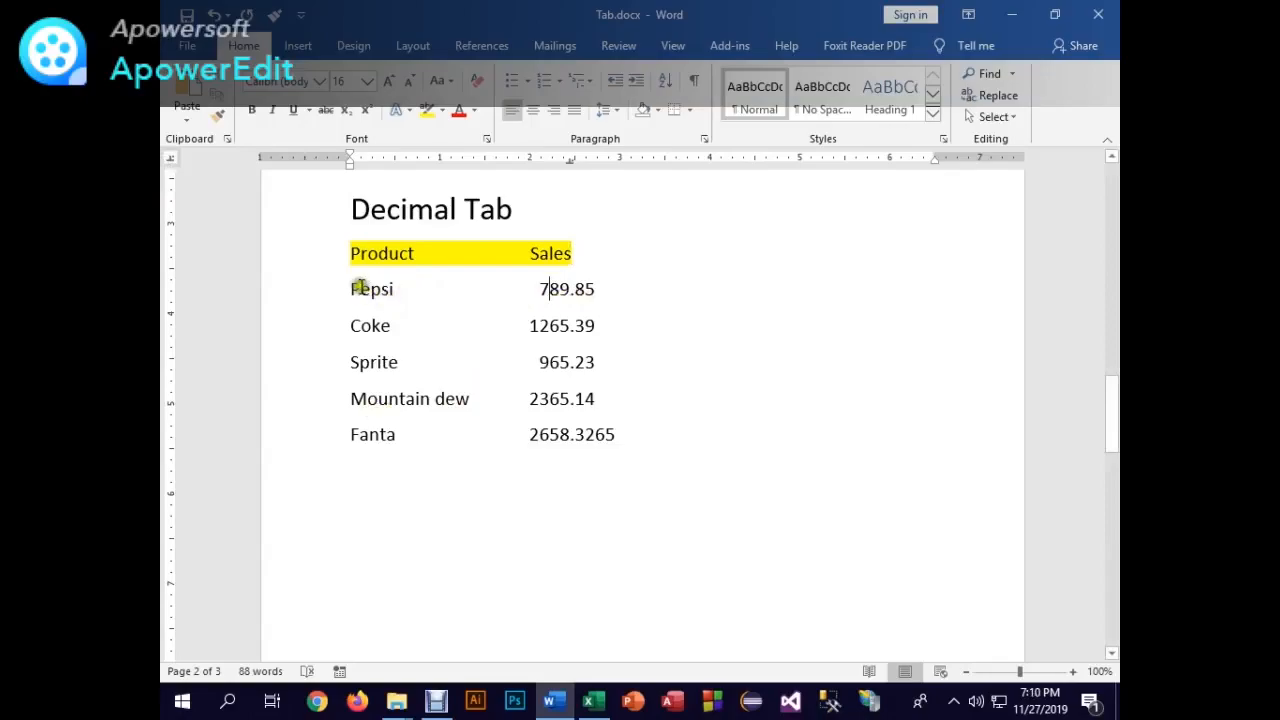
- Clear the decimal tab stop from the Pepsi to Fanta rows and place a new decimal tab stop at 2 inches
drag(350, 287, 643, 428)
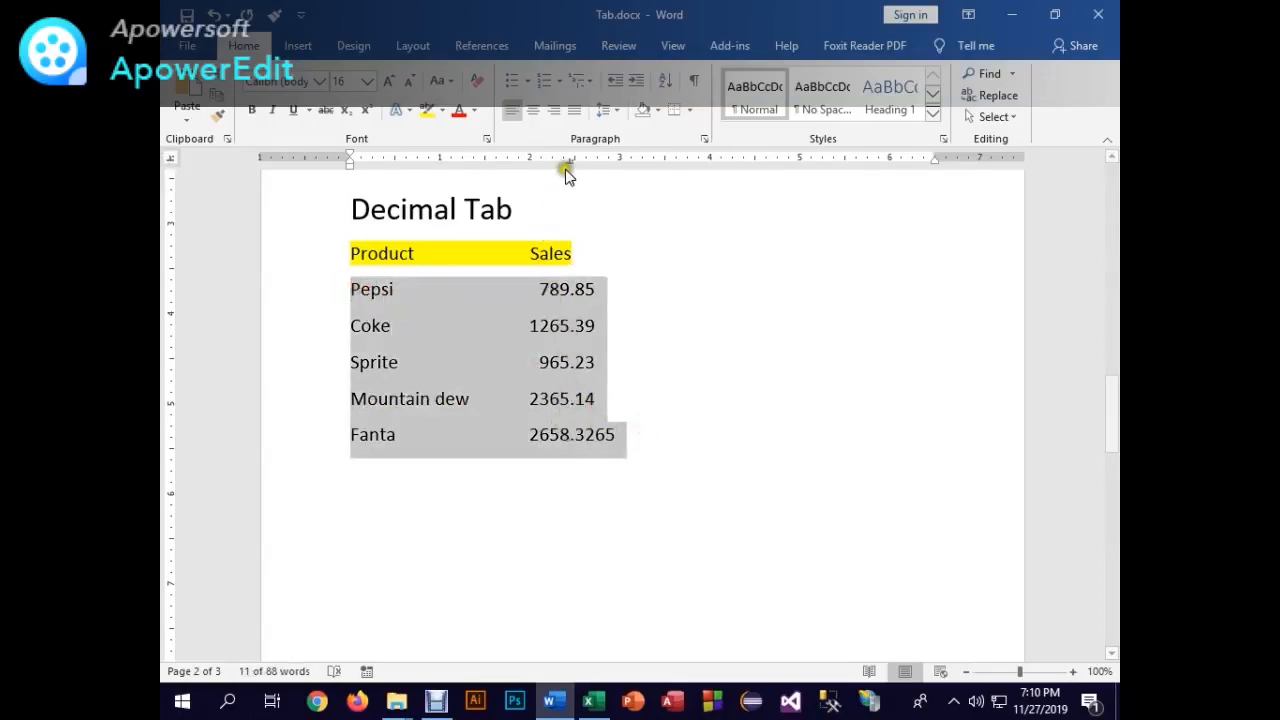
drag(567, 160, 567, 215)
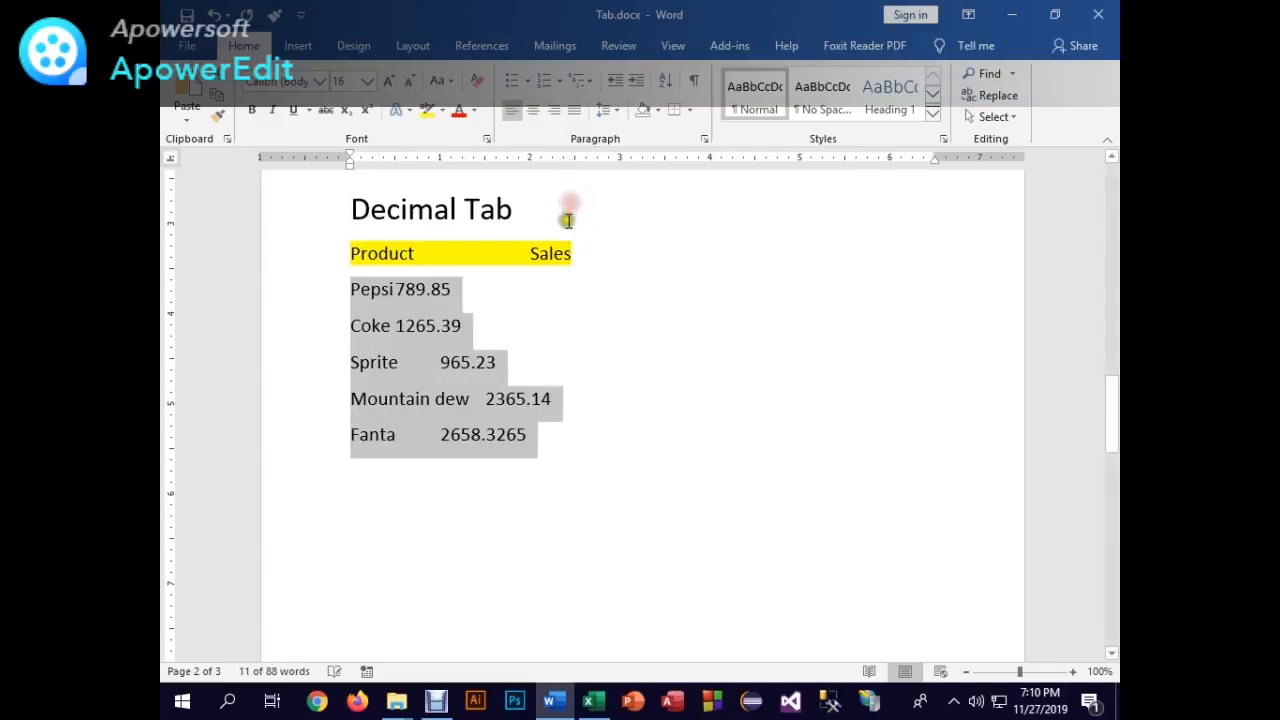
click(173, 161)
click(173, 161)
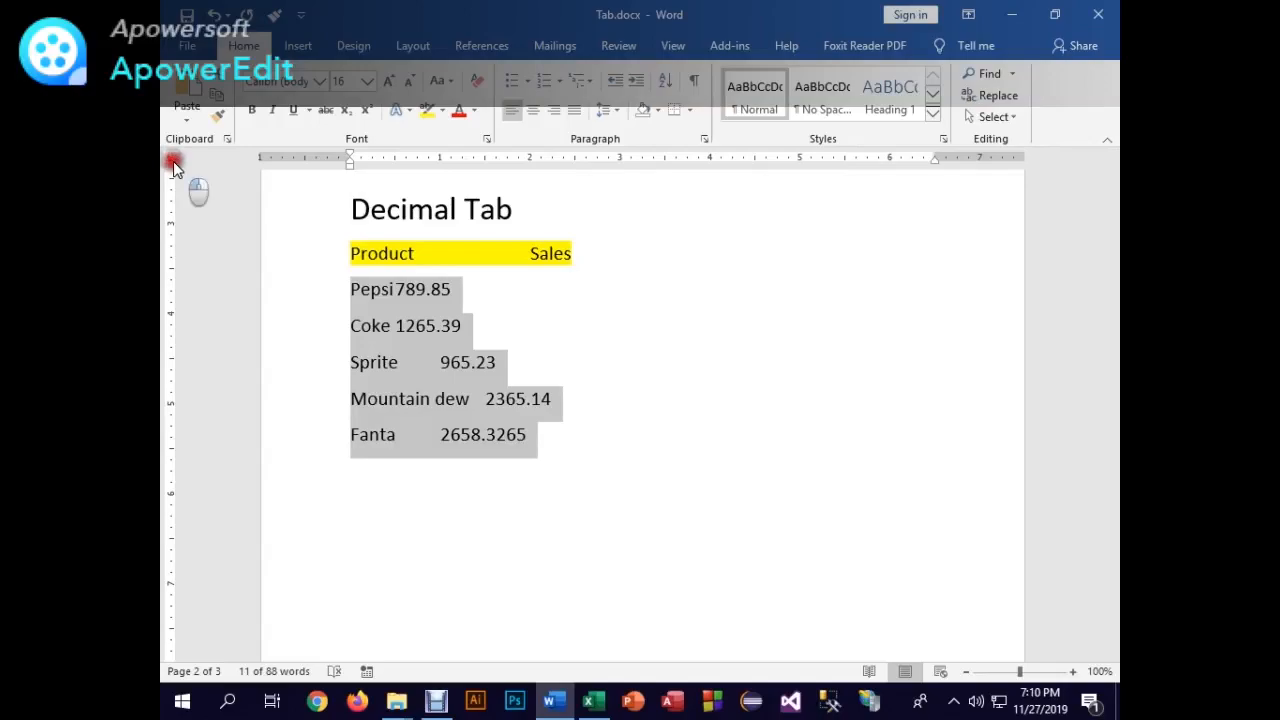
click(170, 161)
click(170, 162)
click(531, 160)
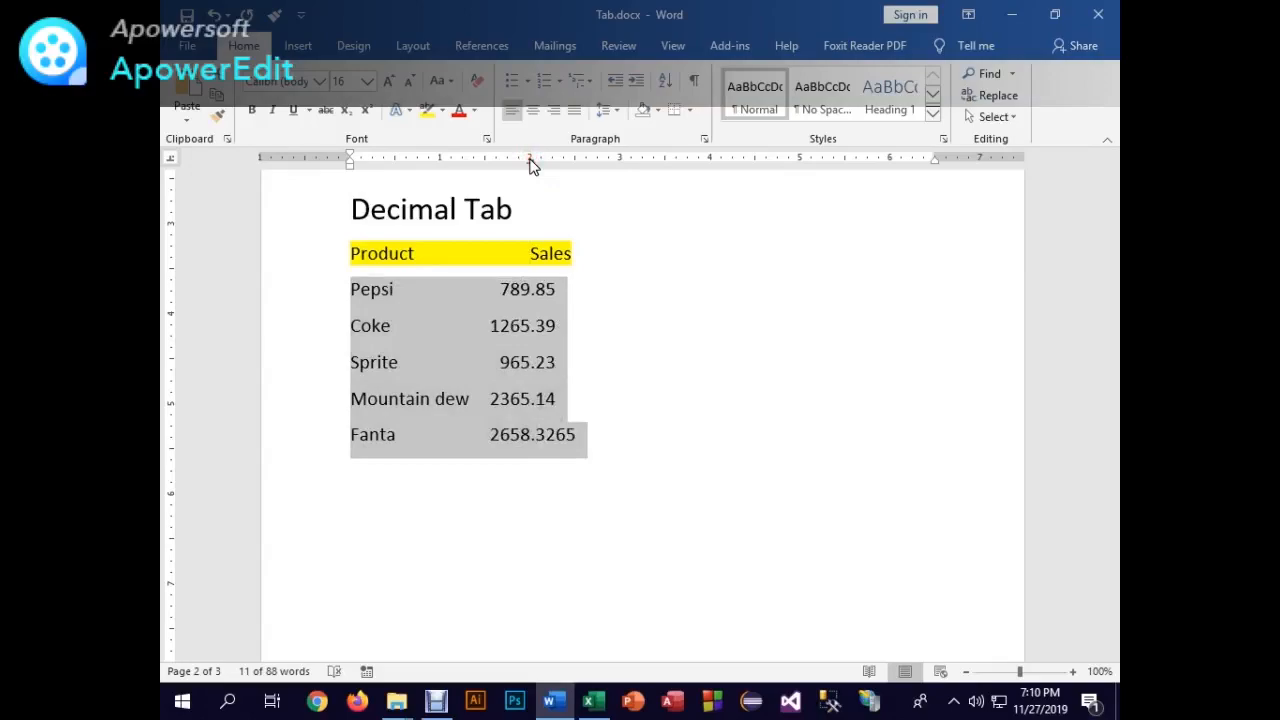
- Move the product rows' decimal tab stop to about 2.5 inches and the heading row's tab stop to about 2.3 inches
drag(530, 160, 560, 163)
click(566, 253)
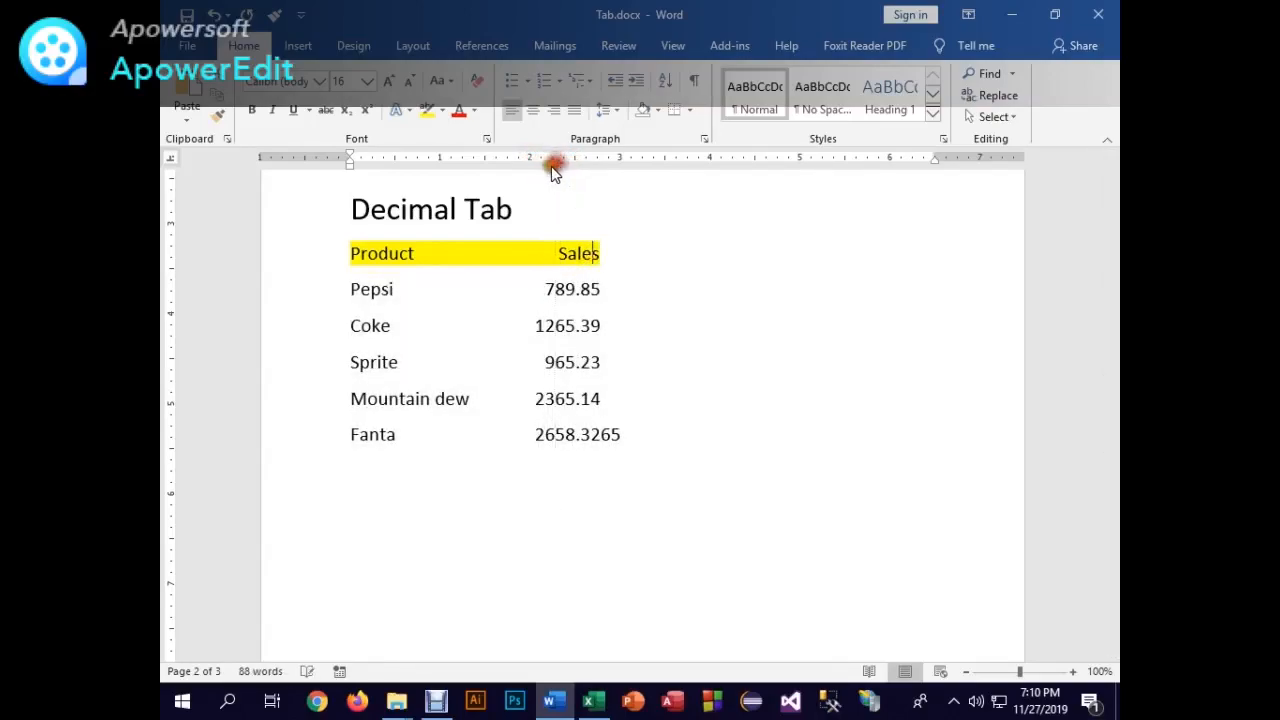
click(574, 341)
drag(575, 164, 574, 163)
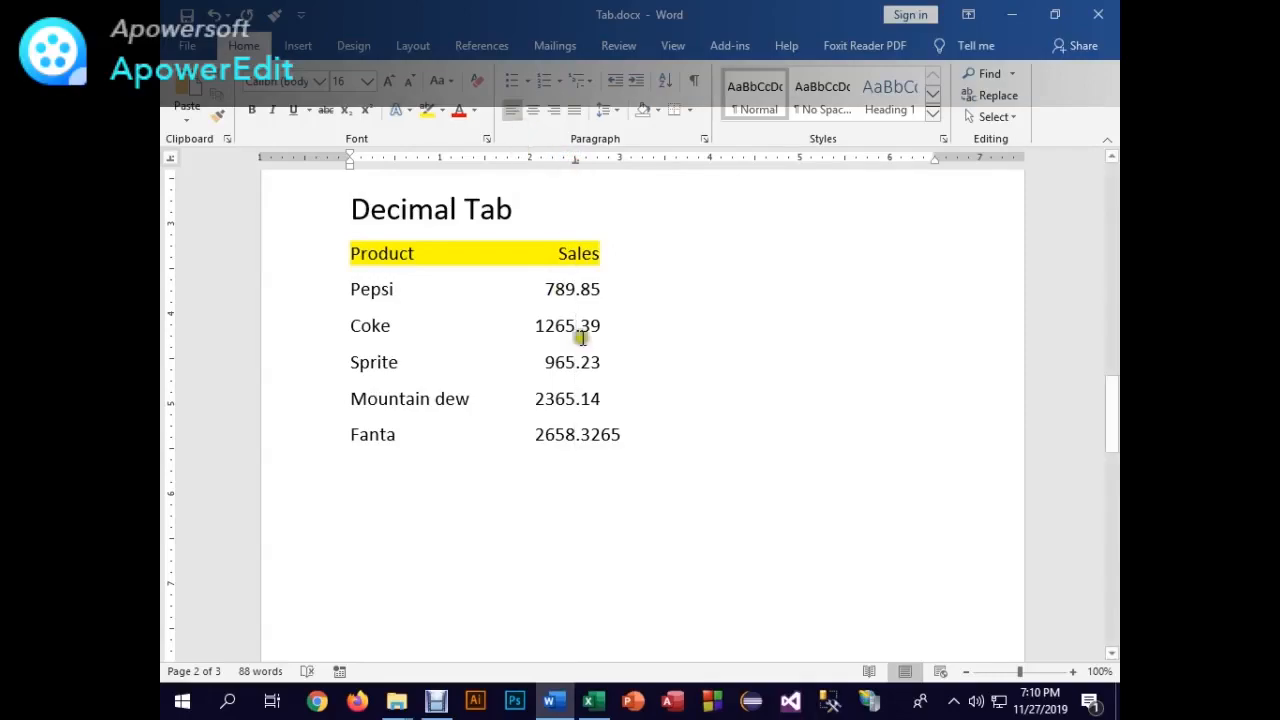
- Replace the last two digits of the Fanta sales figure so that it reads 2658.3212
key(BackSpace)
key(BackSpace)
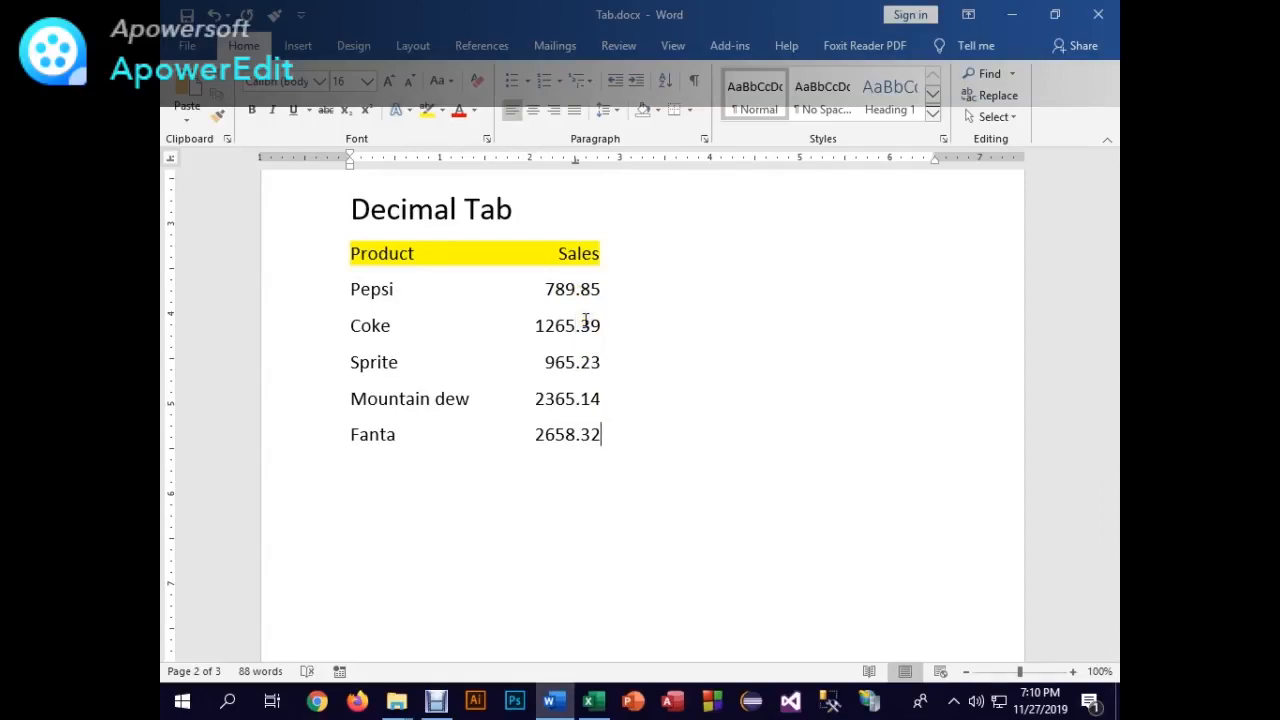
text(12)
click(575, 160)
- With formatting marks shown, insert three spaces before the Pepsi, Coke and Sprite sales figures, then hide the marks
click(694, 80)
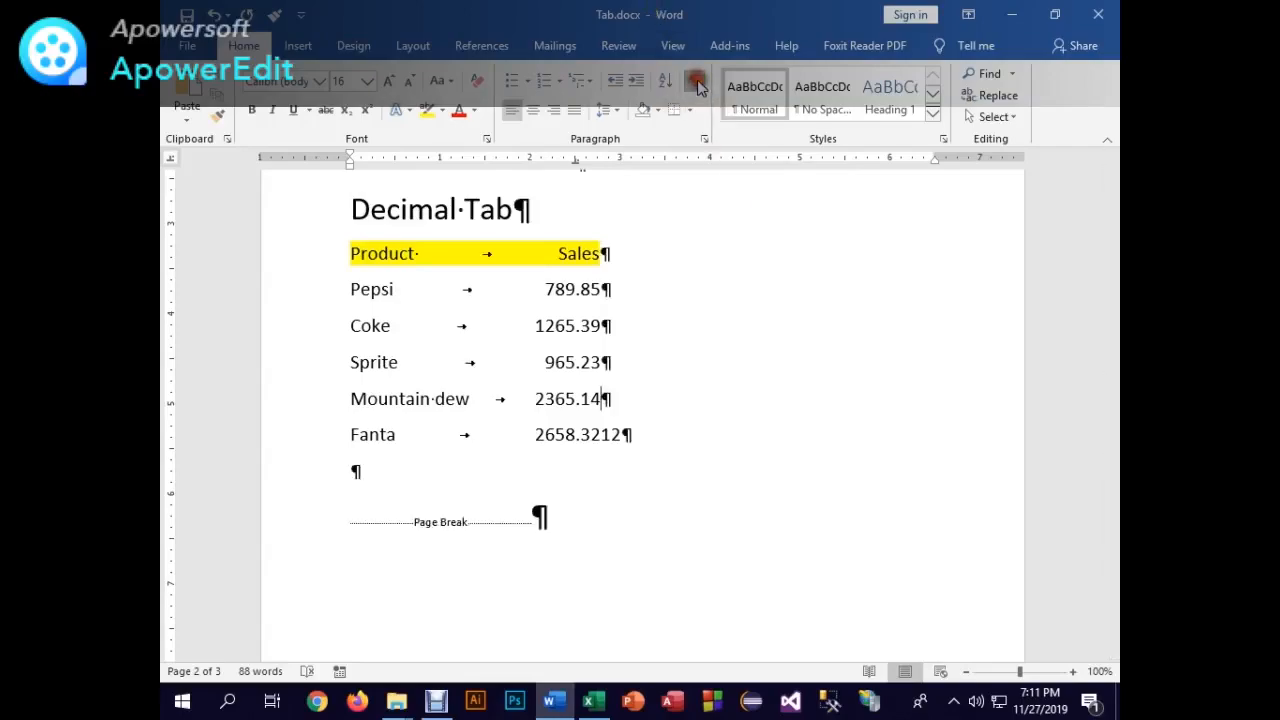
click(544, 289)
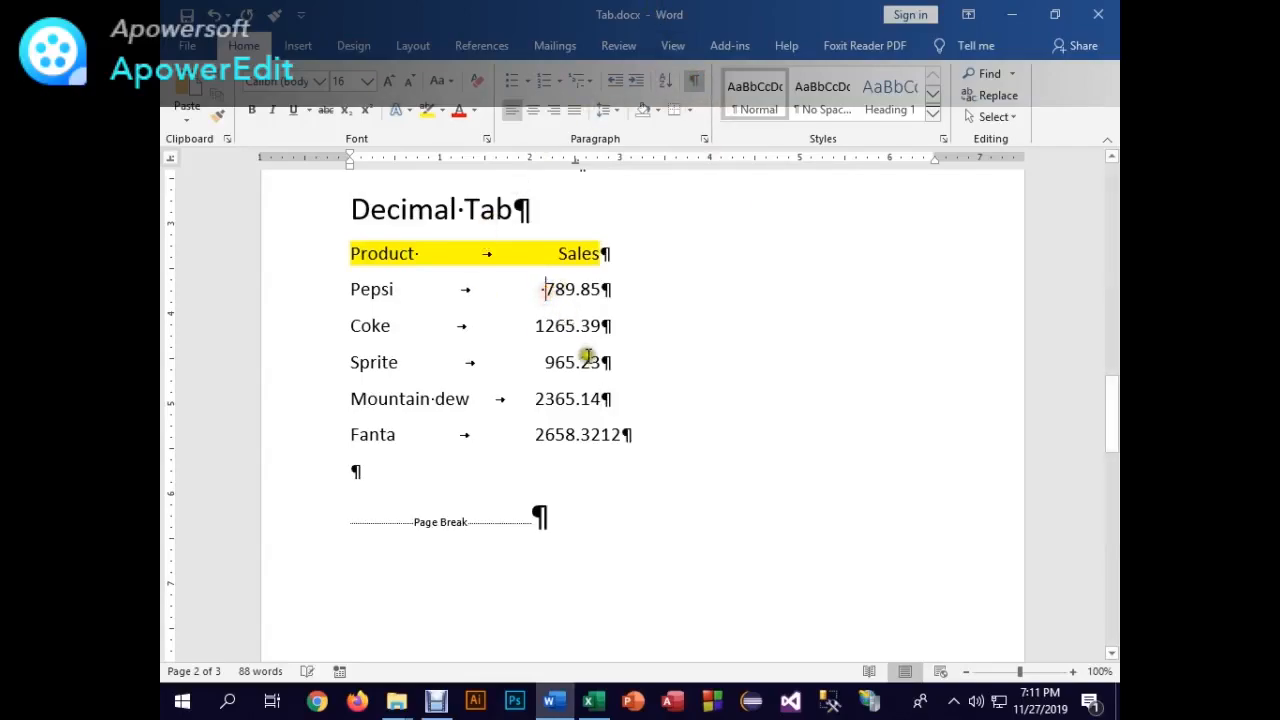
click(534, 326)
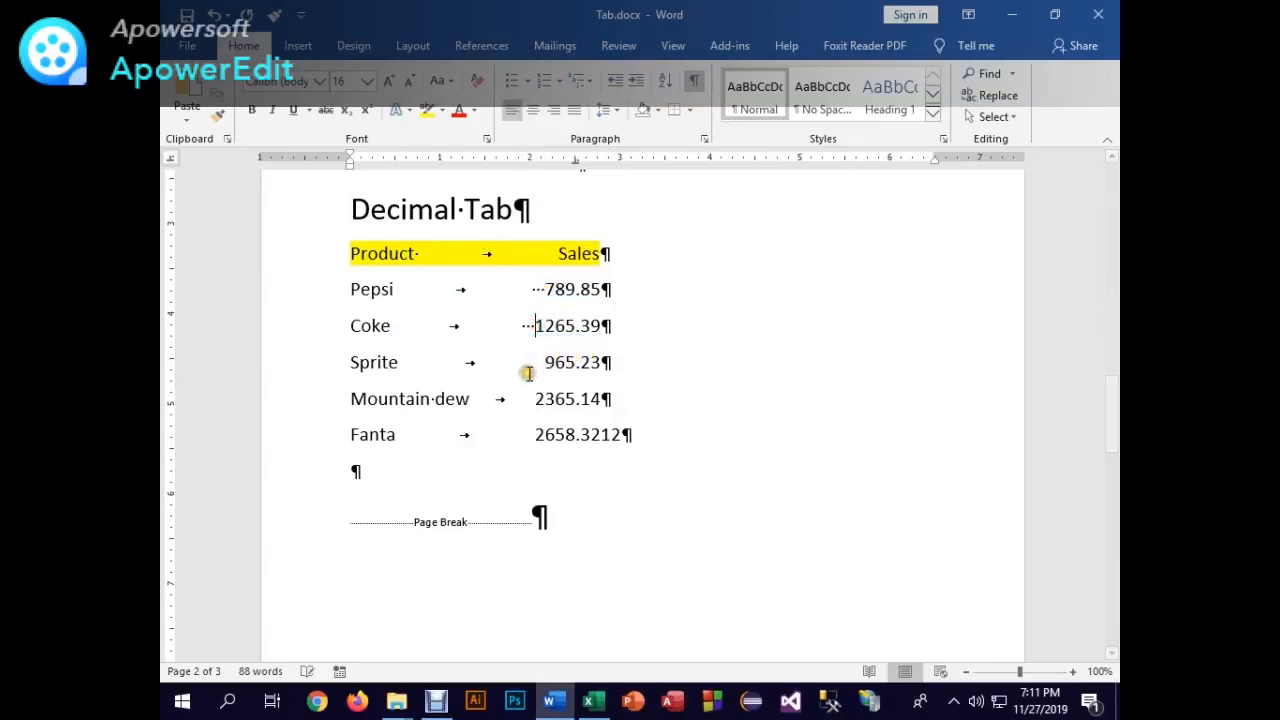
click(542, 362)
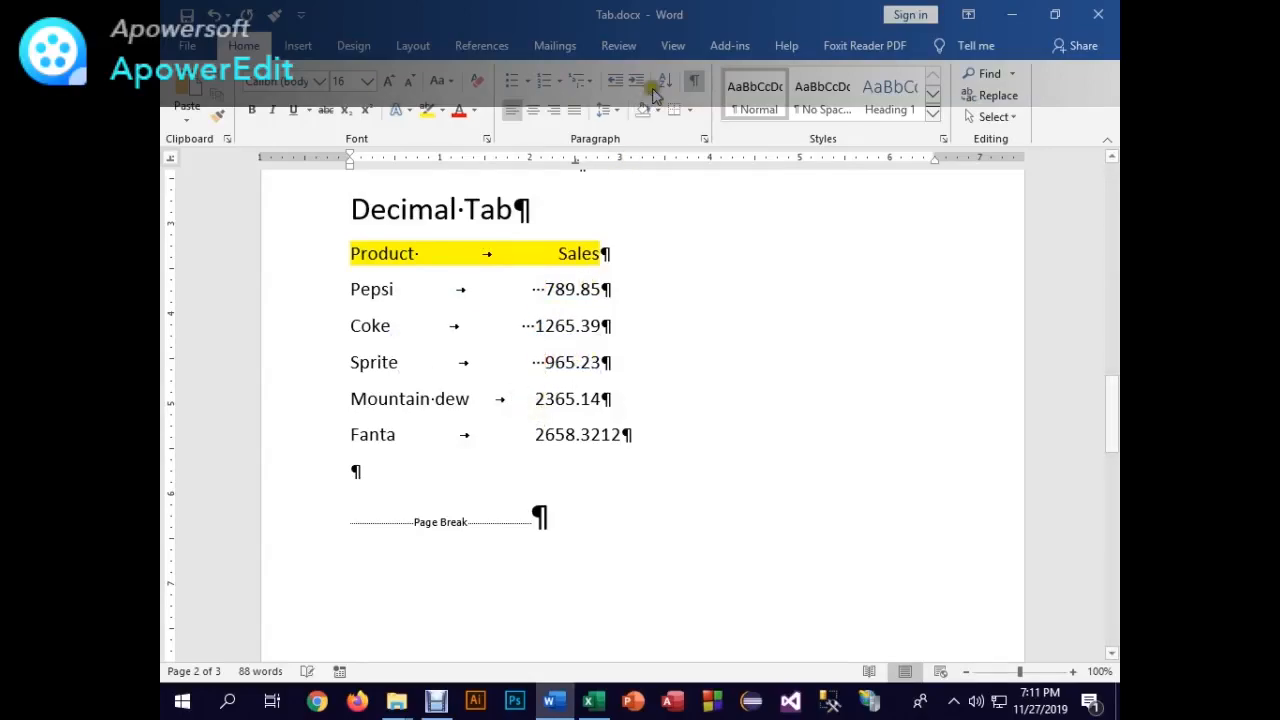
click(693, 83)
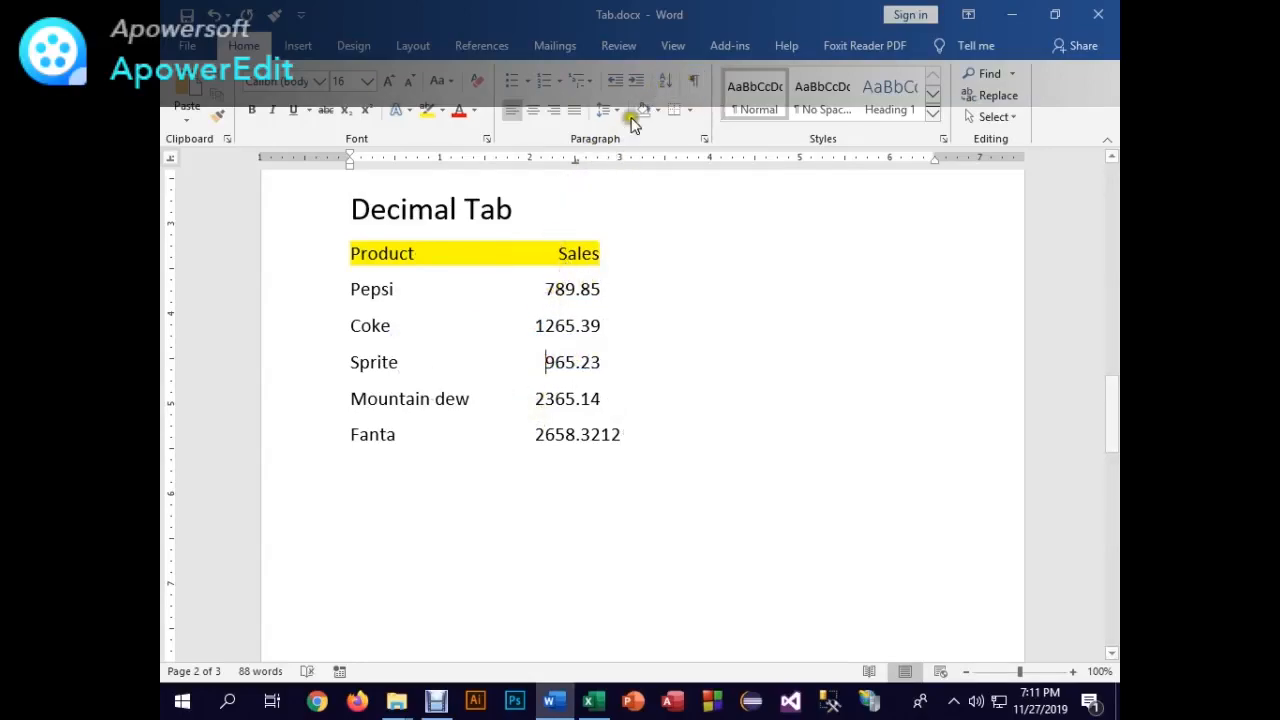
- Show the formatting marks and delete the extra spaces before the Pepsi, Coke and Sprite sales figures
click(693, 83)
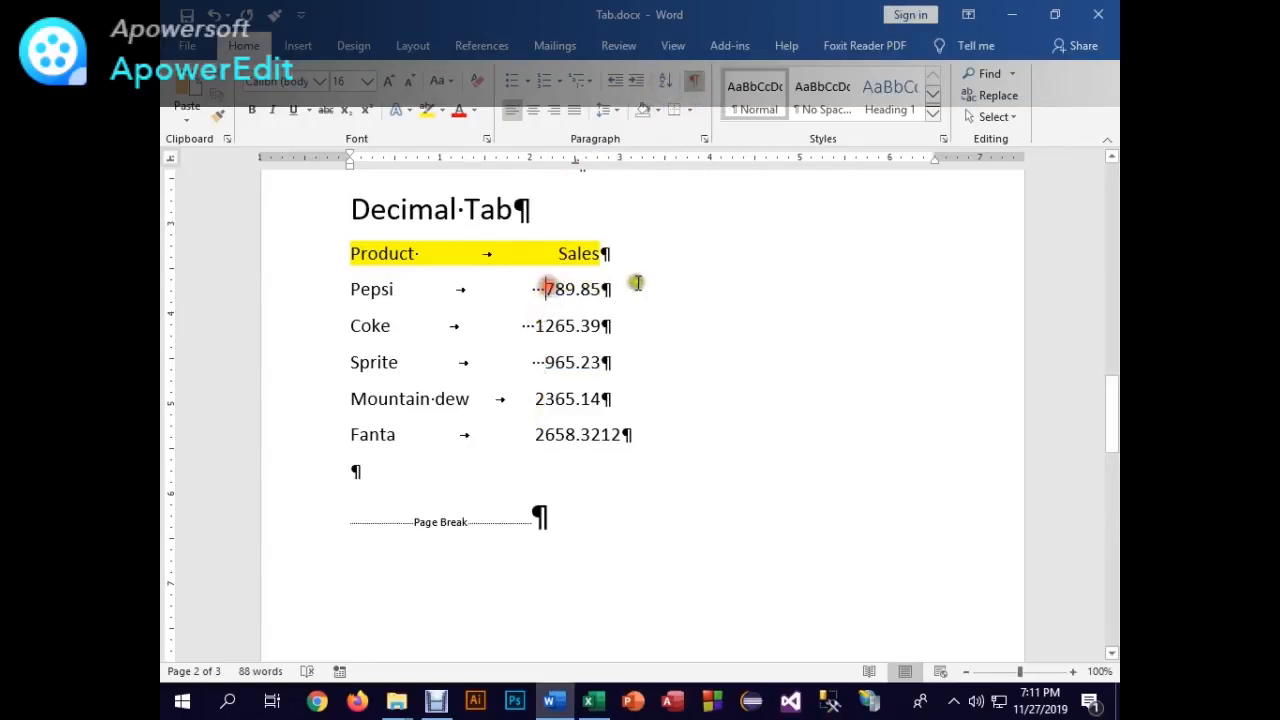
key(BackSpace)
key(BackSpace)
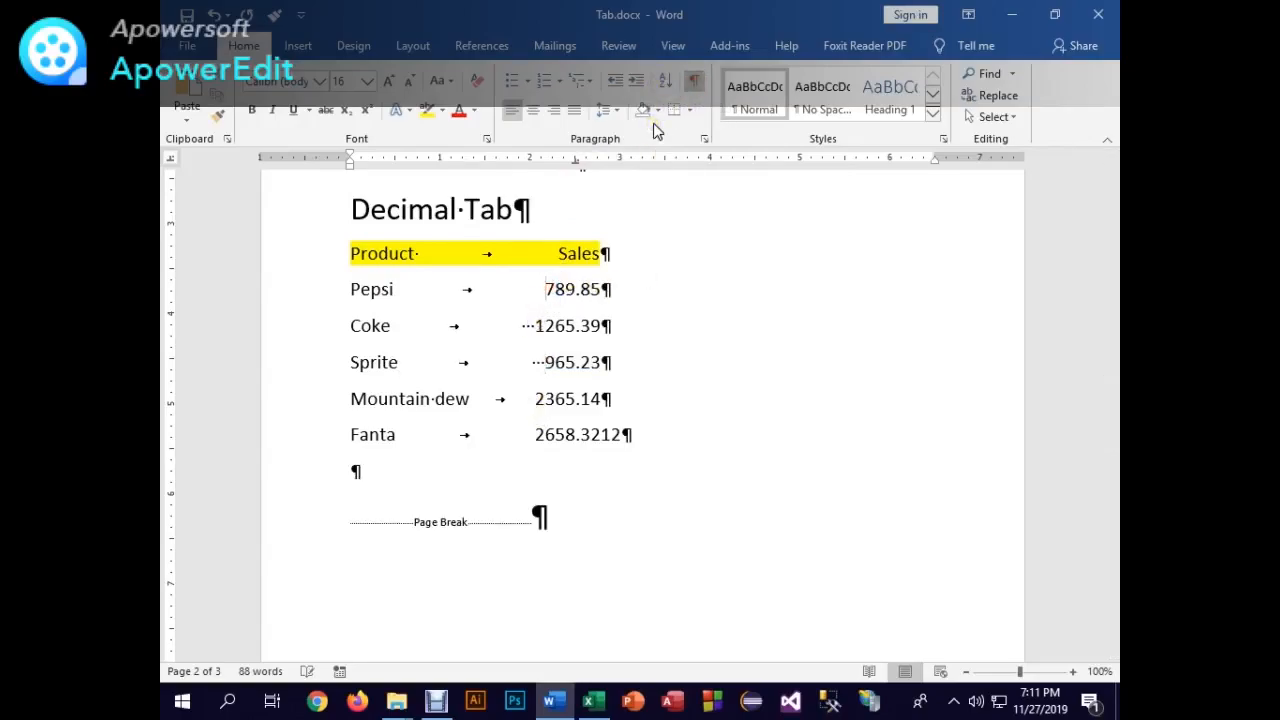
key(Down)
key(Left)
key(BackSpace)
key(BackSpace)
key(Down)
key(Delete)
key(Delete)
scroll(551, 506, down, 10)
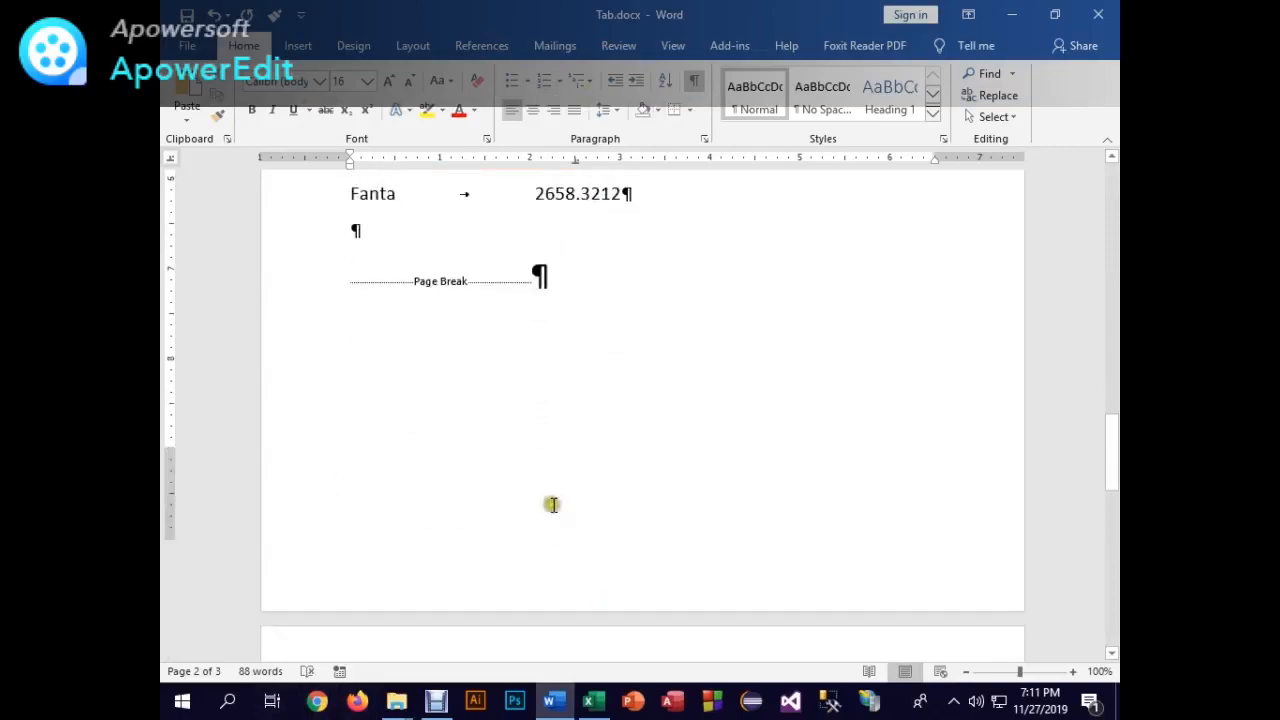
scroll(550, 505, down, 3)
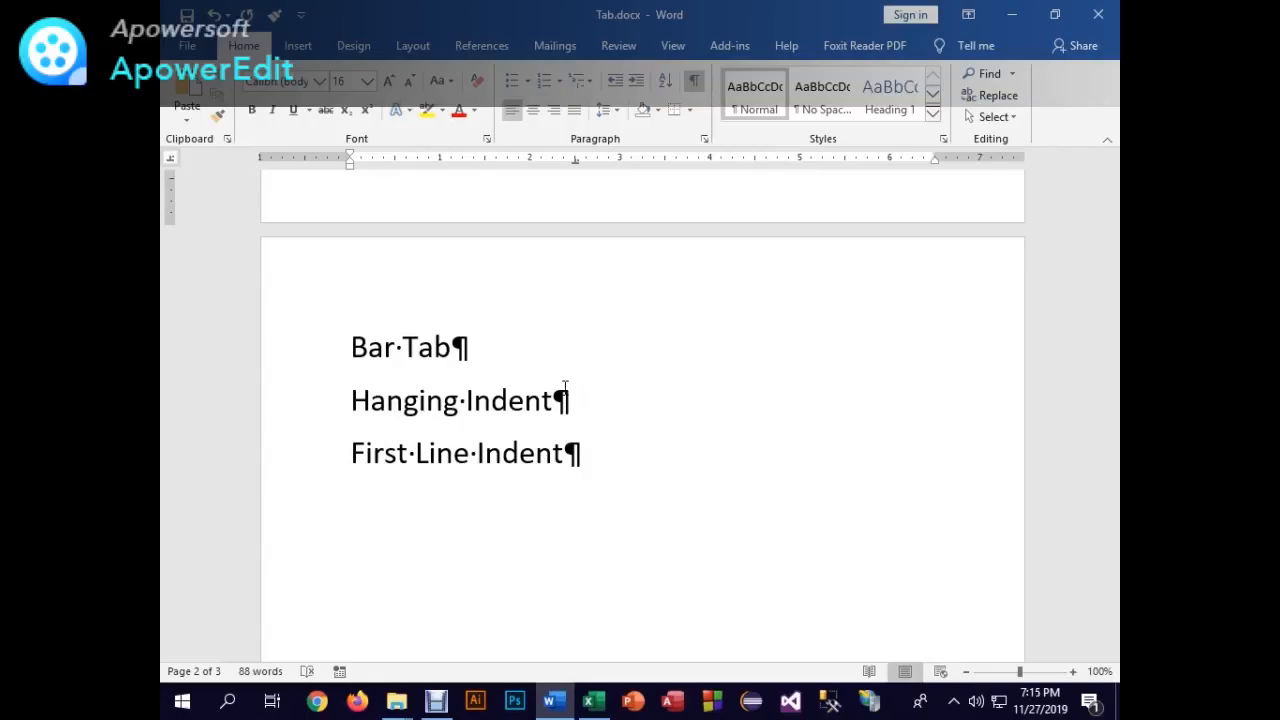
scroll(529, 374, up, 8)
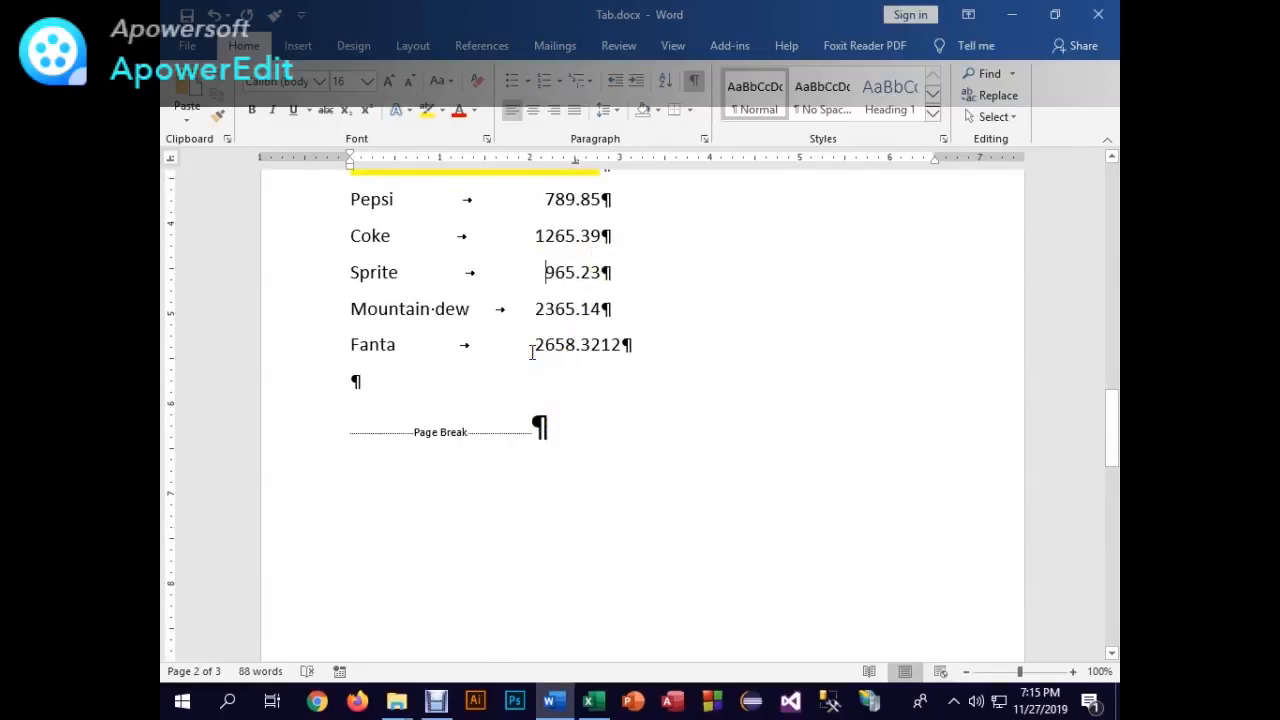
scroll(586, 543, down, 8)
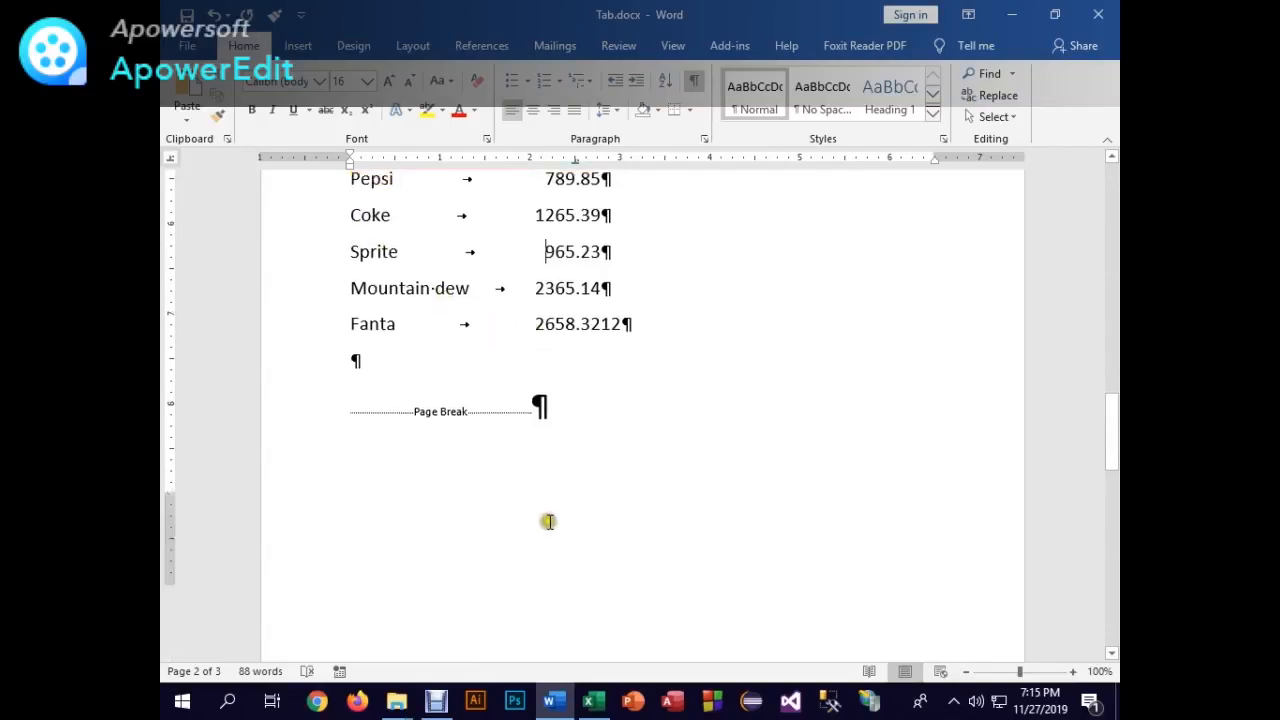
scroll(599, 529, up, 5)
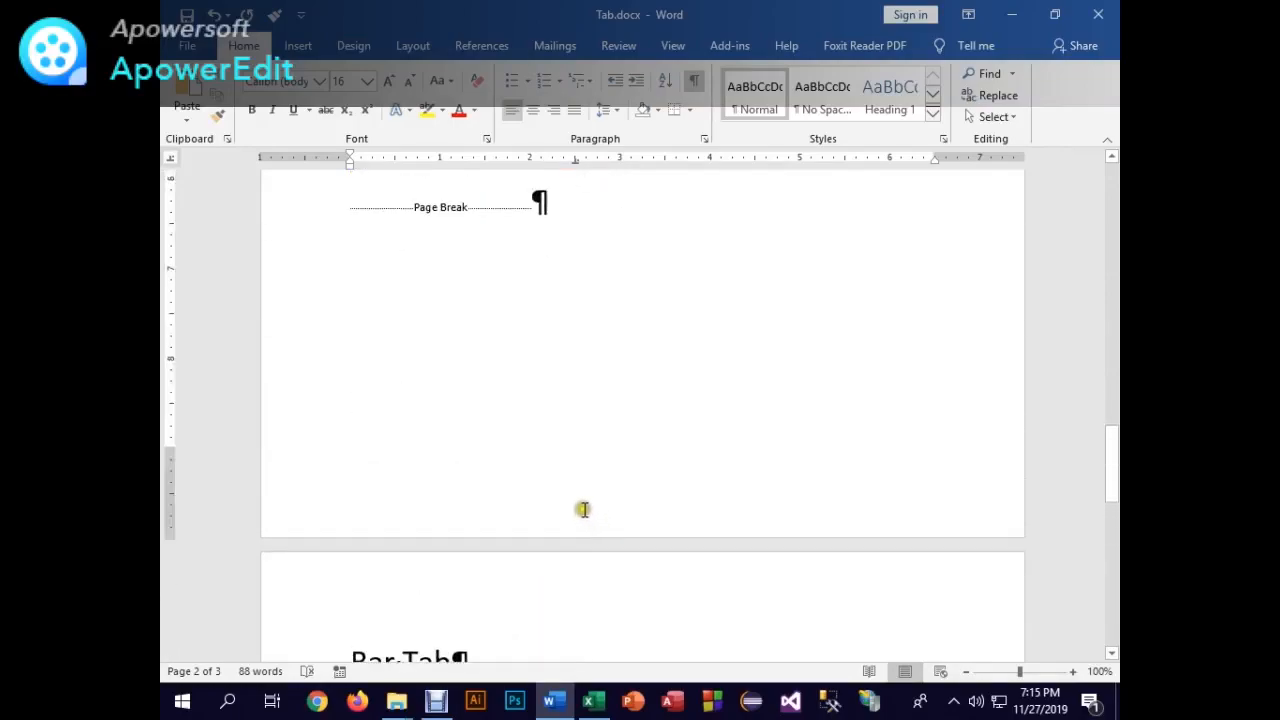
scroll(583, 509, up, 5)
scroll(554, 472, down, 3)
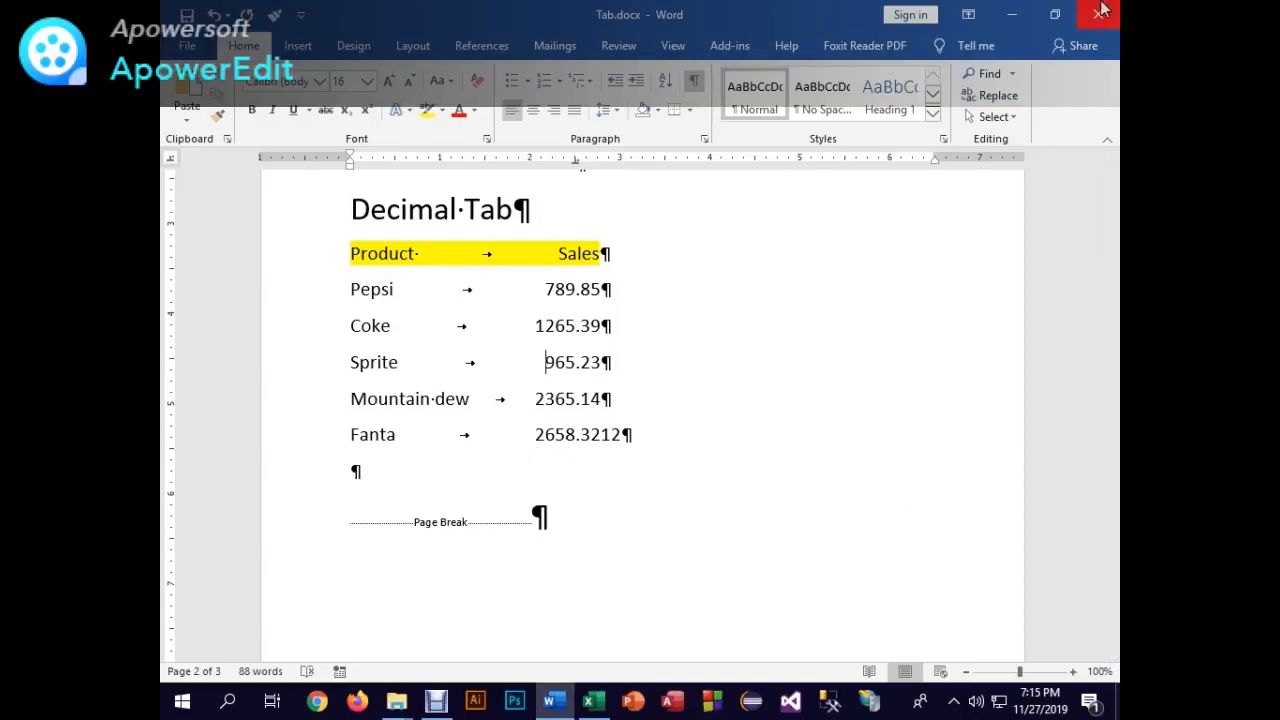
- Create a new blank document and enter the heading Product followed by a space
key(ctrl+n)
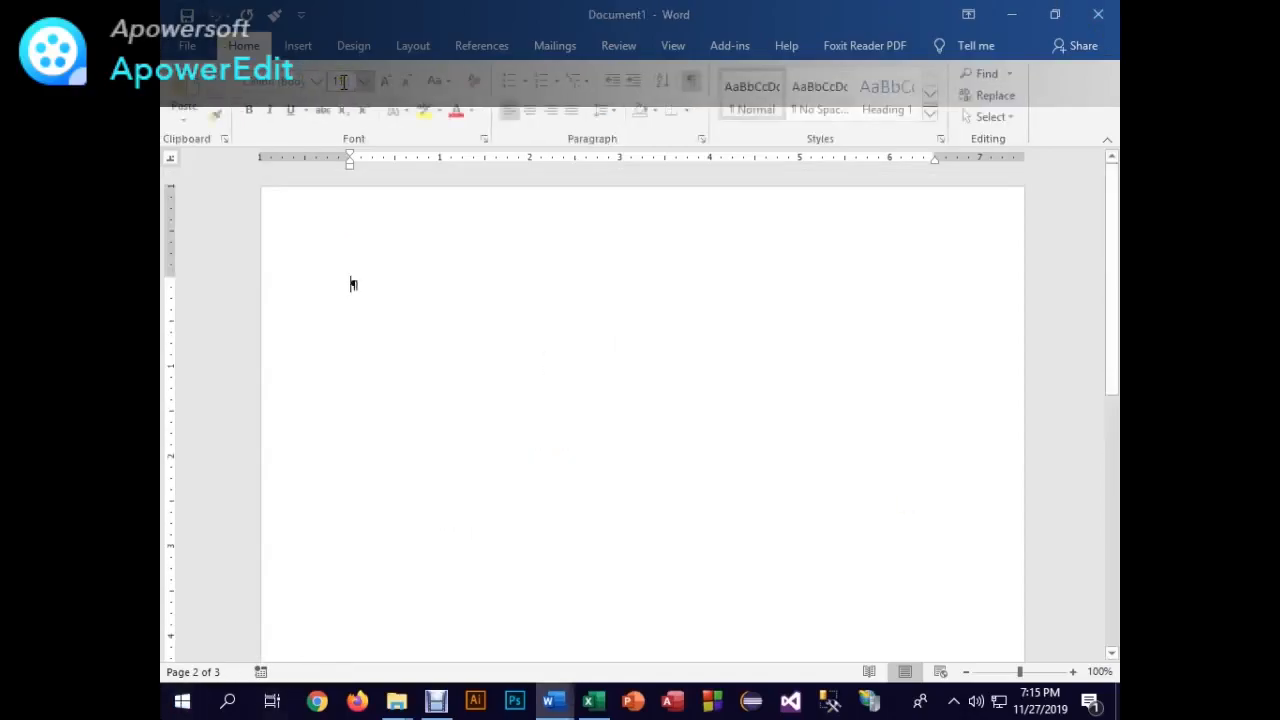
text(Product)
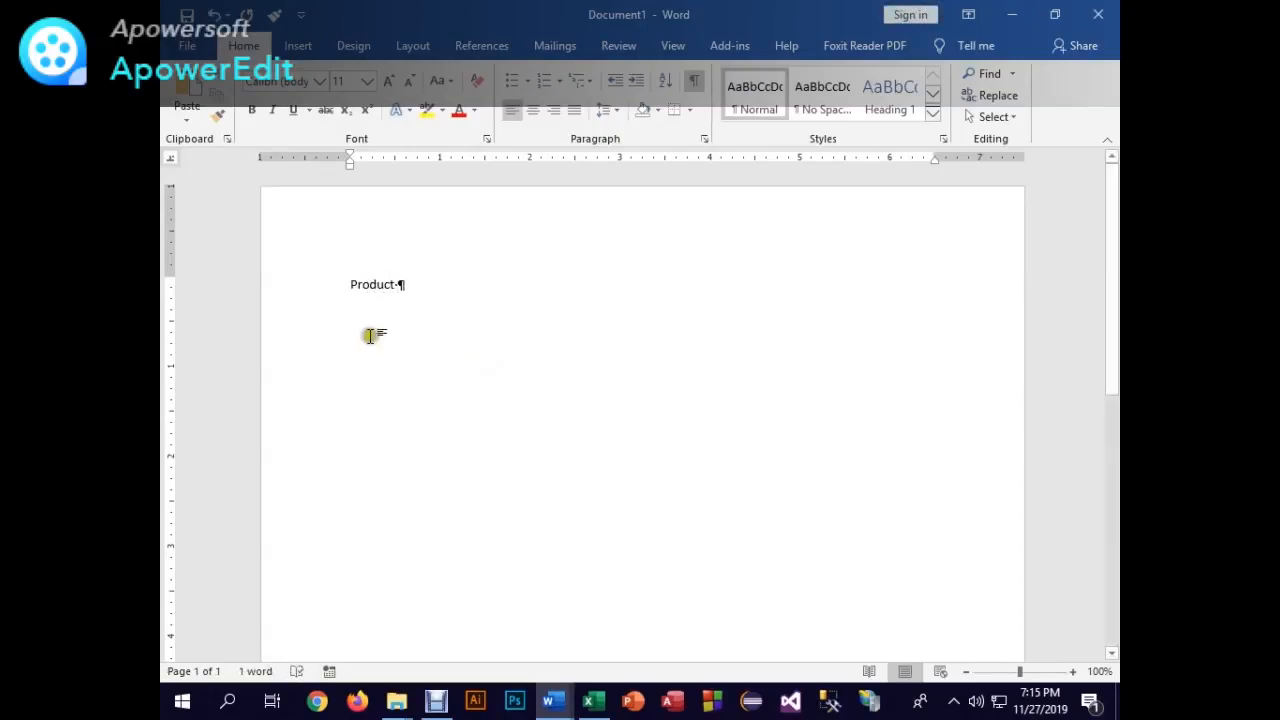
- Cycle the tab type to the left tab and set a left tab stop at 2 inches for the Product line
click(171, 160)
click(171, 161)
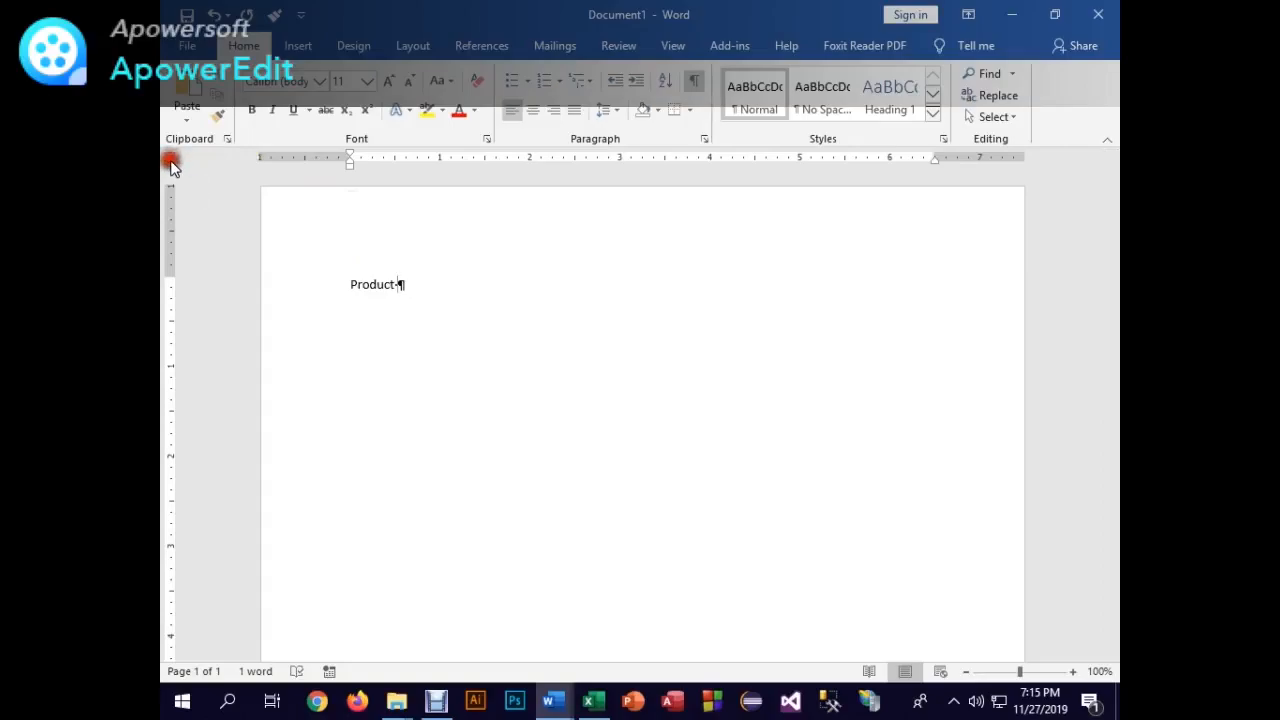
click(171, 161)
click(173, 162)
click(173, 161)
click(173, 161)
click(173, 161)
click(173, 161)
click(170, 205)
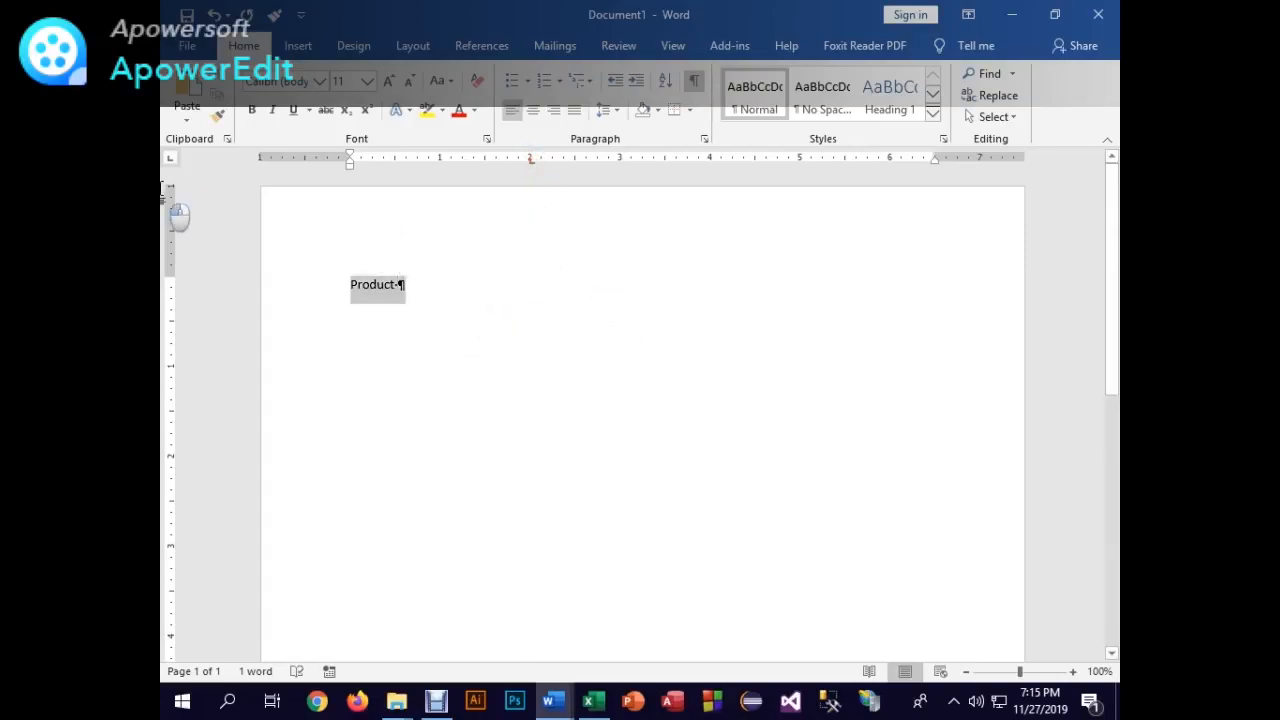
- Set the Product line to font size 16 and enter Sales at its tab stop, completing the heading row
click(336, 78)
text(16)
key(Return)
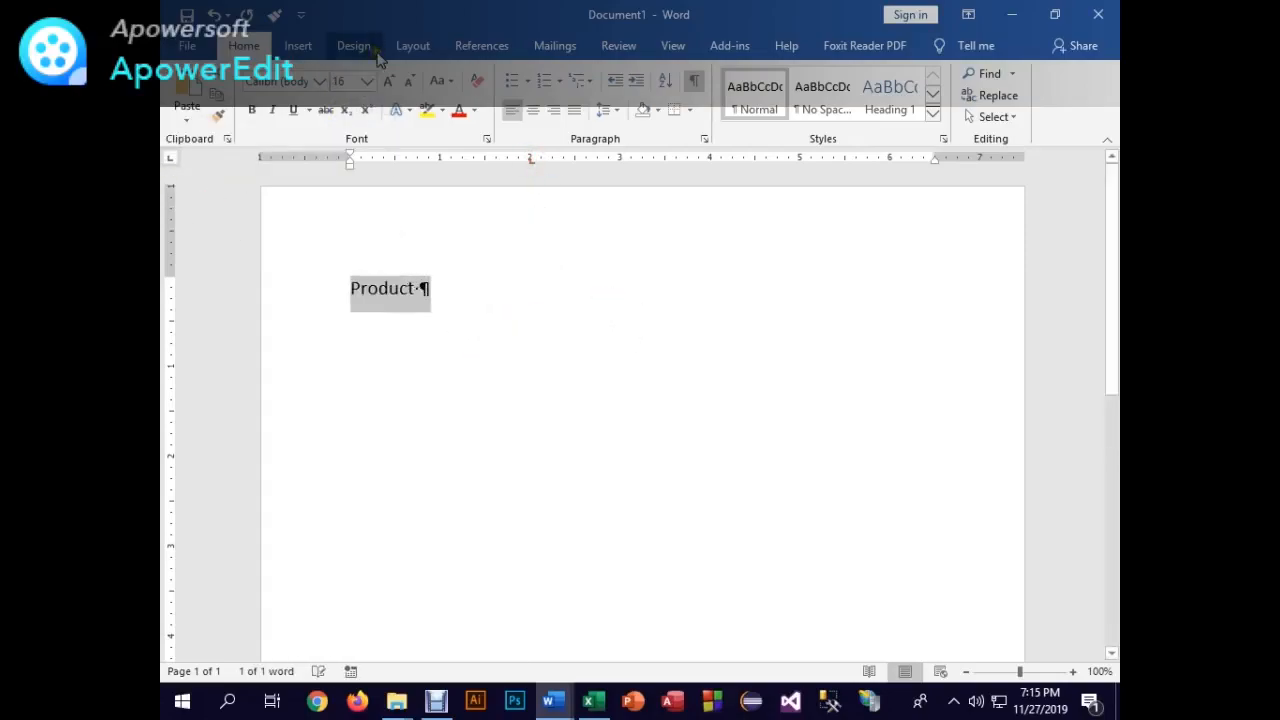
click(456, 286)
key(Tab)
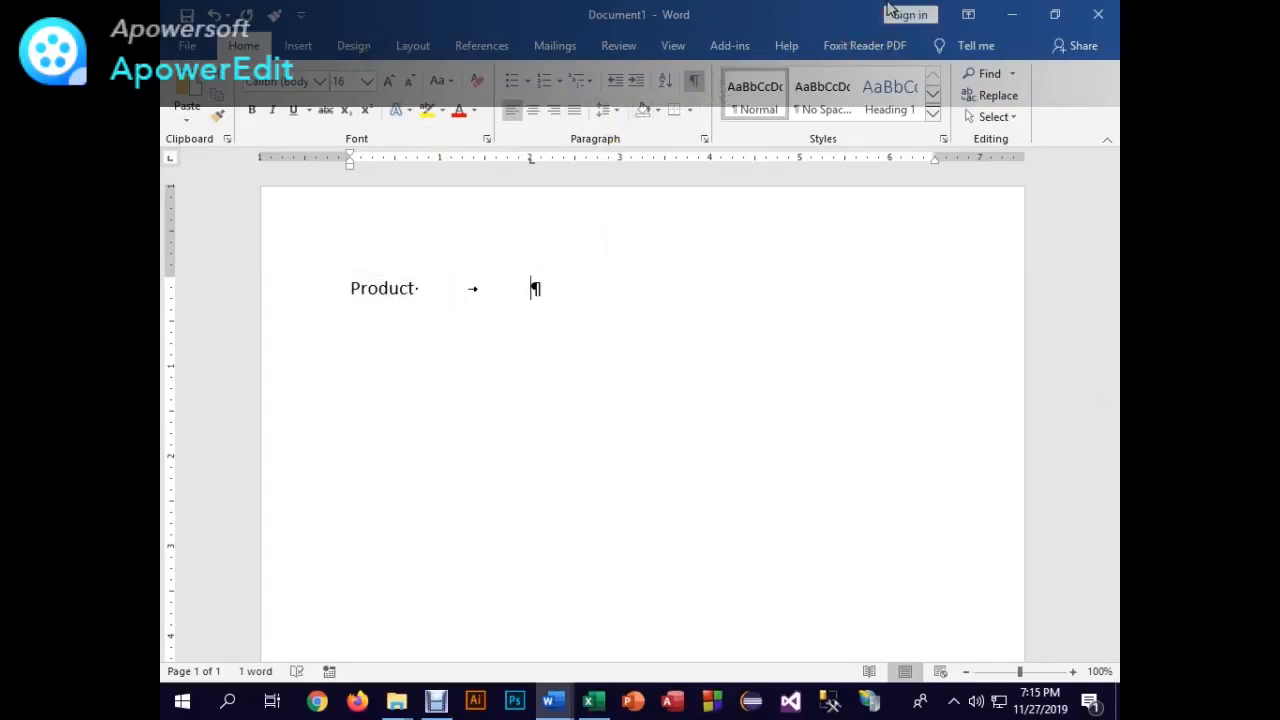
text(S)
key(BackSpace)
text(Sales)
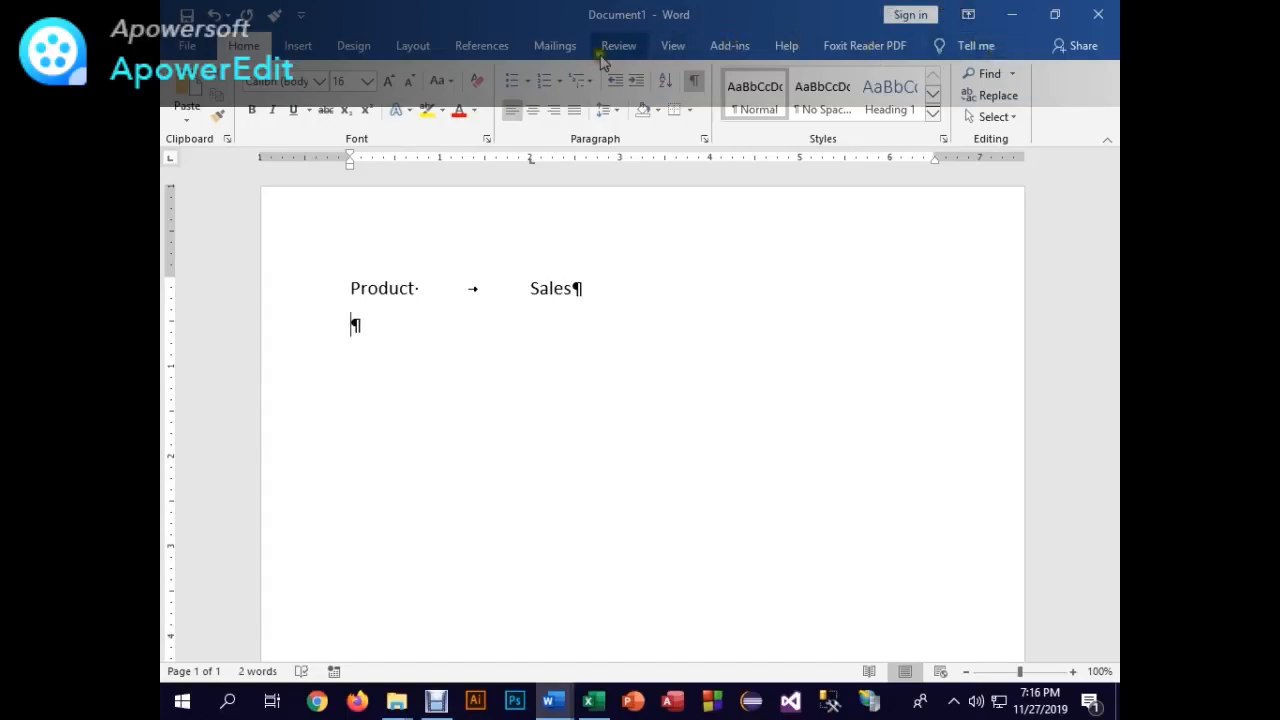
- Check the heading row without formatting marks, and show the marks again
click(695, 85)
click(695, 85)
click(695, 85)
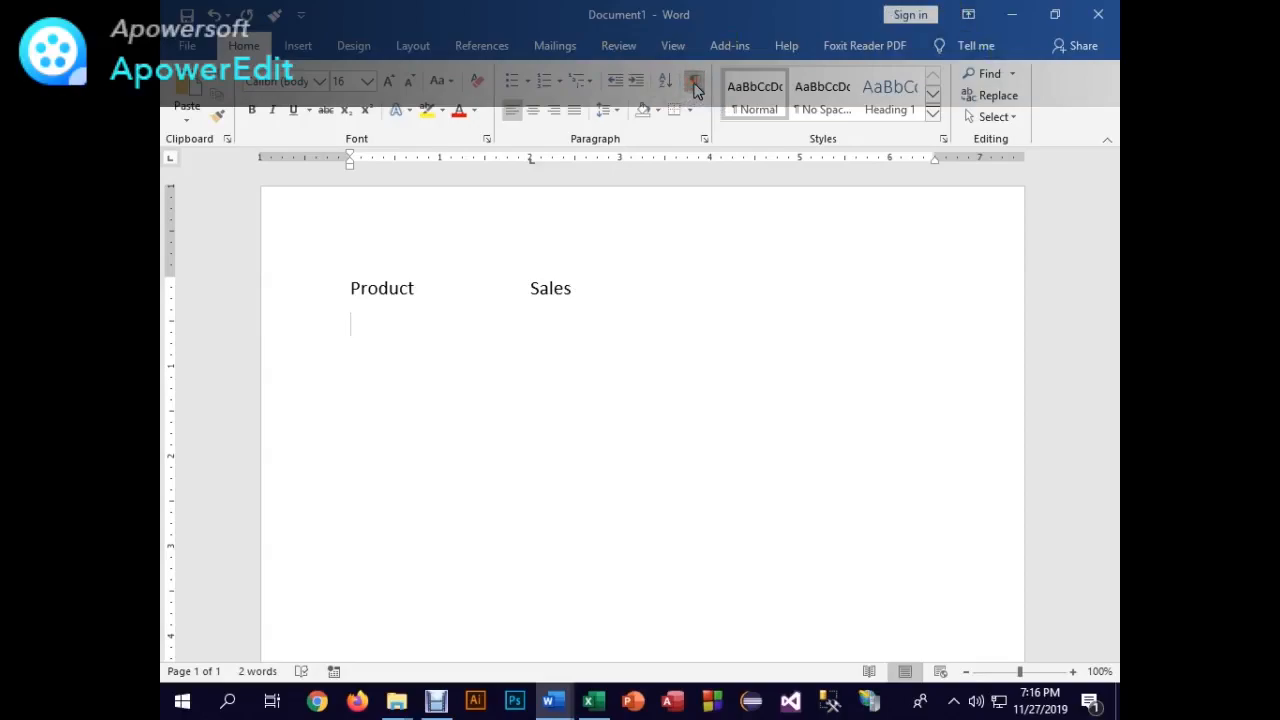
click(695, 85)
- Below the heading row, add the tabbed rows Coke with 789.63 and Pepsi with 365.25
text(oke)
key(Tab)
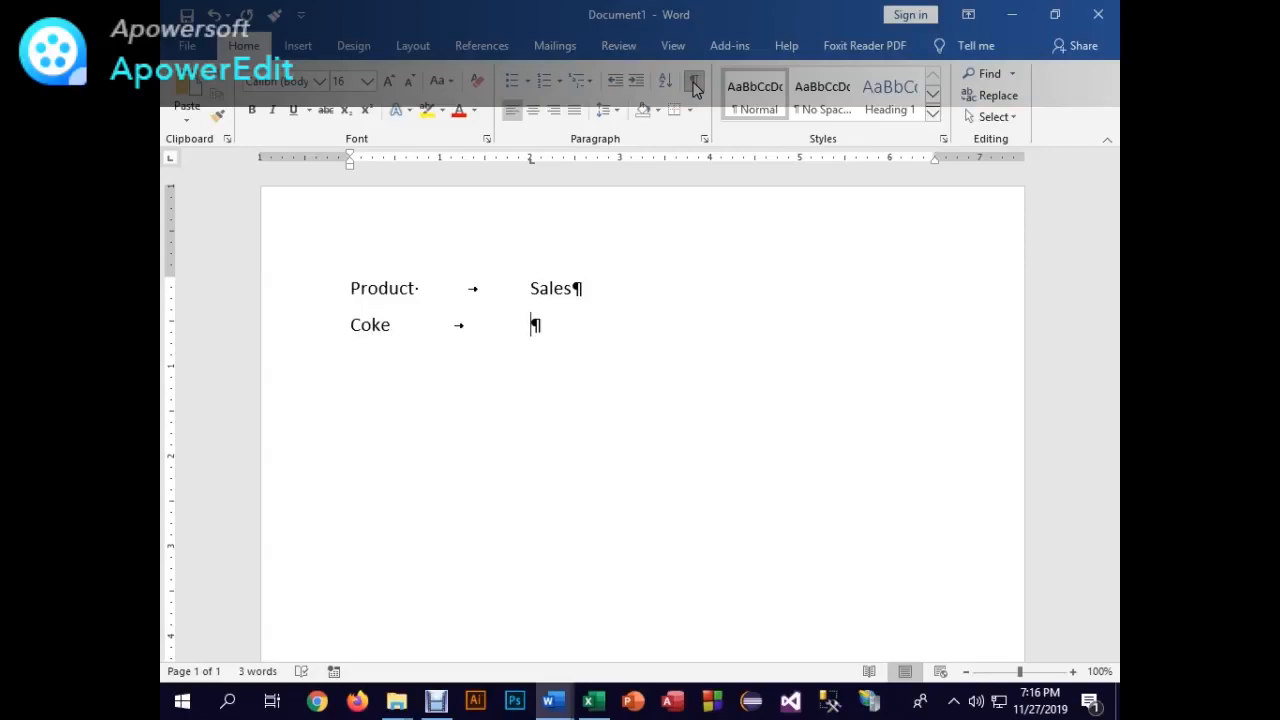
text(789.63 Pep)
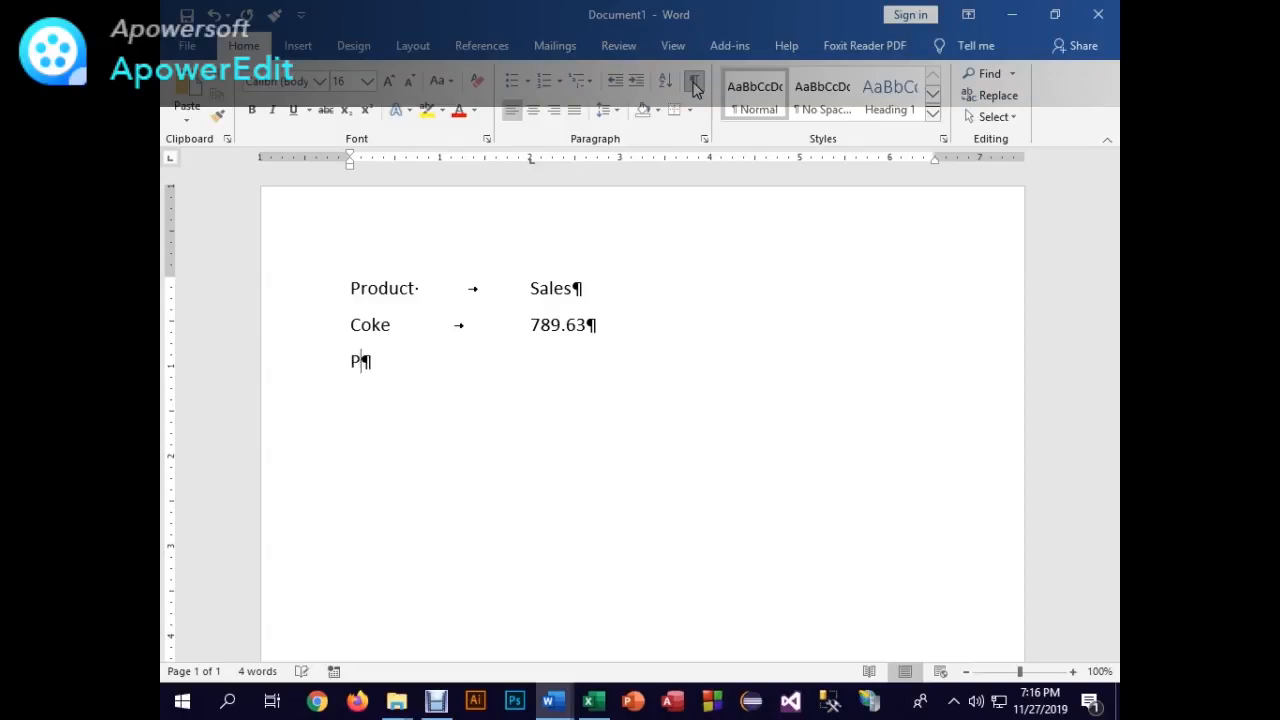
text(si)
key(Tab)
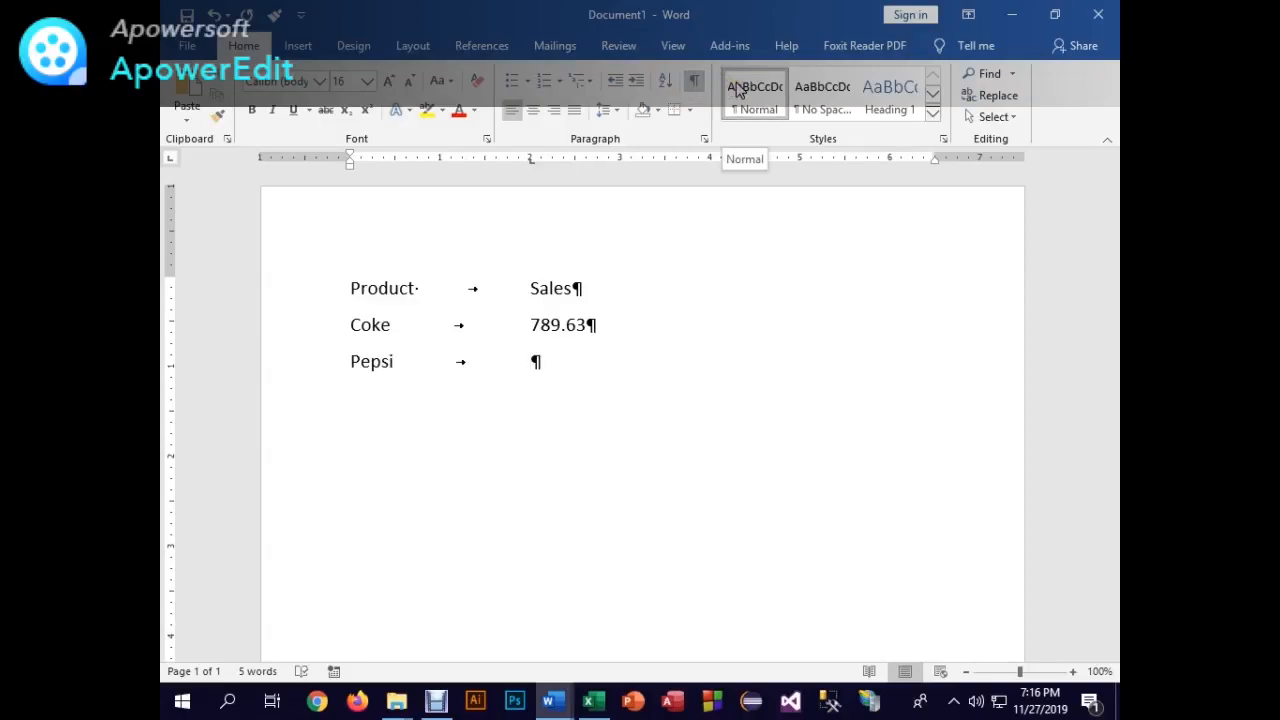
text(365.25 )
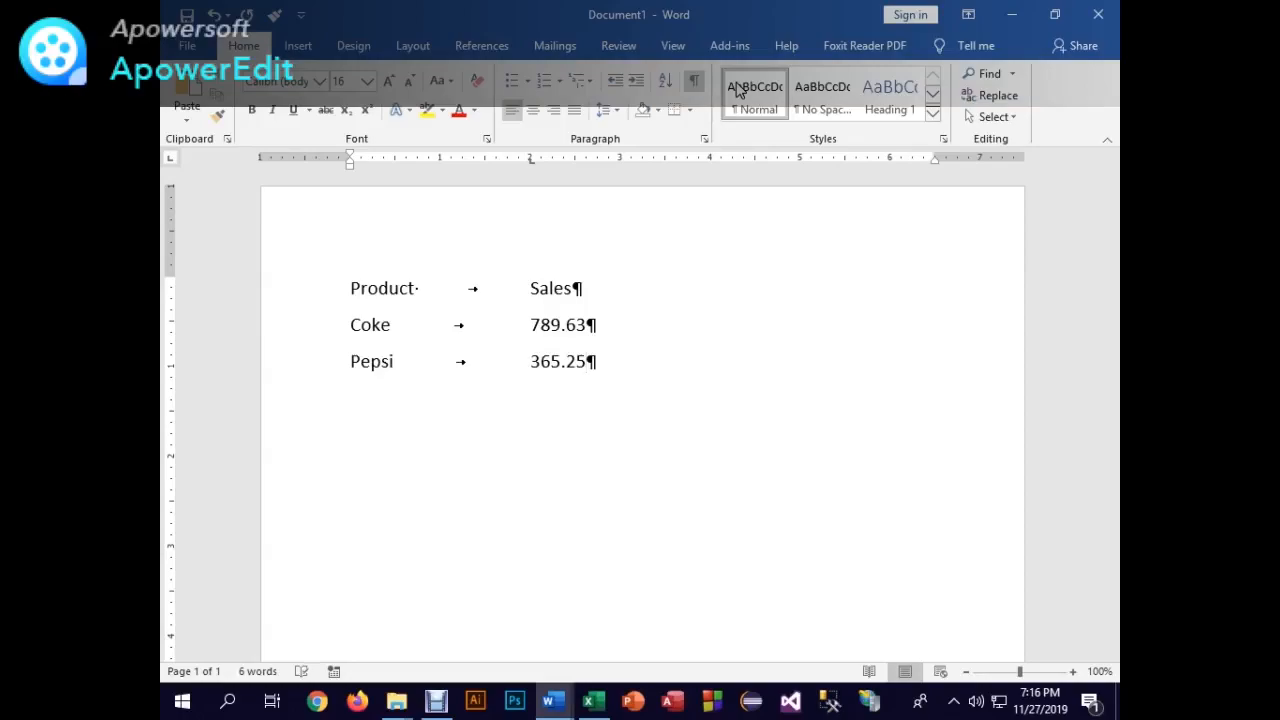
- Add the tabbed rows Mountain Dew with 1250.6396 and Mirinda with 1253.85 below the Pepsi row
text(Mountain)
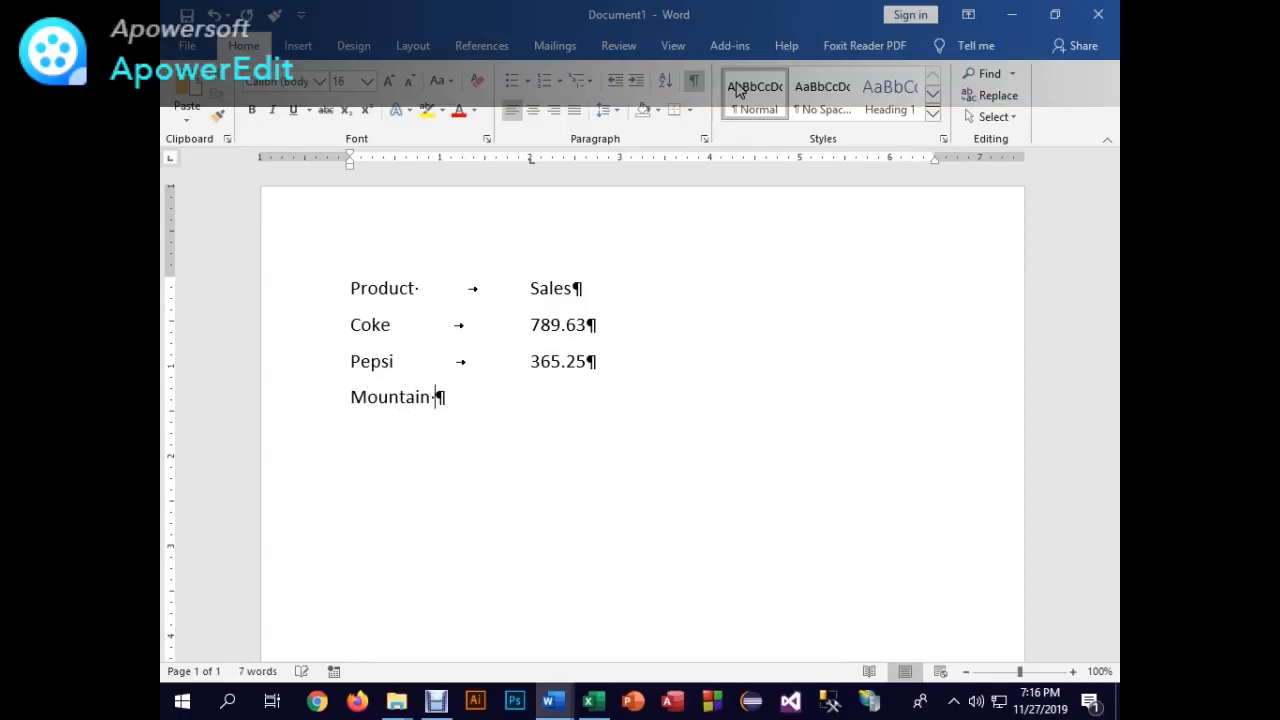
text( Dew)
key(Tab)
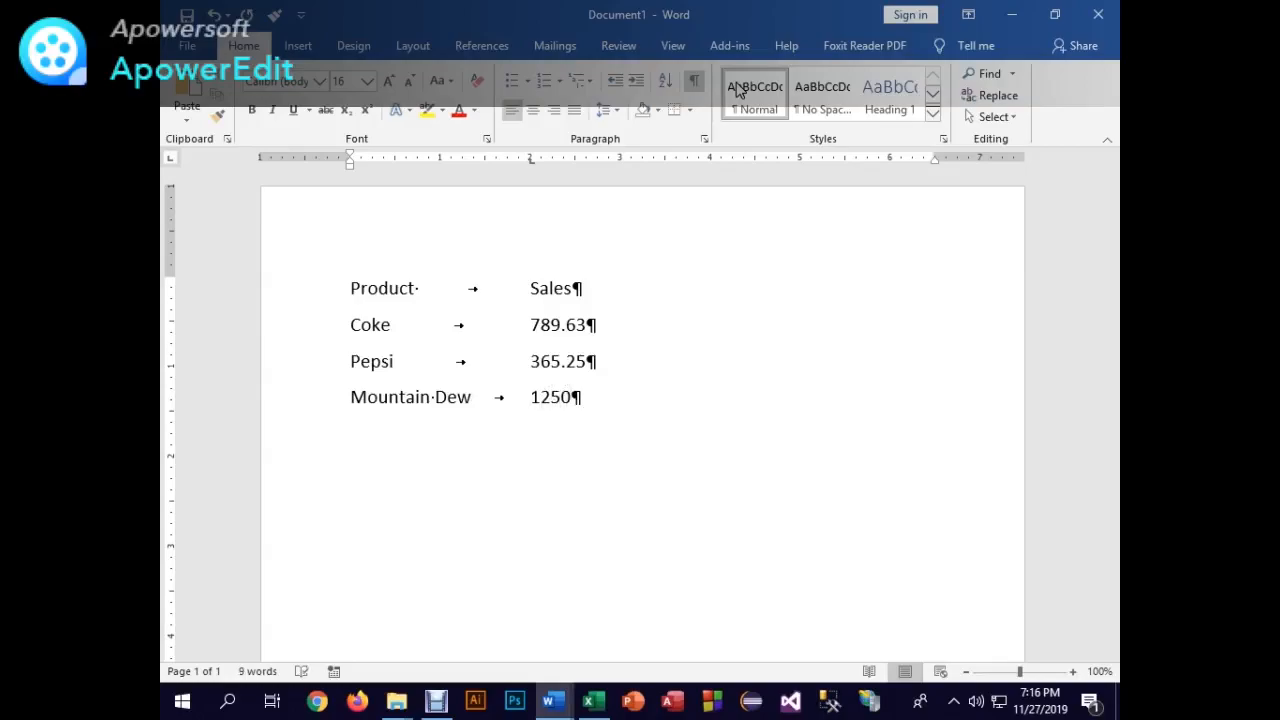
text(1250.6396 )
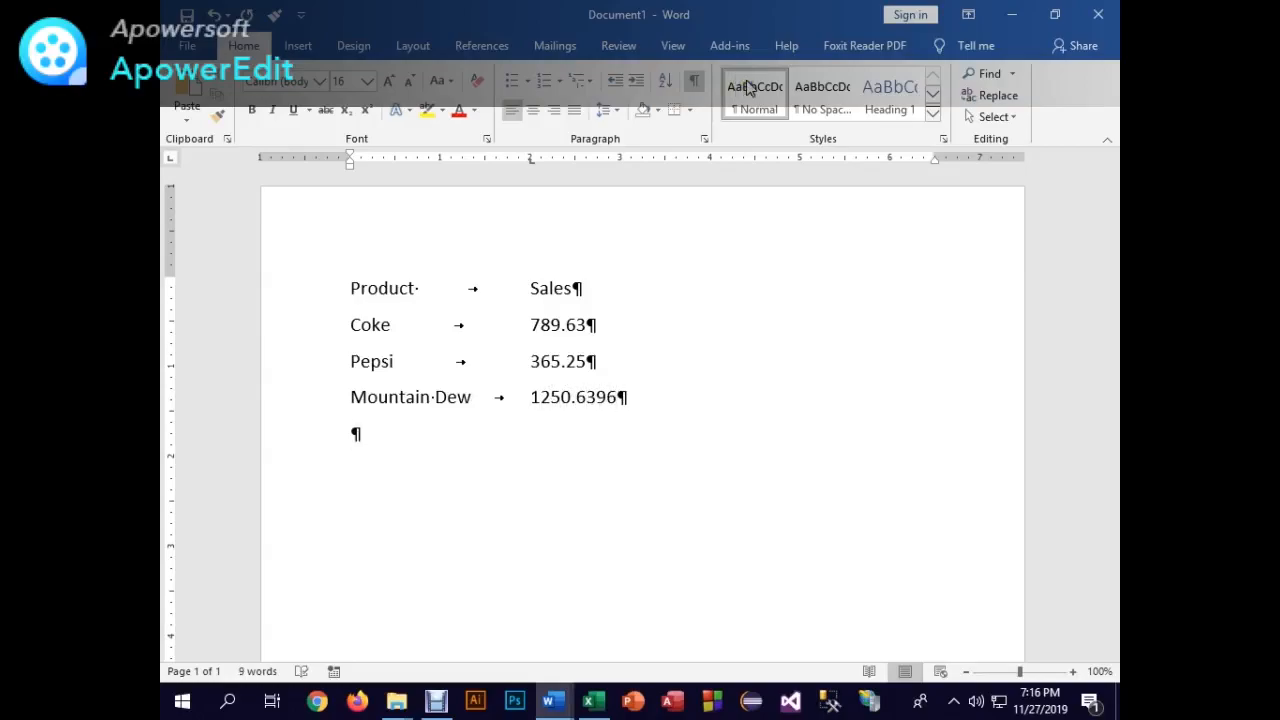
text(Mirinda)
key(Tab)
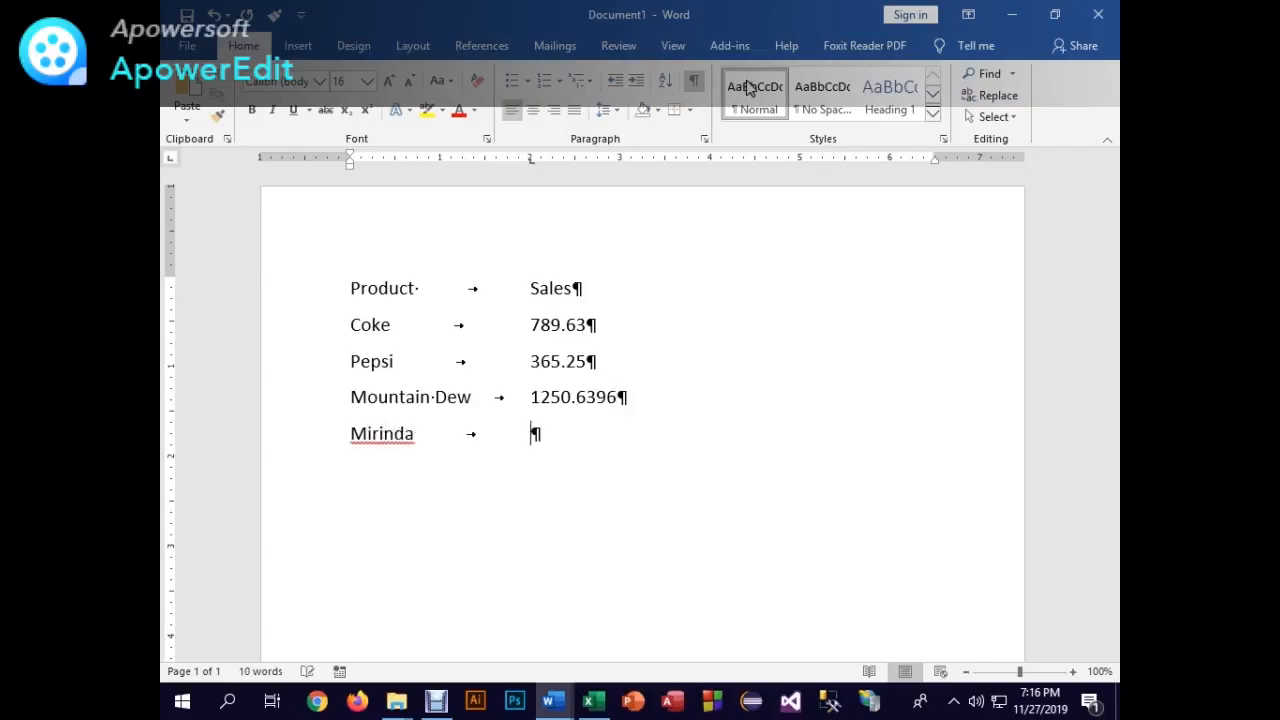
text(1253.85)
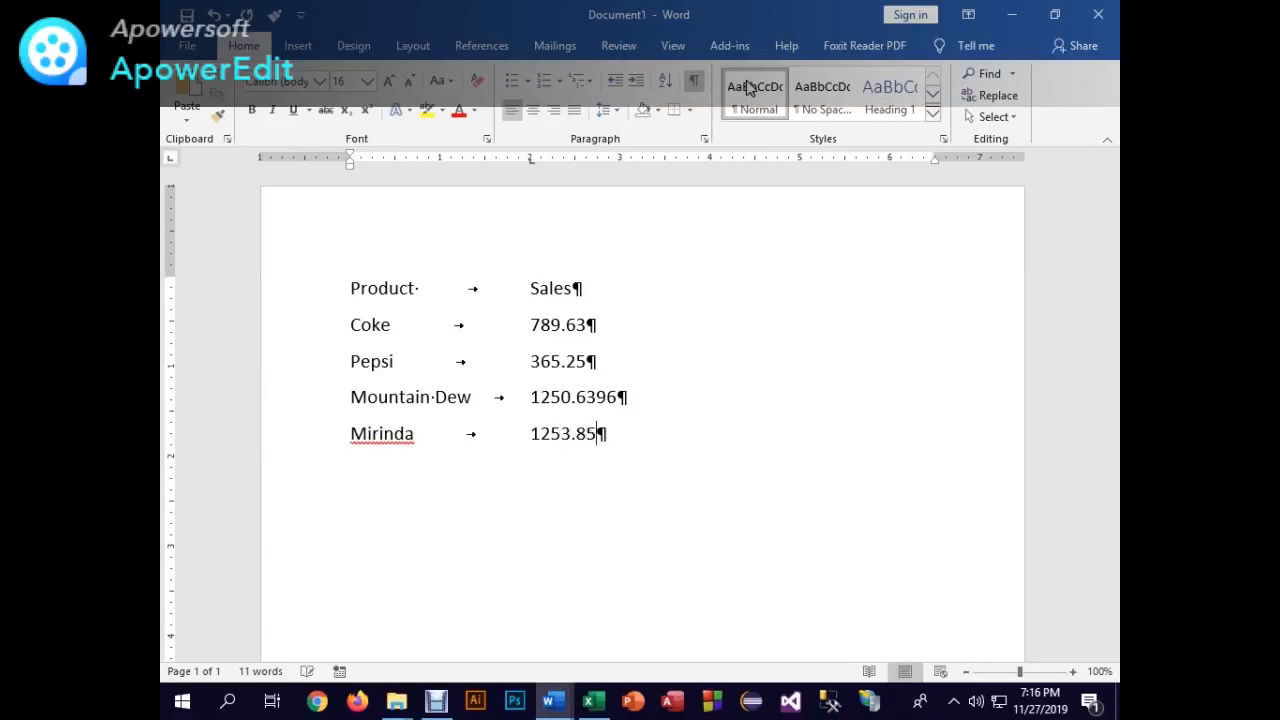
- Hide the formatting marks and remove the 2-inch left tab stop from the four product rows, Coke to Mirinda
click(694, 80)
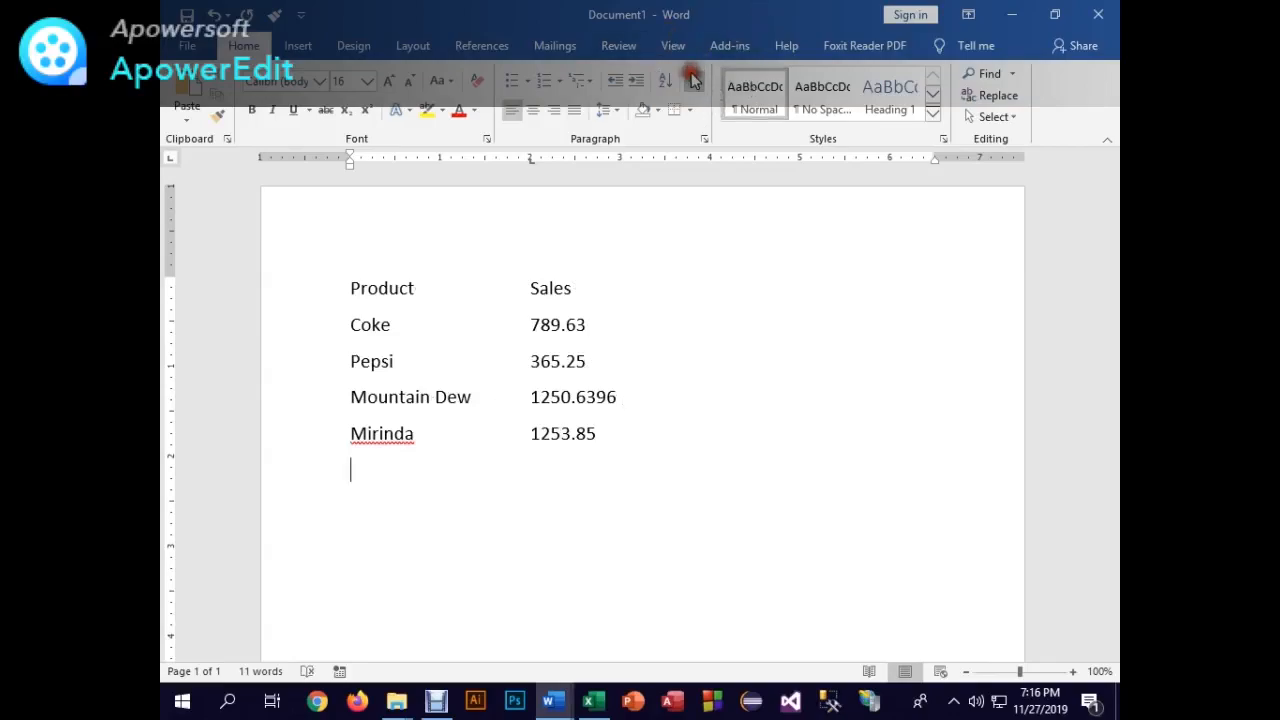
click(530, 160)
click(352, 324)
drag(352, 324, 647, 436)
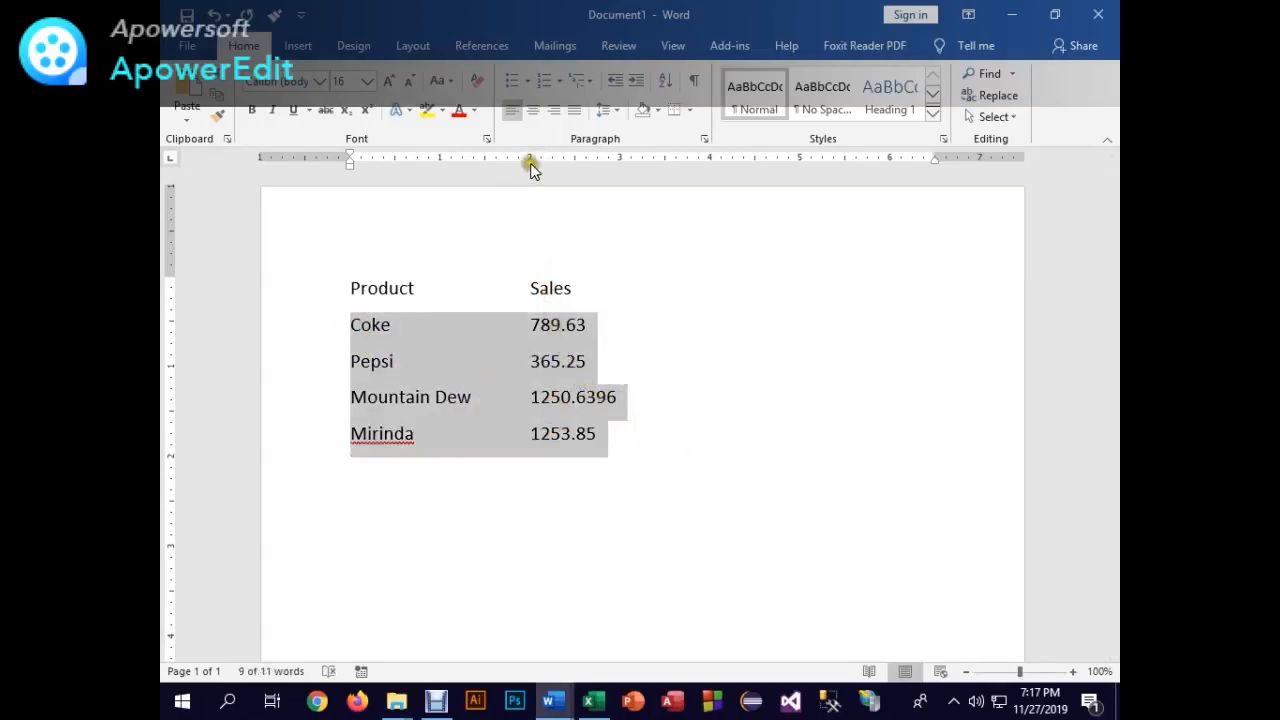
drag(530, 160, 545, 206)
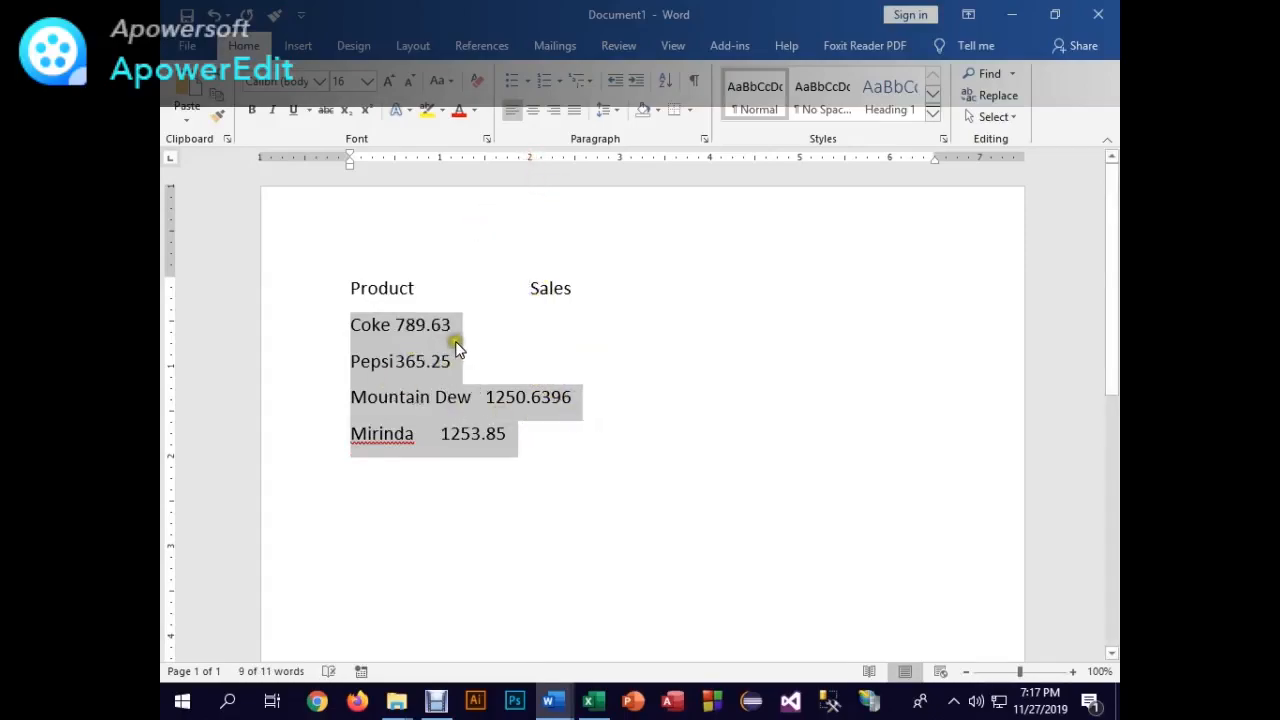
- Set a decimal tab stop at 2.5 inches for the four product rows and check the tabs with formatting marks briefly shown
click(173, 159)
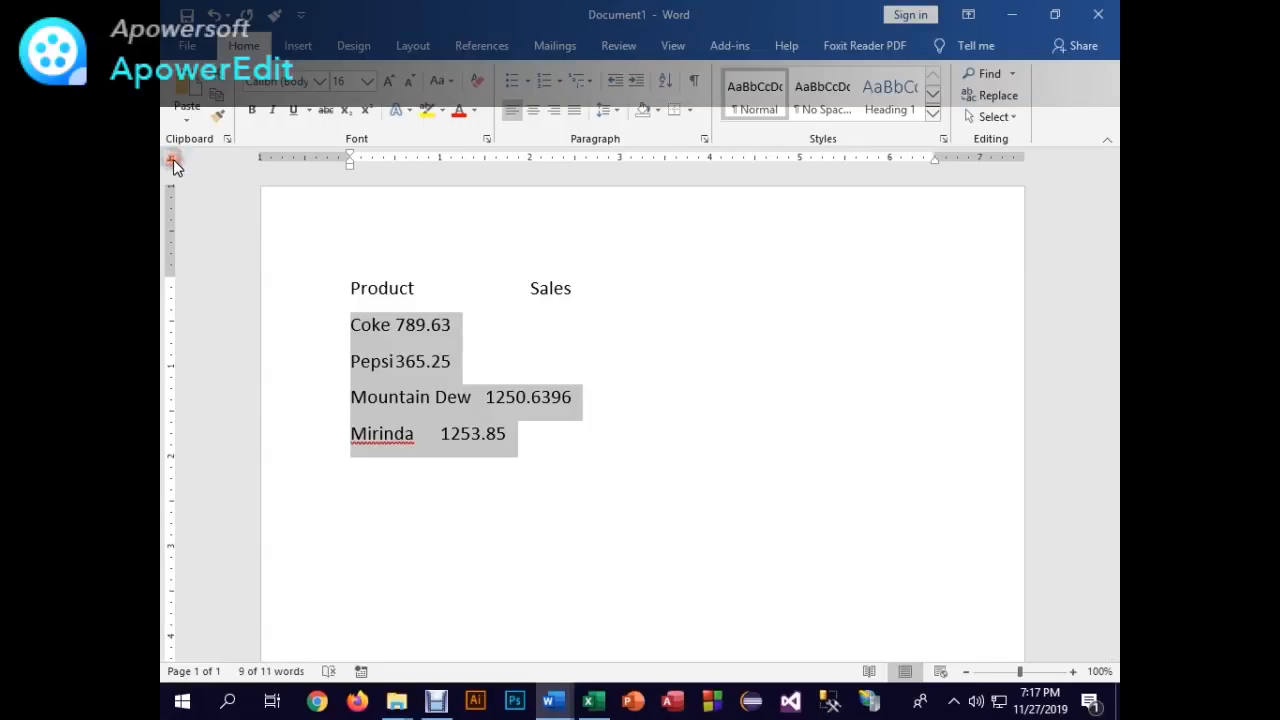
click(575, 160)
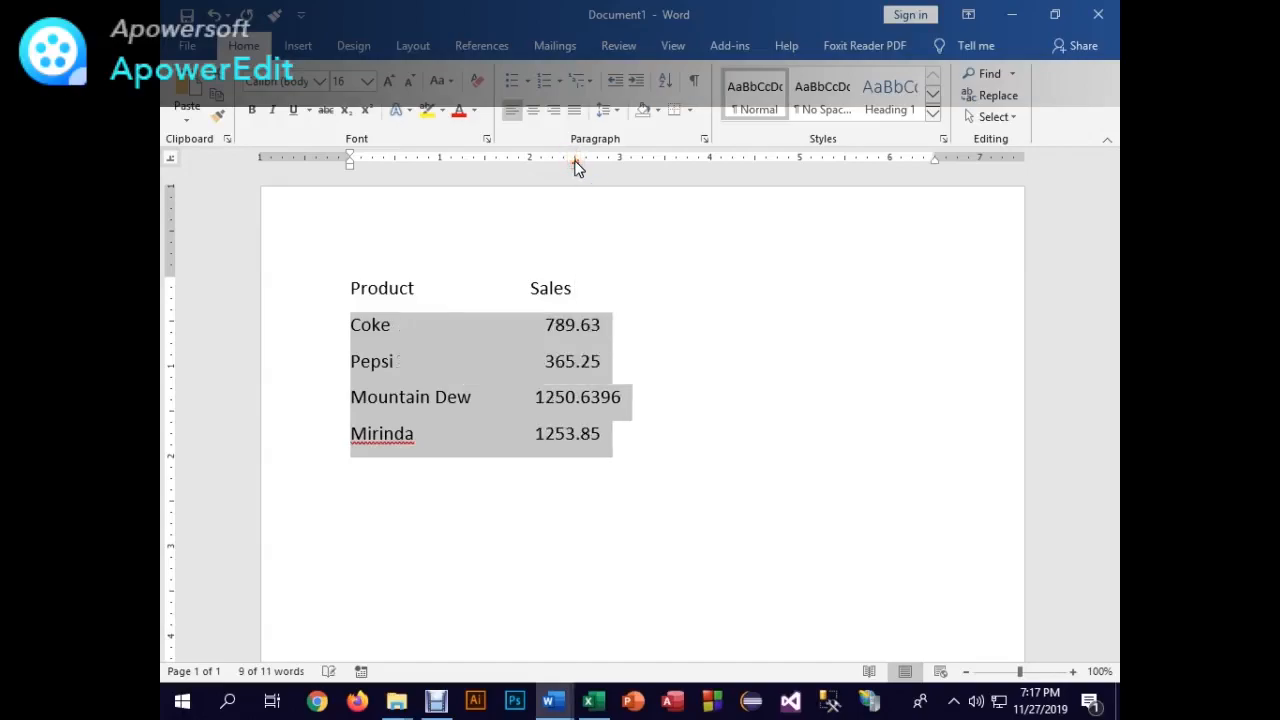
click(575, 160)
click(693, 80)
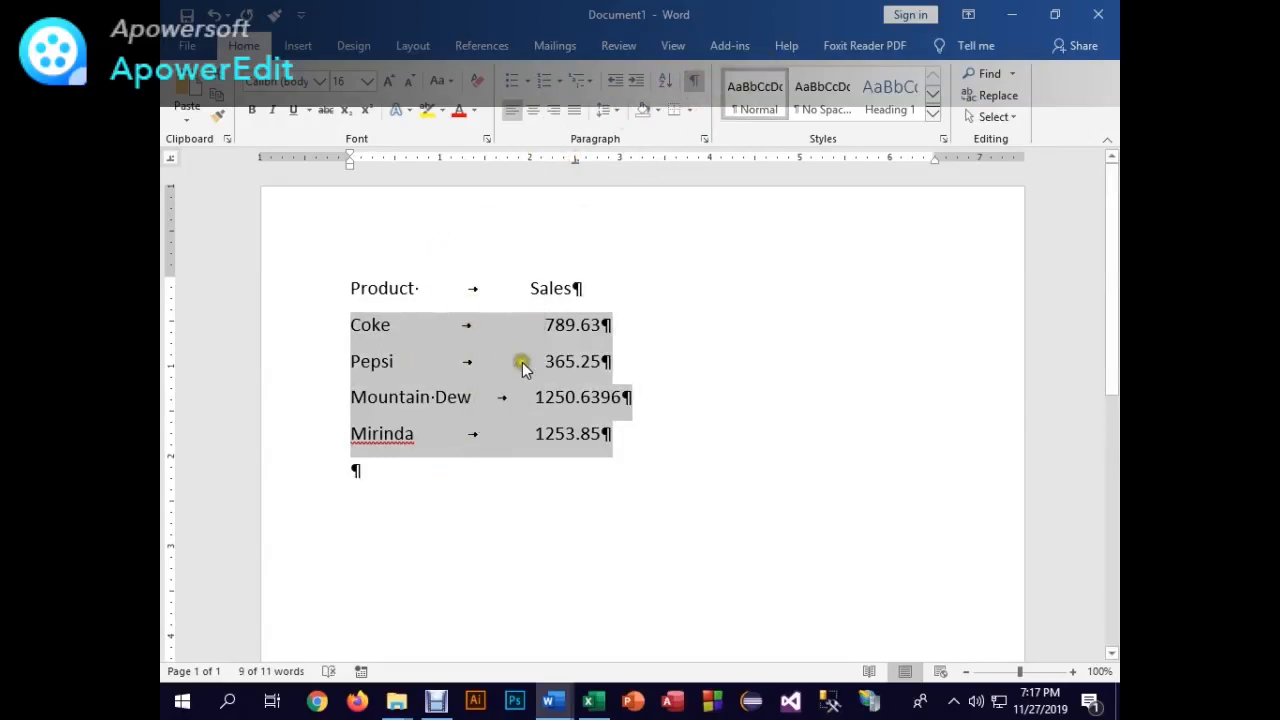
click(693, 80)
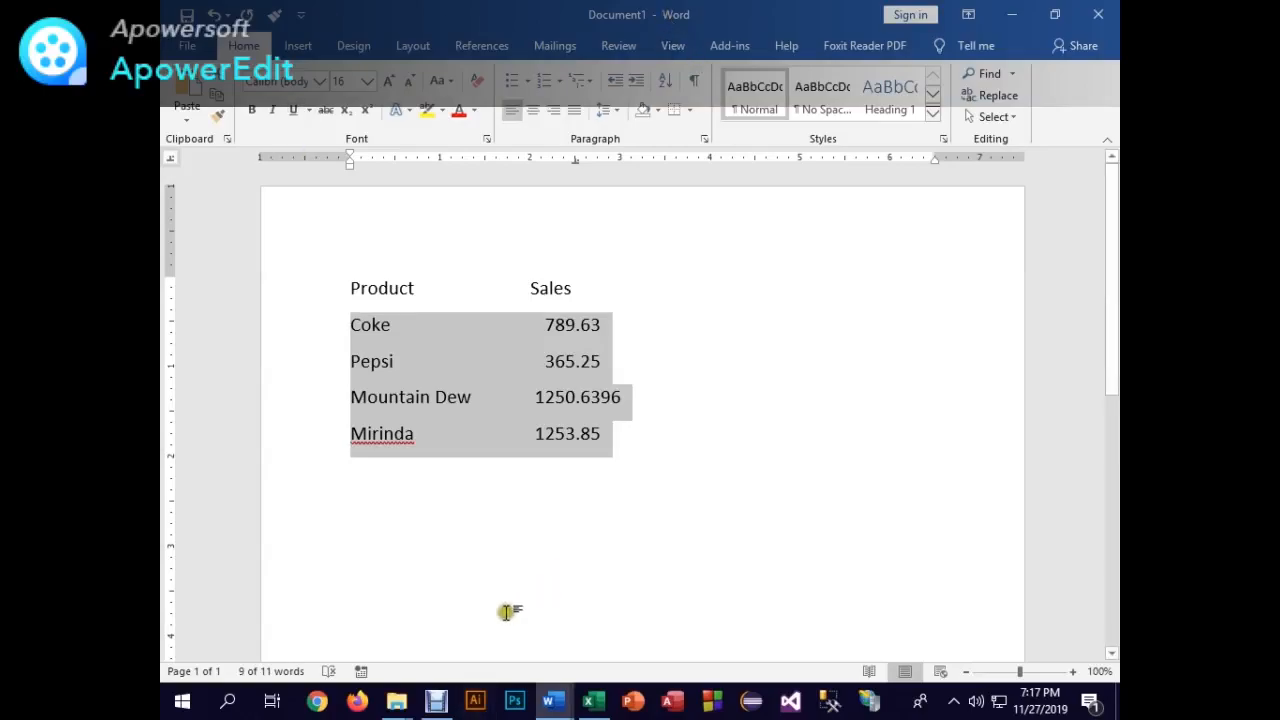
click(436, 700)
click(441, 544)
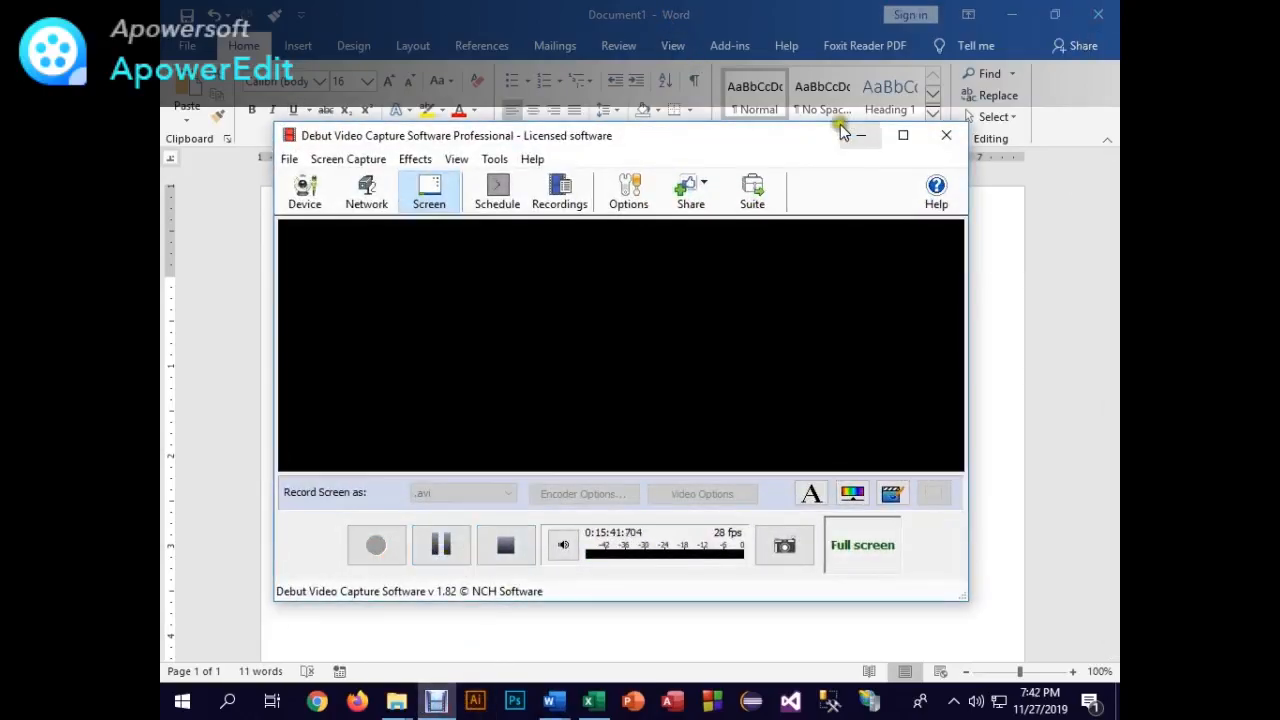
click(860, 136)
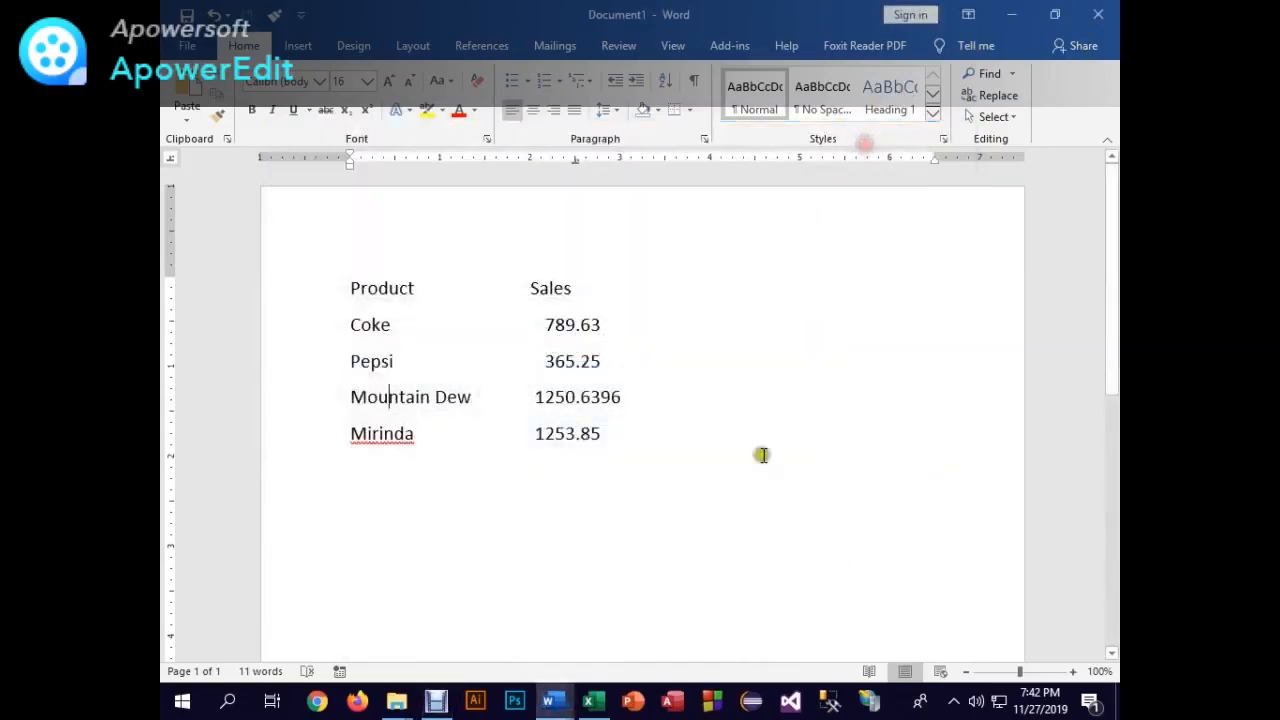
right_click(379, 438)
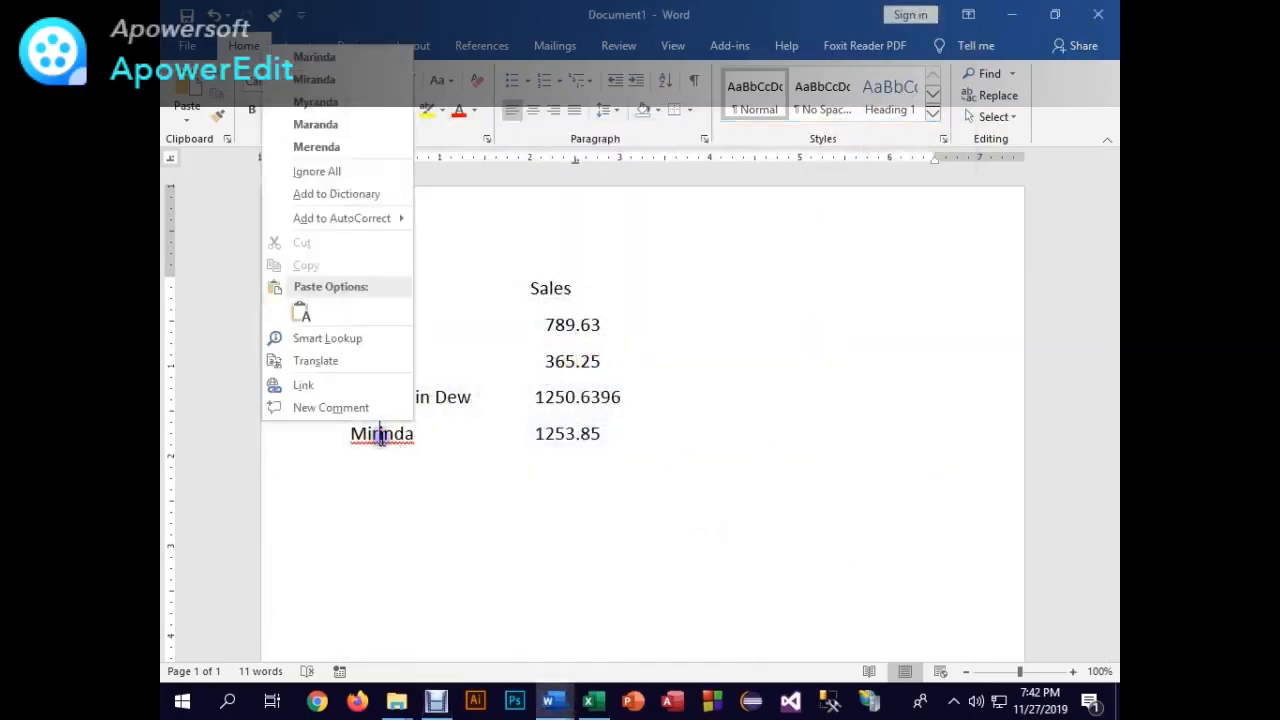
click(471, 396)
click(574, 433)
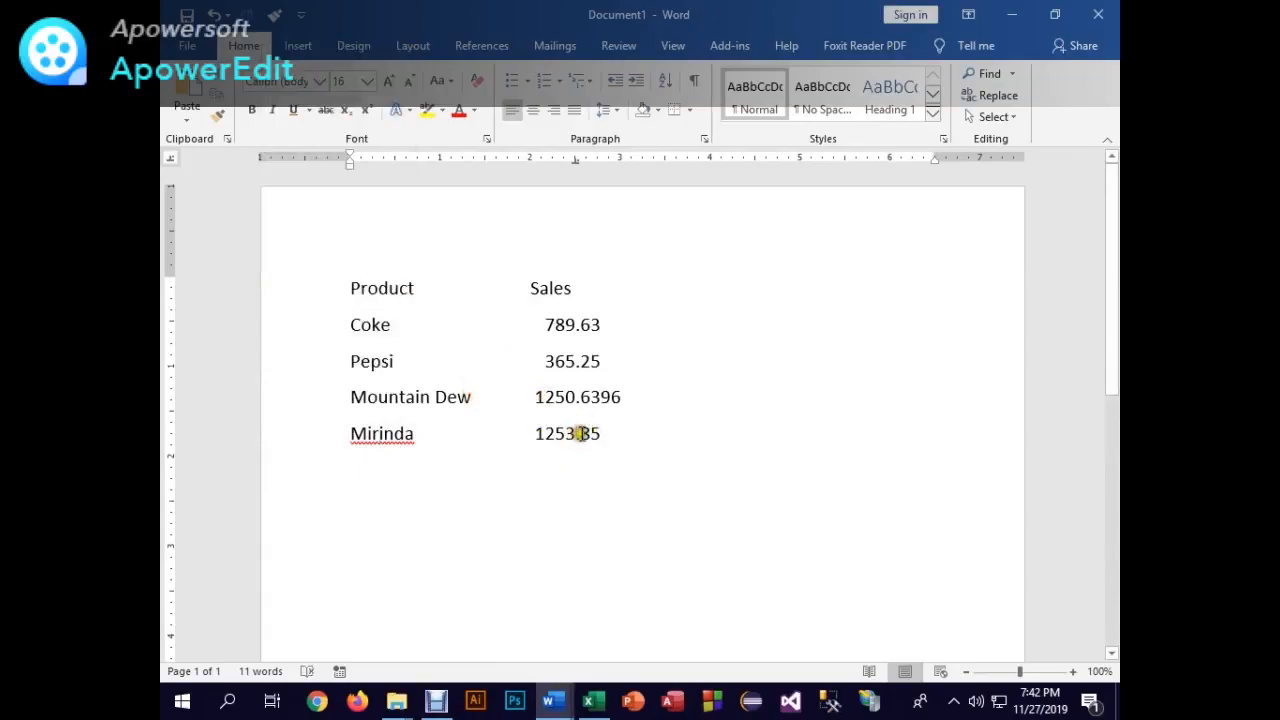
- Close the product list document, saving it as Decimal Tab in the 27 Nov 2019_Word_Class-3 folder
click(1099, 13)
click(571, 388)
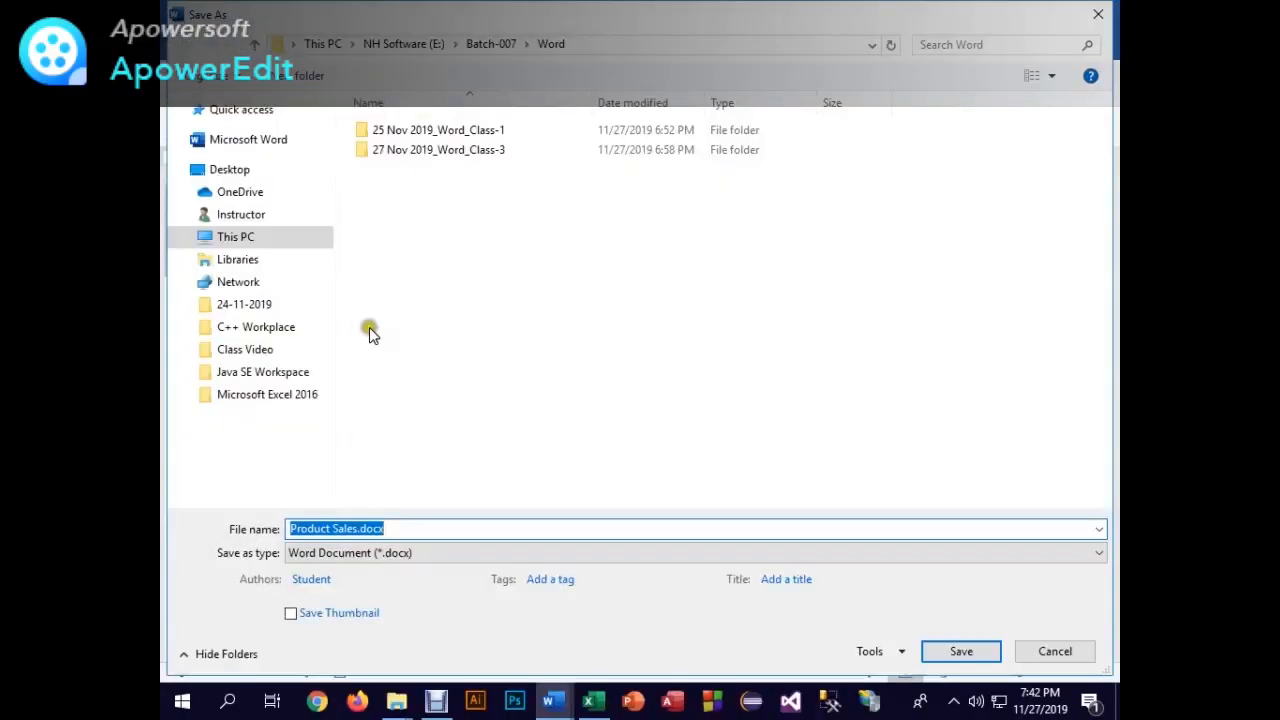
click(436, 702)
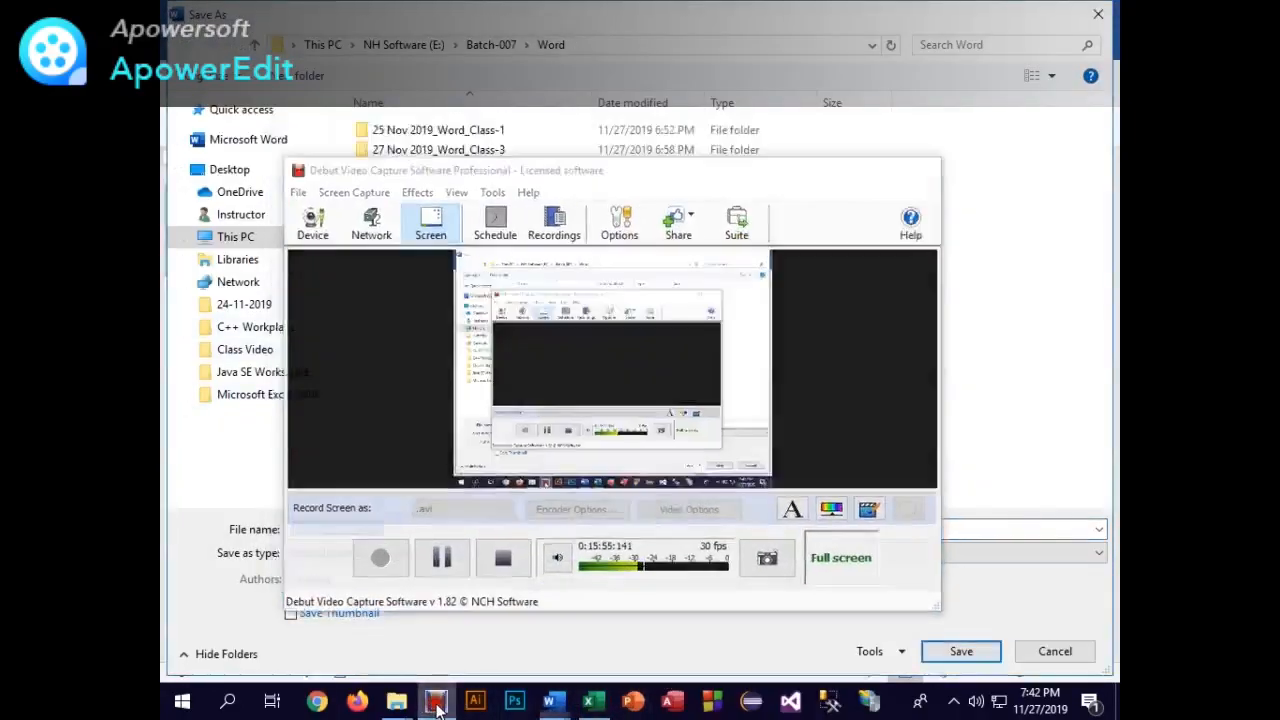
click(436, 702)
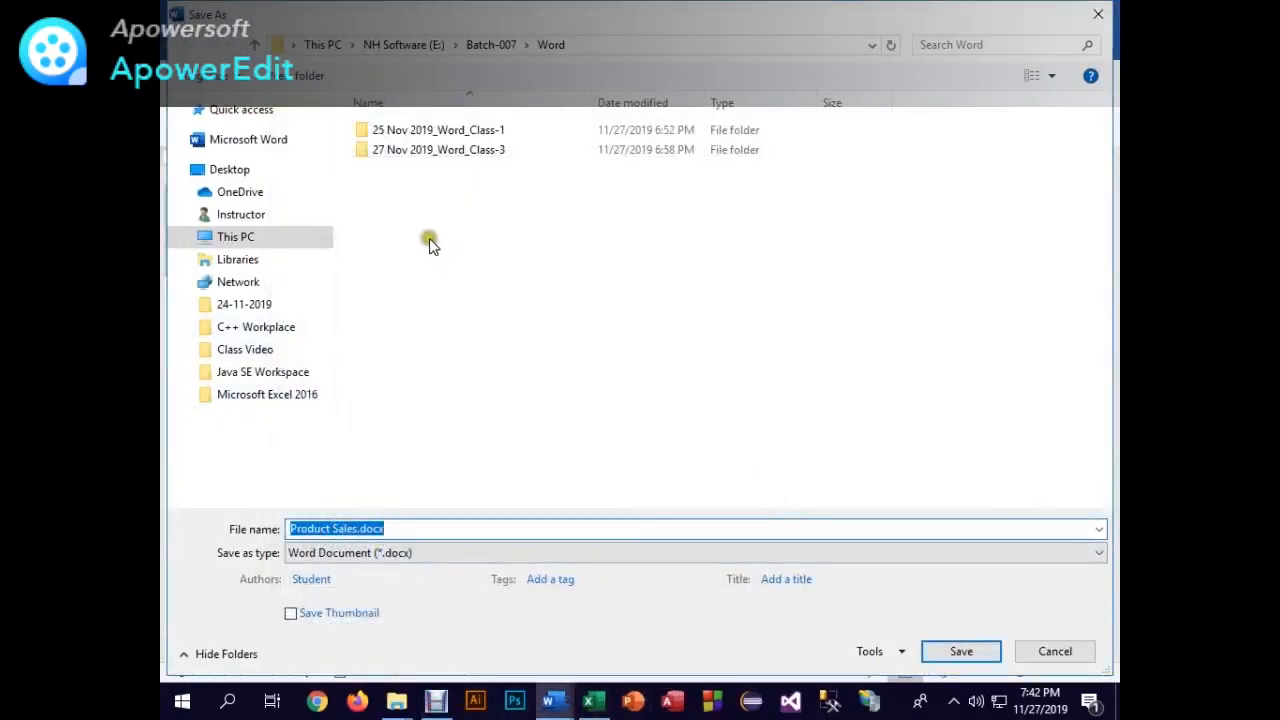
double_click(424, 152)
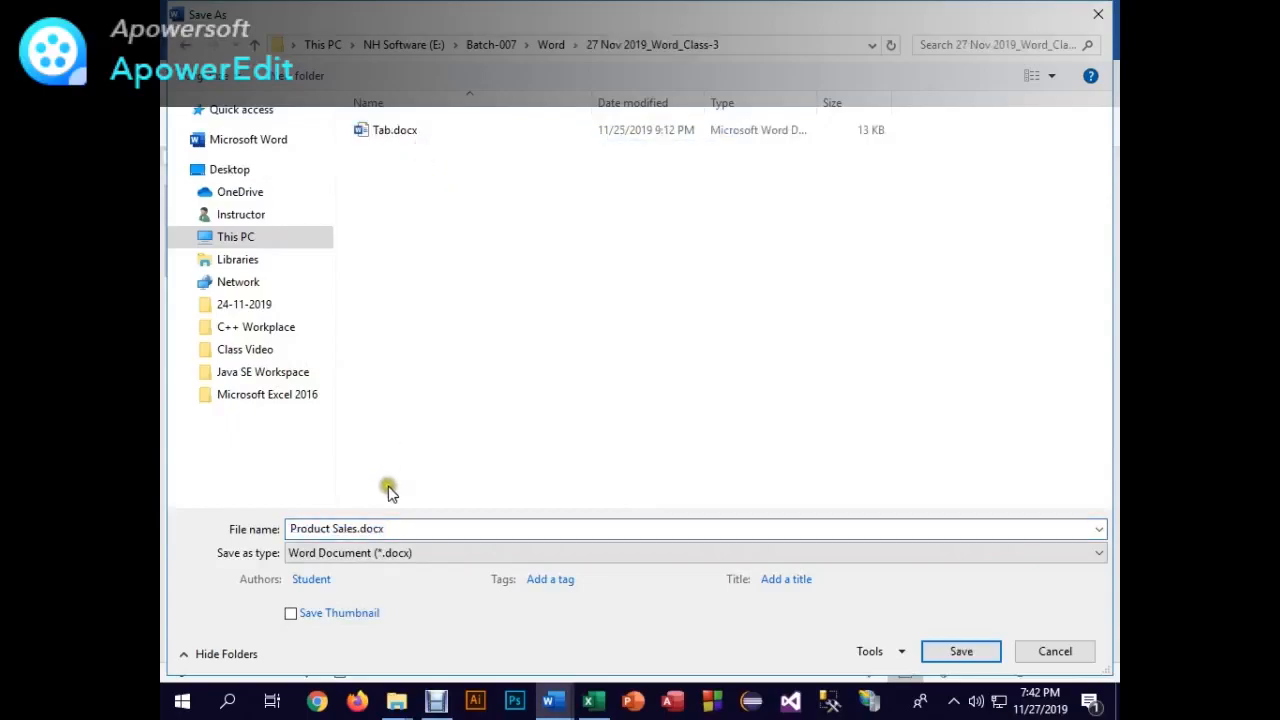
click(389, 528)
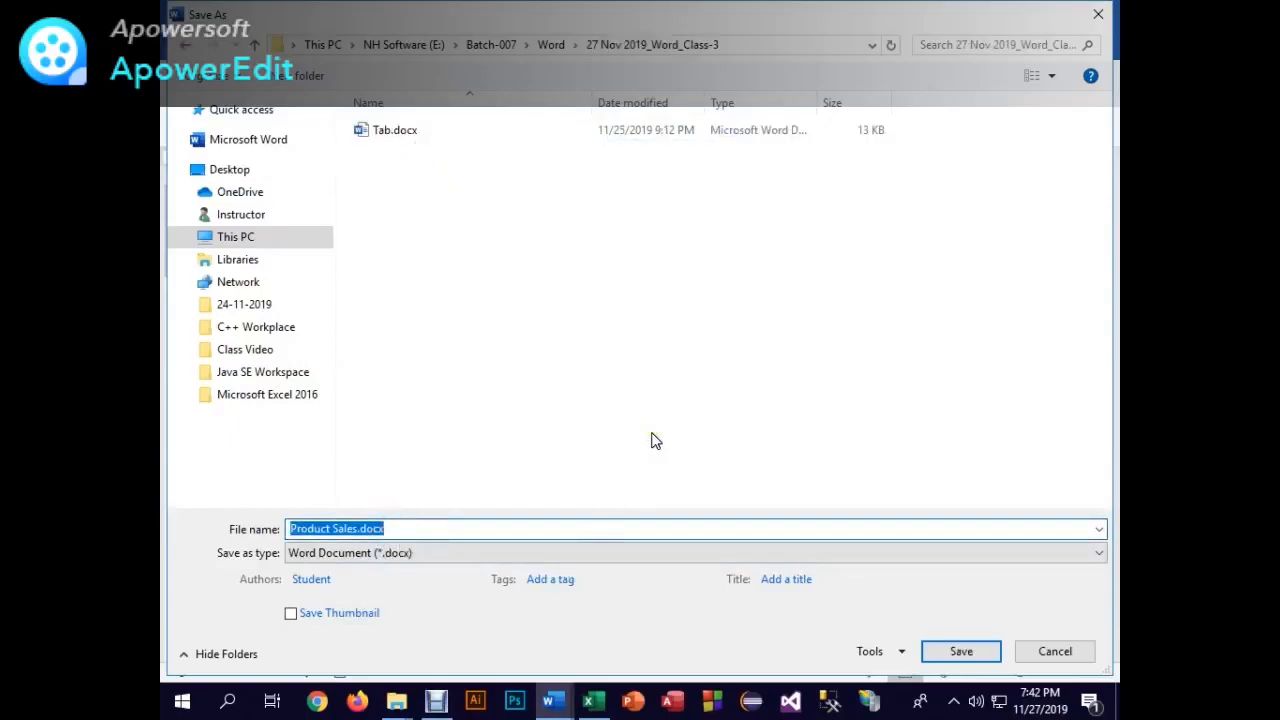
text(Decimal Tab)
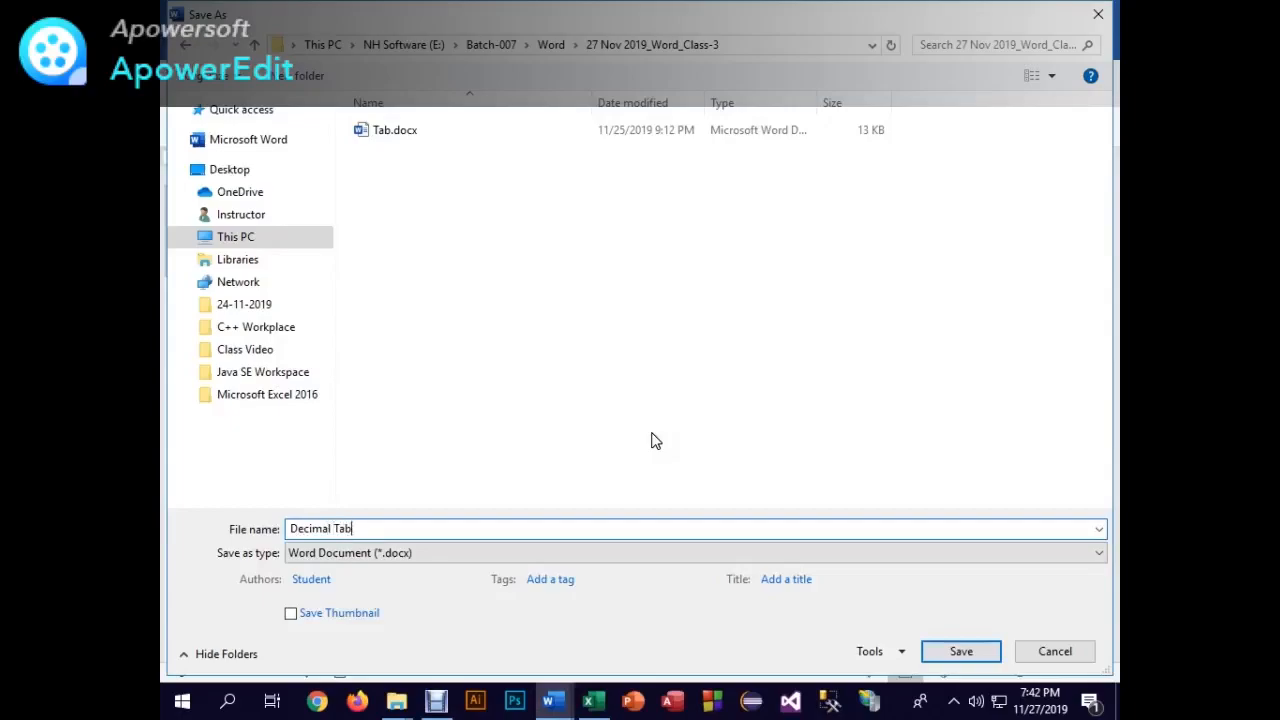
key(Return)
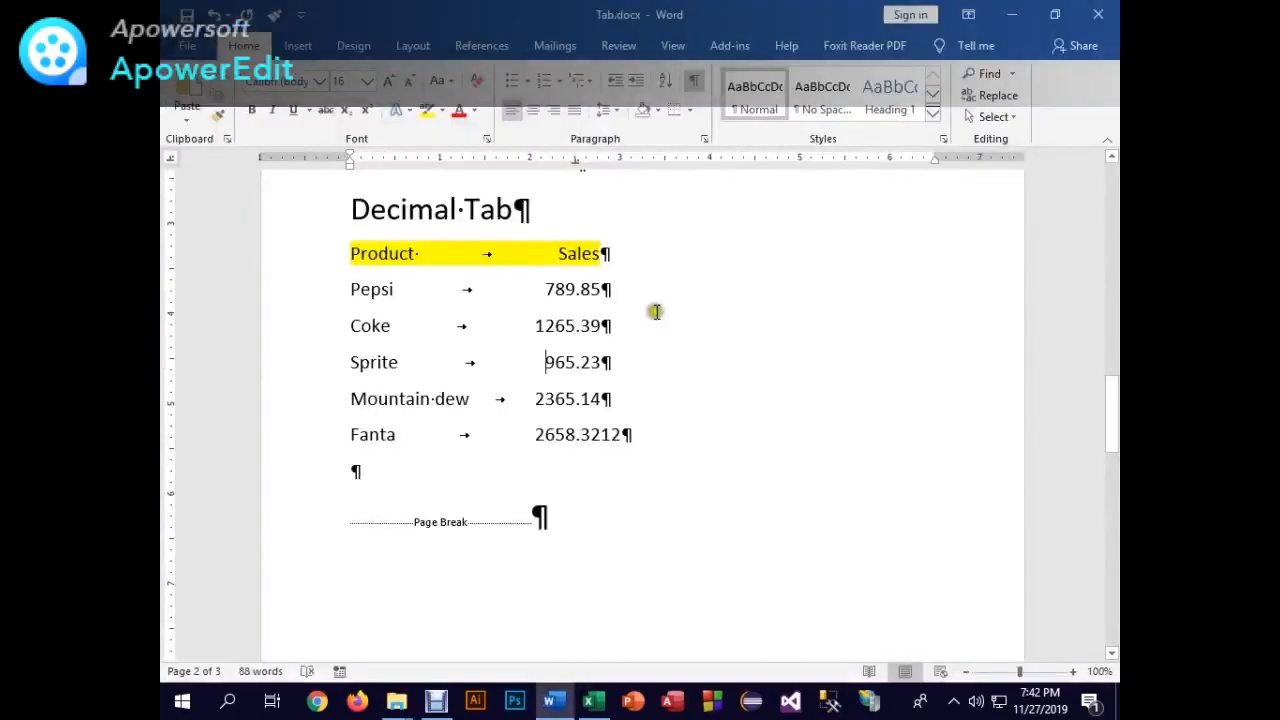
- Hide the formatting marks in Tab.docx and insert three blank lines below the Bar Tab heading
click(694, 80)
scroll(711, 337, up, 5)
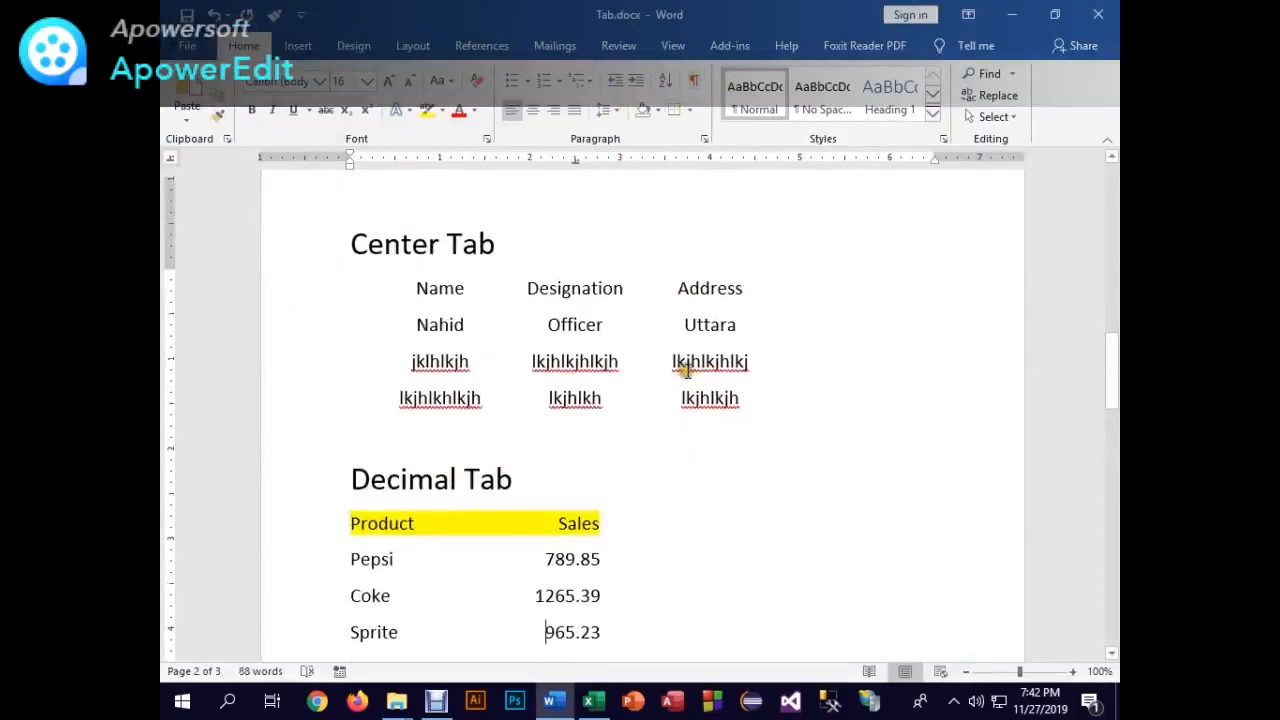
scroll(692, 369, down, 8)
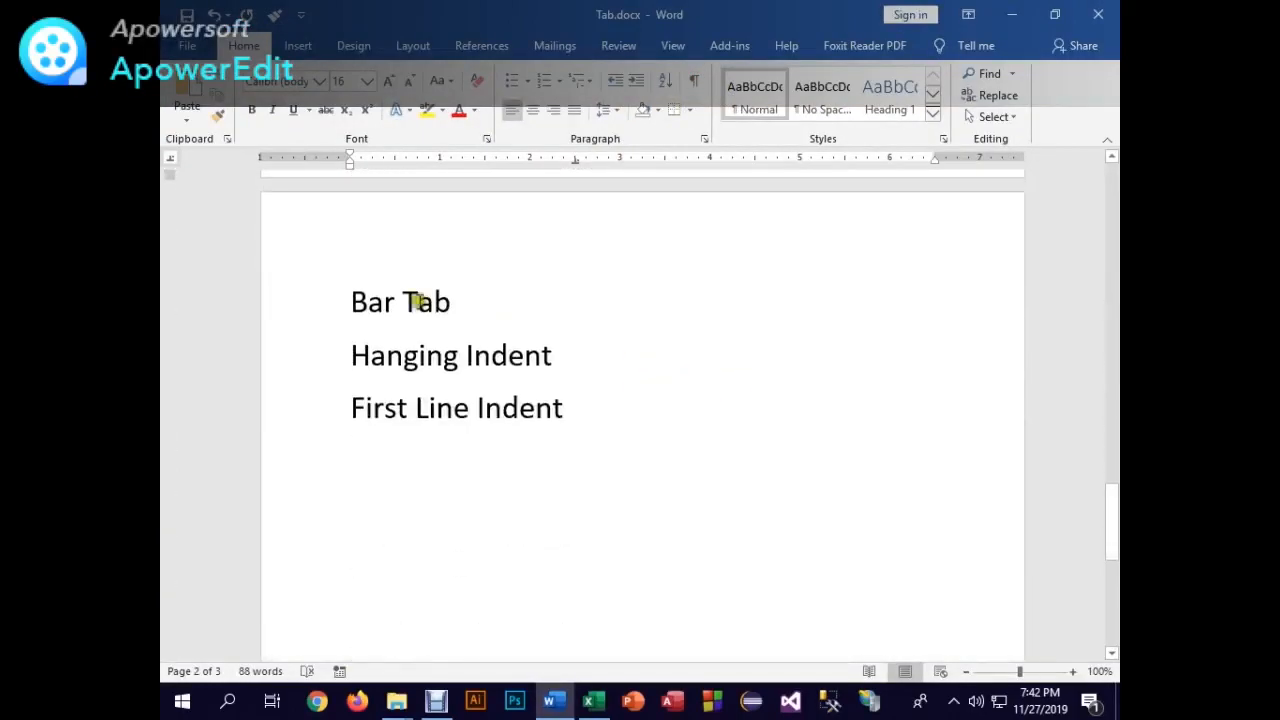
click(467, 285)
key(Return)
key(Return)
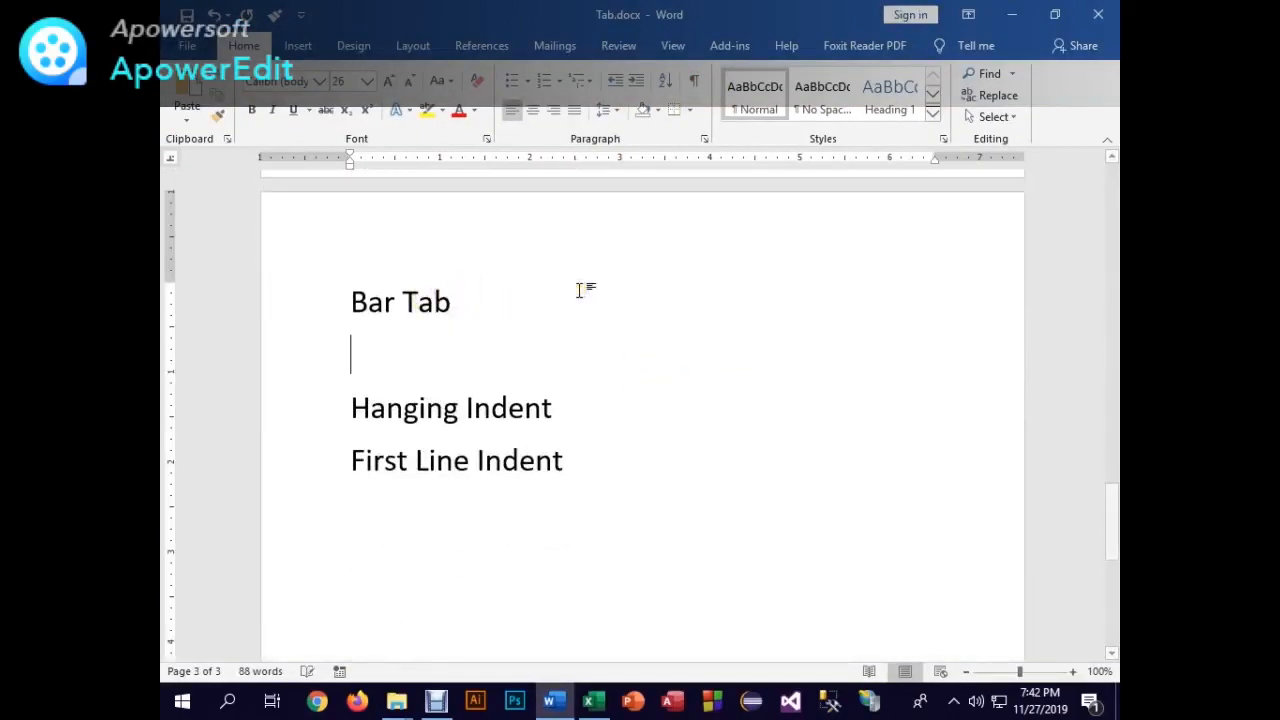
key(Return)
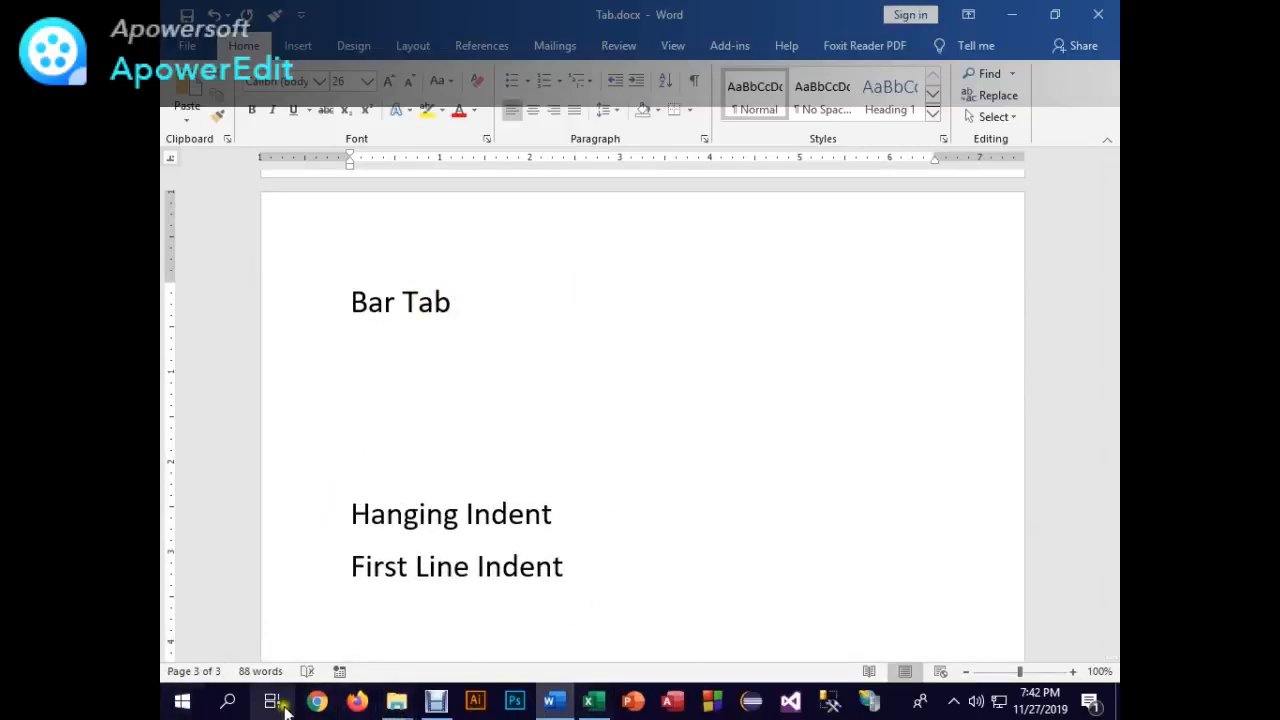
- Switch to Firefox, dismiss the default browser prompt, and search Google for "bar tab", showing the image results
click(345, 403)
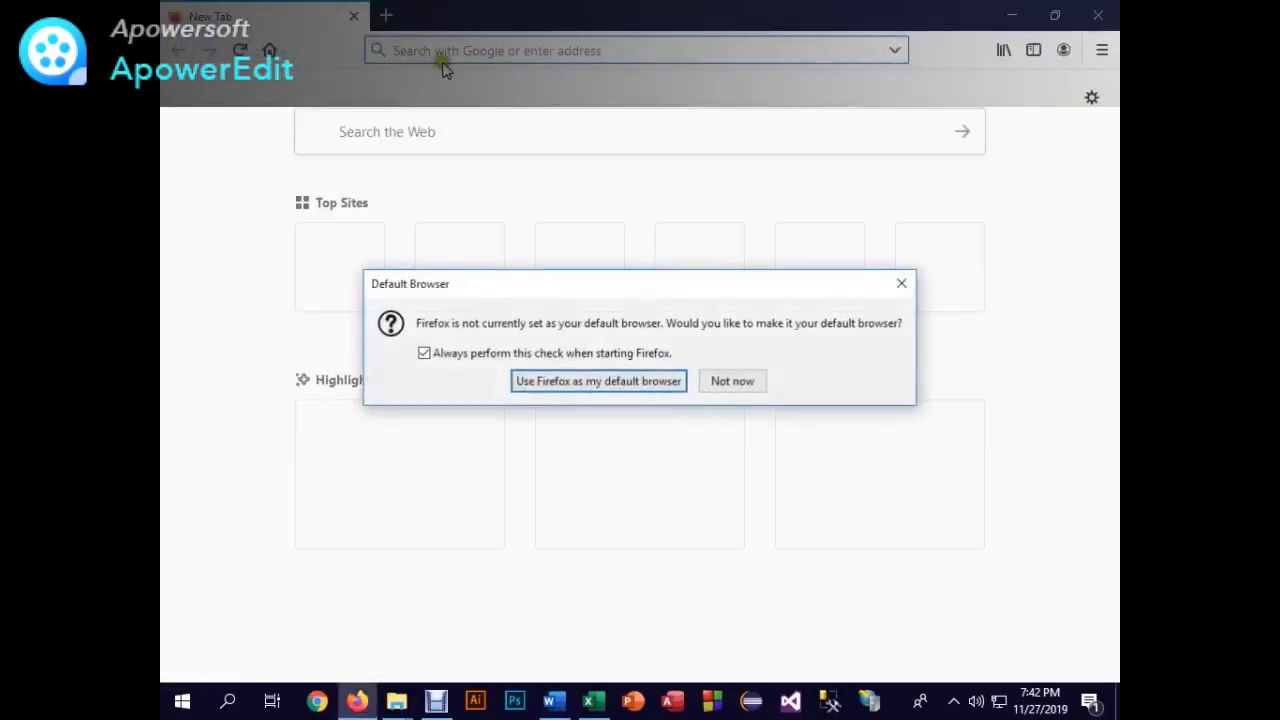
click(900, 284)
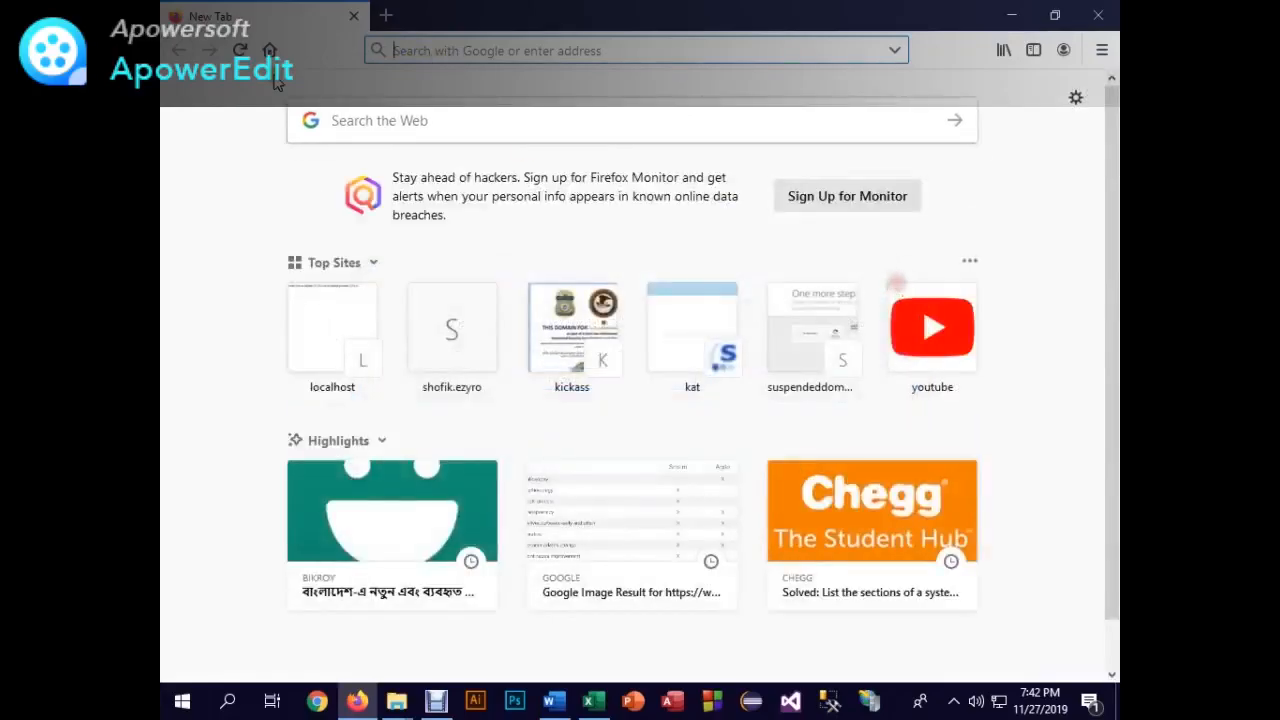
text(bar)
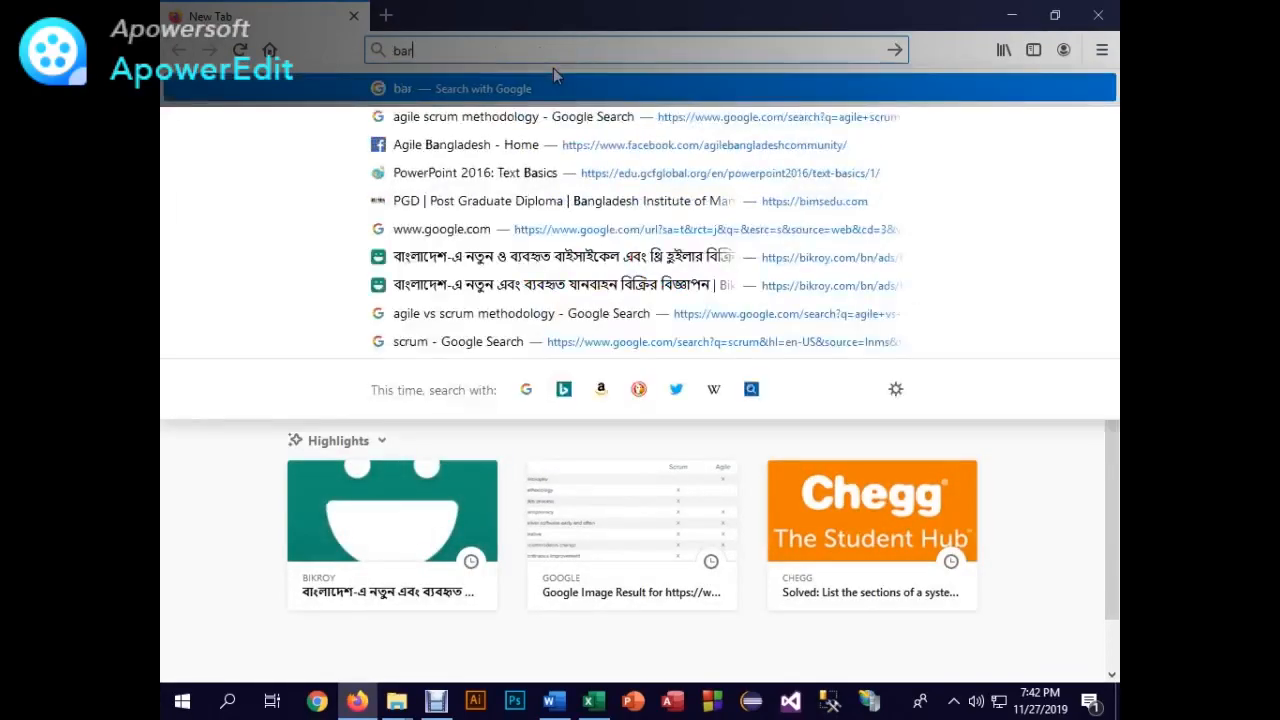
text( tab)
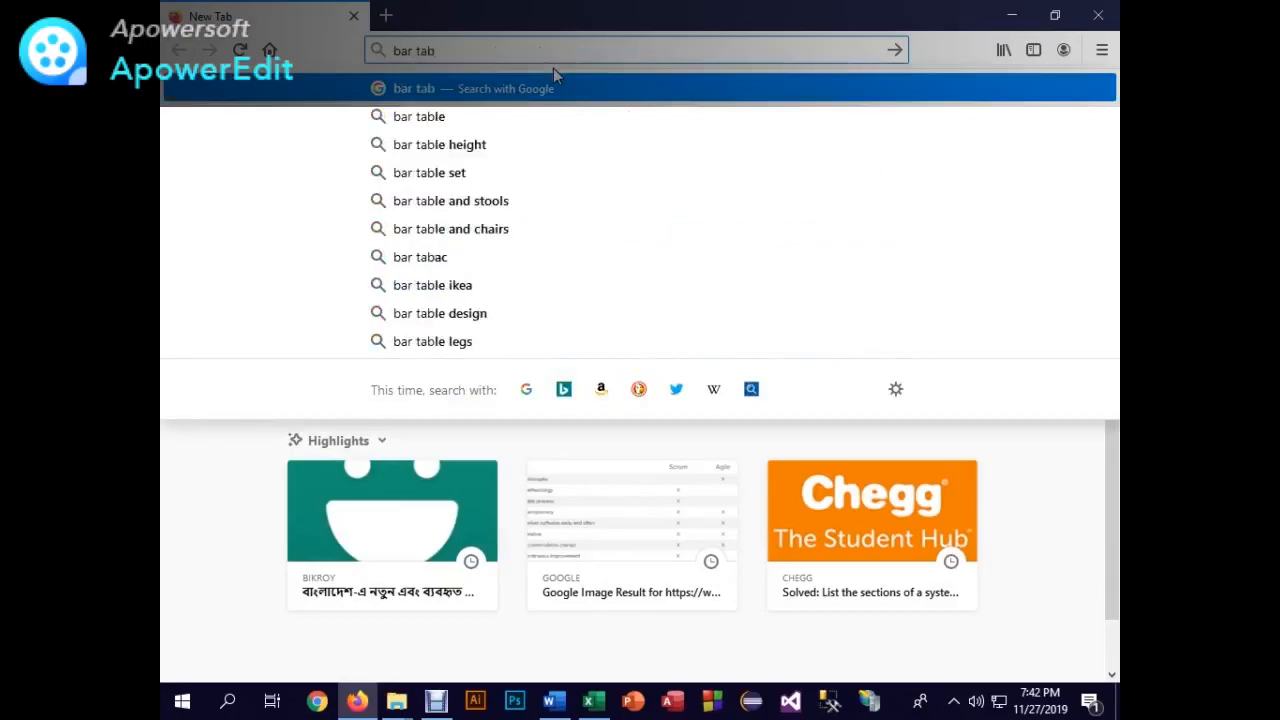
key(Return)
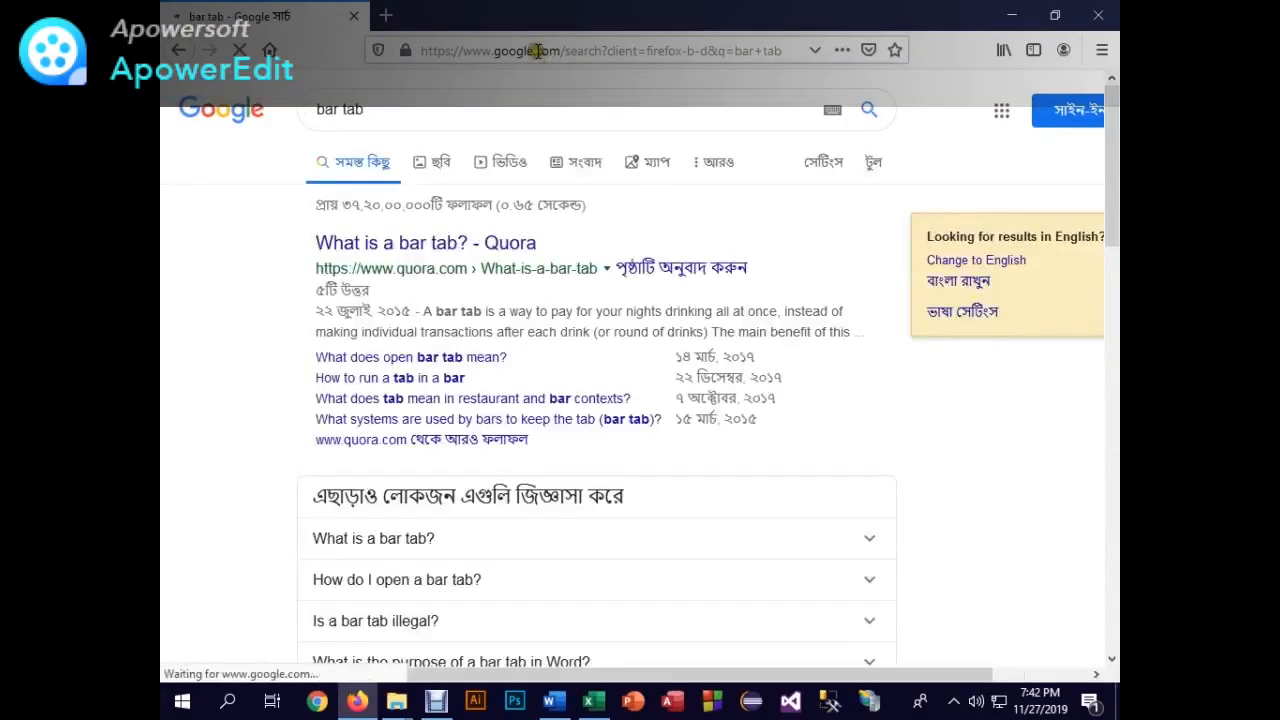
click(449, 168)
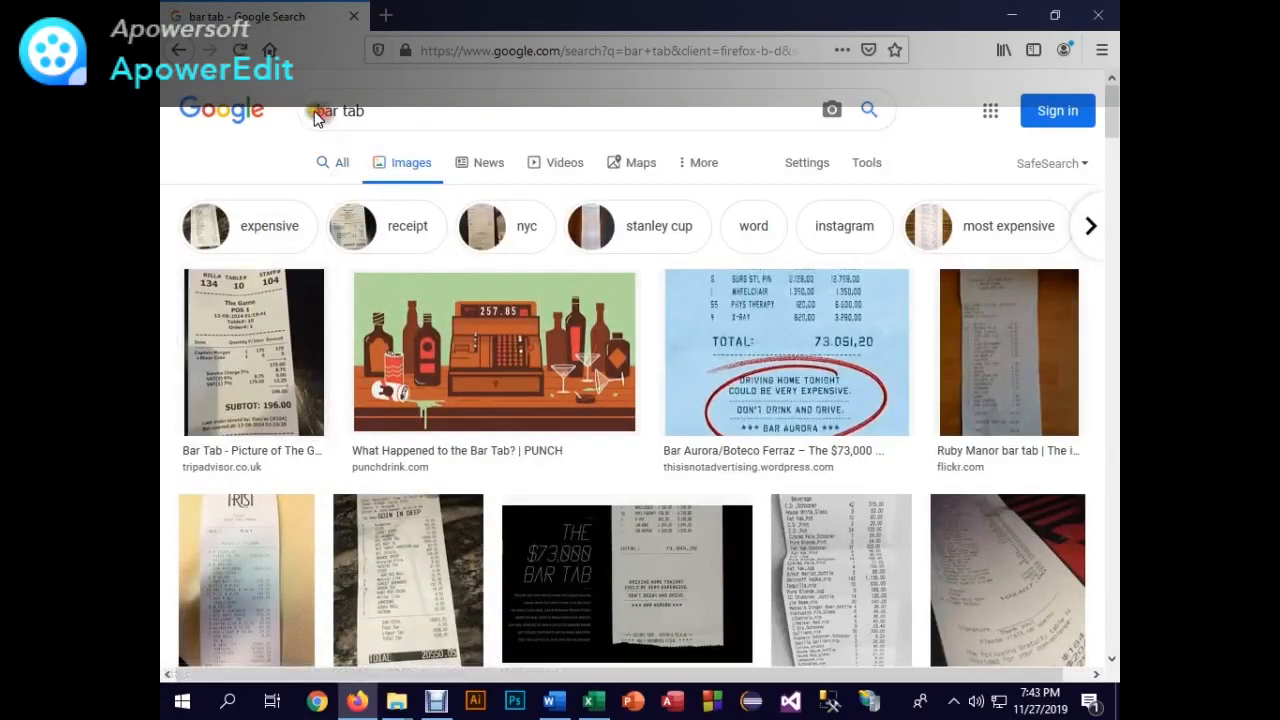
- Refine the image search to "bar tab word"
click(371, 94)
key(Home)
text(word)
key(Down)
key(Return)
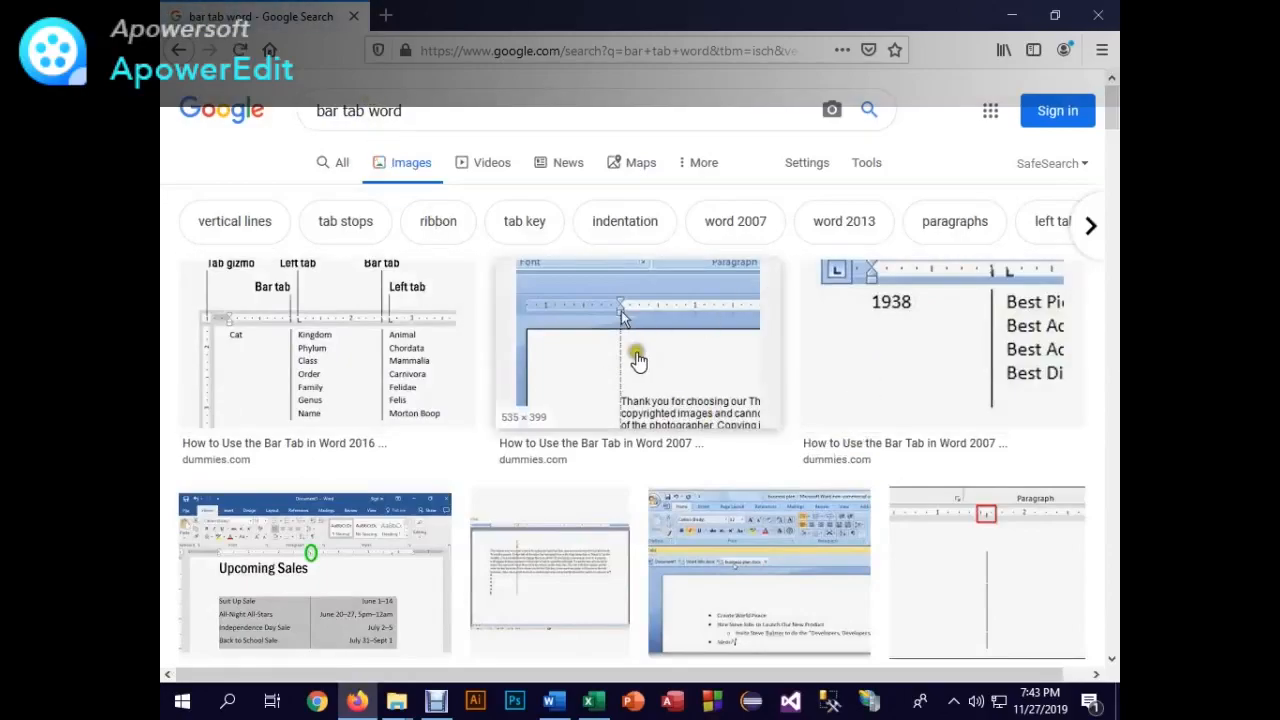
- Open the Lumen Learning "Tab Stops" image result in a new tab and copy the Upcoming Sales picture
scroll(440, 586, down, 3)
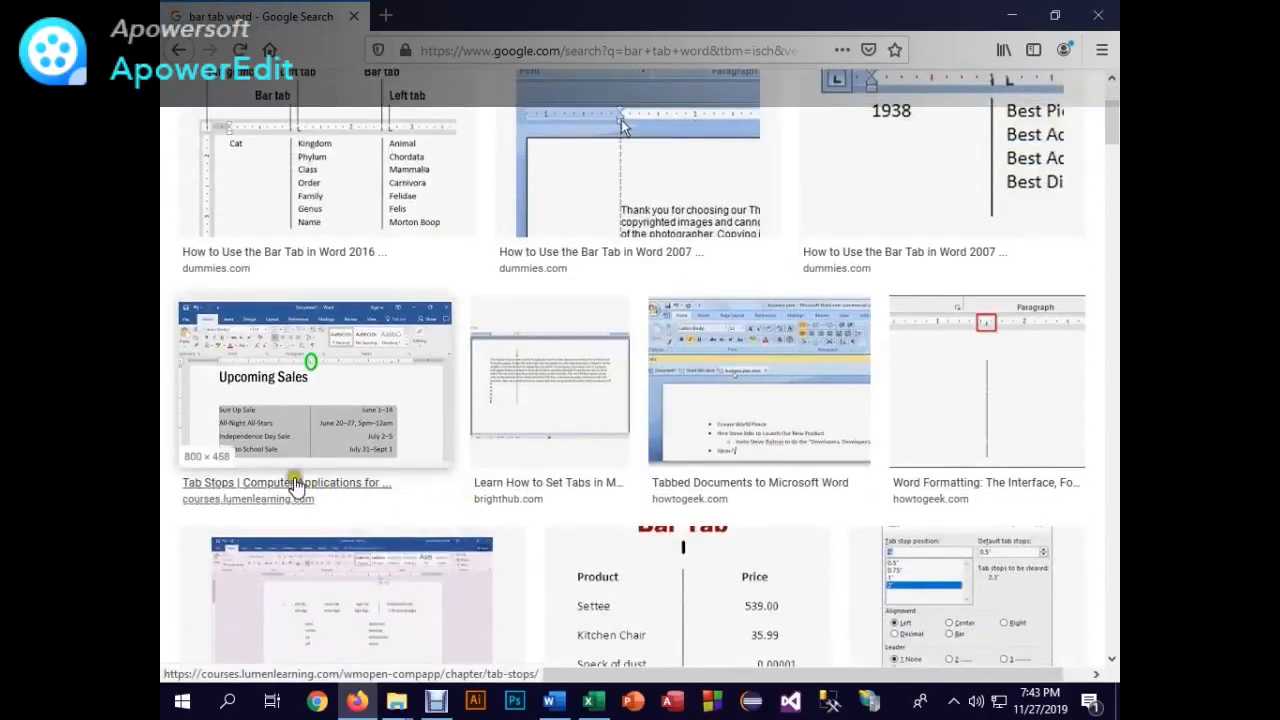
middle_click(333, 418)
click(480, 12)
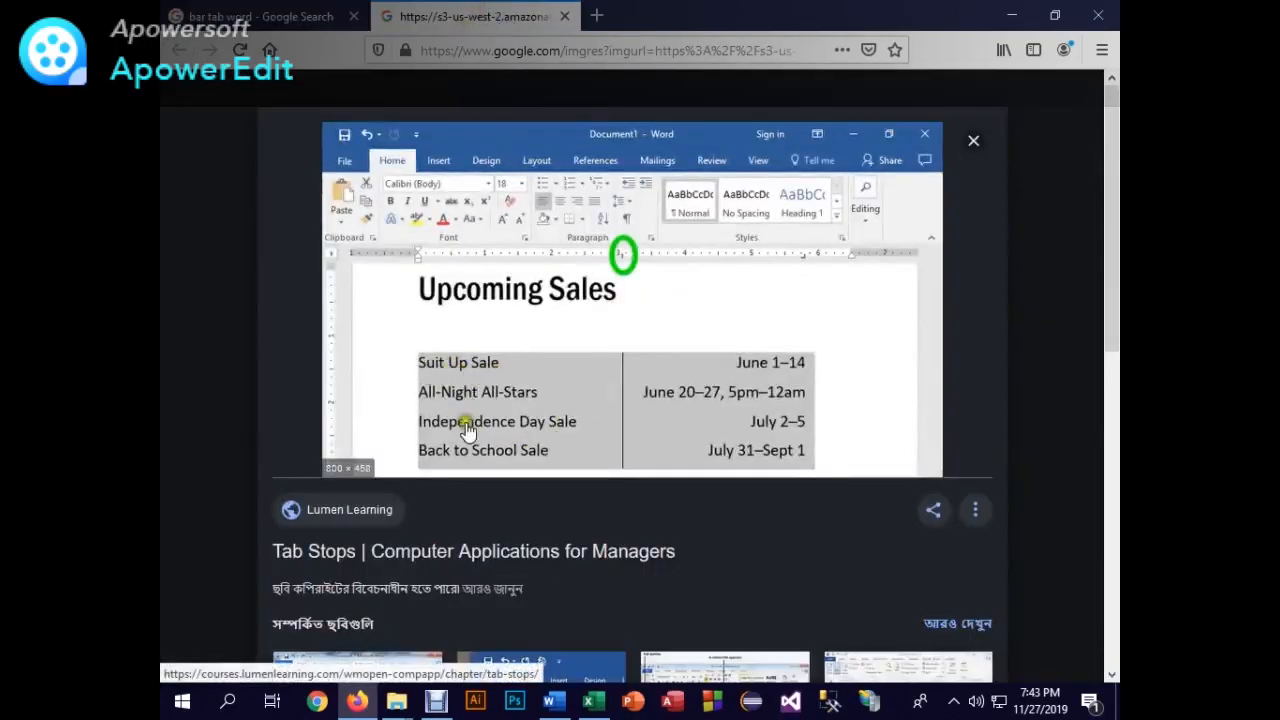
right_click(610, 302)
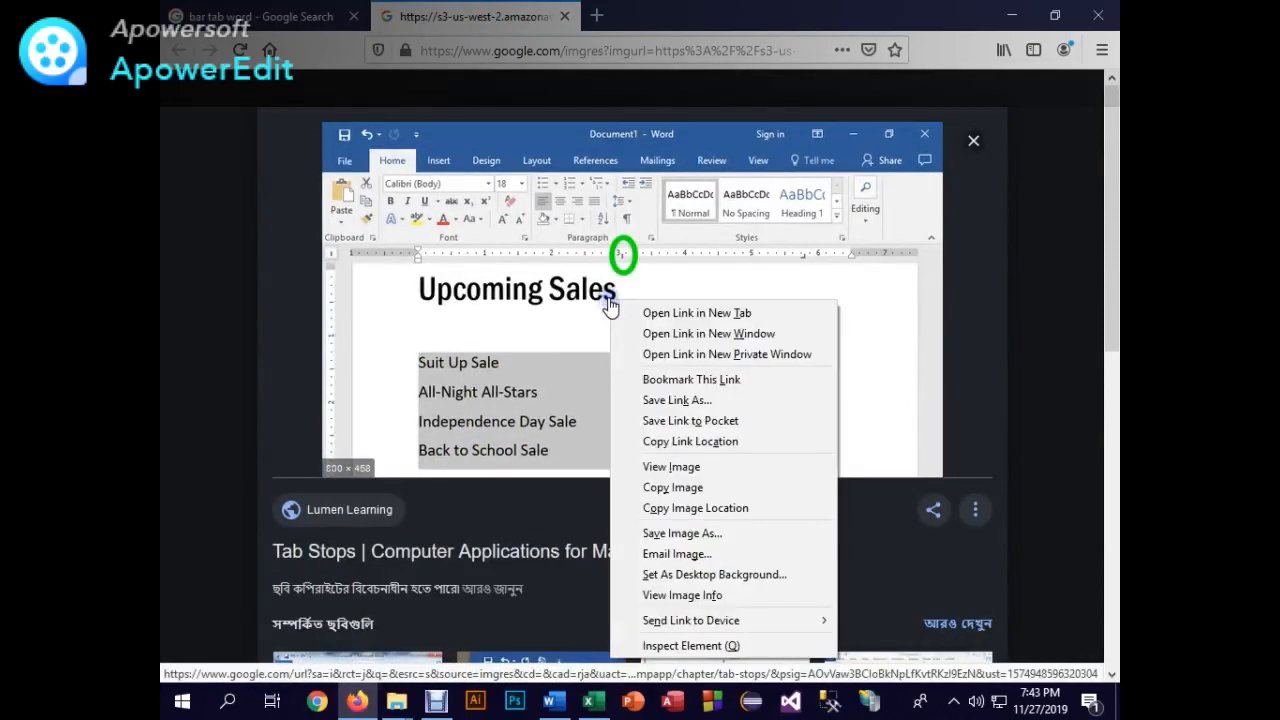
click(697, 486)
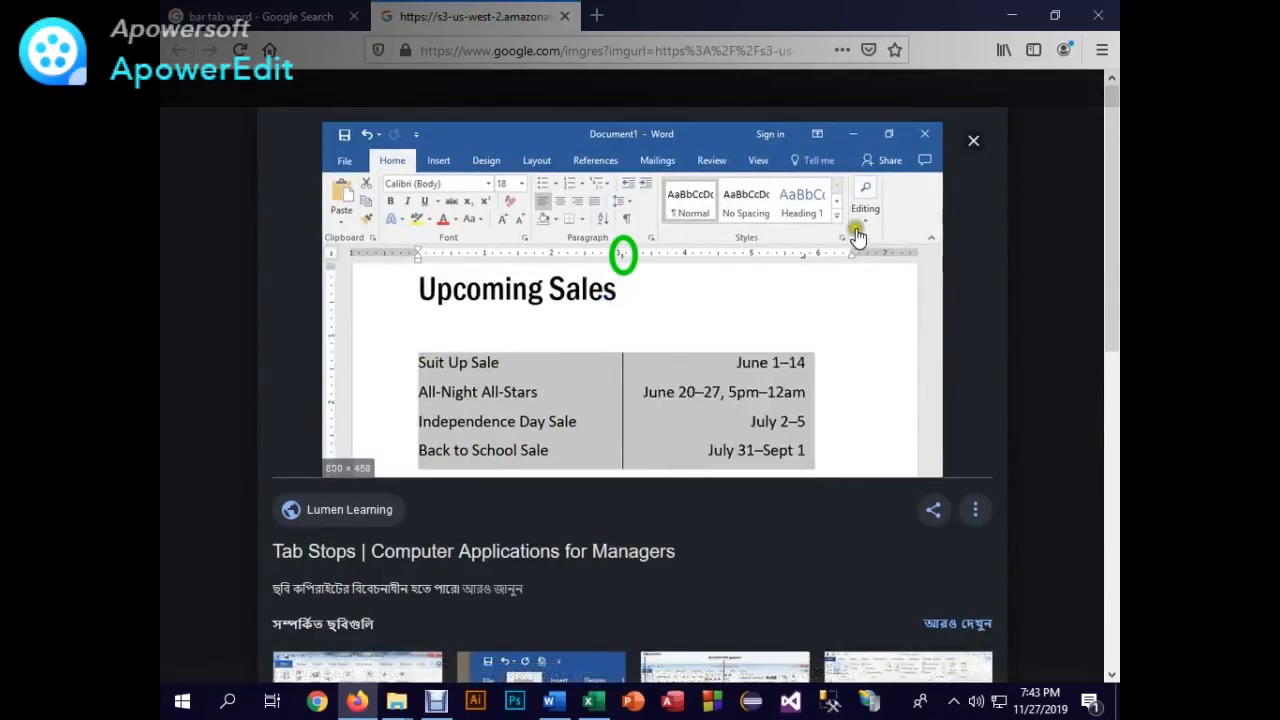
- Return to Word, paste the copied picture below the Bar Tab heading, and shrink it to about 5 inches wide
click(1012, 15)
click(387, 364)
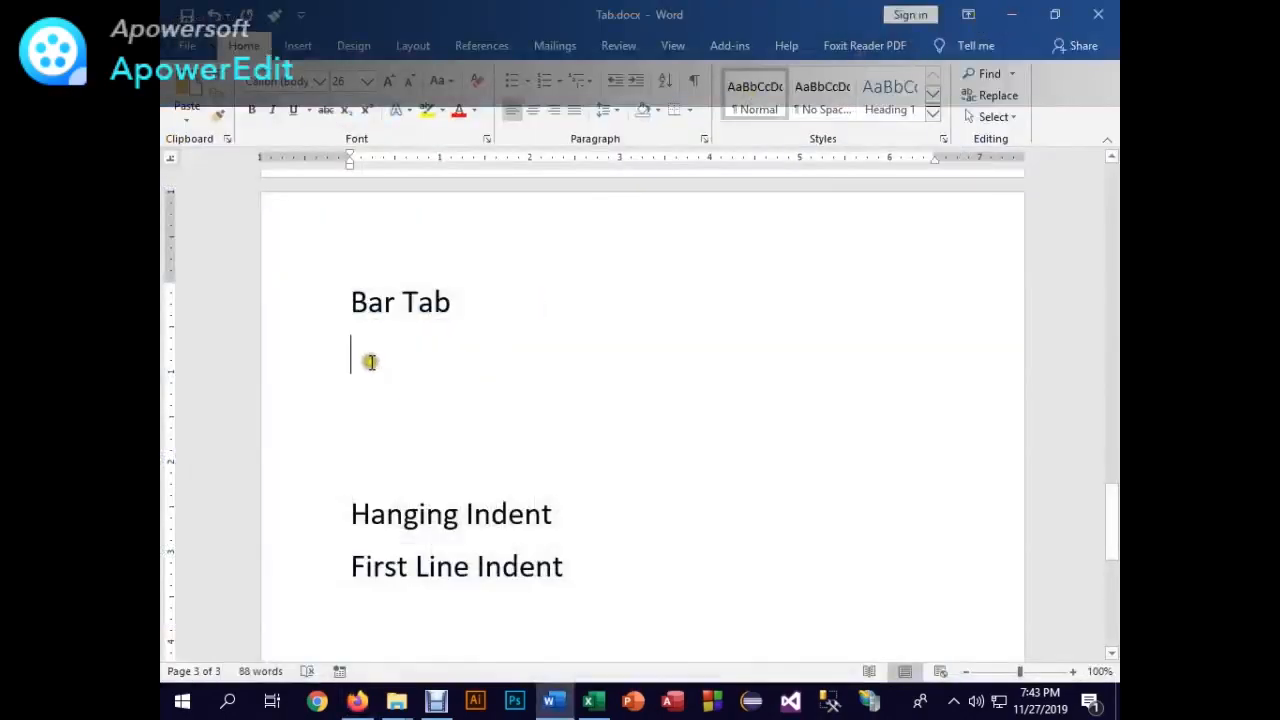
click(366, 360)
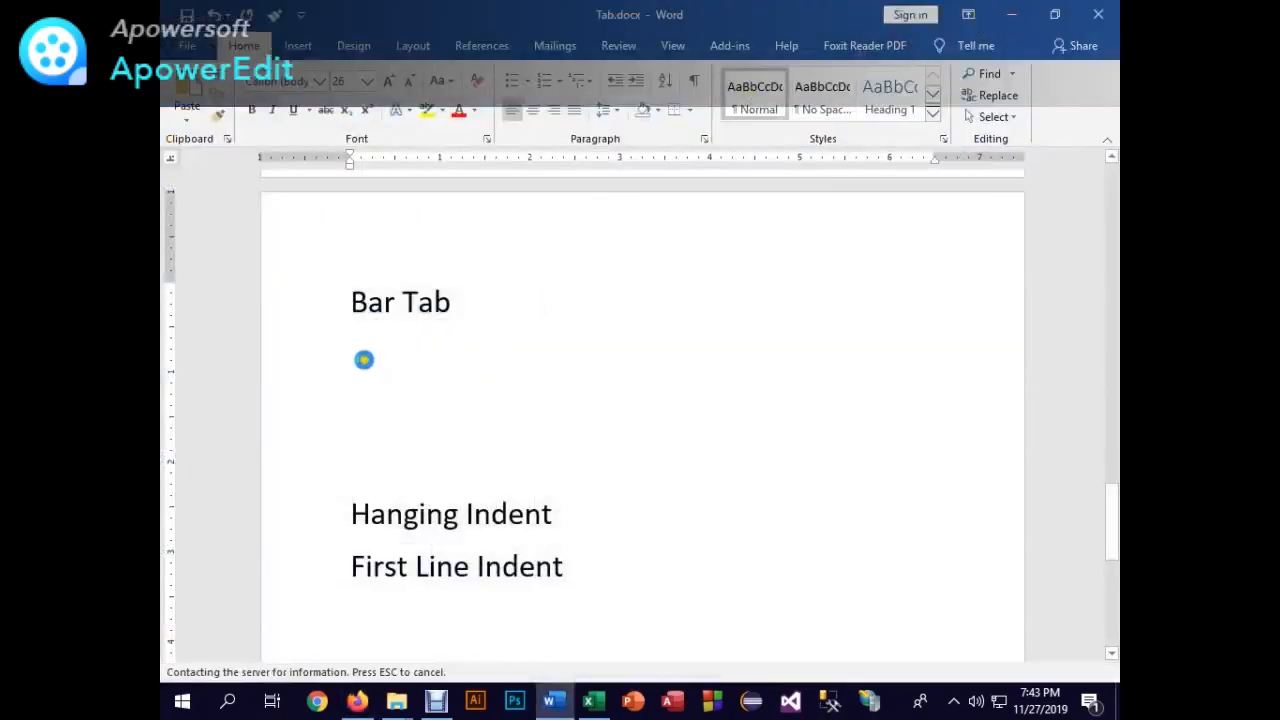
key(ctrl+v)
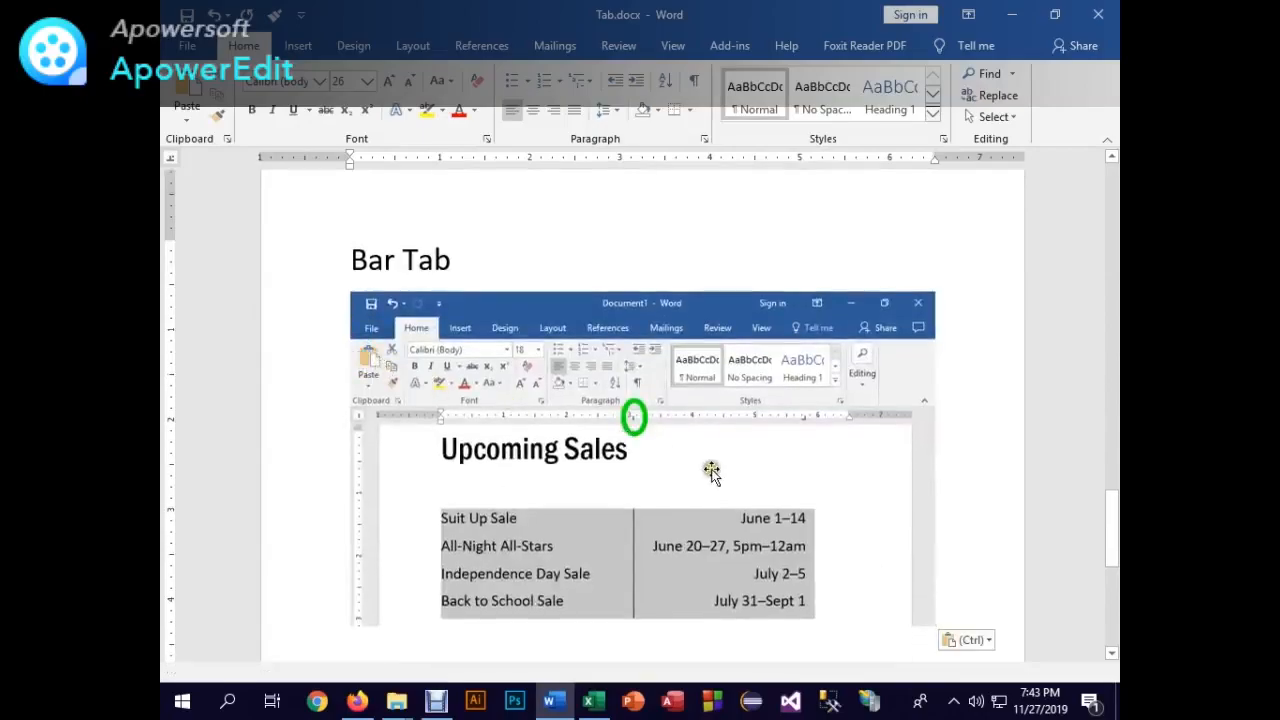
click(930, 620)
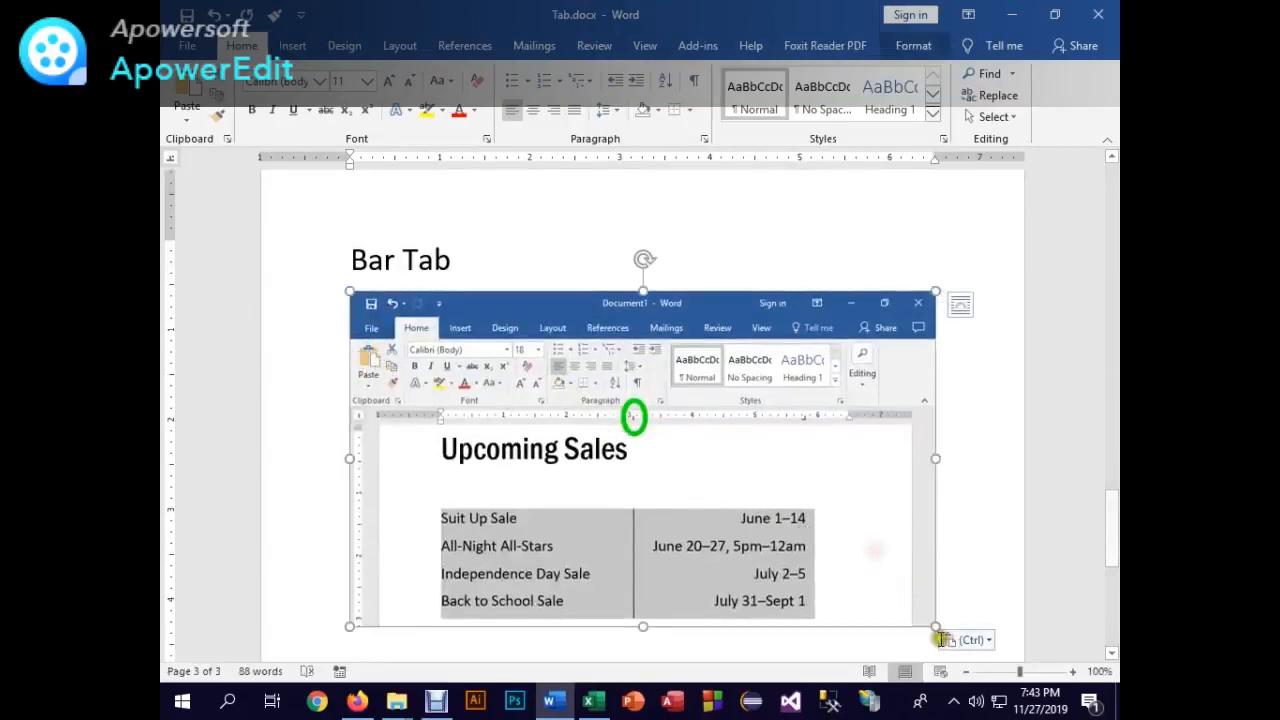
drag(936, 627, 797, 477)
- Below the picture, set the font size to 16, add blank lines, and enter the line "Upcoming Sales" followed by a new line
scroll(767, 603, down, 3)
click(391, 403)
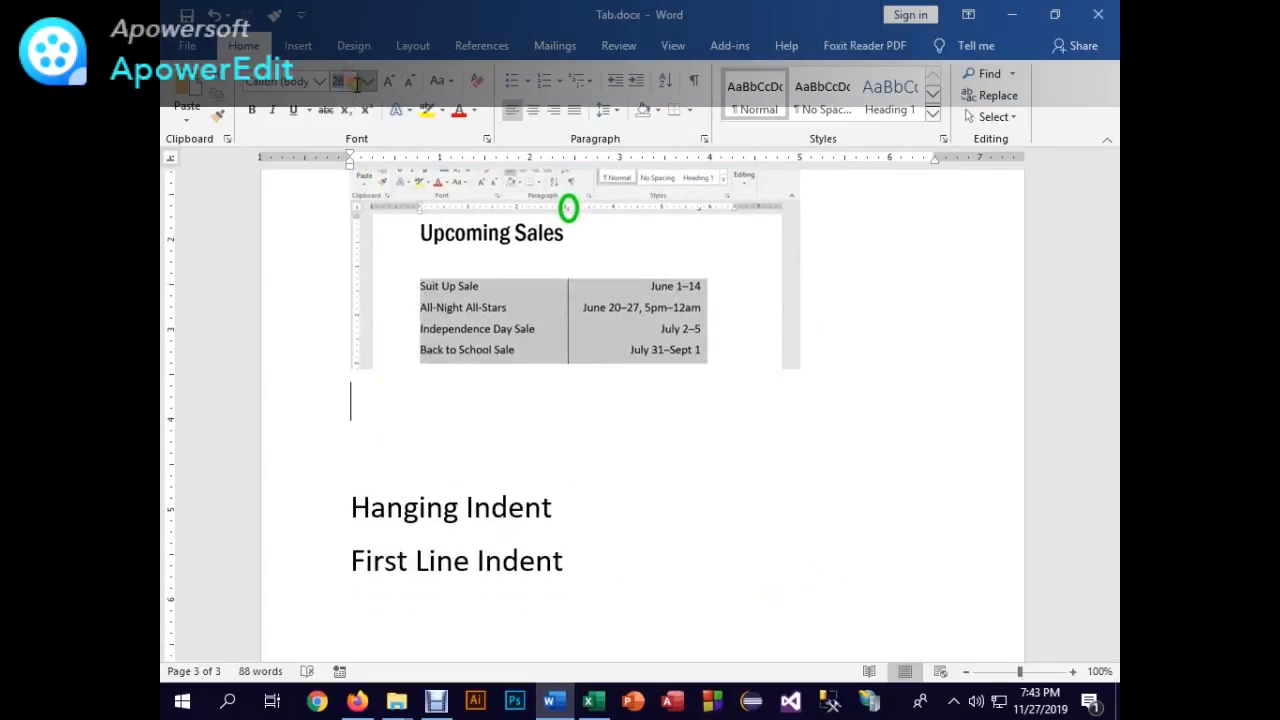
key(Return)
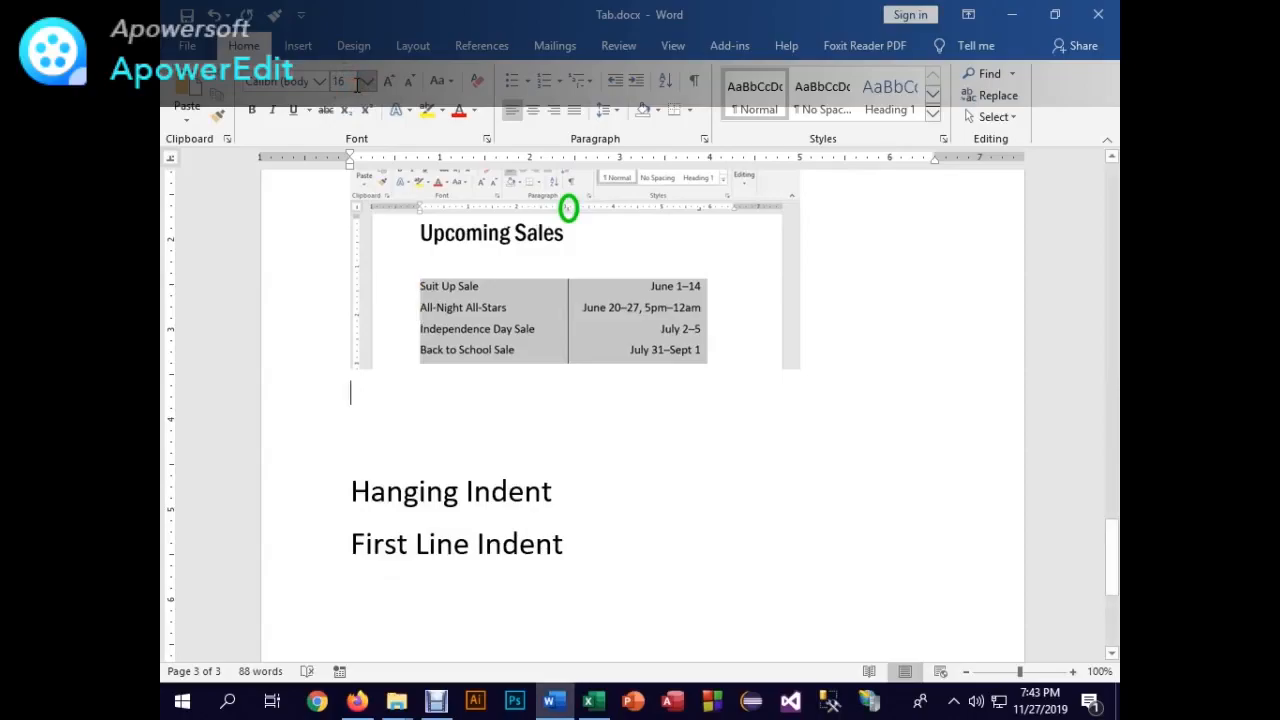
key(Return)
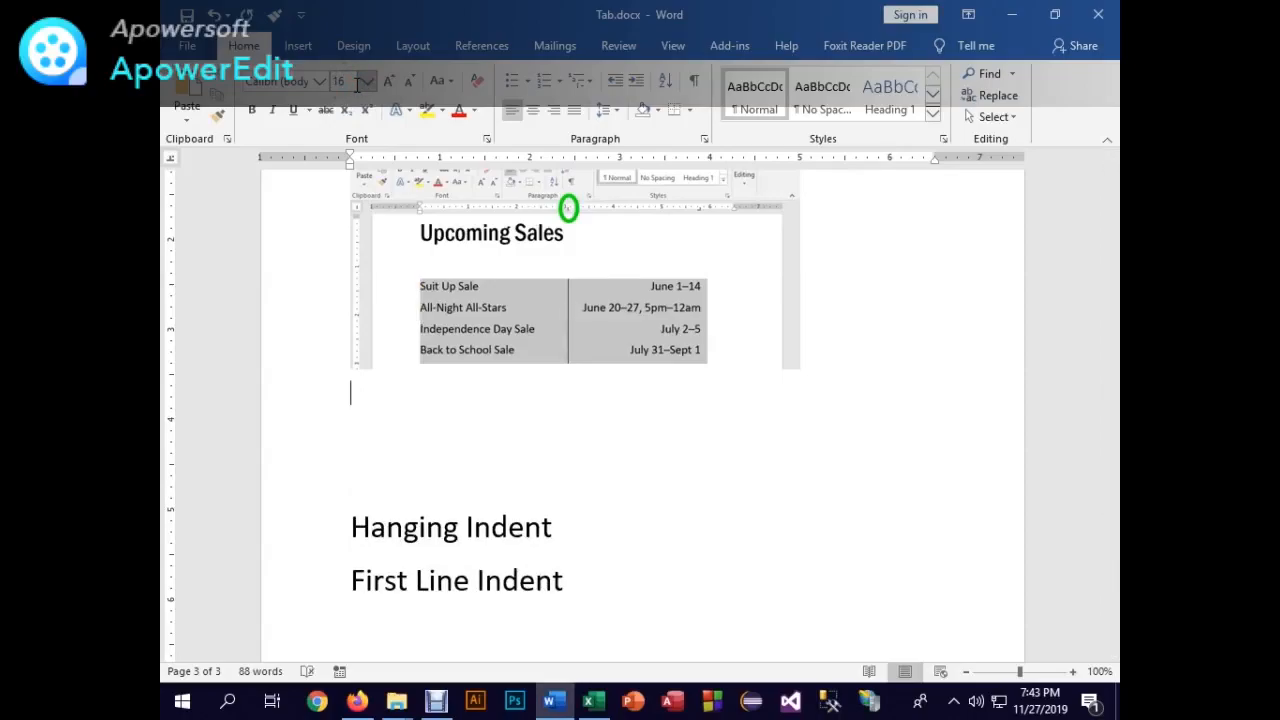
key(Return)
text(U)
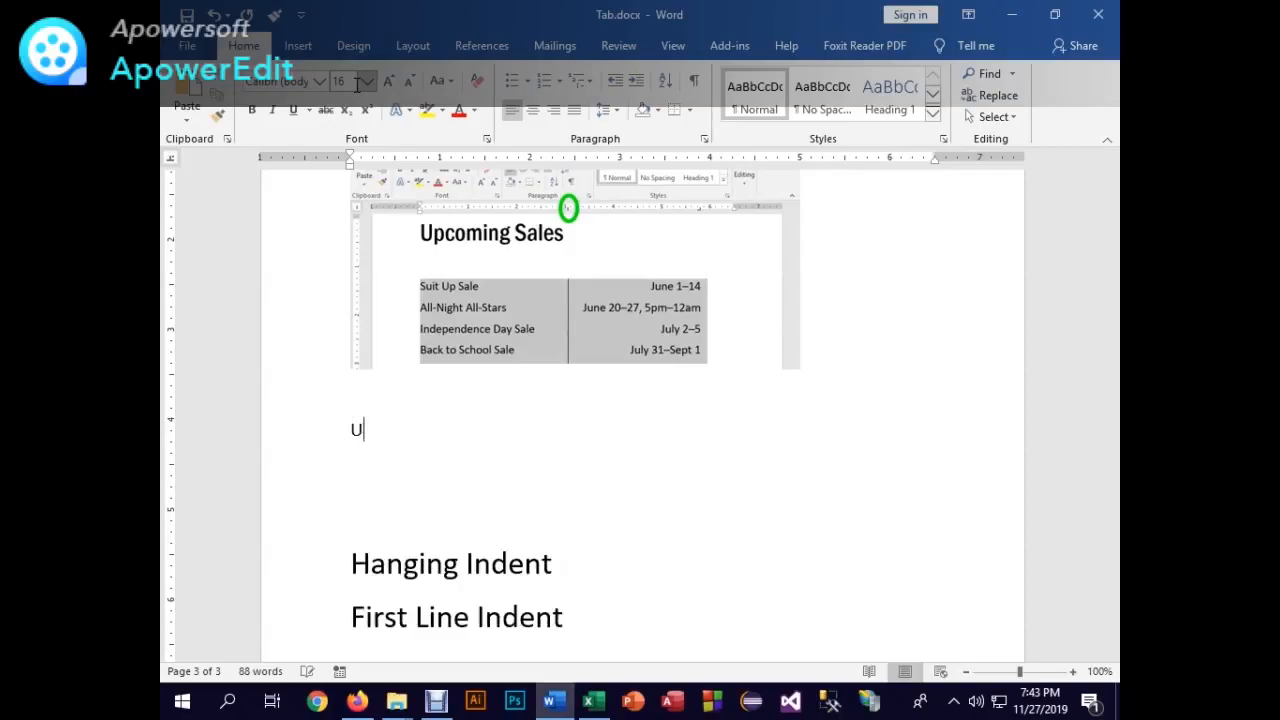
text(pcoming Sales)
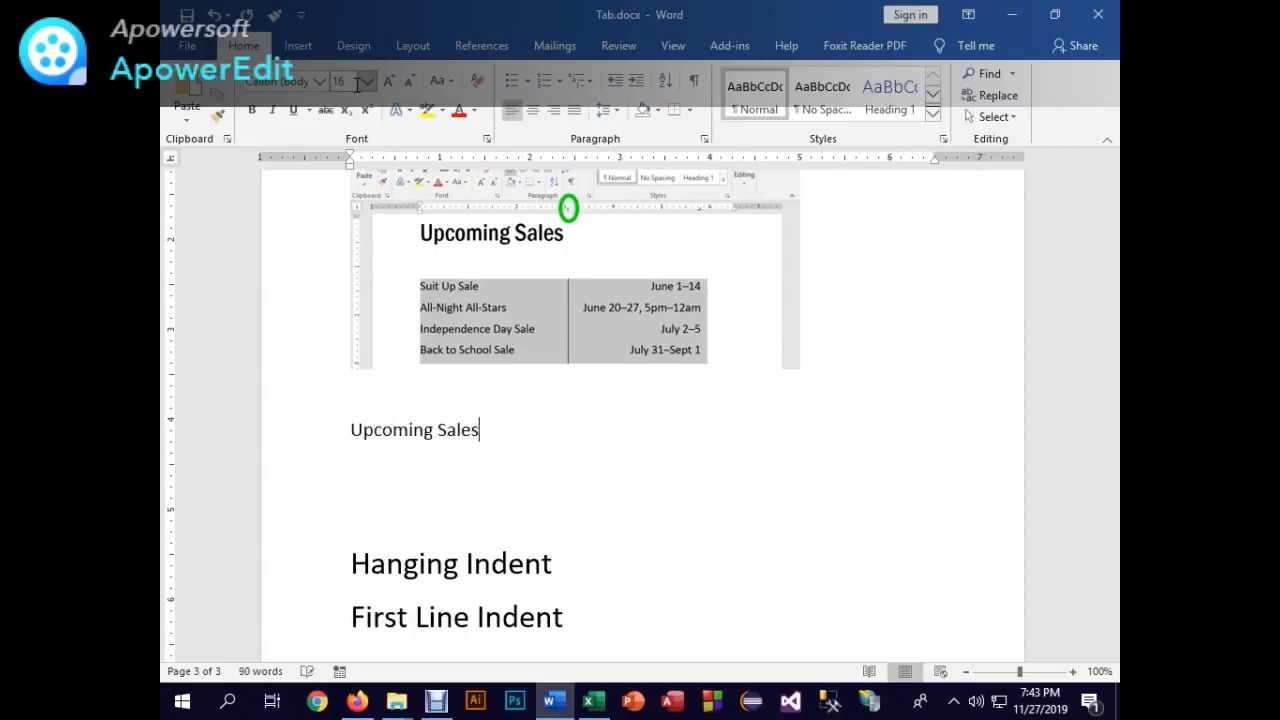
key(Return)
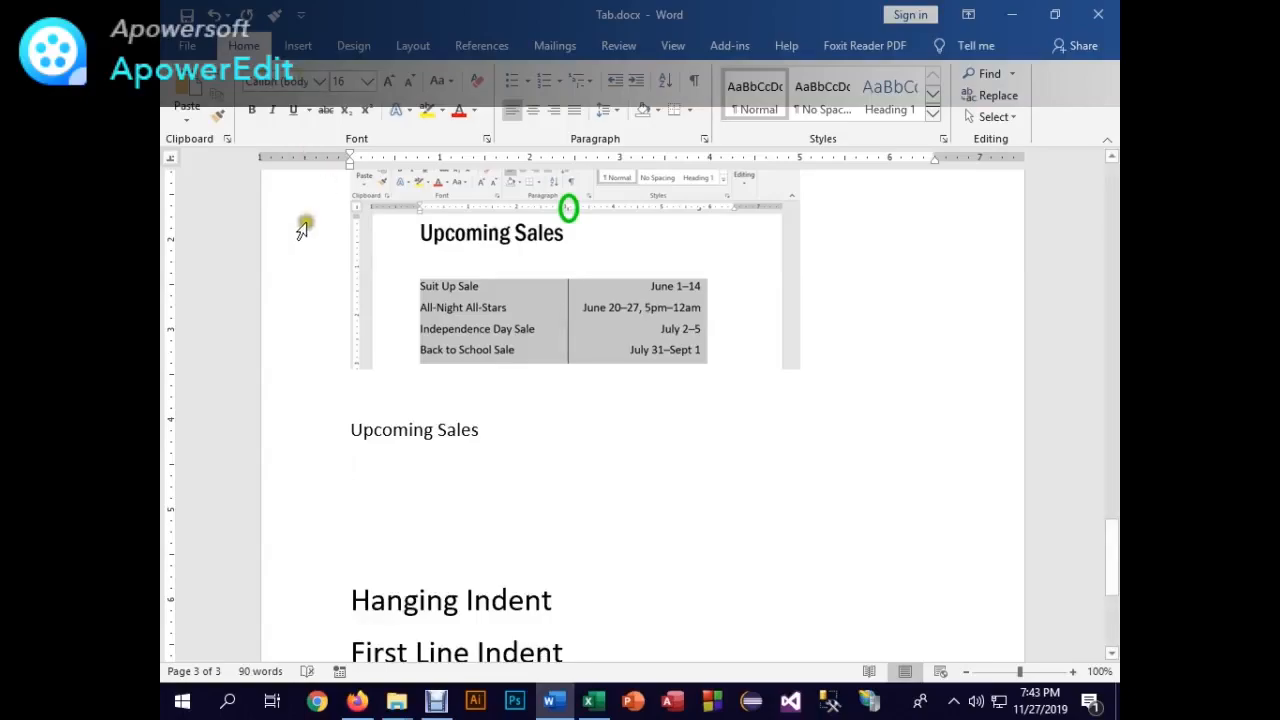
- Apply the Title style to the Upcoming Sales line and add another blank line below it
click(931, 117)
click(753, 158)
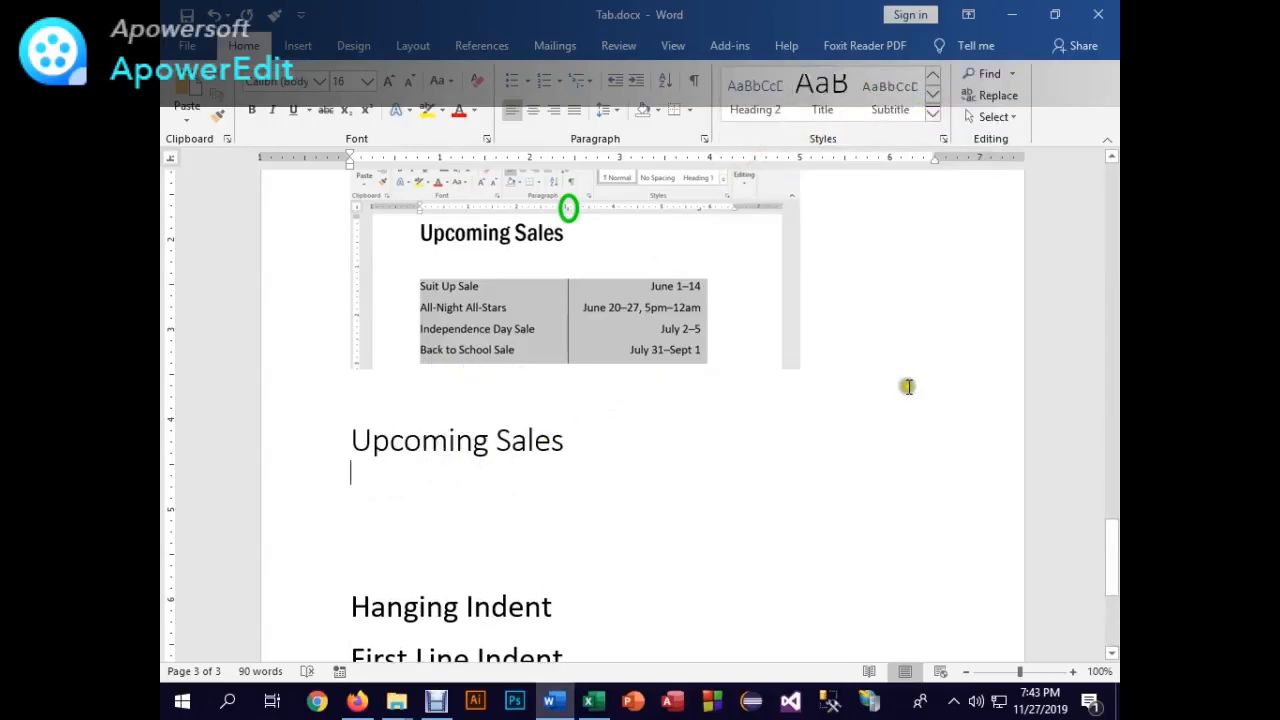
key(Return)
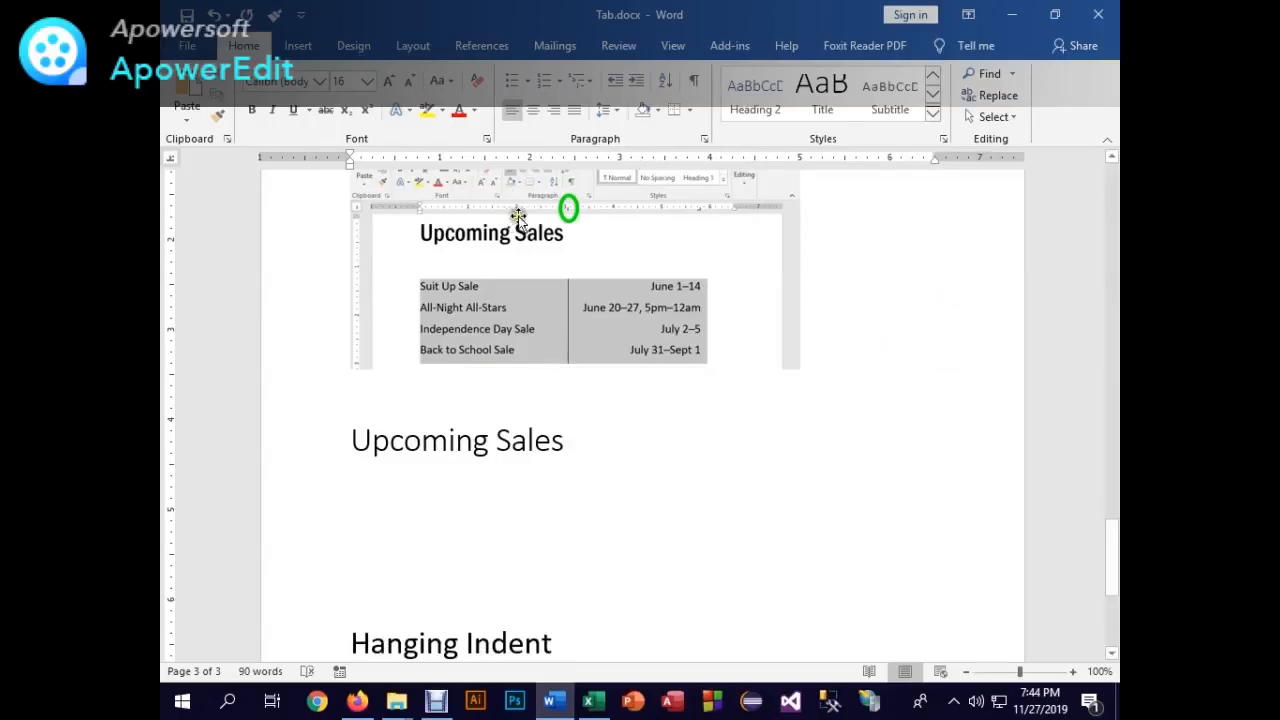
scroll(543, 357, up, 3)
scroll(543, 357, down, 1)
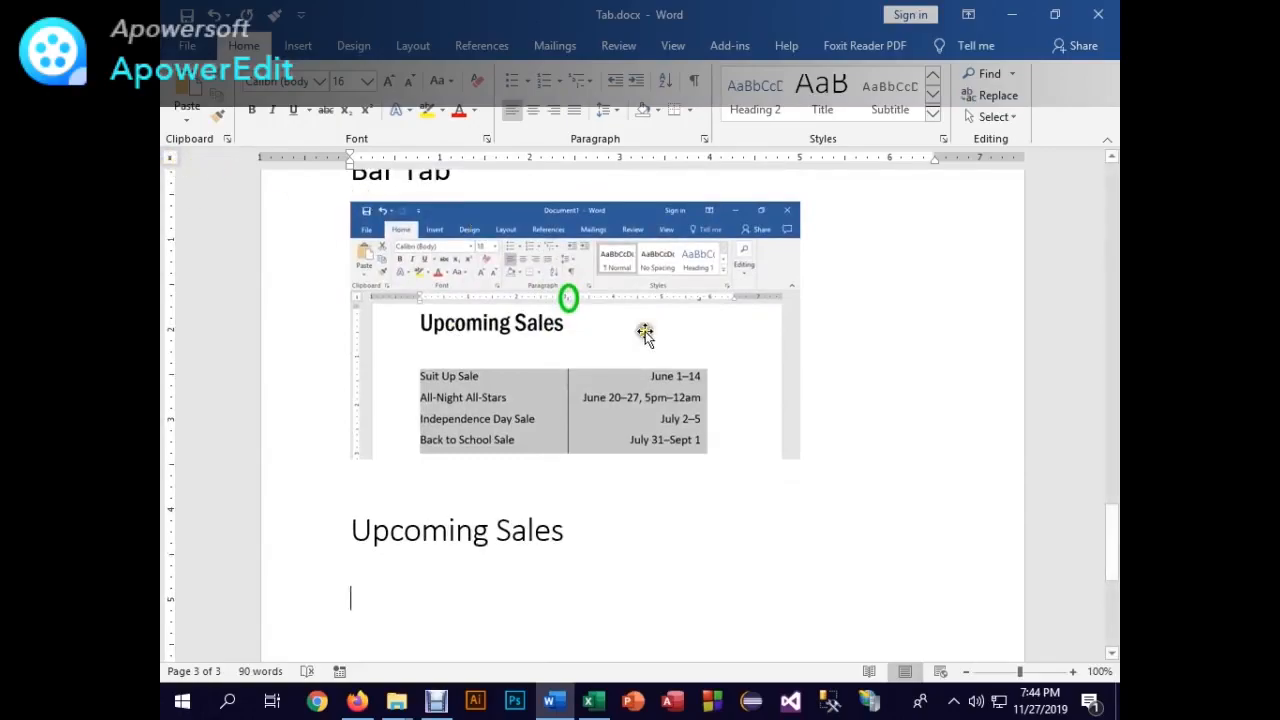
- On the blank line below the Upcoming Sales title, set a bar tab at 2.75 inches and enter "Suit Up Sale" followed by a tab
scroll(686, 383, down, 3)
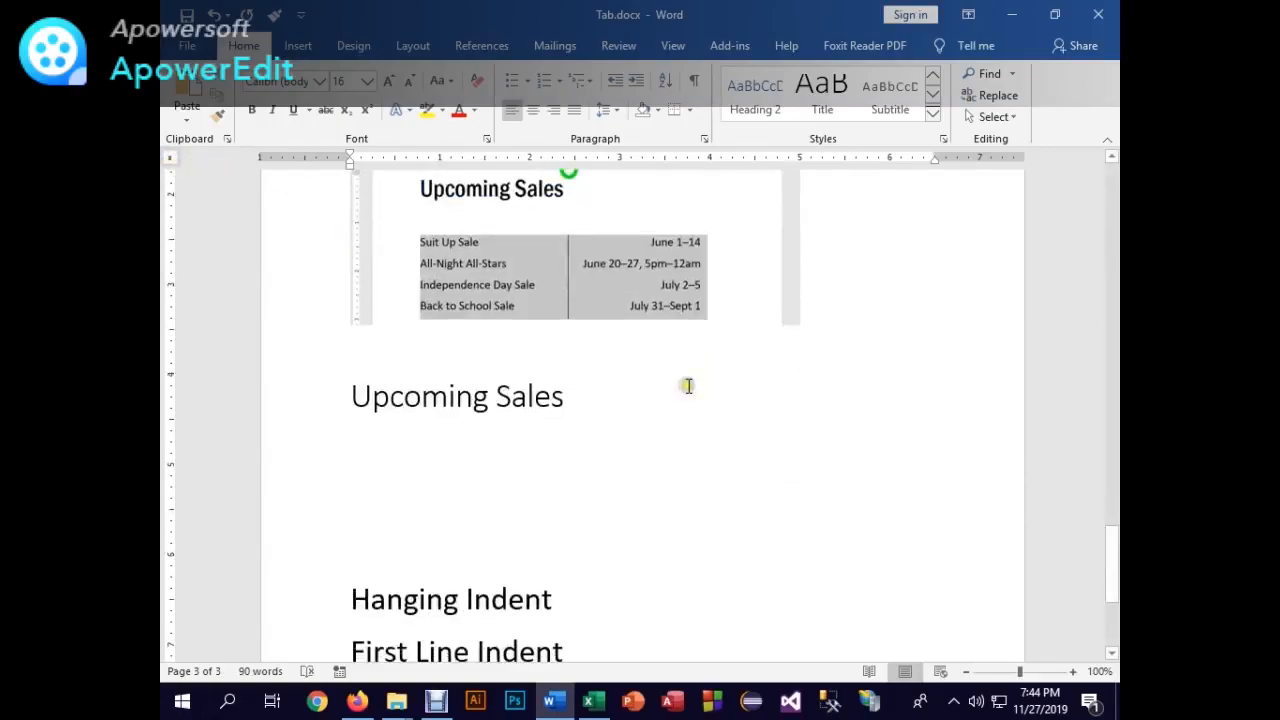
click(598, 157)
key(Tab)
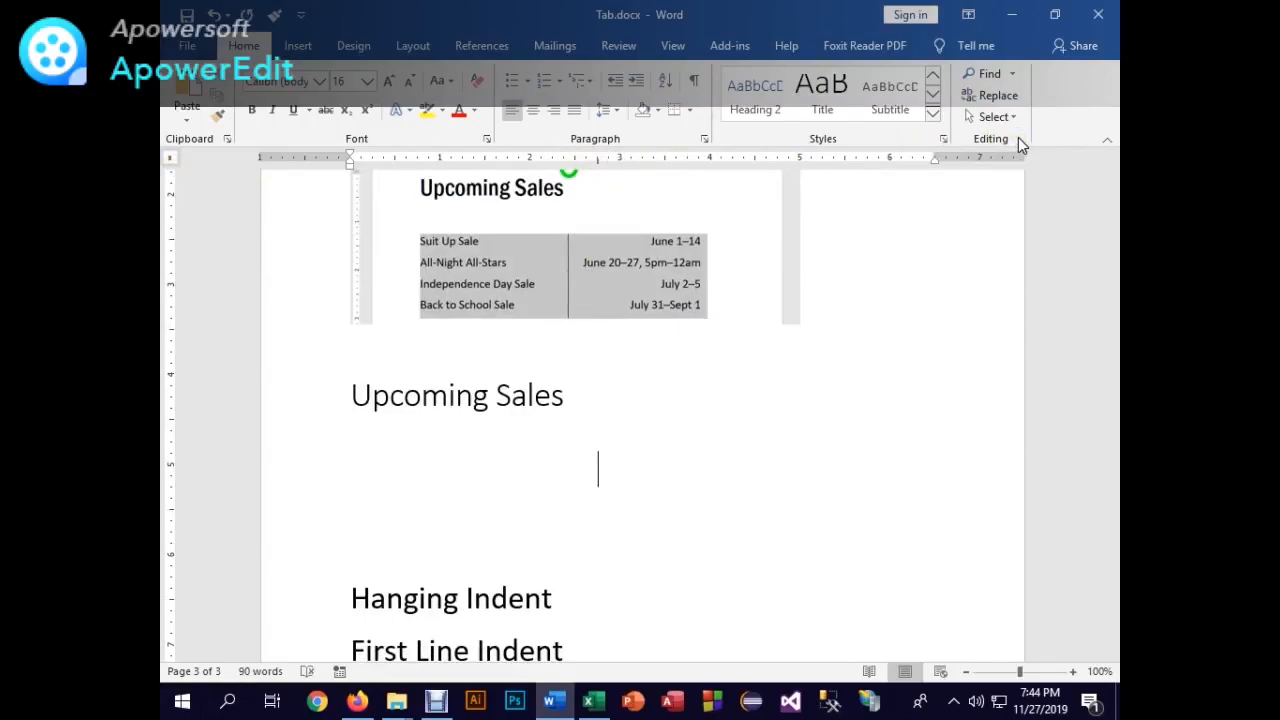
text(Suit Up Sale)
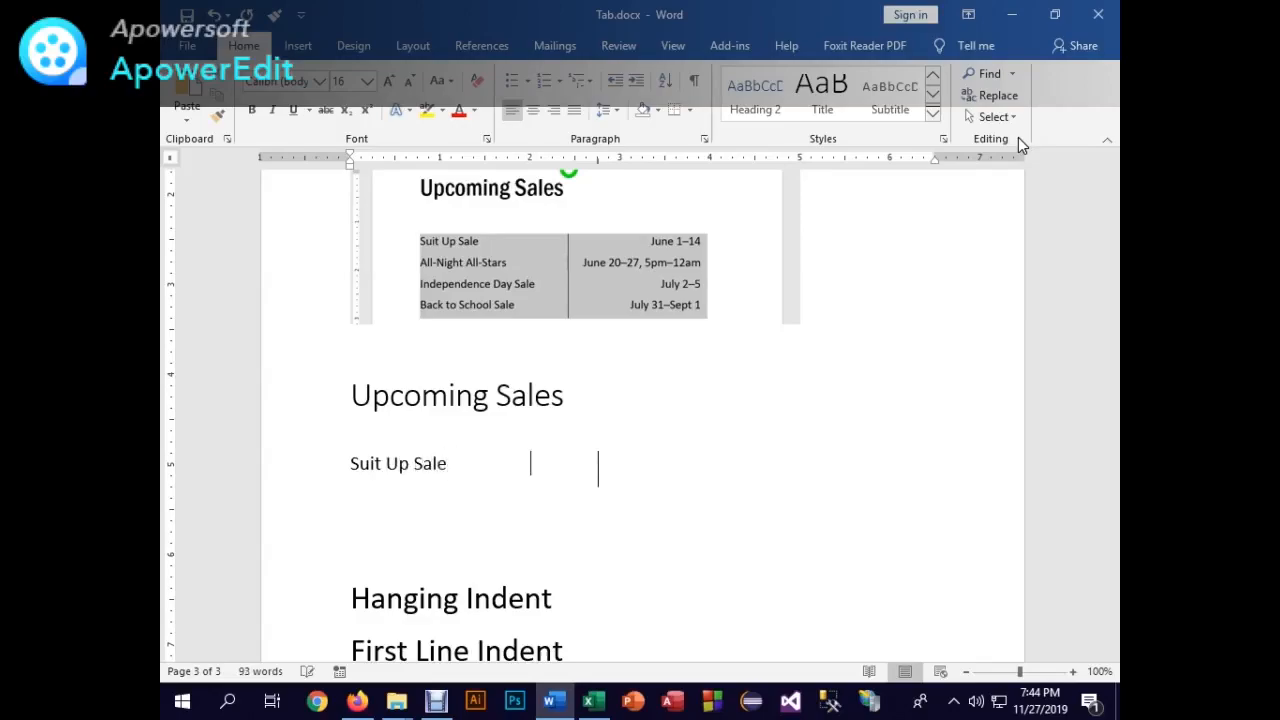
key(Tab)
text(J)
key(BackSpace)
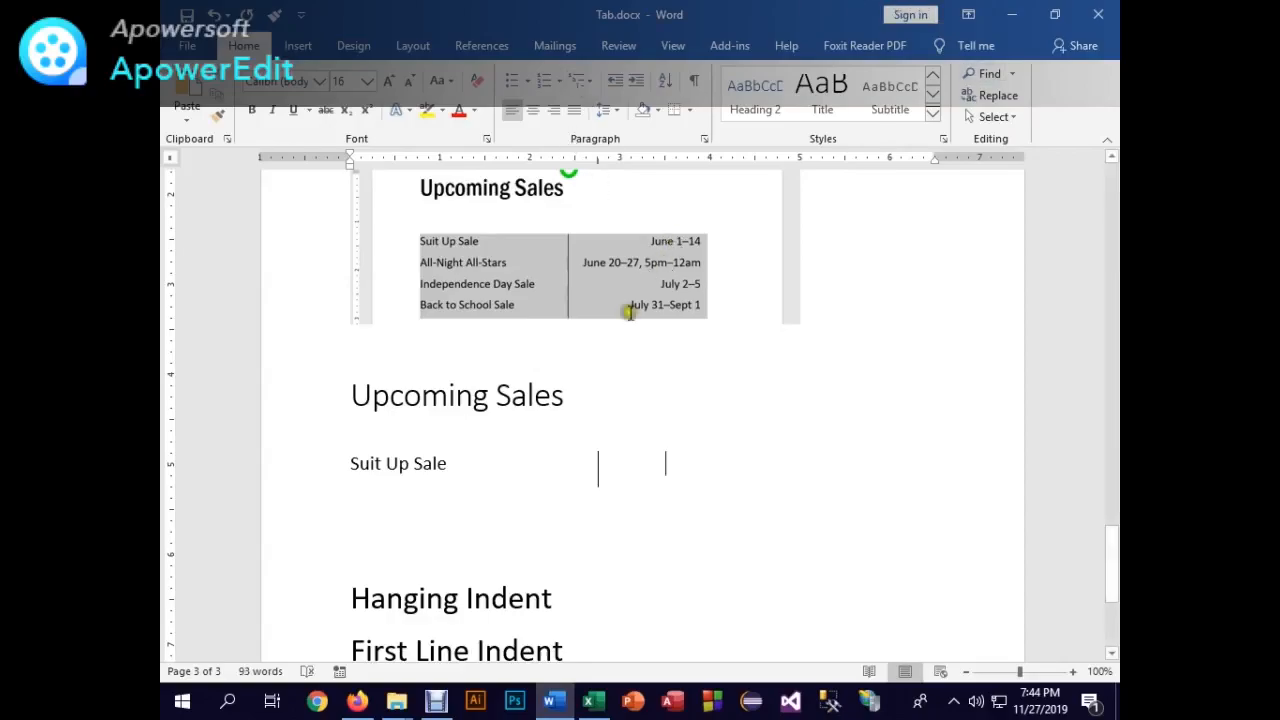
- Add a left tab stop at about 4.5 inches to the Suit Up Sale line
click(174, 159)
click(173, 159)
click(173, 159)
click(748, 160)
click(756, 160)
- Show the formatting marks, delete the surplus tab characters after Suit Up Sale, and hide the marks again
click(693, 80)
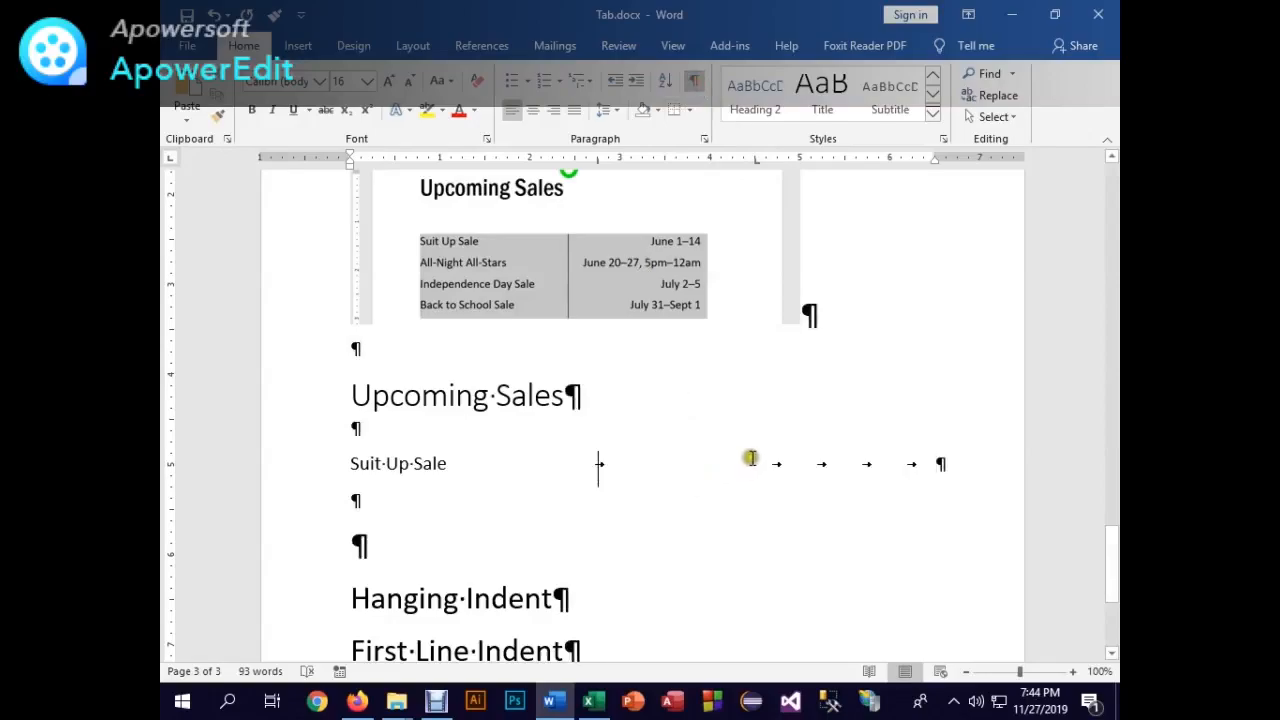
key(BackSpace)
key(BackSpace)
key(BackSpace)
key(BackSpace)
key(BackSpace)
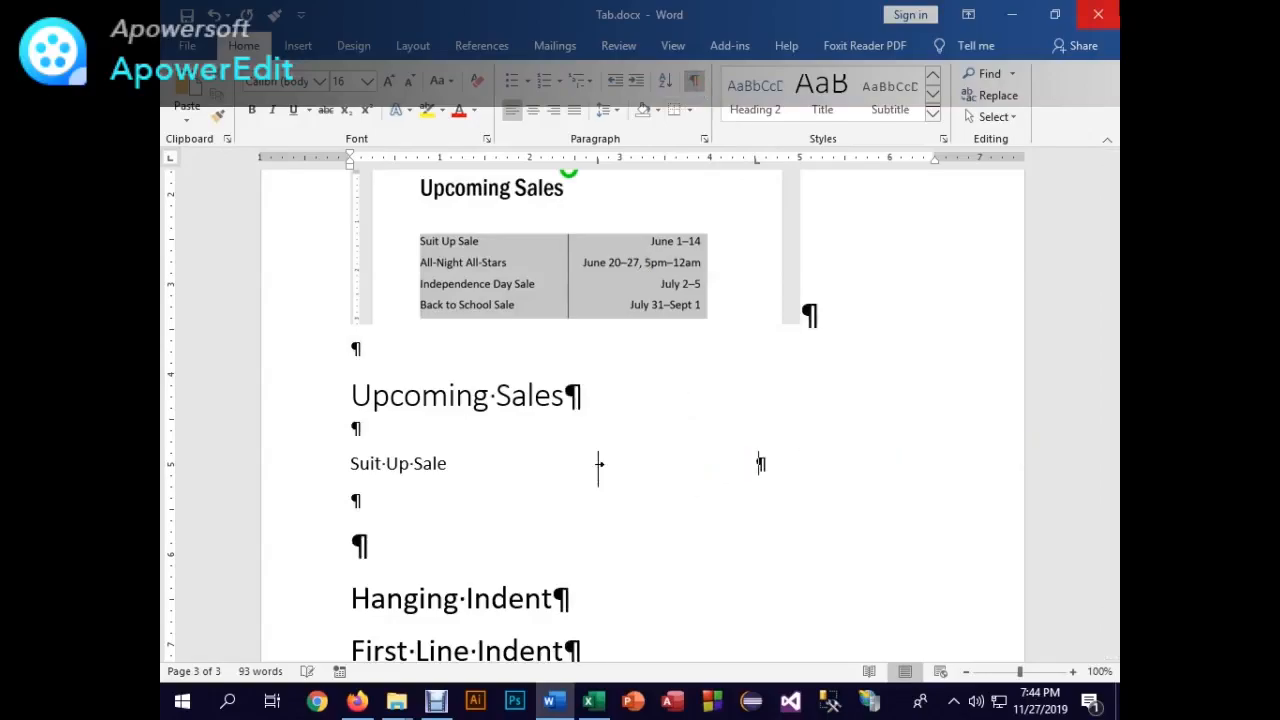
key(Tab)
click(695, 80)
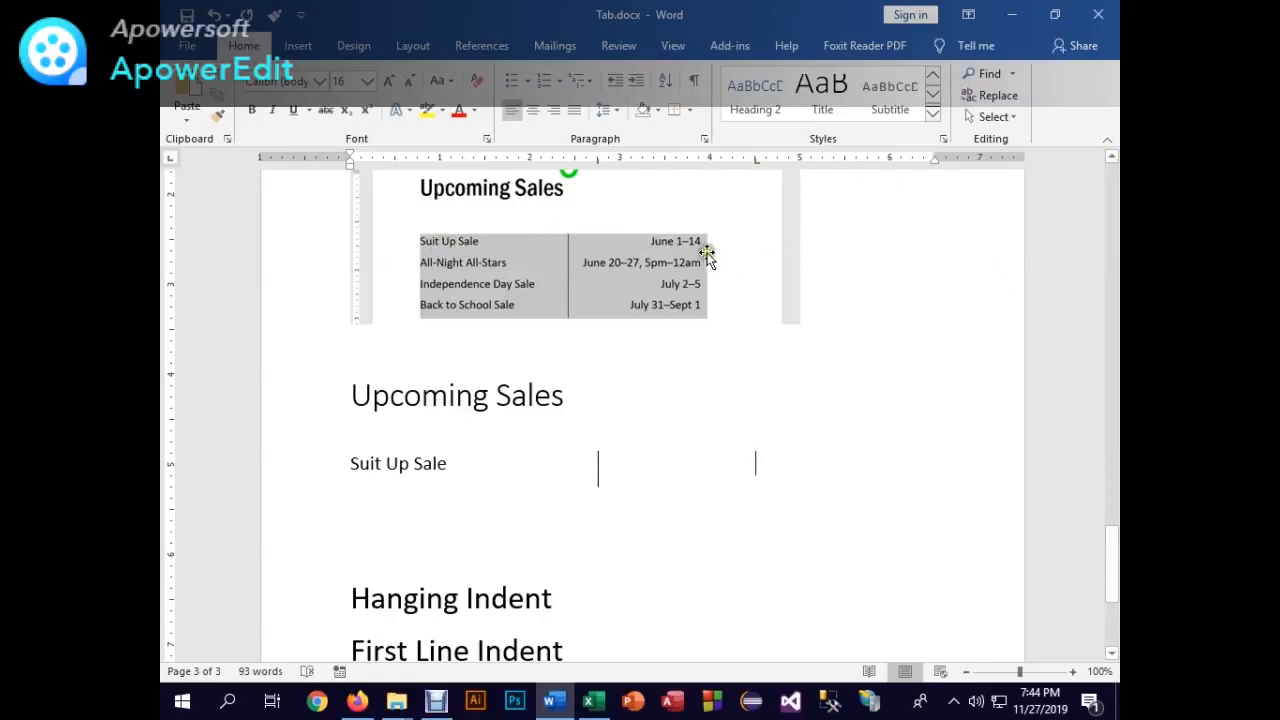
- Replace the 4.5-inch tab stop with a right tab at 5 inches and enter "June 1-14" at it on the Suit Up Sale line
click(167, 160)
click(167, 160)
drag(756, 160, 798, 162)
key(Tab)
text(June 1-14)
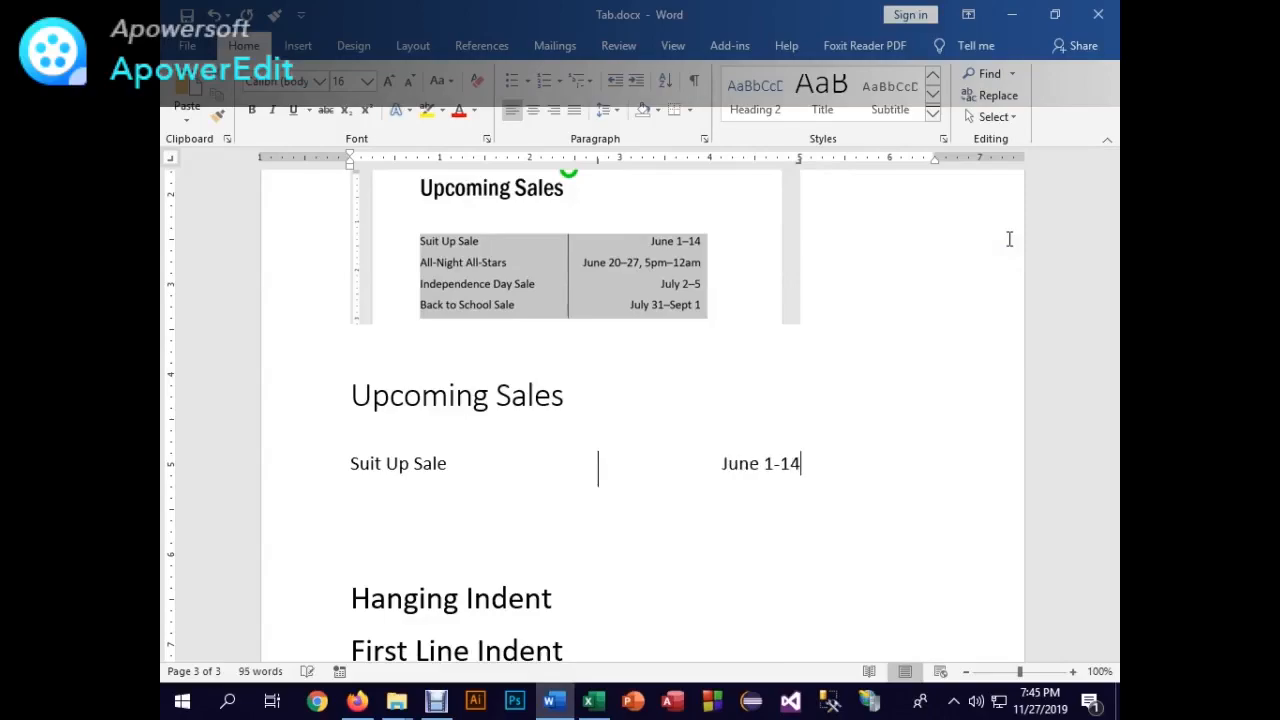
- Add a second row reading "All-Night All-Stars" with "June 20-27, 5pm-12am" at the right tab
key(Return)
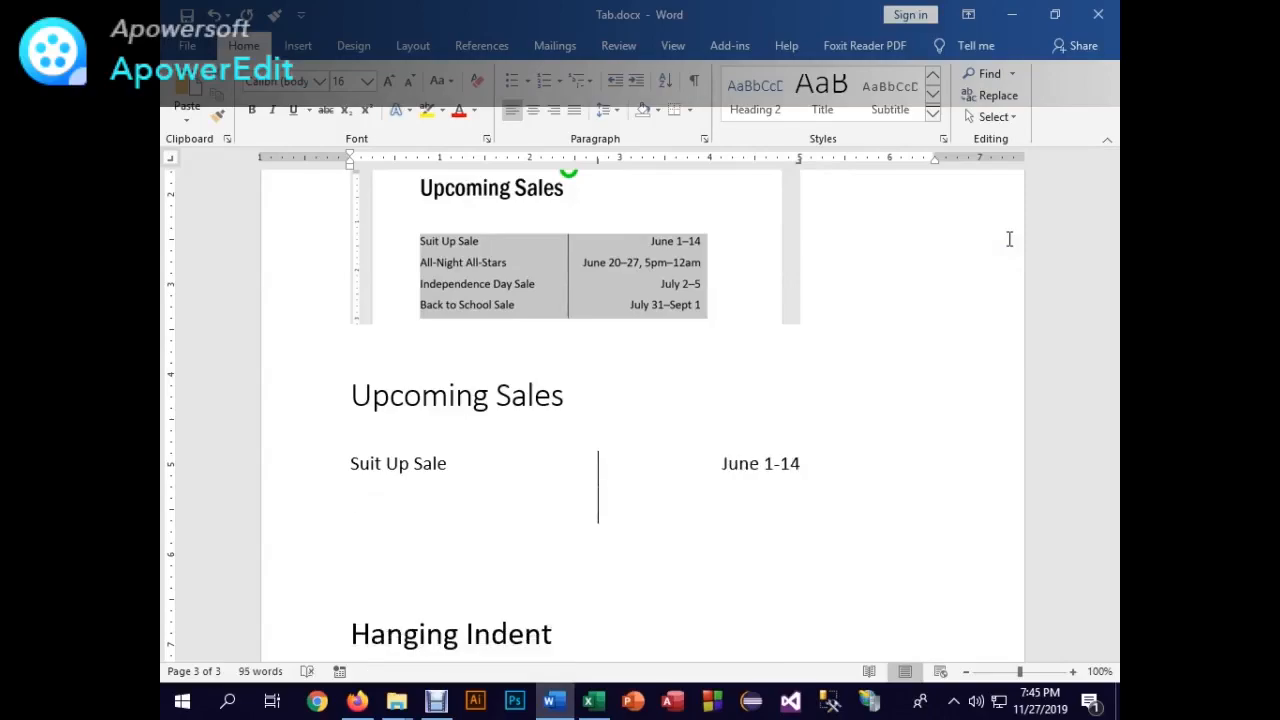
text(All )
text(Night All )
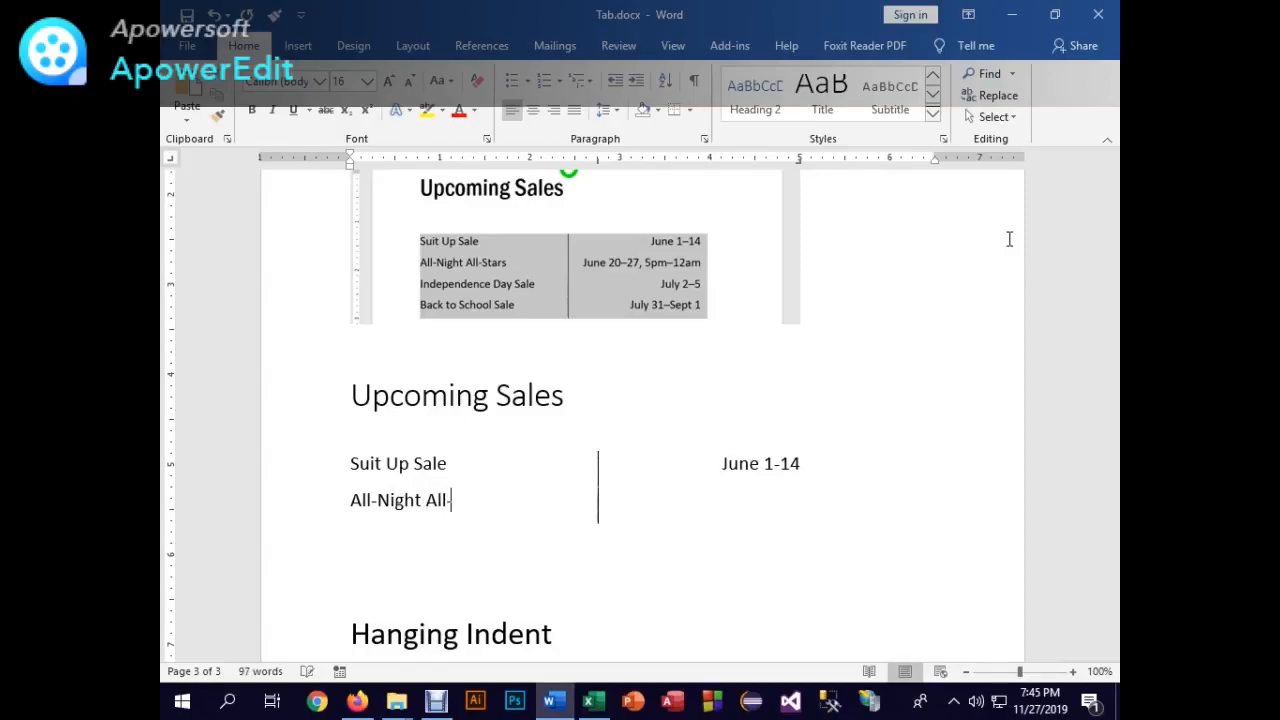
text(StarsJune 20-)
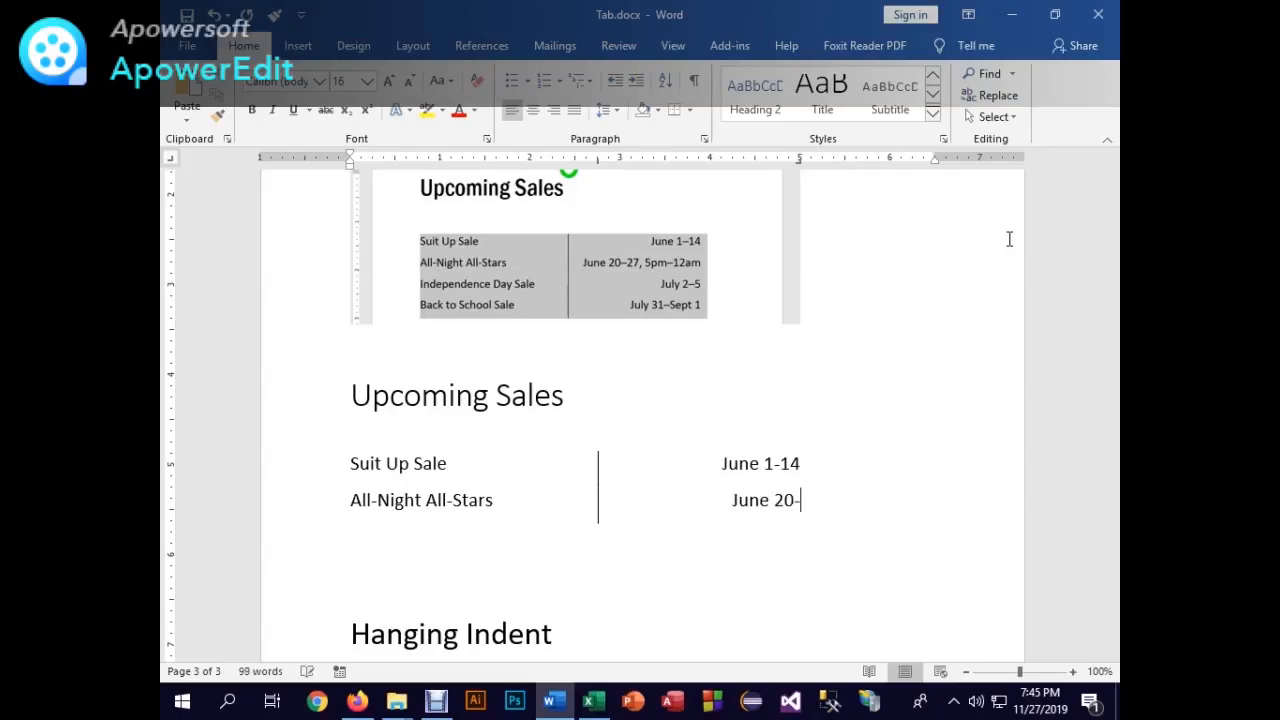
text(27,)
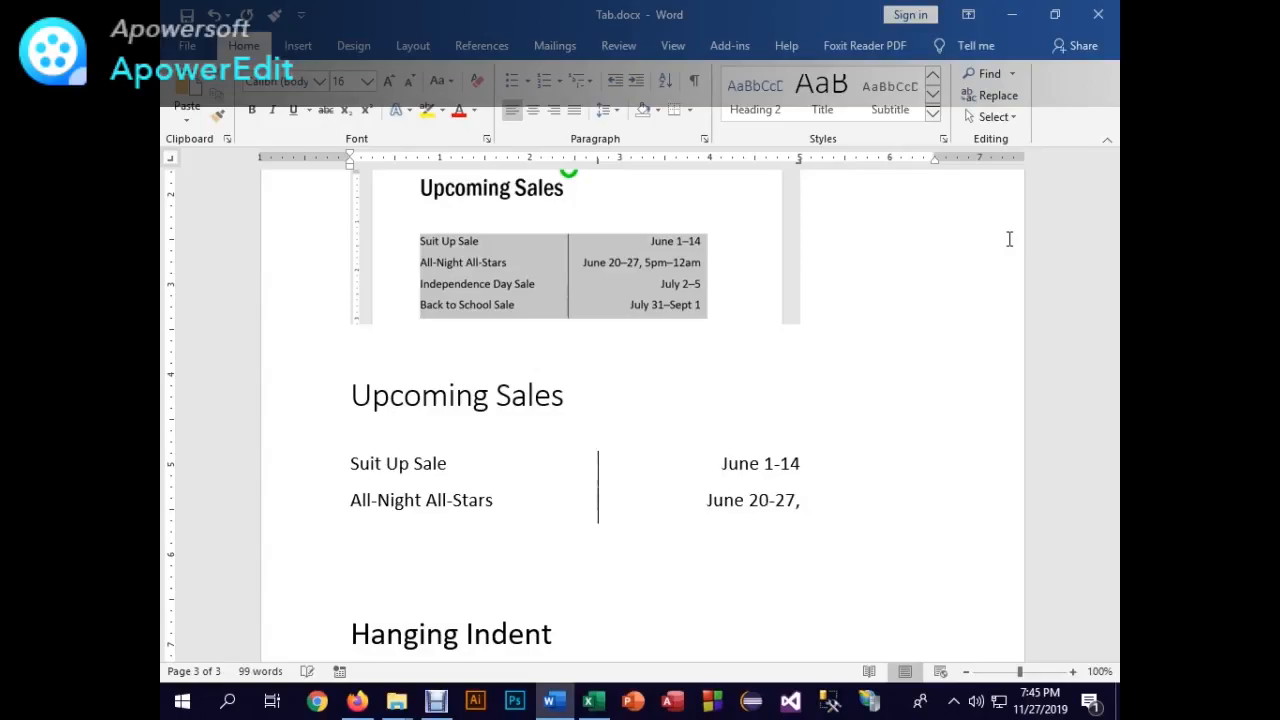
text( 5pm)
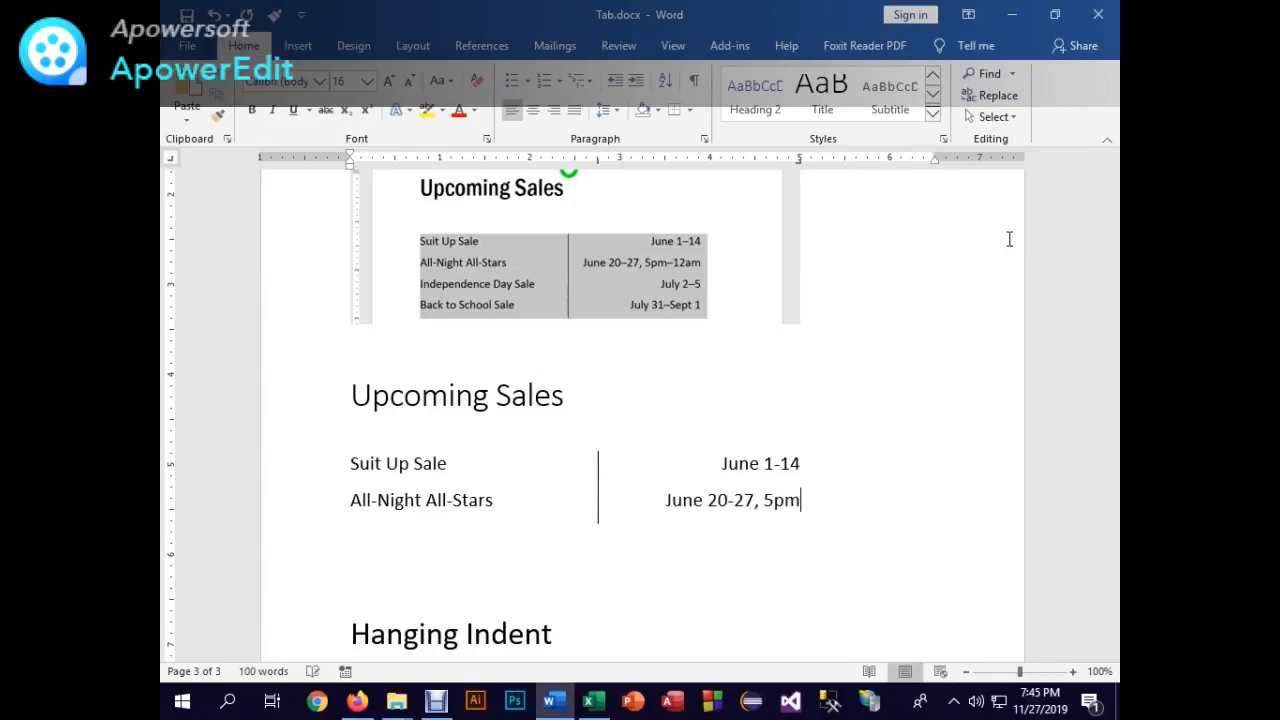
text(-)
text(1)
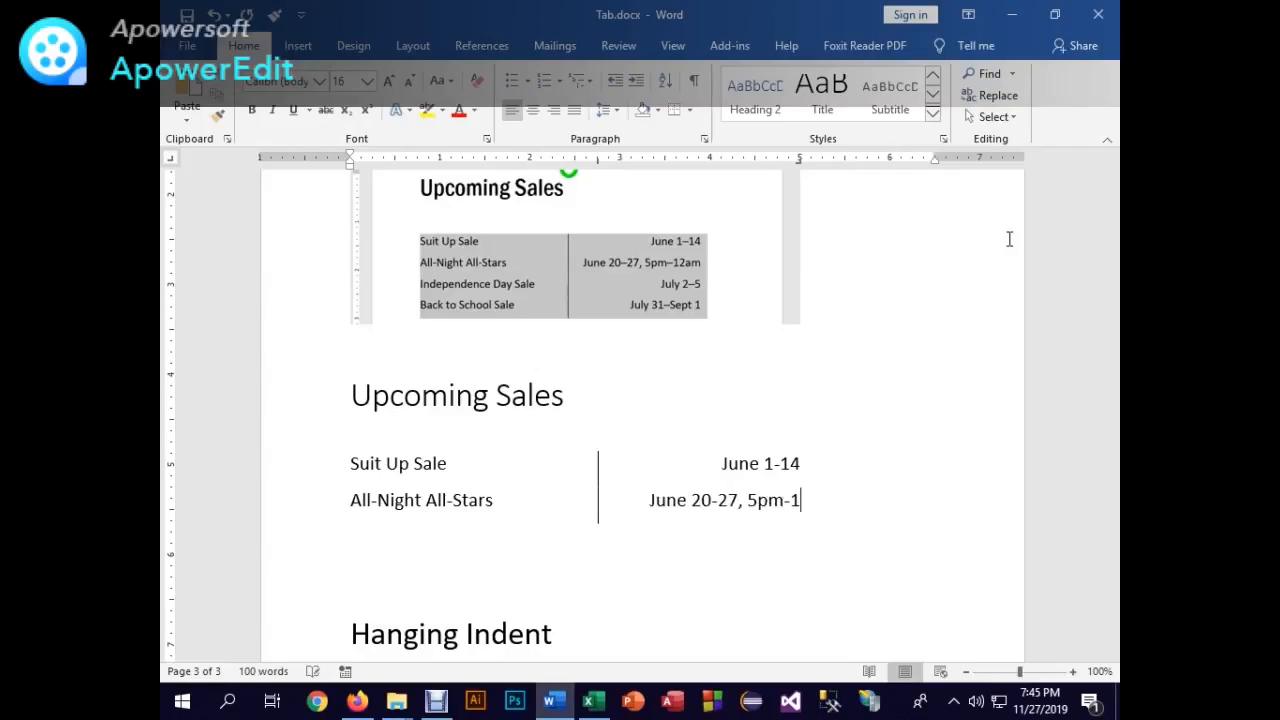
text(2am)
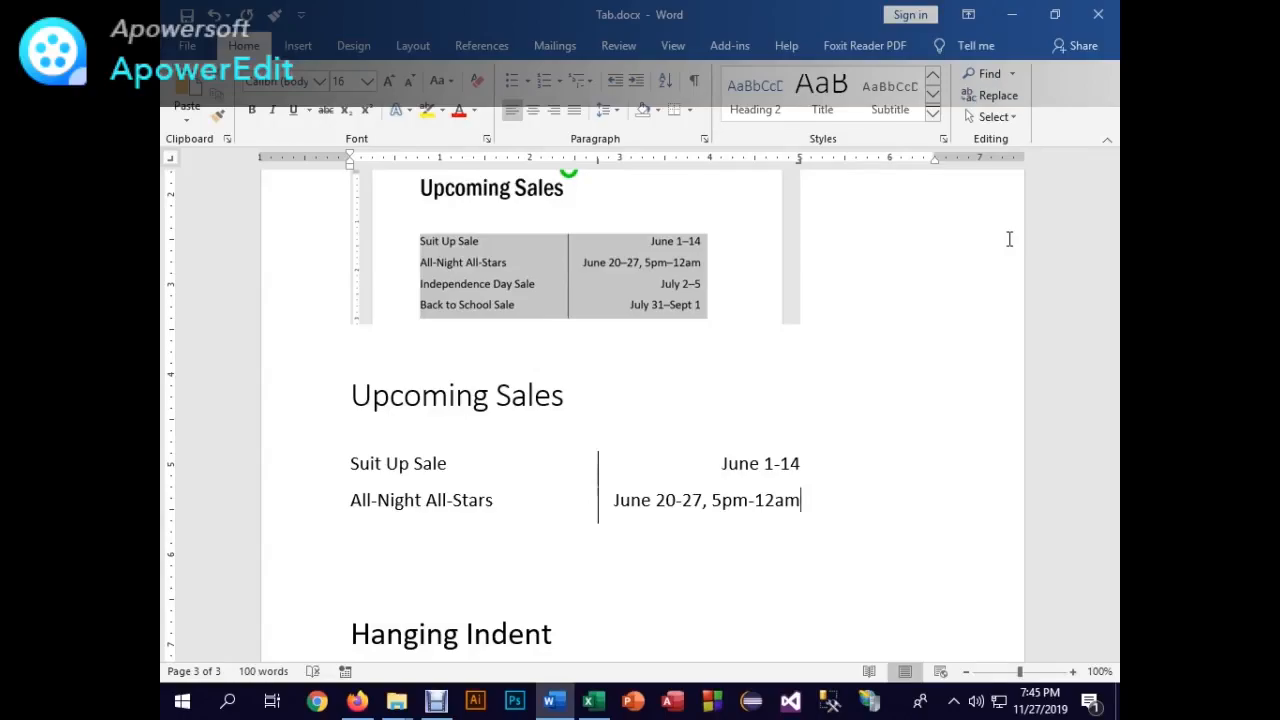
- Add a third row reading "Independence Day Sale" with "July 2-5" at the right tab
key(Return)
text(Inde)
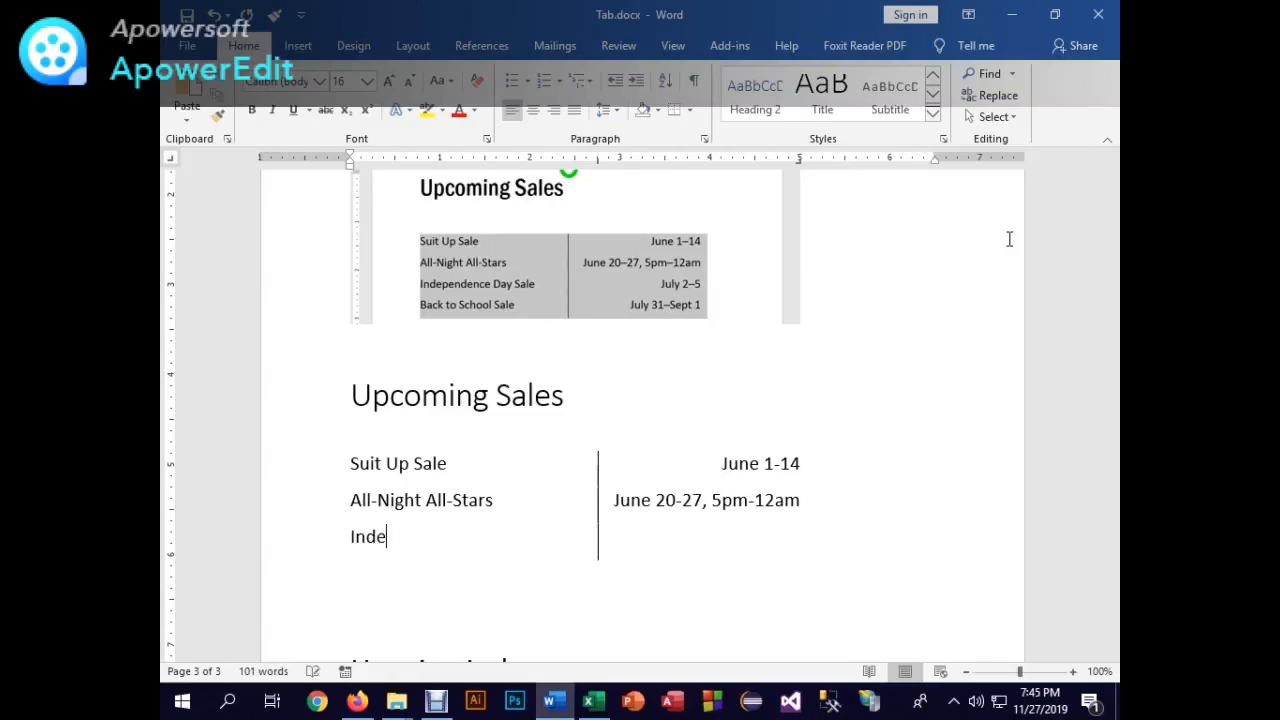
text(pendence Da)
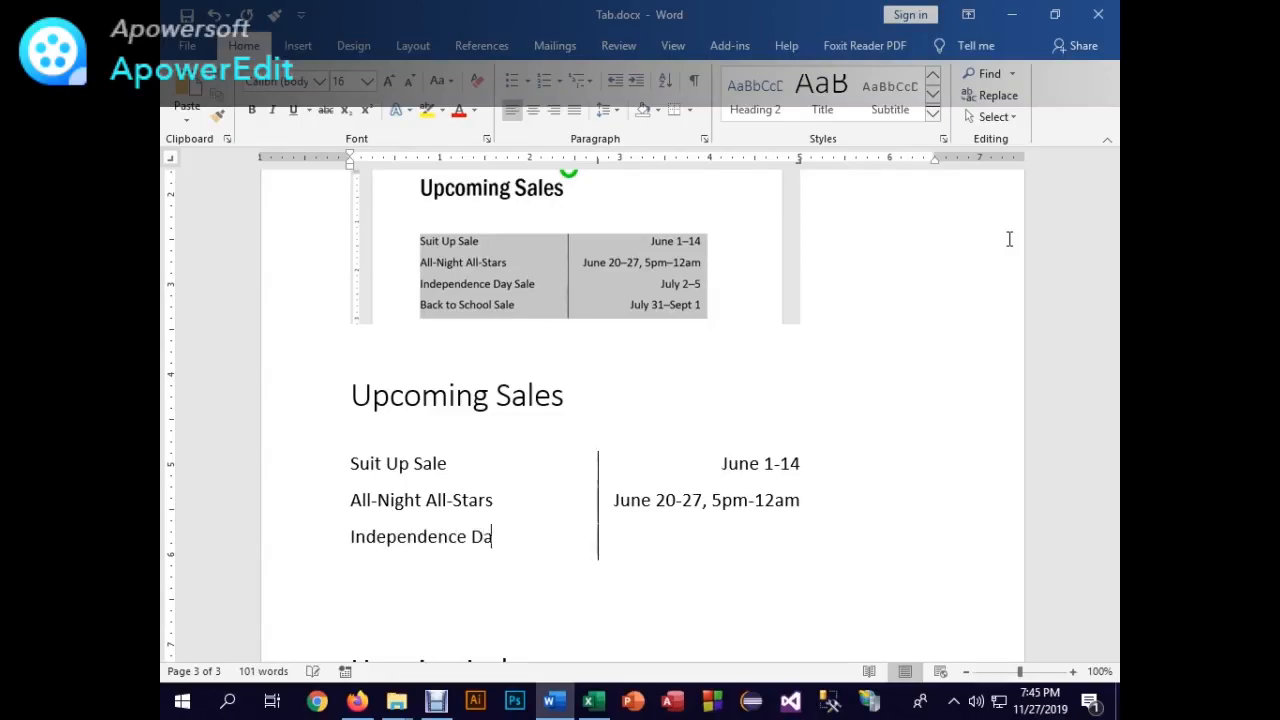
text(y Sale)
key(Tab)
text(July 2)
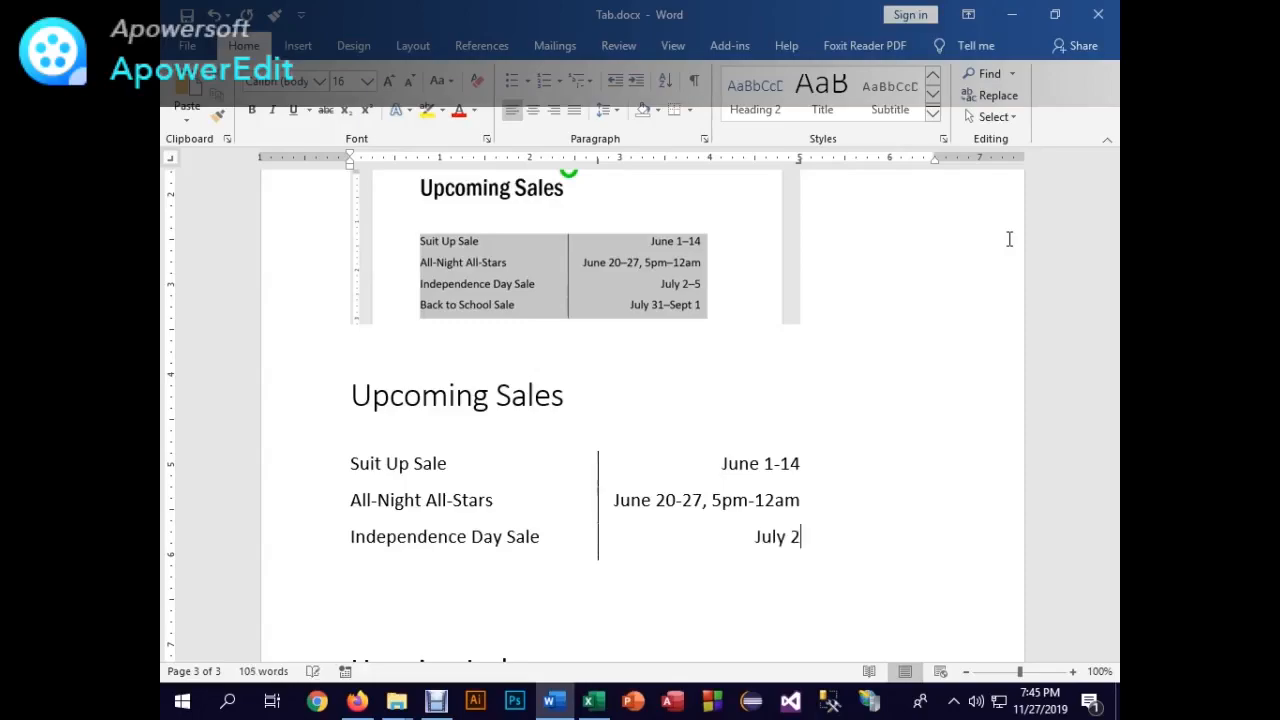
text(-5)
- Add a fourth row reading "Back to School Sale" with "July 31-Sept 1" at the right tab
key(Return)
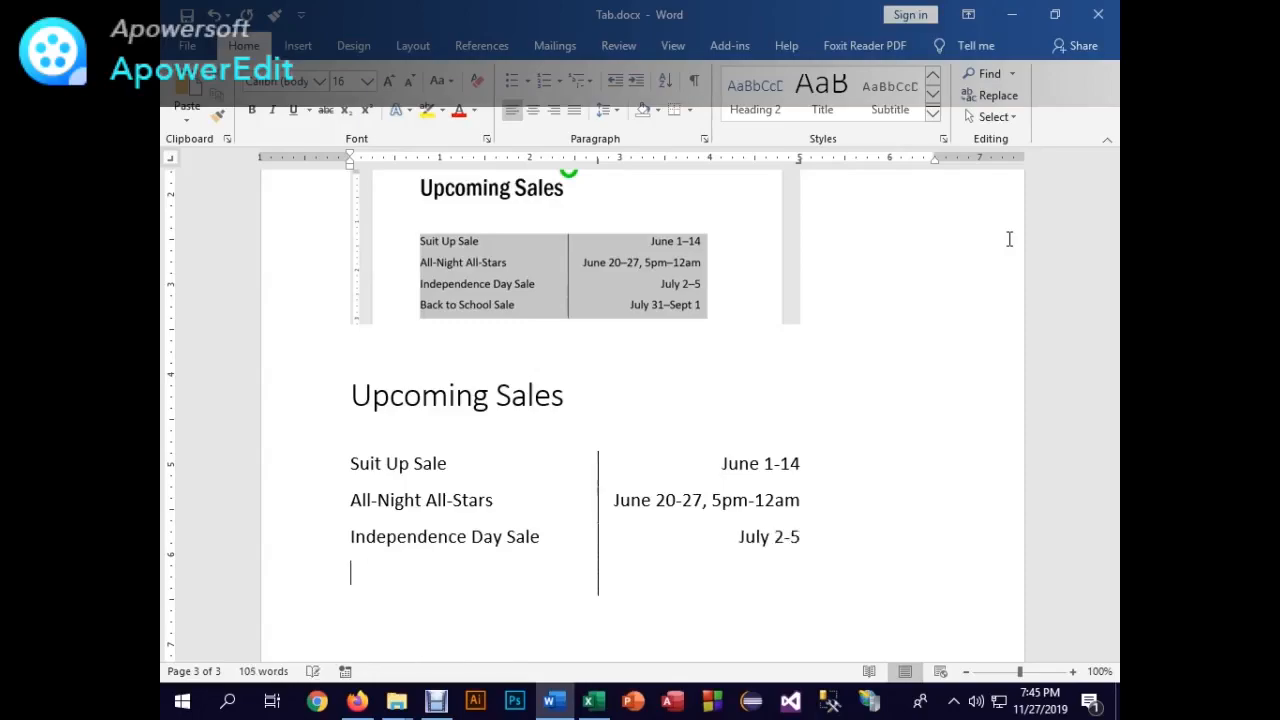
text(Backto)
key(BackSpace)
key(BackSpace)
text(to Sch)
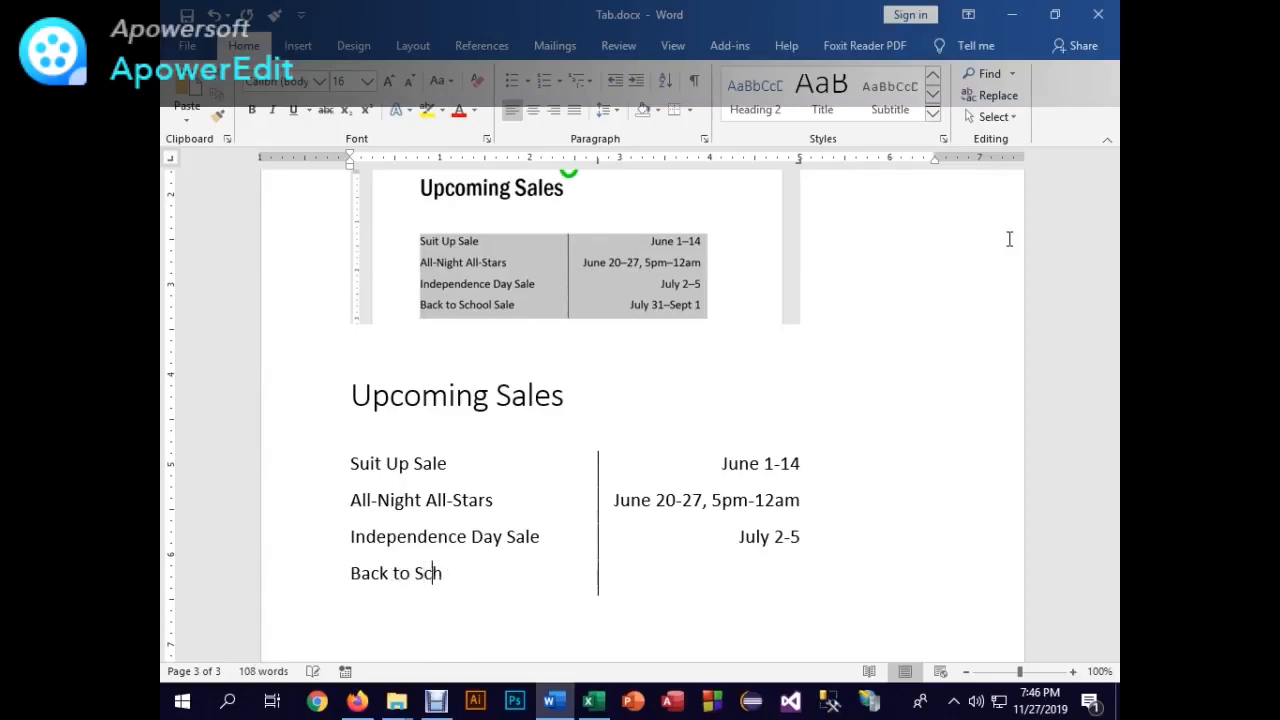
text(oll)
key(BackSpace)
key(BackSpace)
text(ol Sale	July)
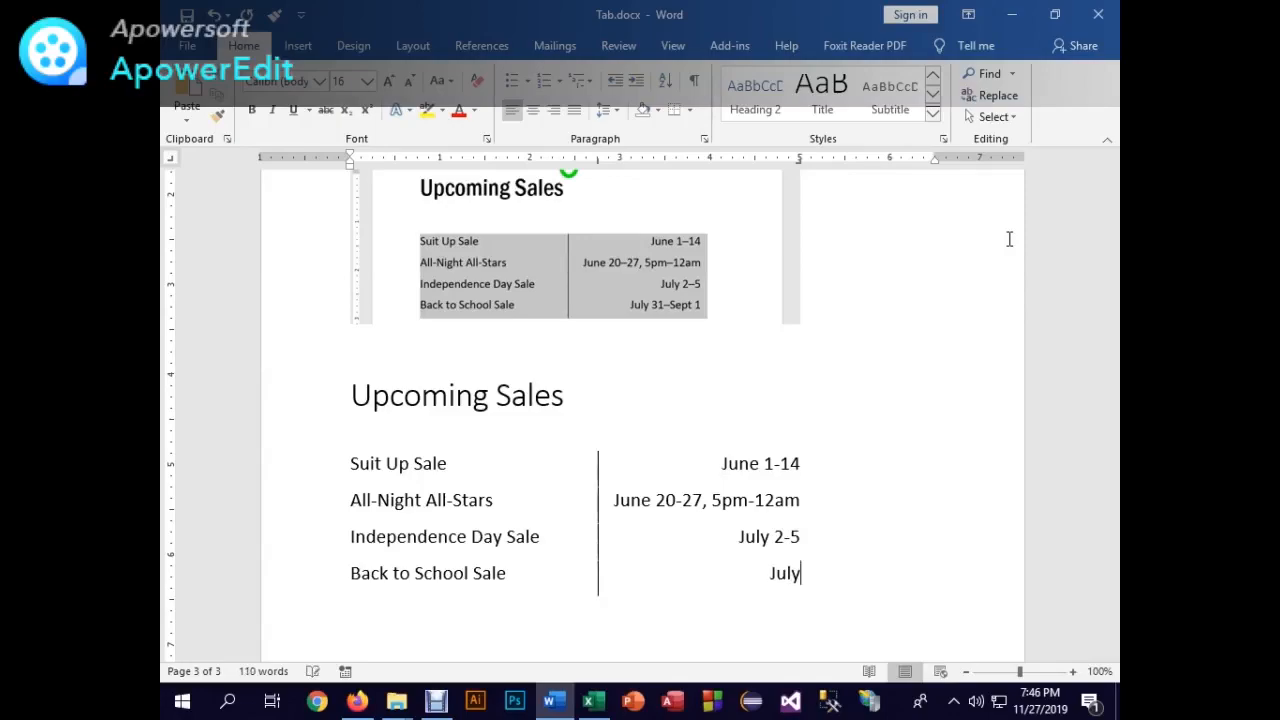
text( 31-Sept)
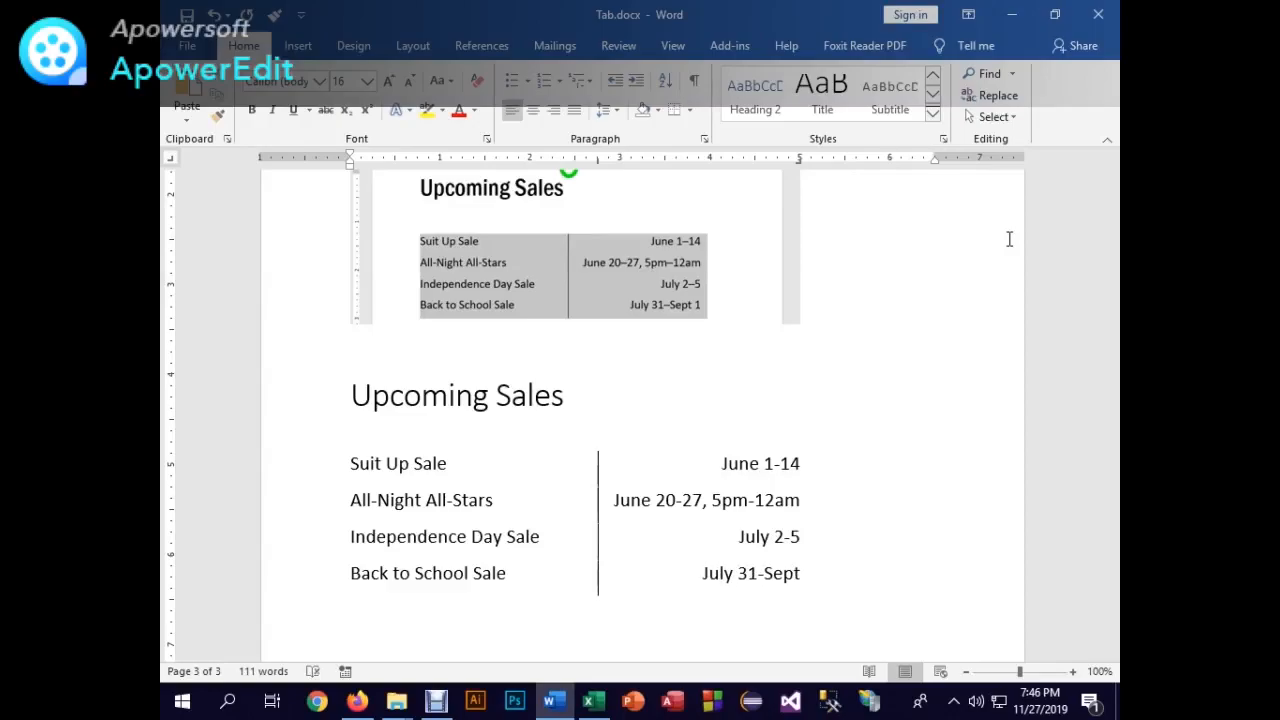
text( 1)
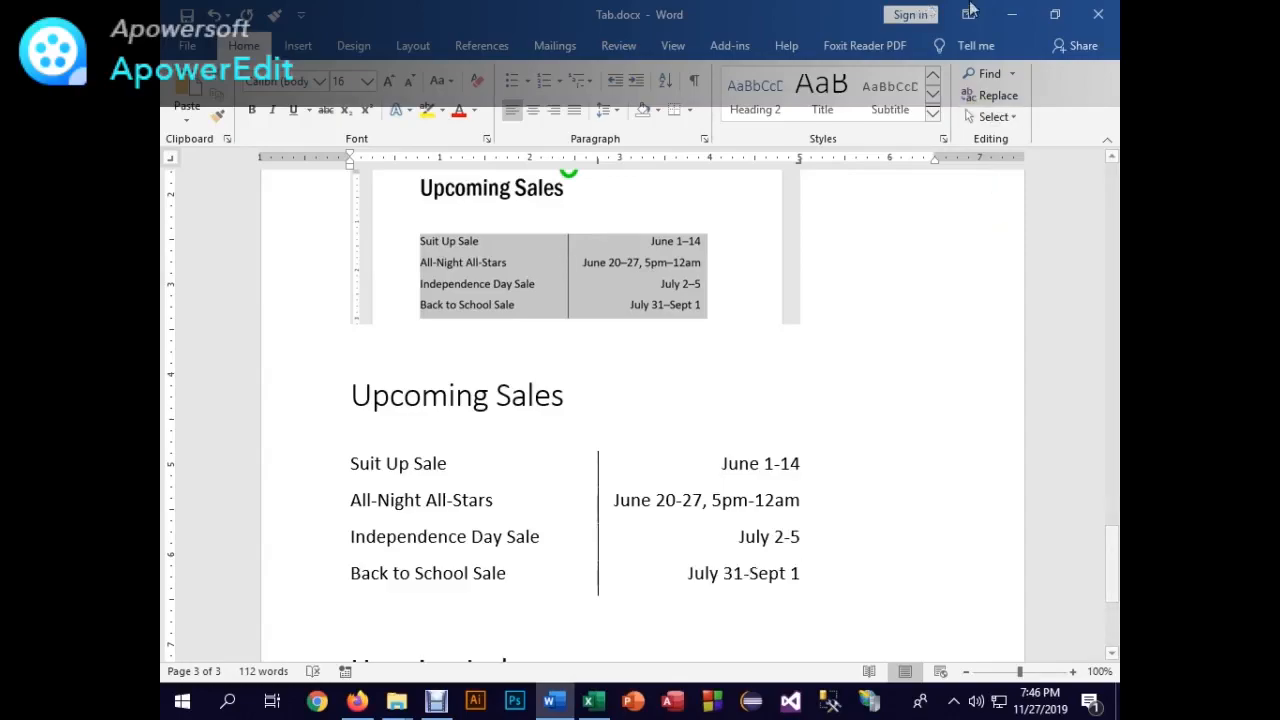
- Show the formatting marks and try to remove the bar tab stop from the four sales rows
scroll(510, 592, down, 2)
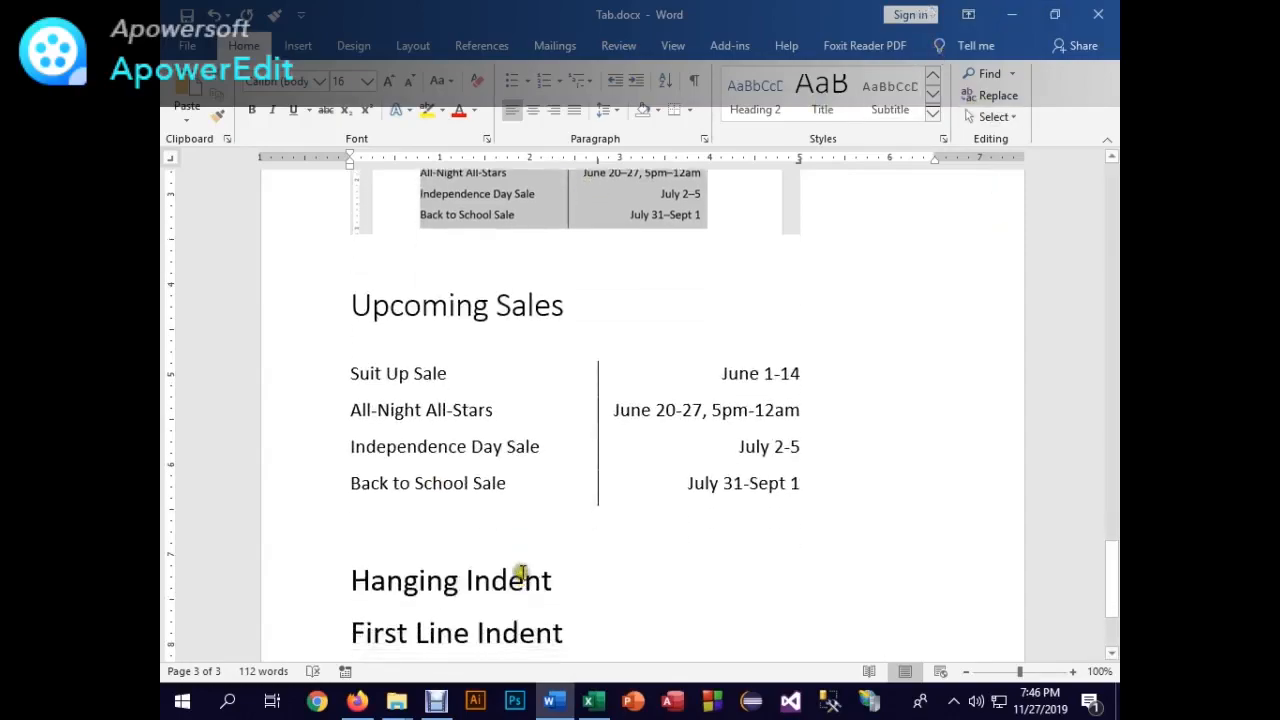
click(695, 82)
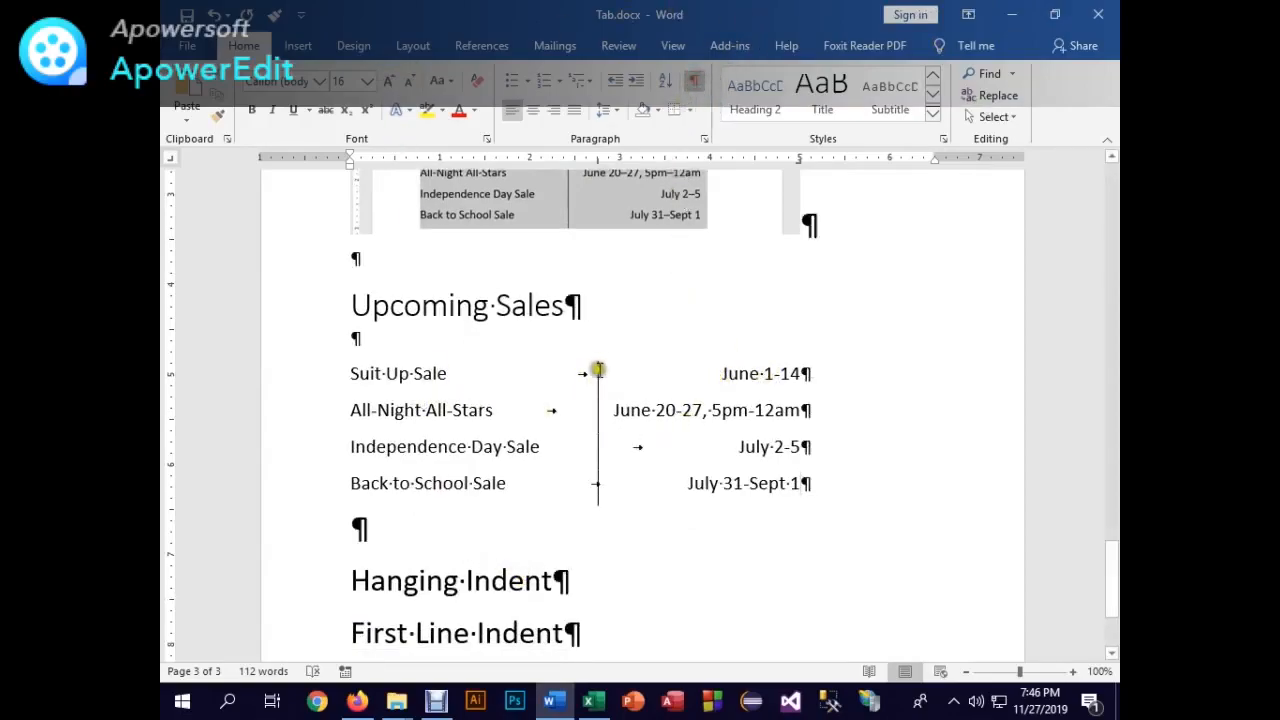
drag(597, 163, 563, 214)
drag(838, 483, 349, 374)
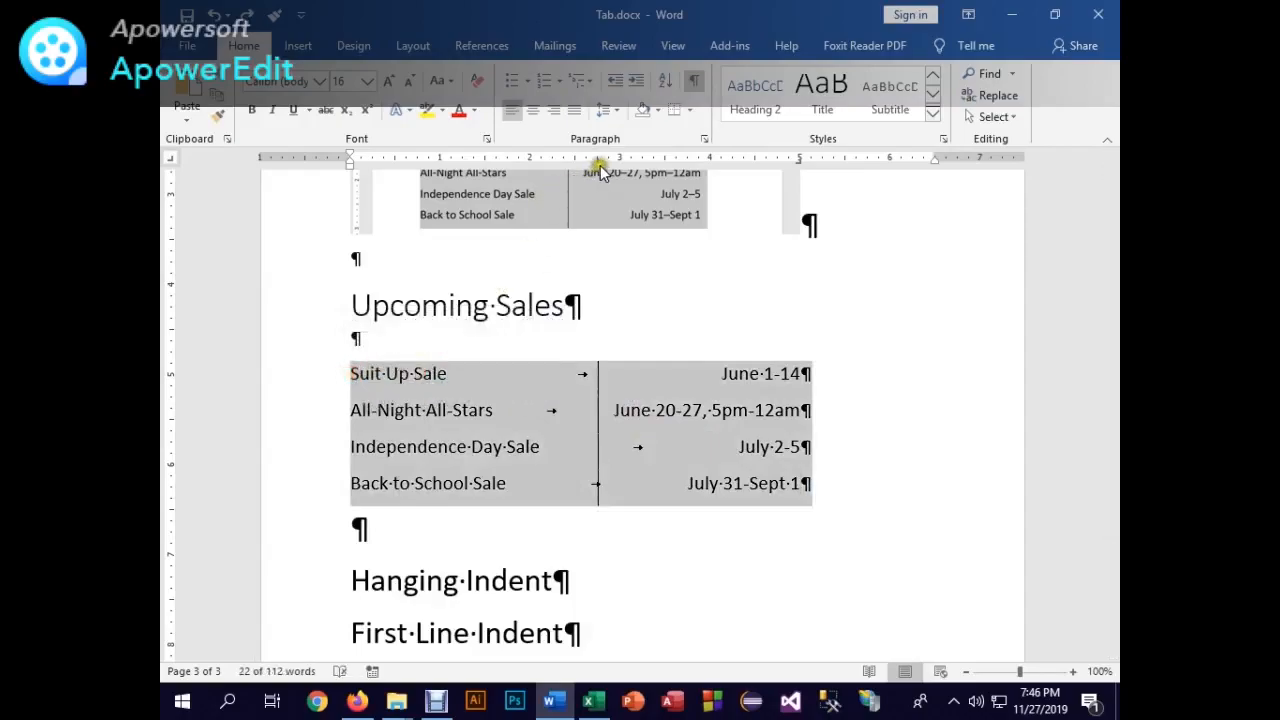
mouse_move(595, 162)
mouse_down()
mouse_move(576, 161)
mouse_move(597, 163)
mouse_up()
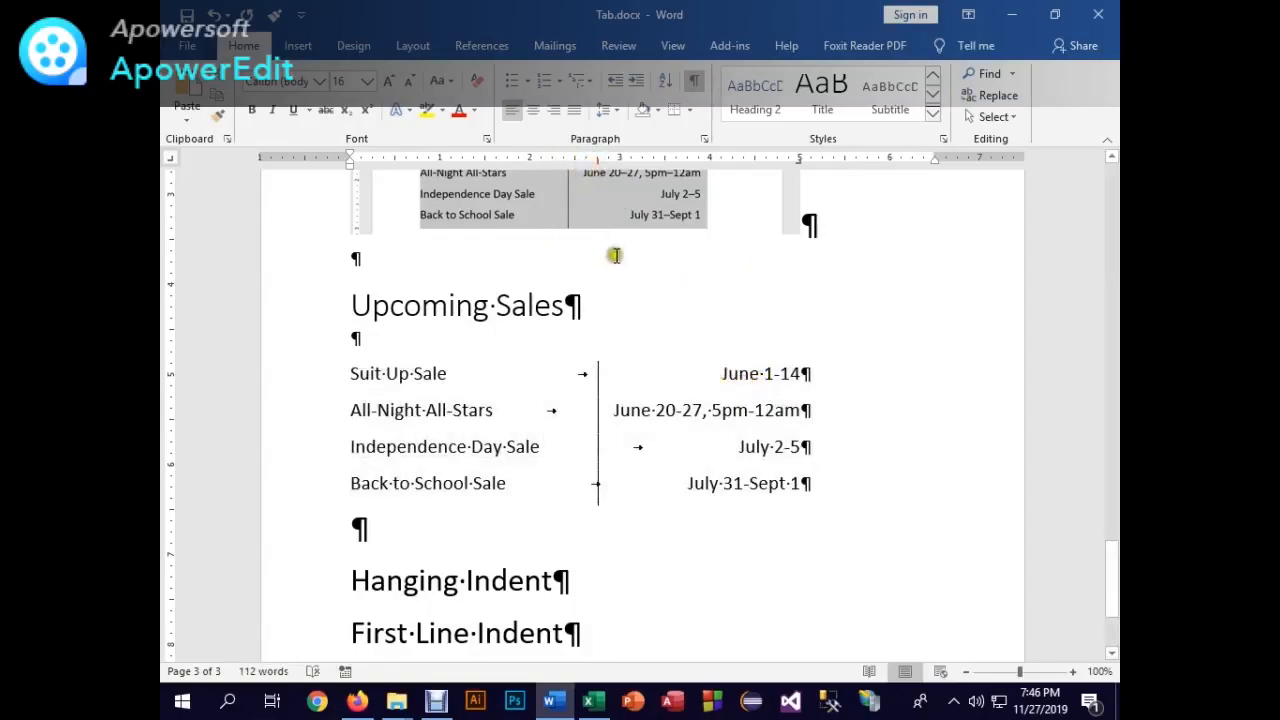
- Select the four sales rows, hide the formatting marks, and review the bar tab's settings in the Tabs dialog without changing them
drag(829, 486, 380, 372)
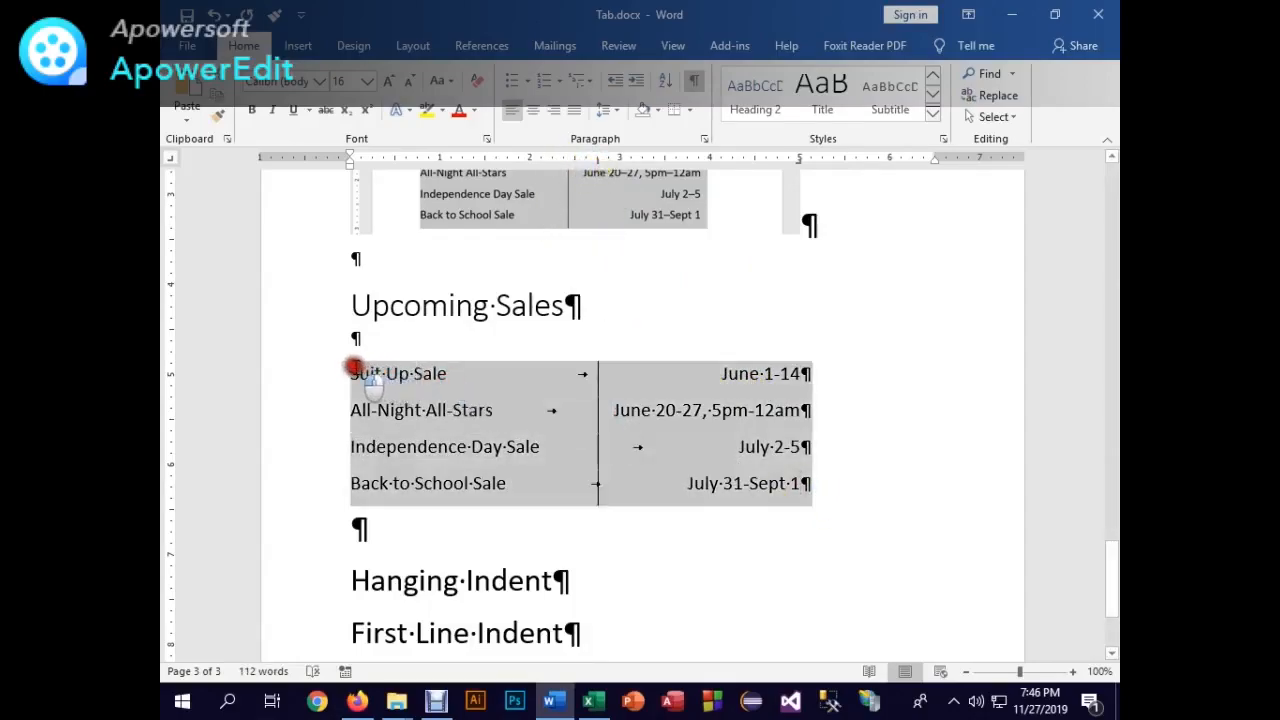
click(693, 80)
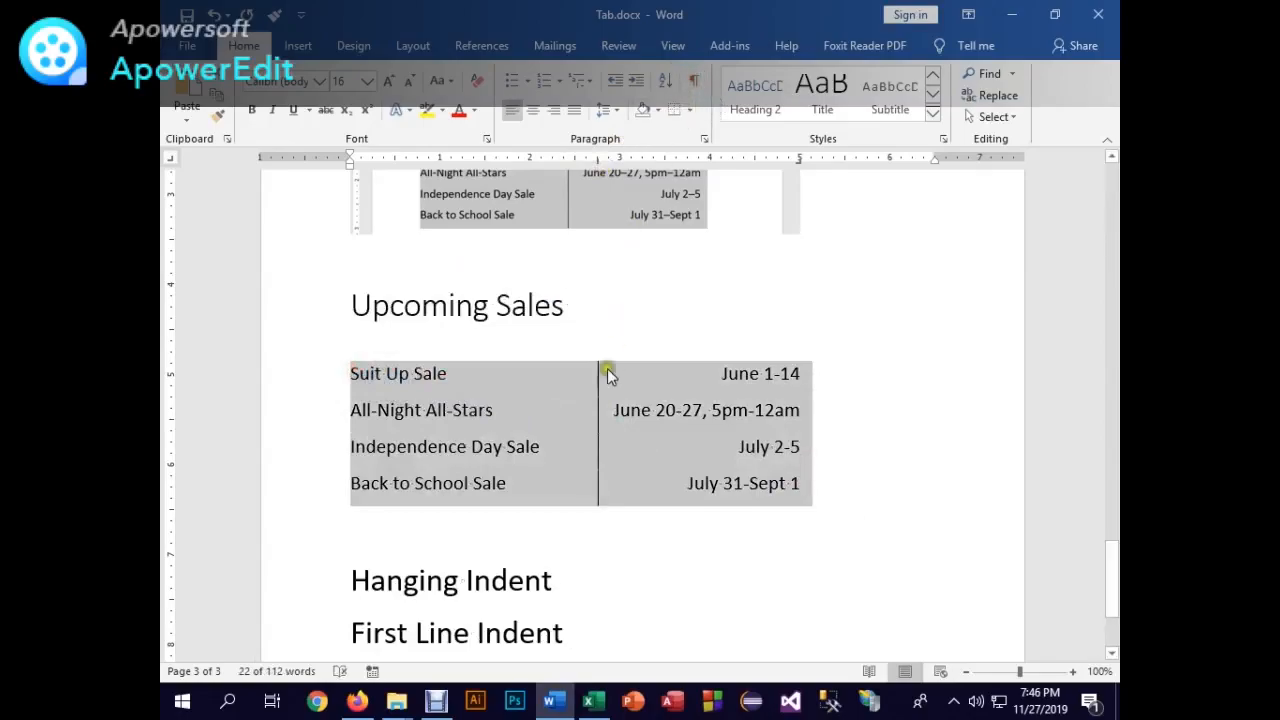
double_click(599, 163)
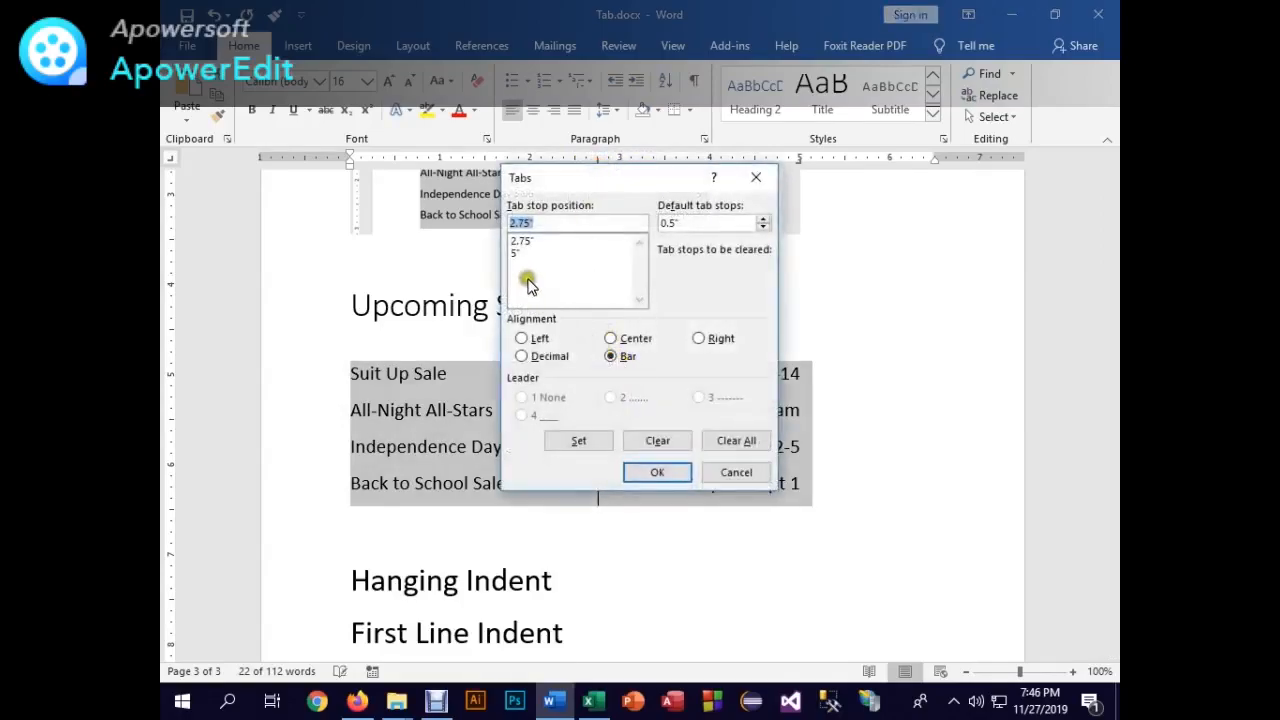
drag(630, 181, 657, 11)
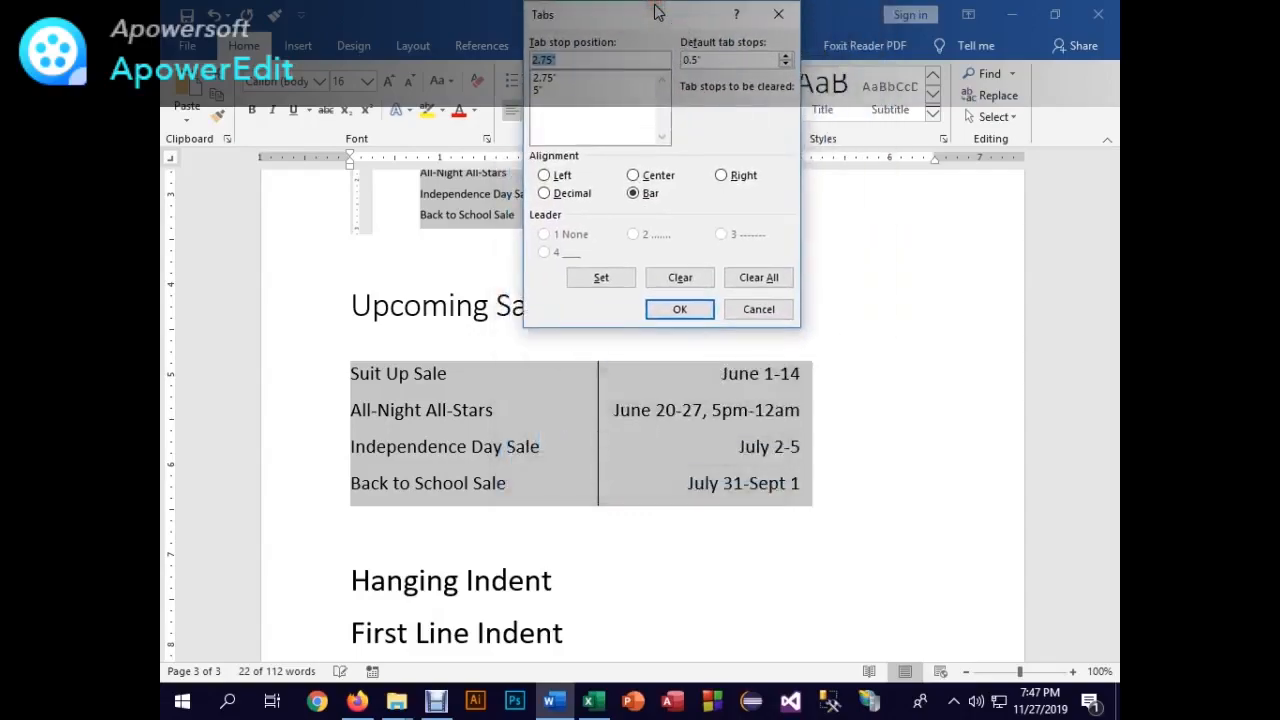
click(778, 14)
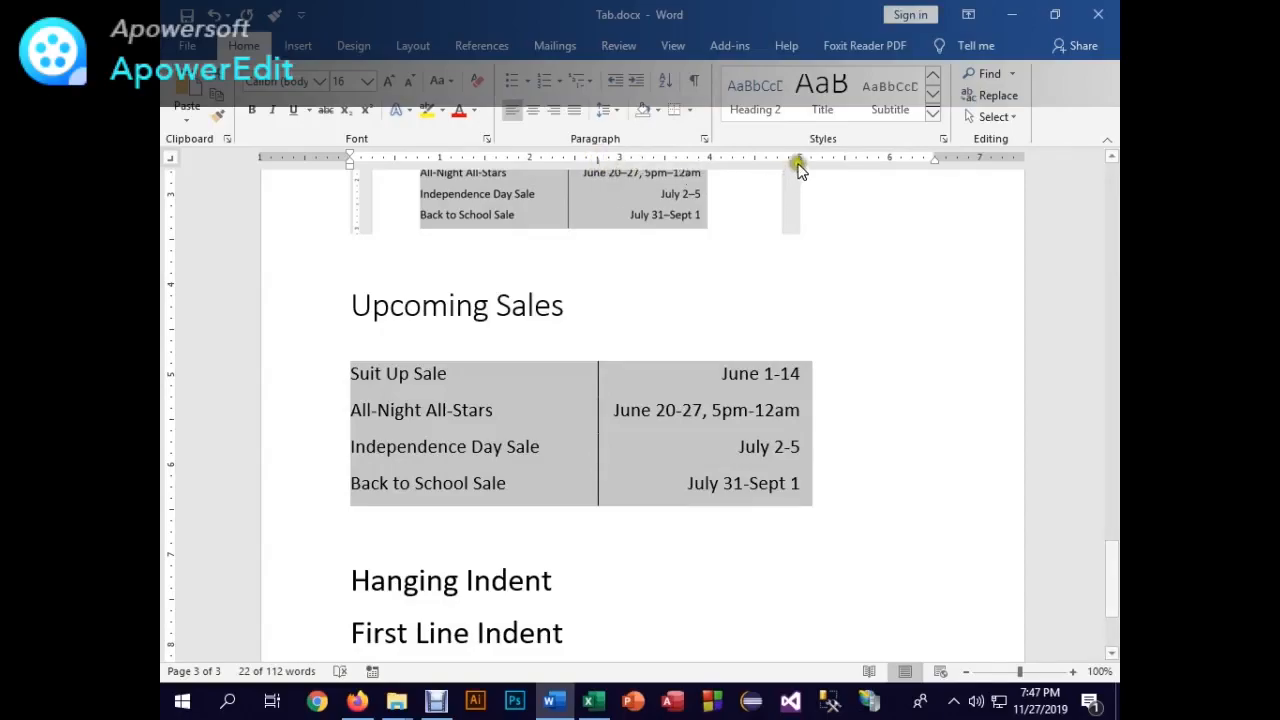
click(712, 428)
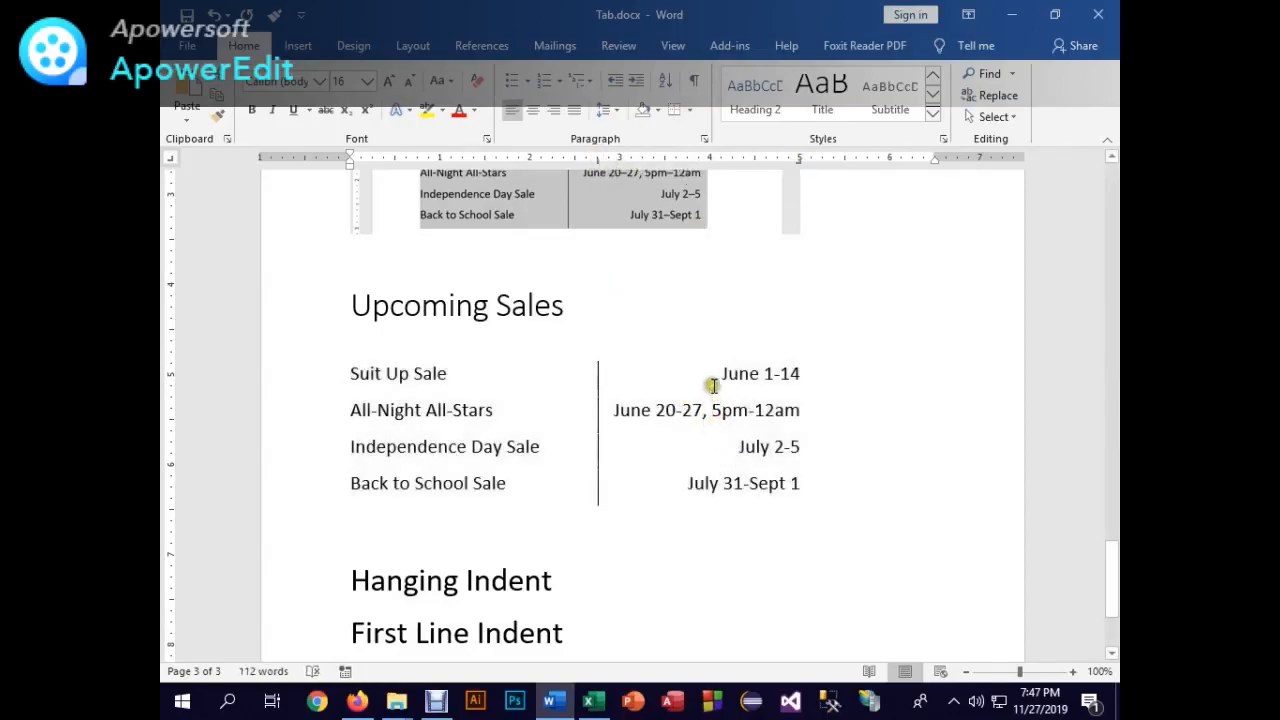
scroll(694, 430, up, 2)
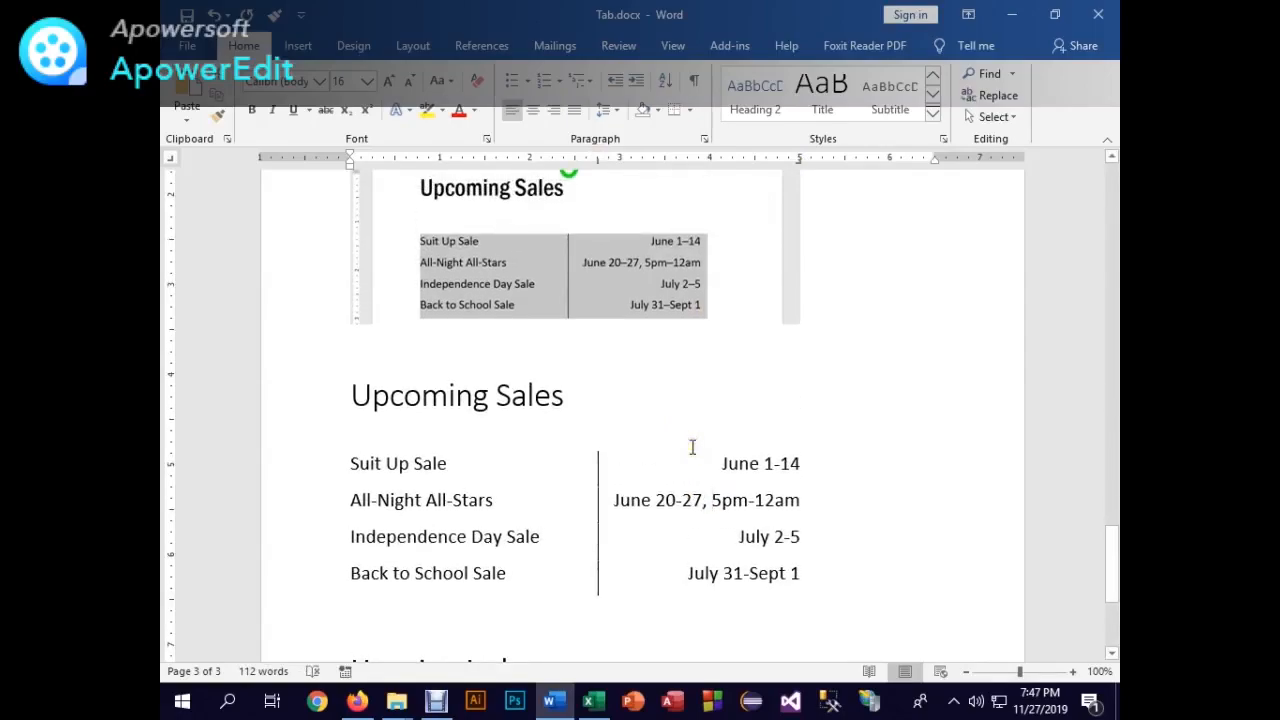
- Examine the tab stop settings of the All-Night All-Stars line in the Upcoming Sales list
double_click(596, 162)
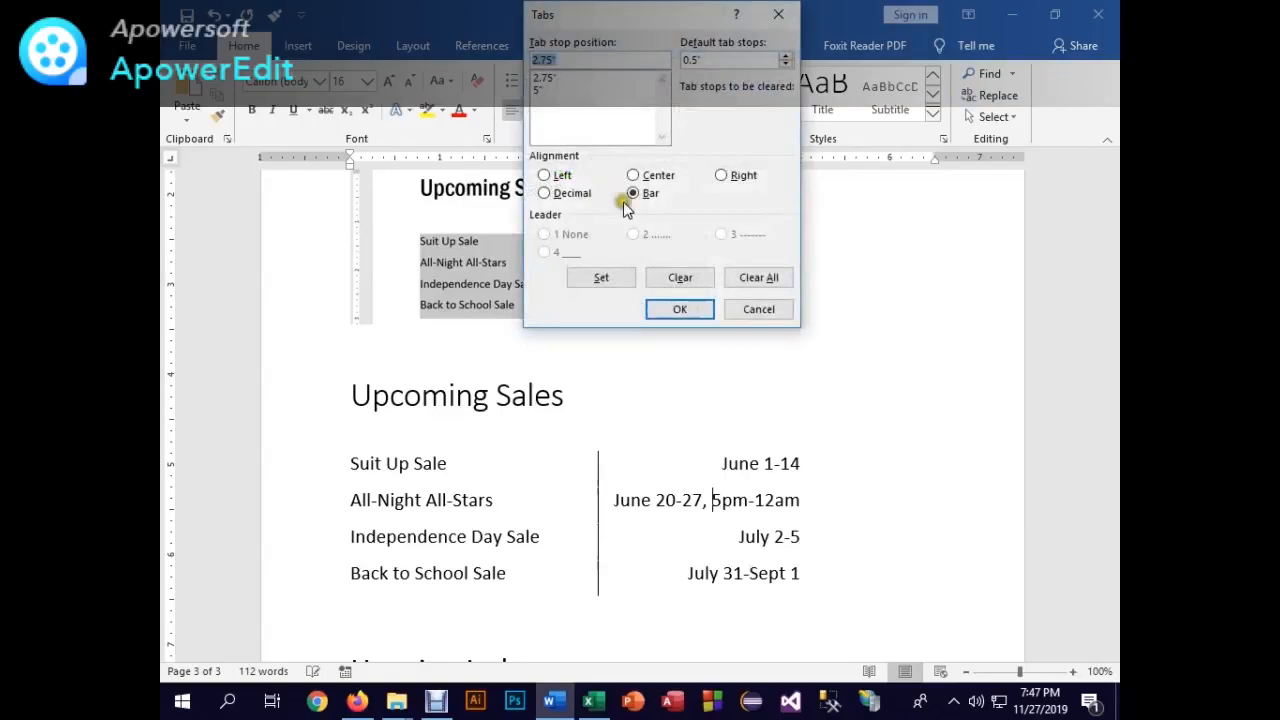
click(778, 16)
scroll(529, 620, down, 1)
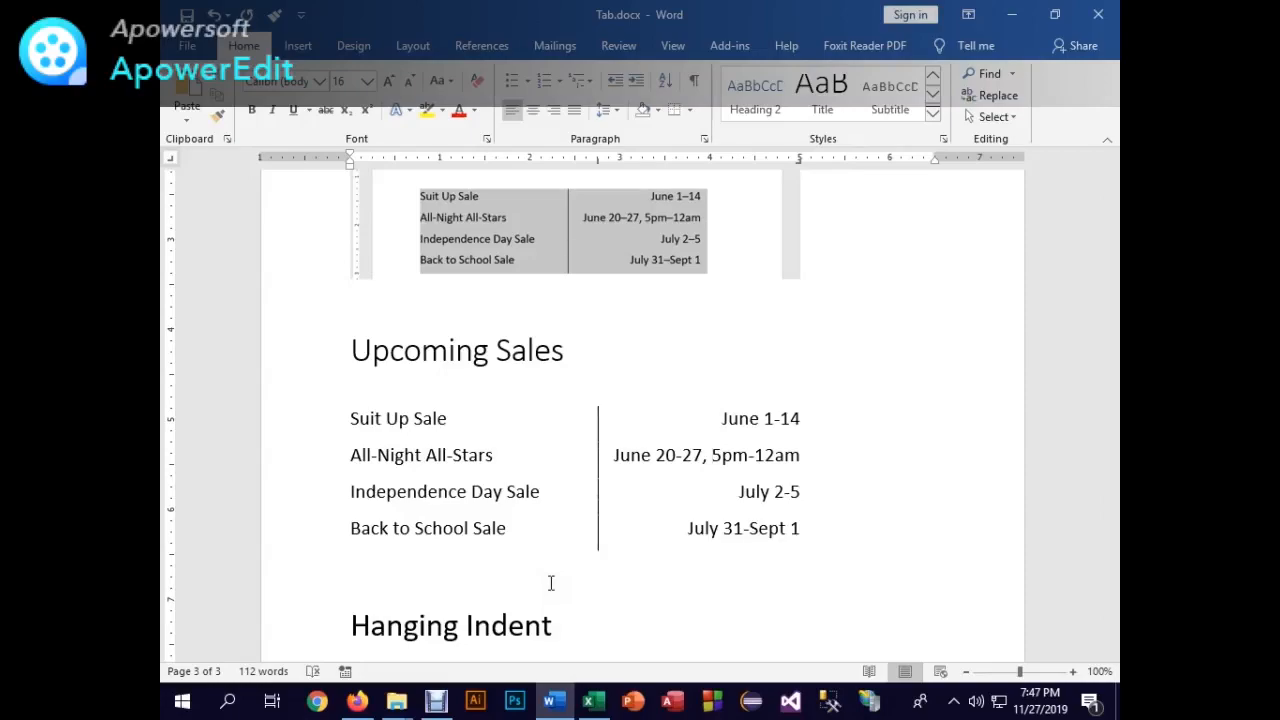
click(541, 580)
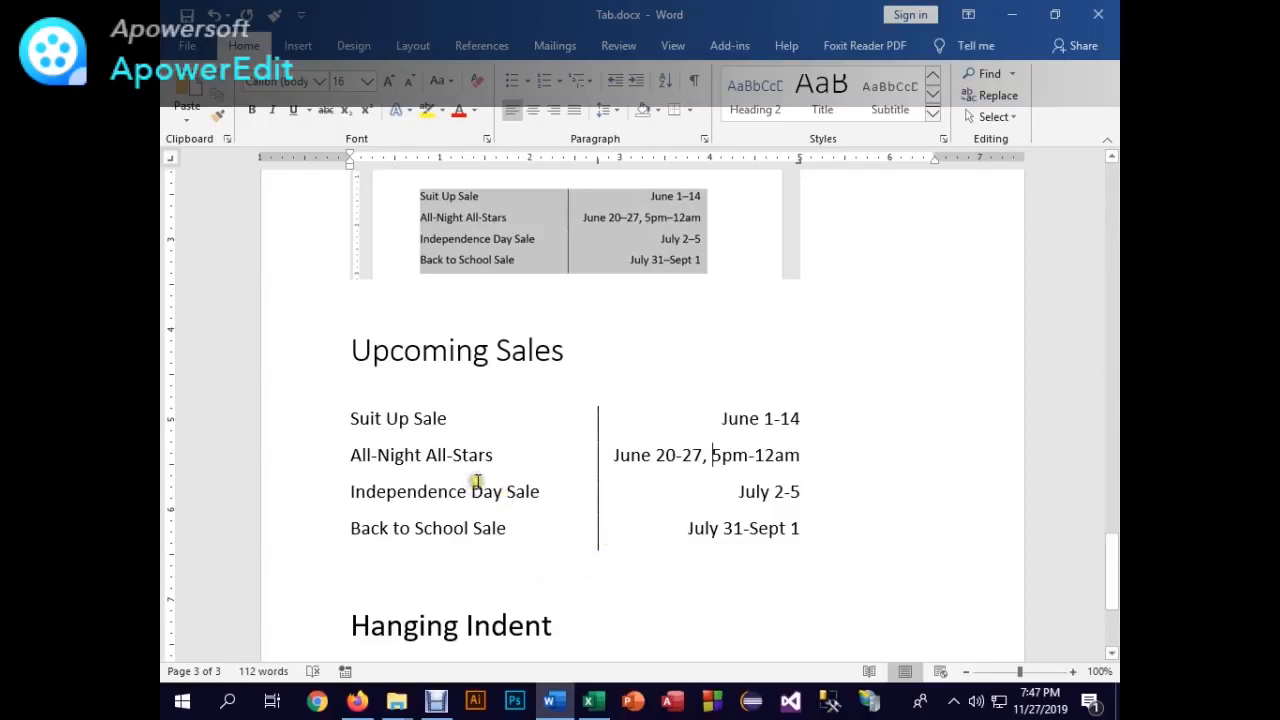
scroll(474, 486, down, 1)
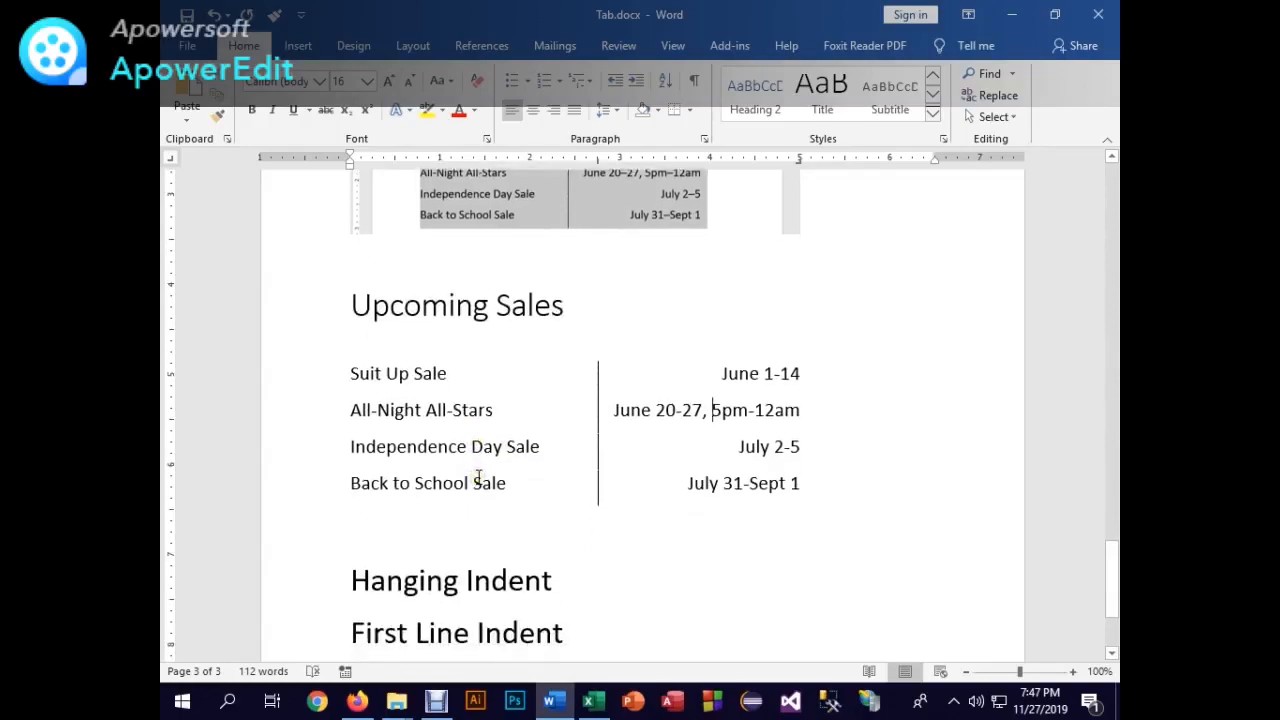
scroll(660, 490, down, 2)
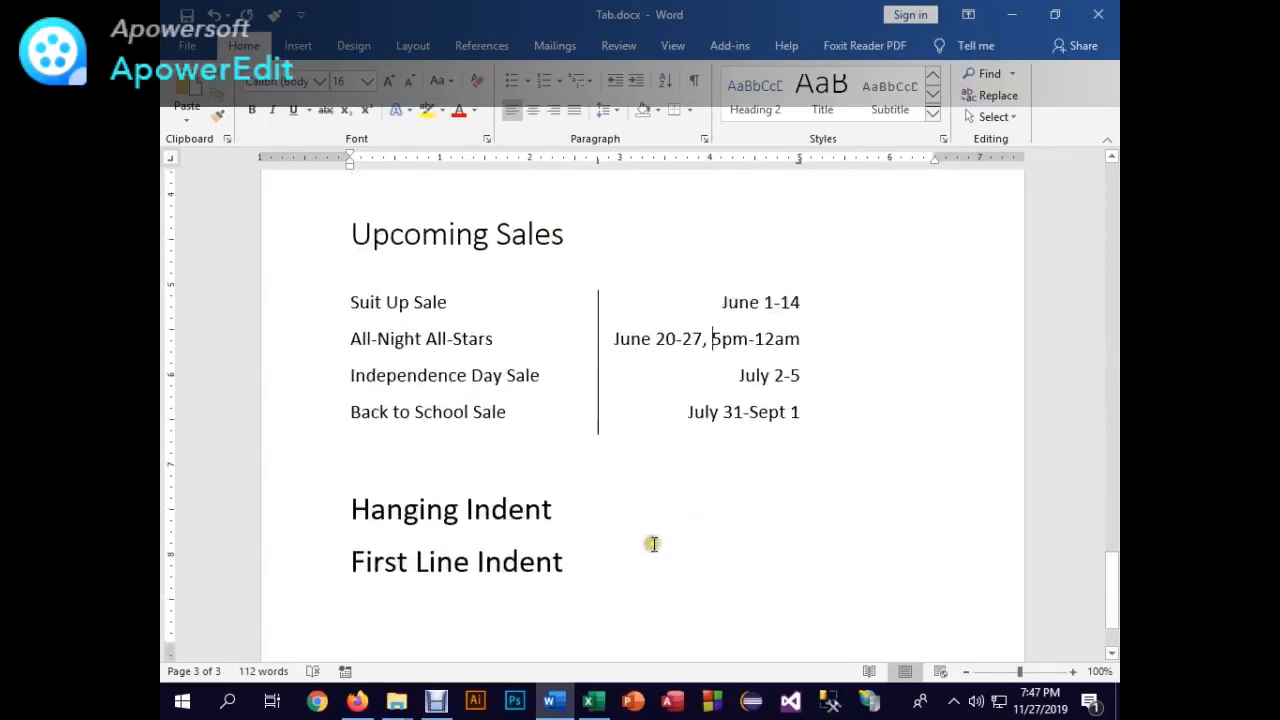
scroll(720, 450, up, 1)
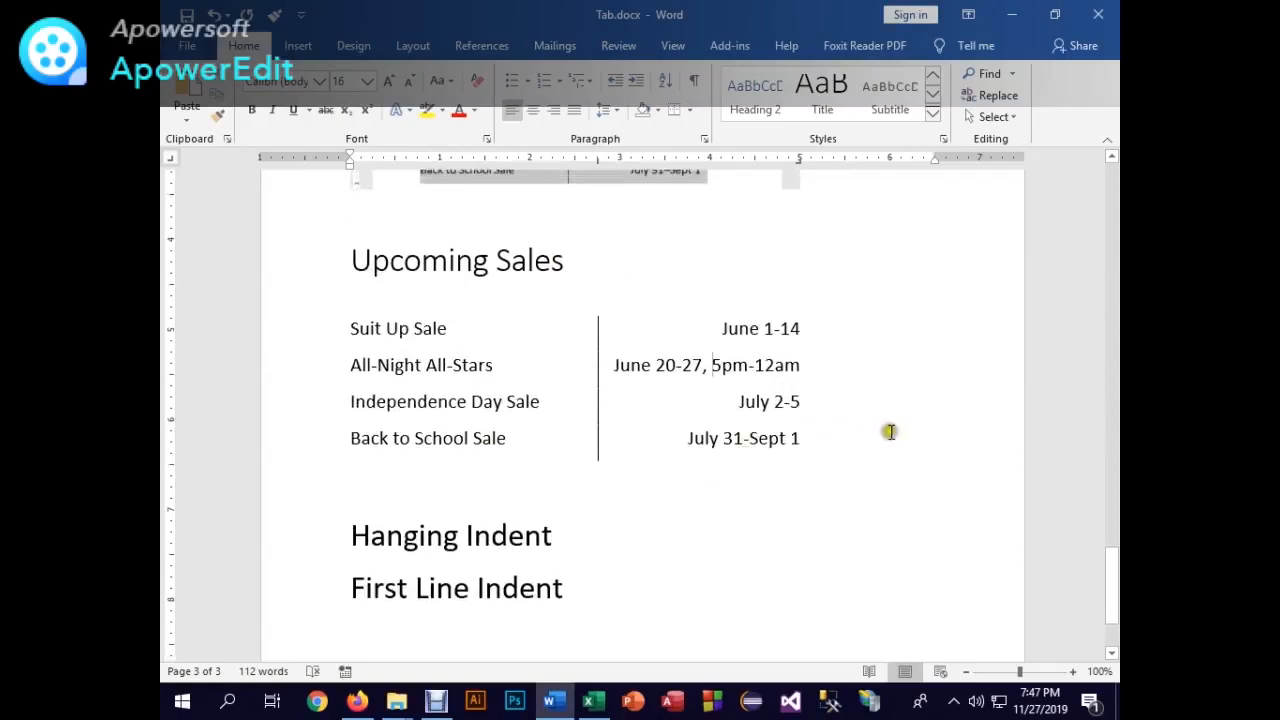
- Add two blank lines below the Back to School Sale row and clear the inherited 2.75" bar and 5" right tab stops
click(838, 449)
key(Return)
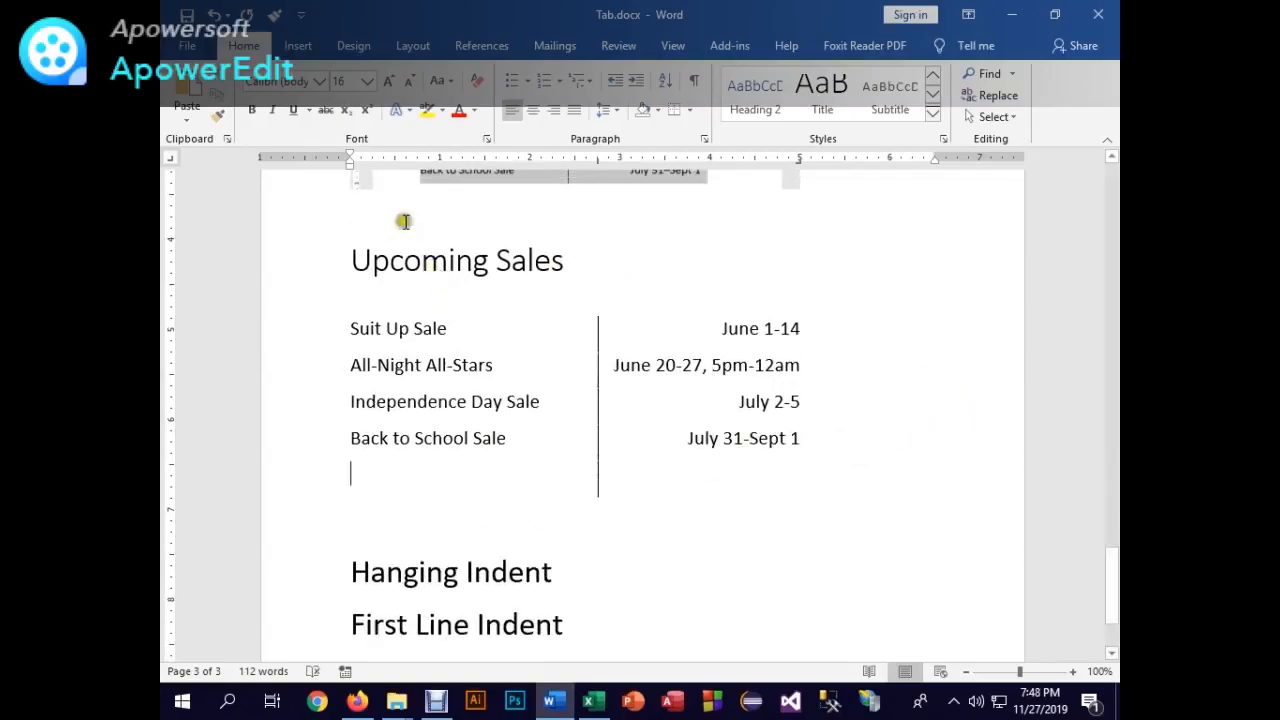
drag(597, 163, 599, 221)
key(Return)
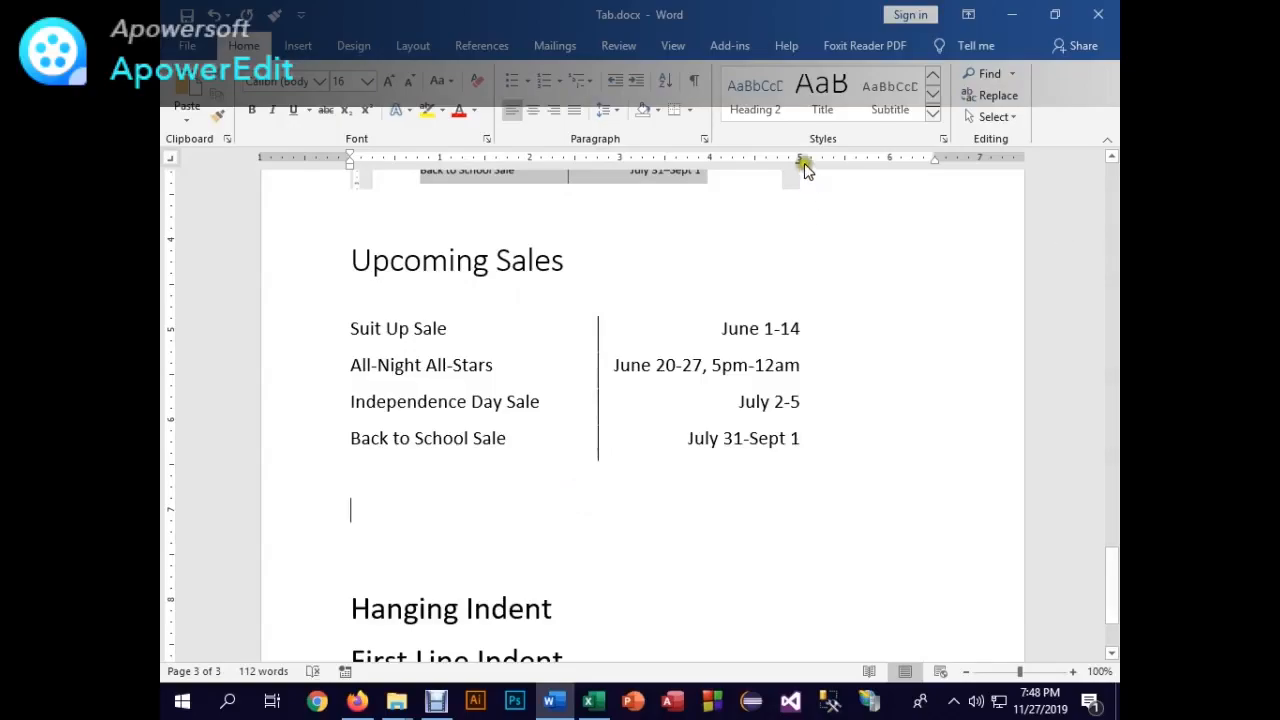
drag(800, 161, 793, 236)
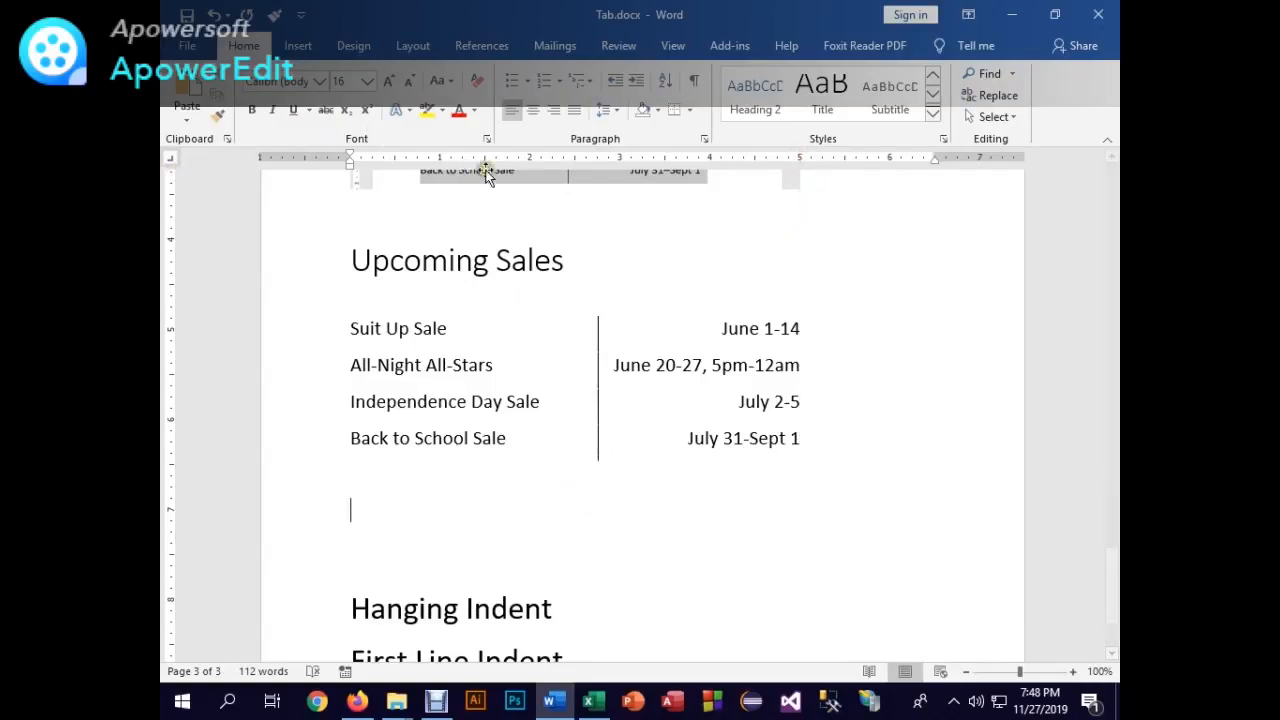
- Set a right tab stop at 5" and a bar tab stop at 2.75" on the blank line below the sales list
click(800, 168)
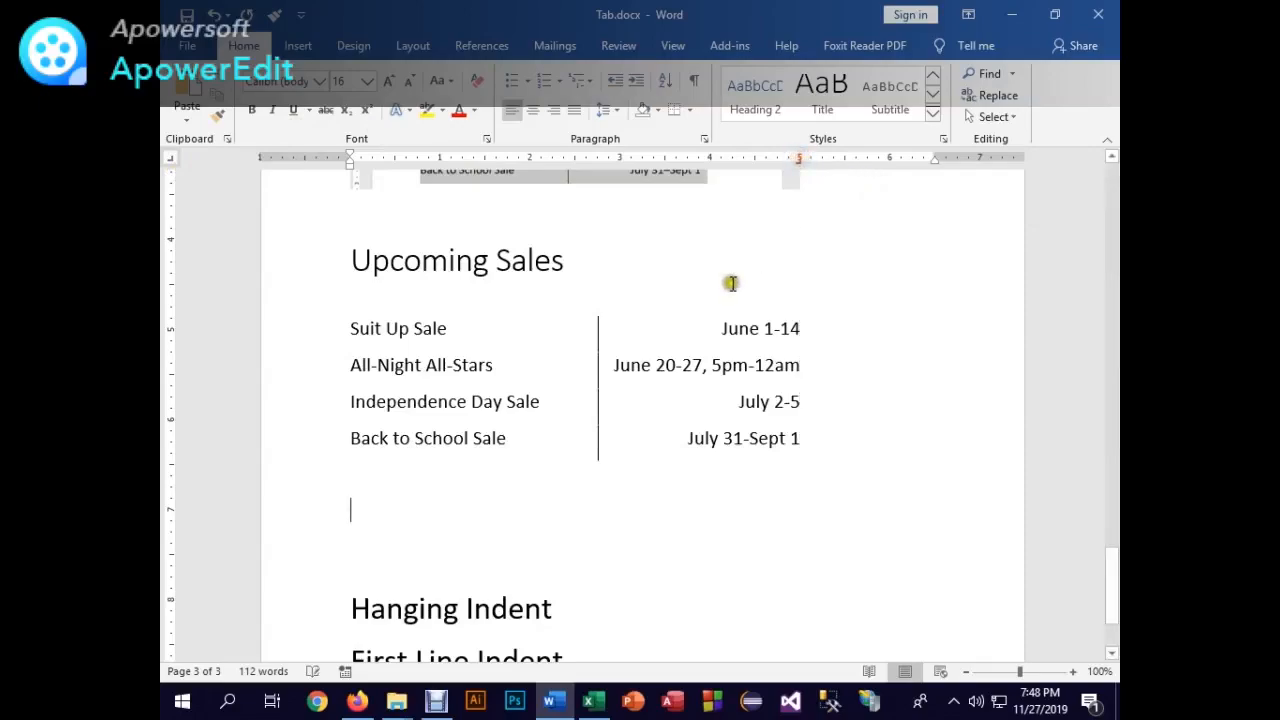
click(171, 160)
click(171, 160)
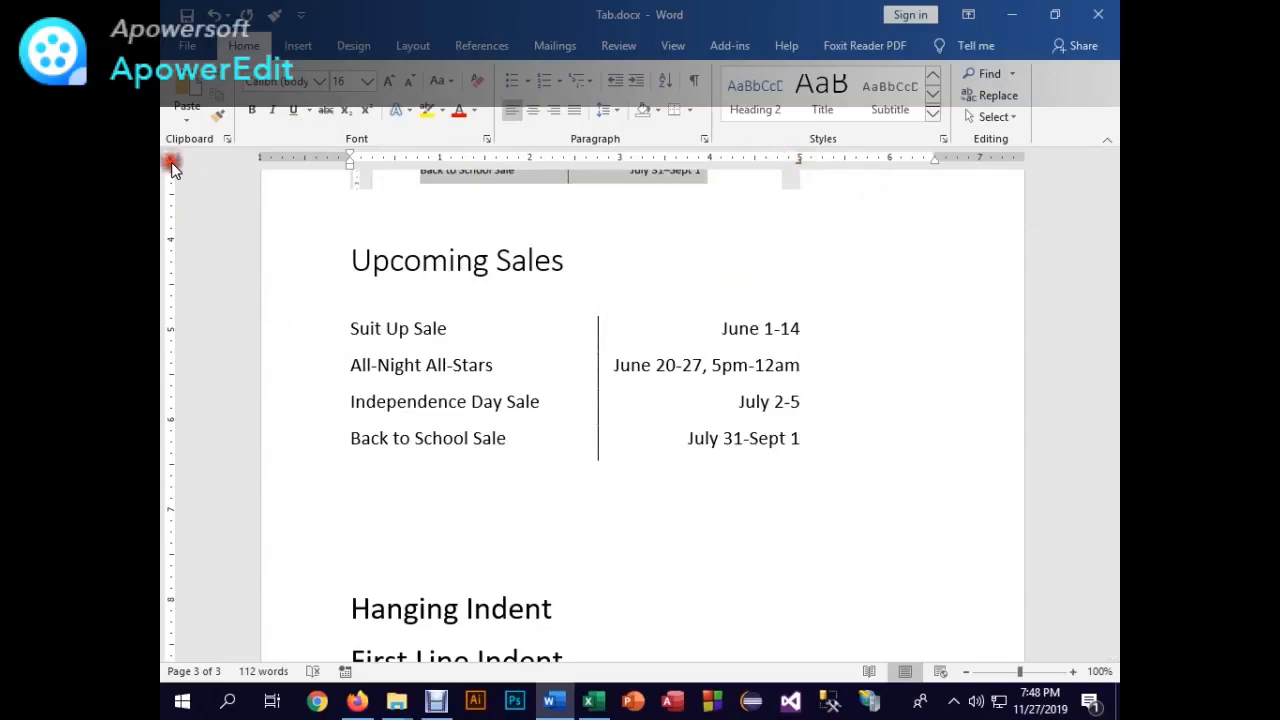
click(597, 158)
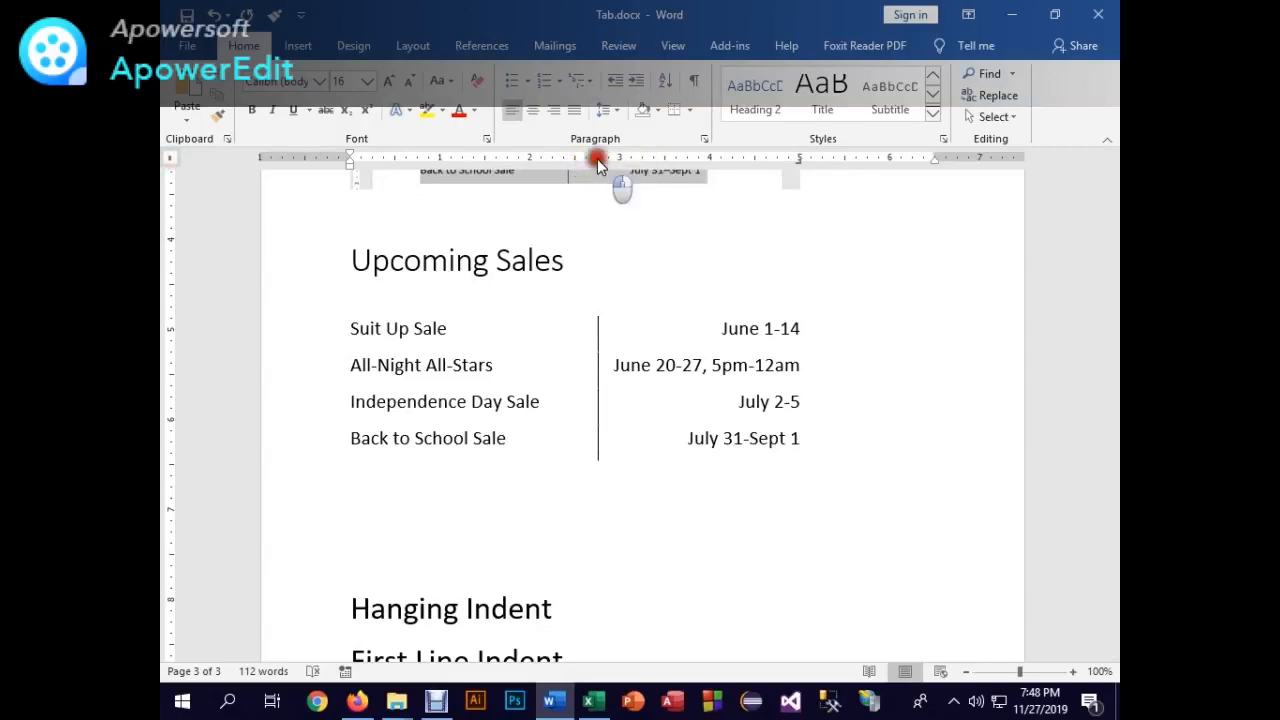
click(882, 373)
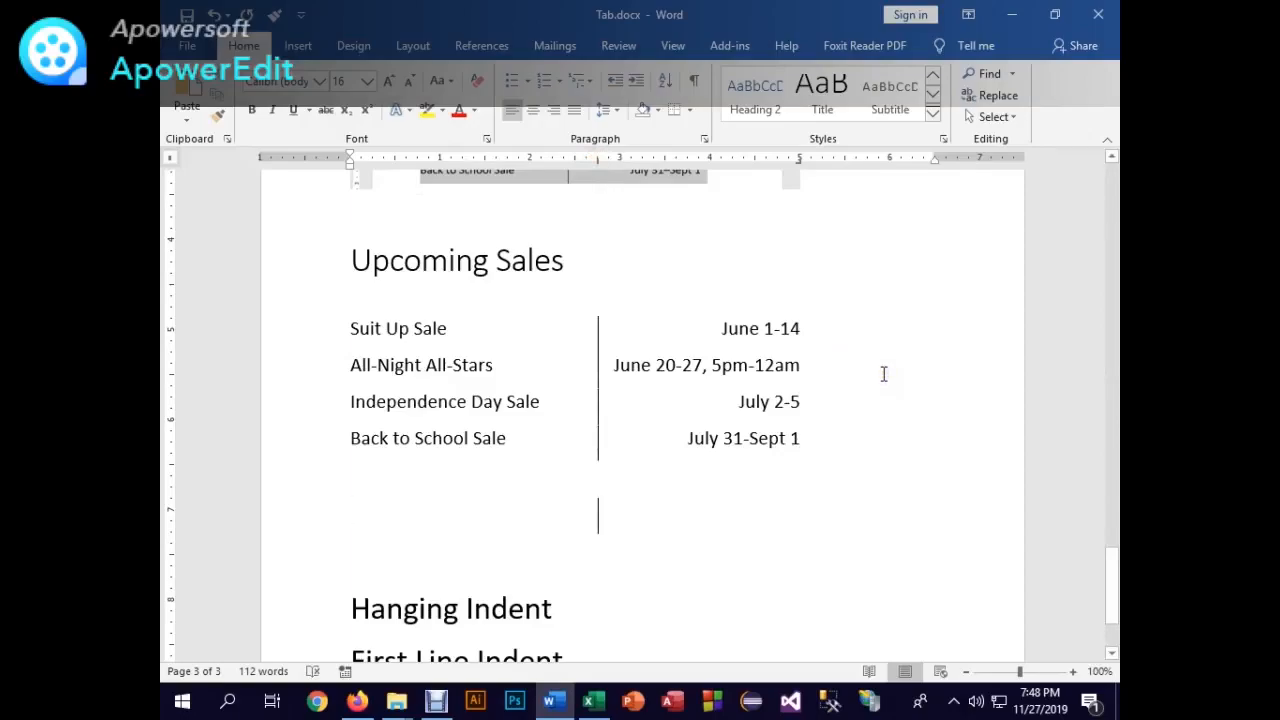
- Fill three rows with tab-separated placeholder text, starting the rows with "qwerqwer", "llkjhlkh" and "lkjhlkjhlkjhlh"
text(qwerqwer)
key(Tab)
text(;lkj;lkj;lkj;lkj)
key(Return)
text(llkjhlkh	lkjhlhlhlkjhlkjh)
key(Return)
text(lkjhlkjhlkjhlh)
key(Tab)
text(lkjhlkjljhlkjh)
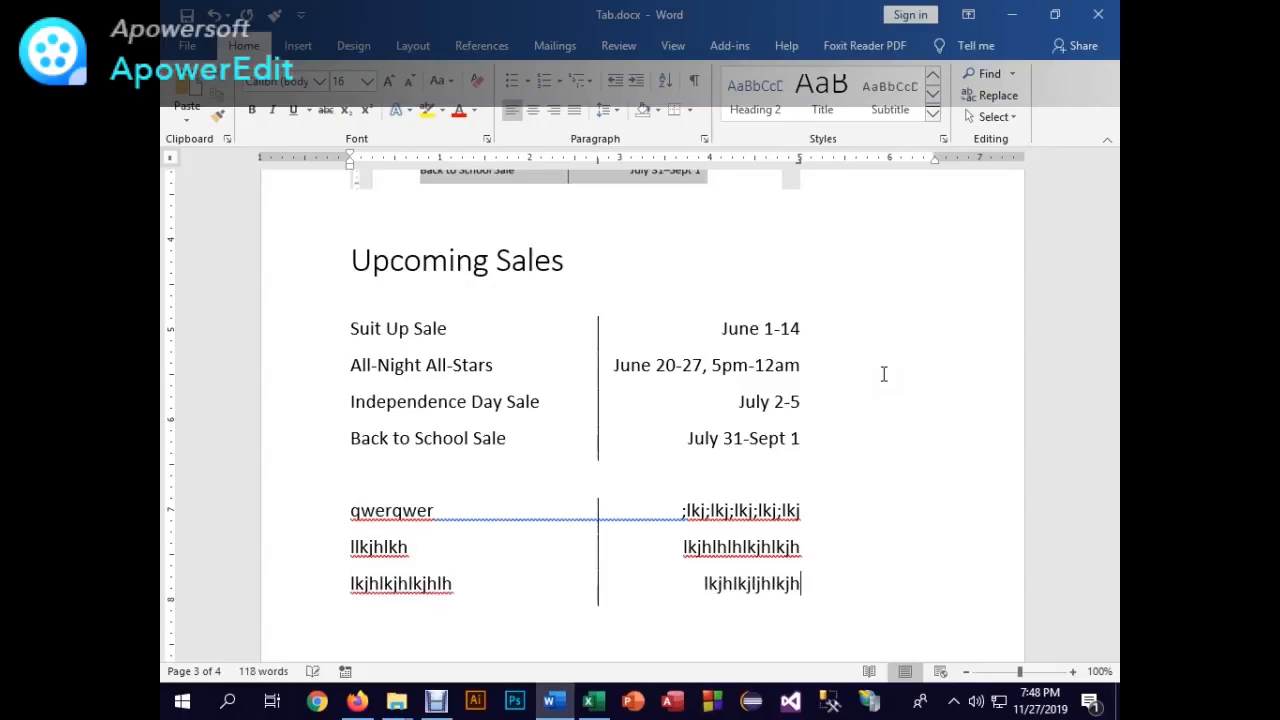
text(lkjh)
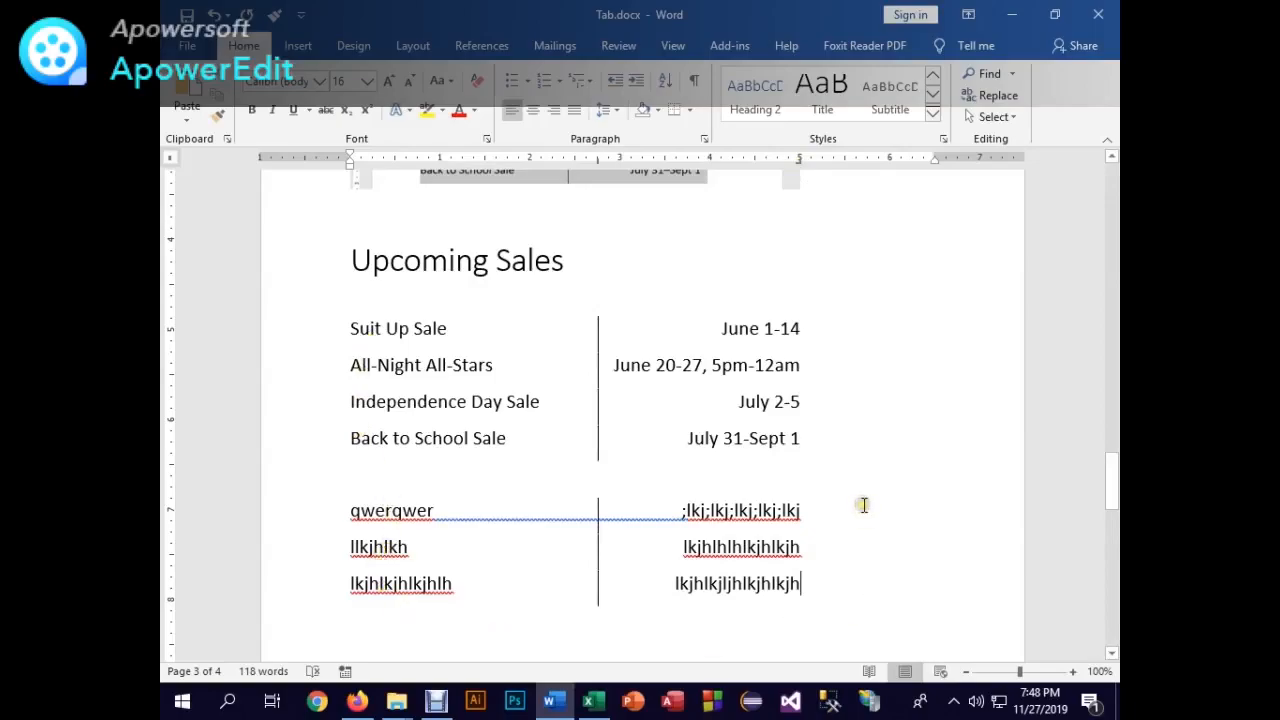
- Add a fourth placeholder row with "qwerqwerqwr" and tab-separated "qwrqwqwrqwerqwer", turning on the display of formatting marks
key(Return)
text(qwerqwerqwr)
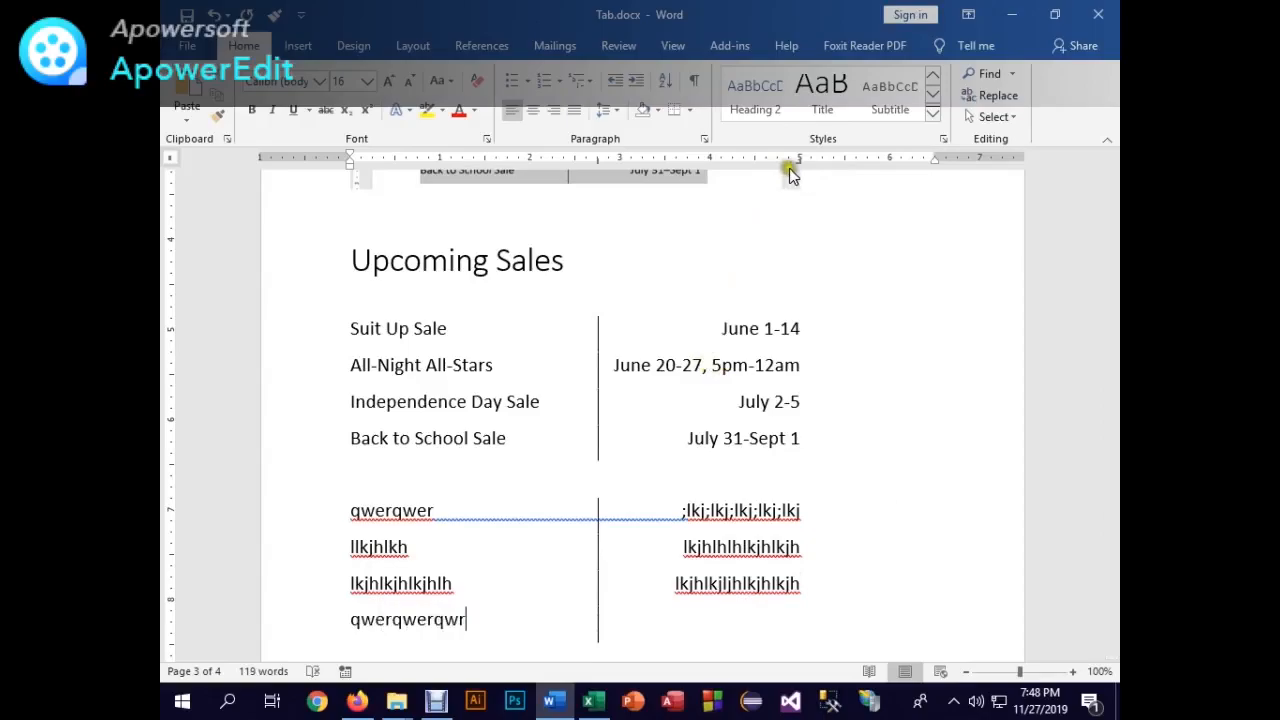
drag(800, 163, 776, 160)
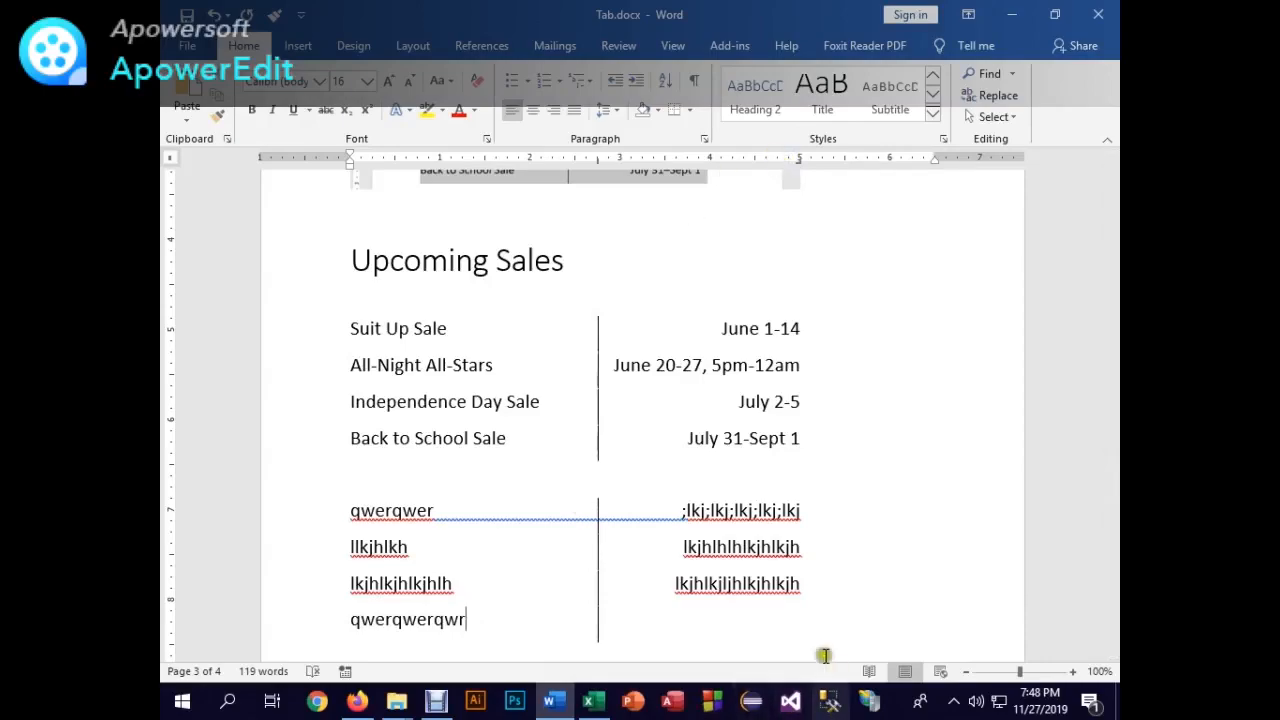
key(Tab)
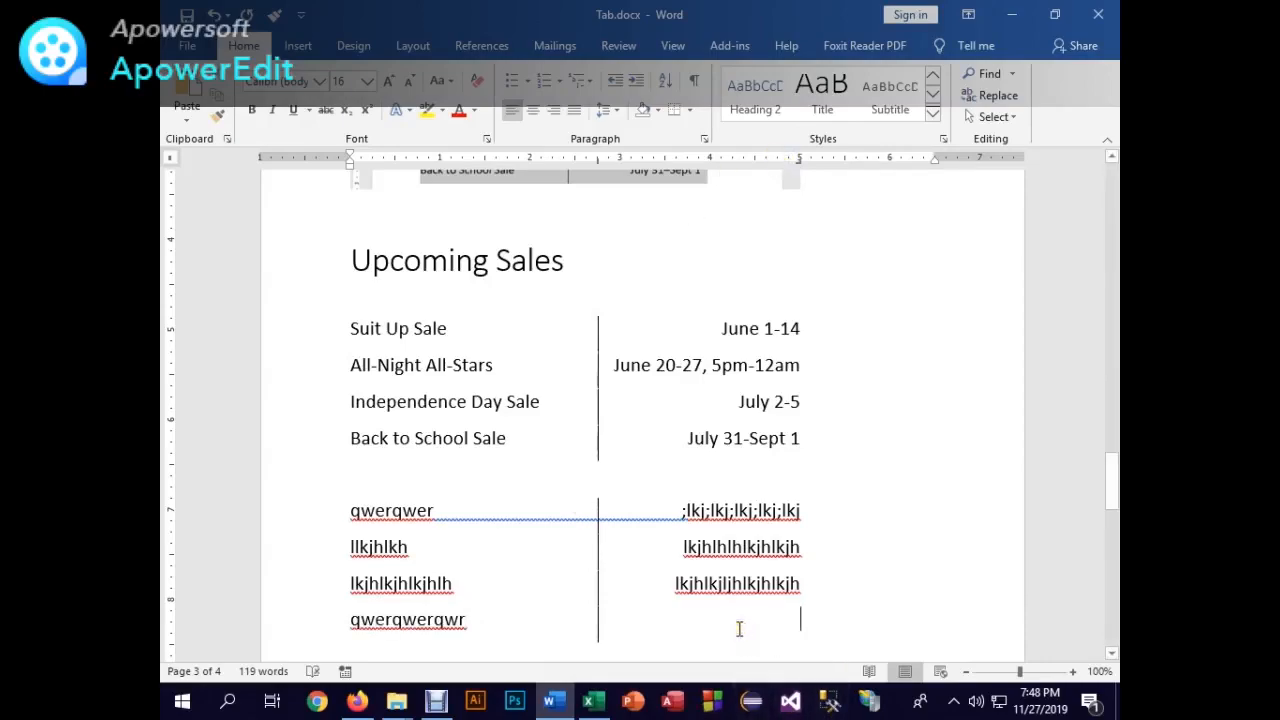
click(693, 80)
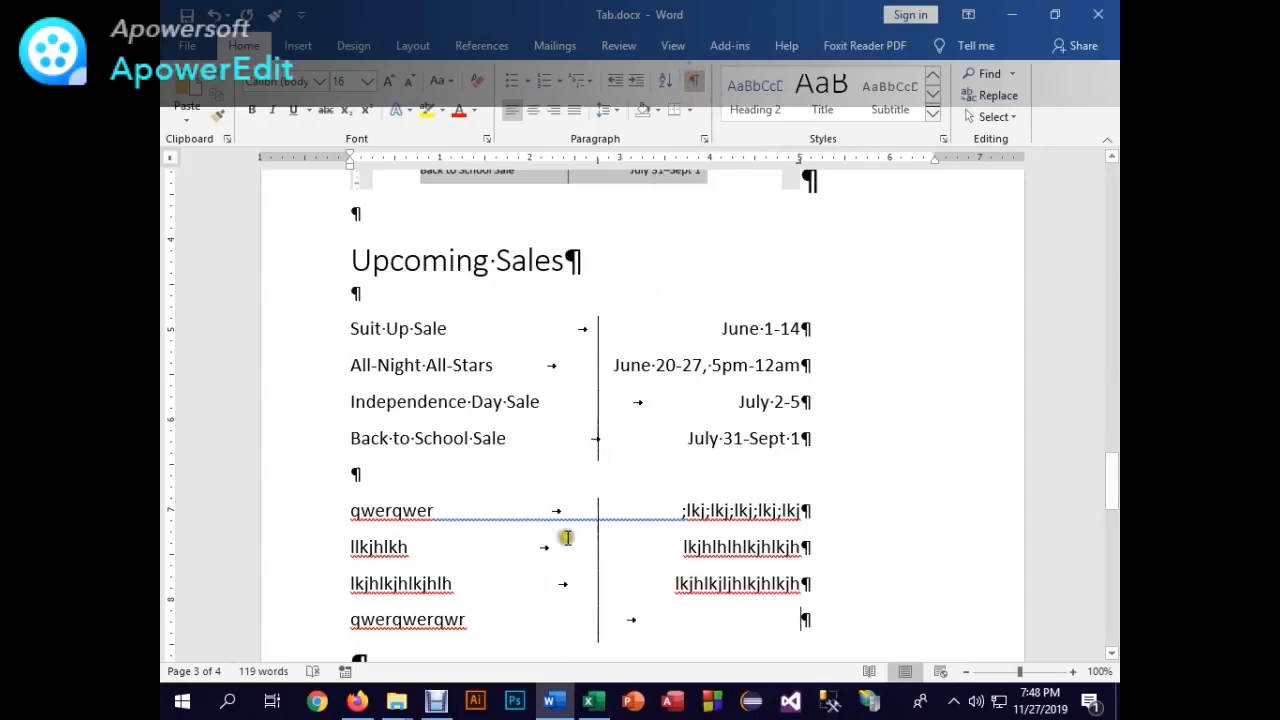
click(687, 86)
click(687, 86)
text(qwrqwqwrqwerqwer)
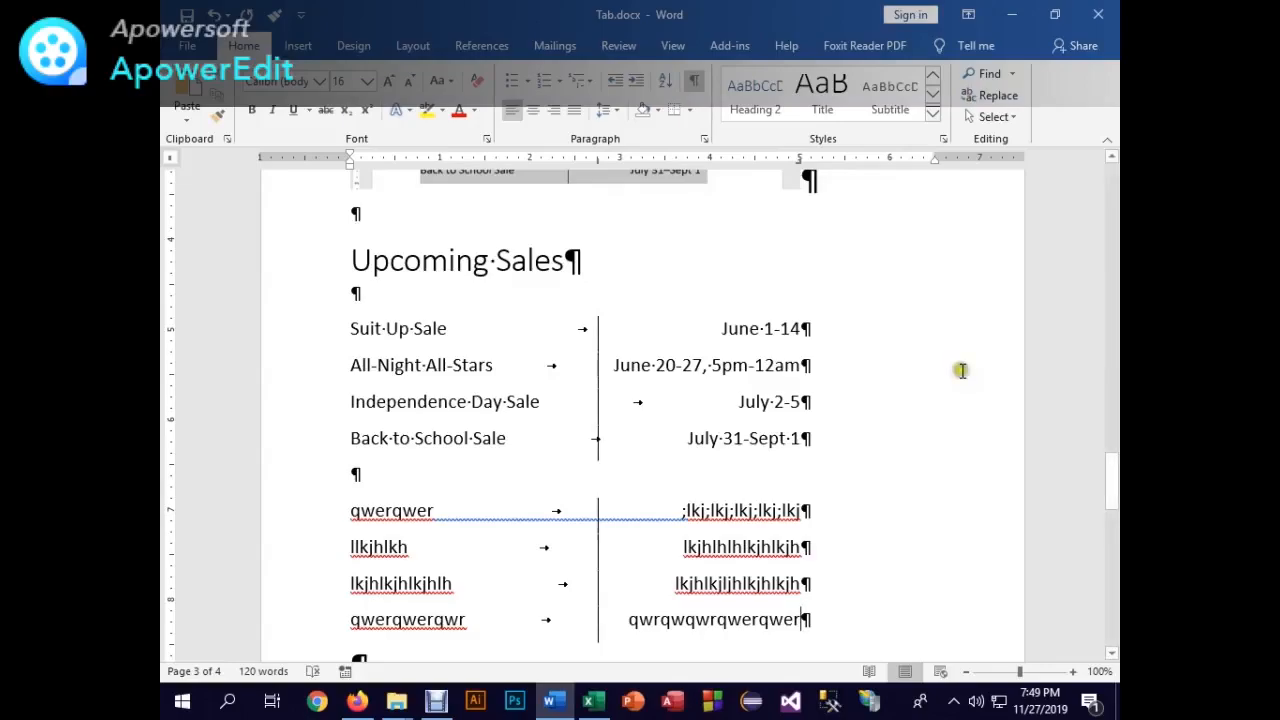
- Remove the tab stops from the four placeholder rows, delete the rows and hide the formatting marks
drag(347, 512, 838, 636)
drag(801, 161, 603, 196)
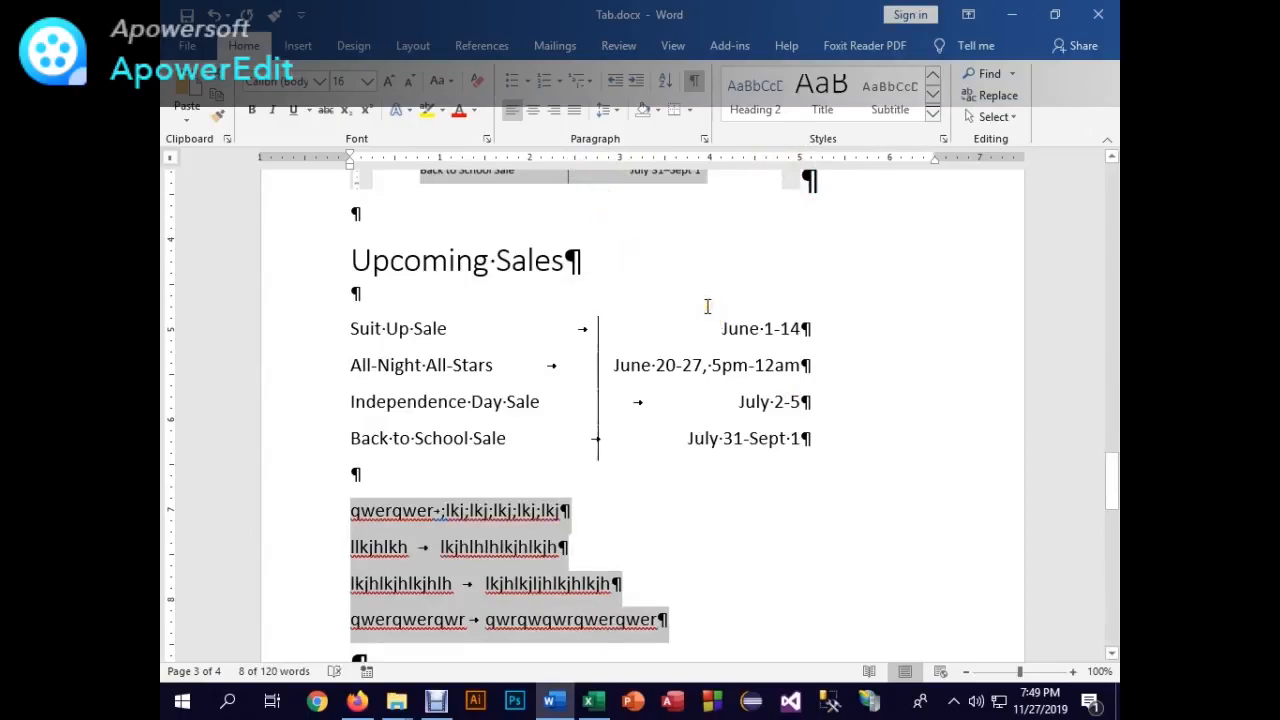
key(Delete)
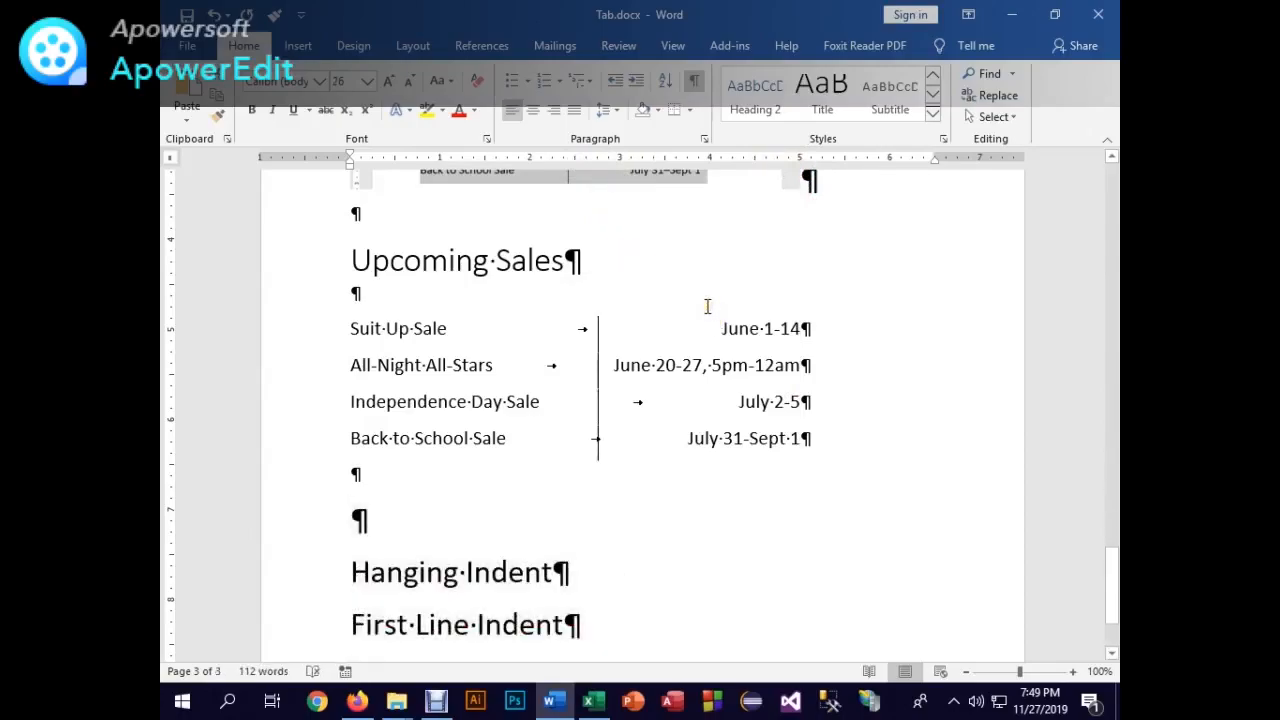
click(694, 80)
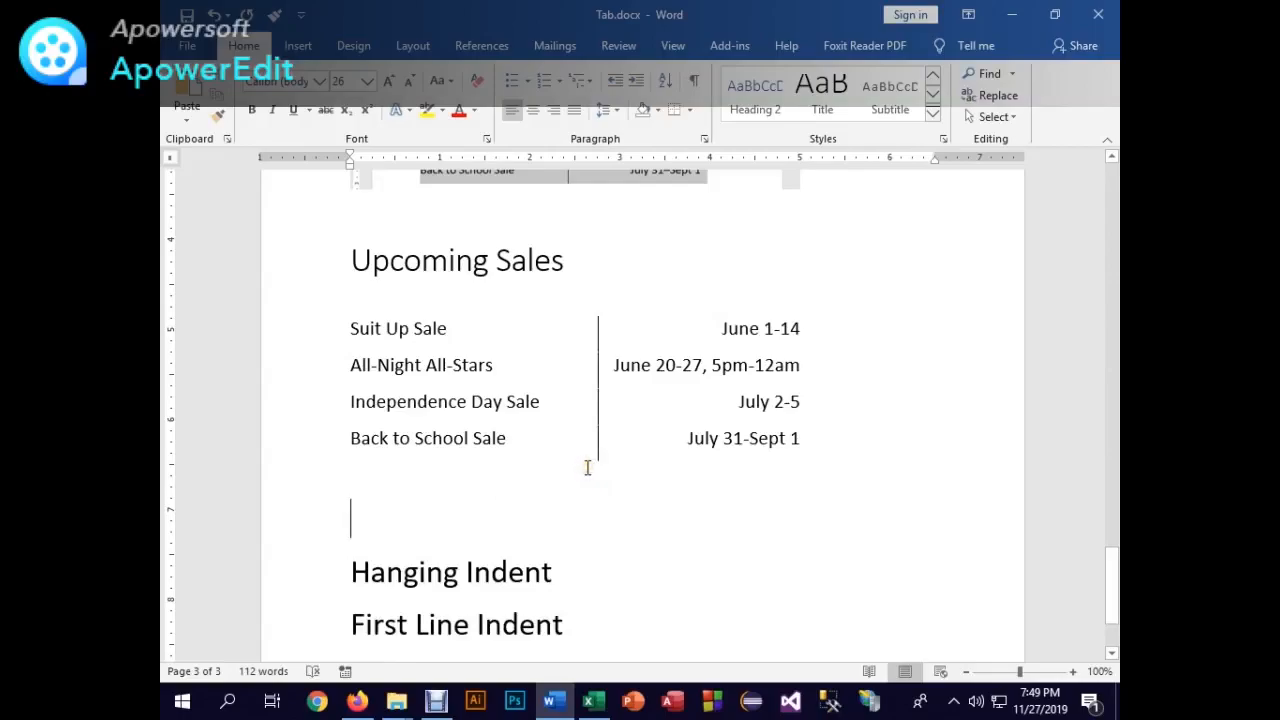
- Insert a blank line above the Hanging Indent heading and set the font size of the line below the sales list to 16
key(Return)
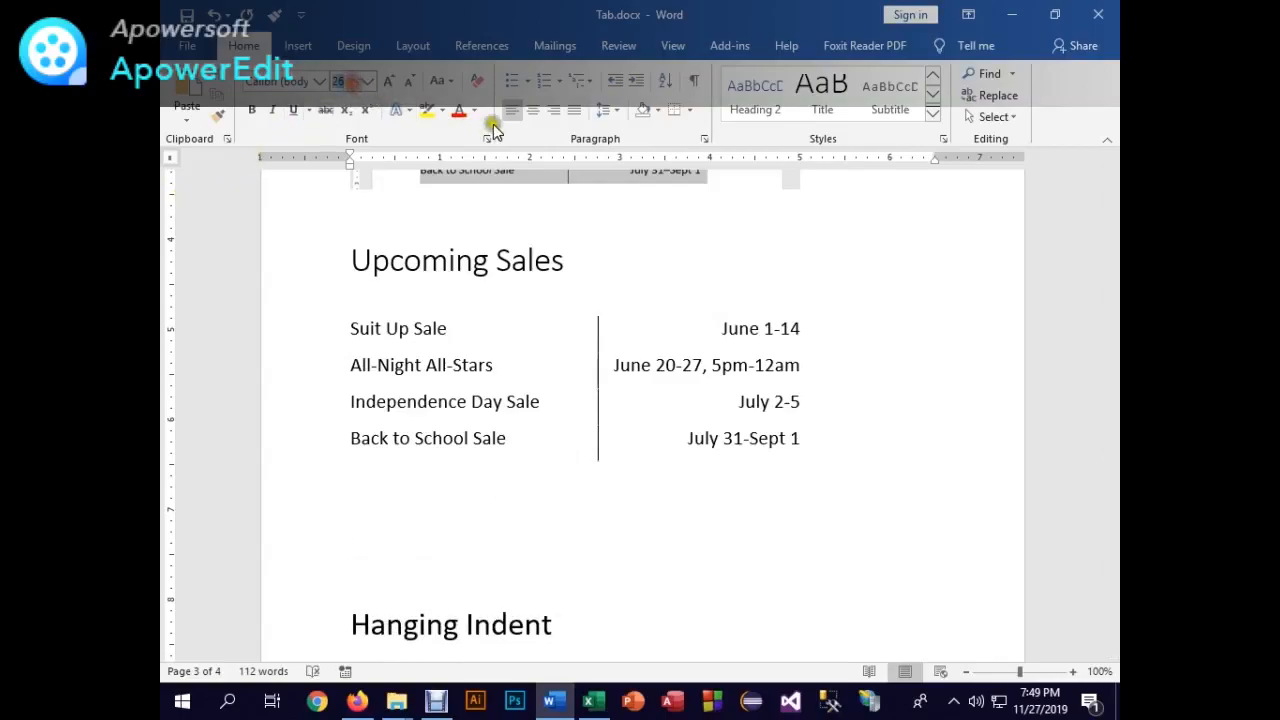
text(16)
key(Return)
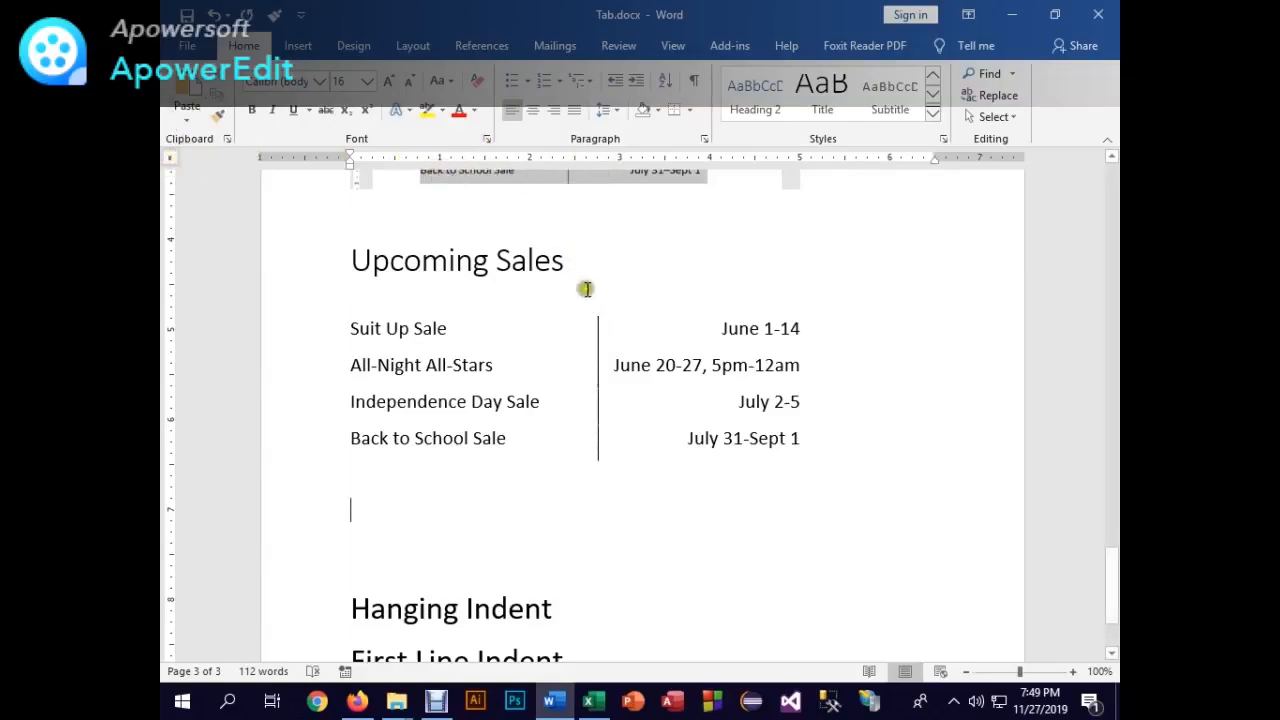
- Place a bar tab stop at 2.75" and a right tab stop at 5" on the blank line below the sales list
click(597, 158)
click(175, 160)
click(175, 162)
click(175, 162)
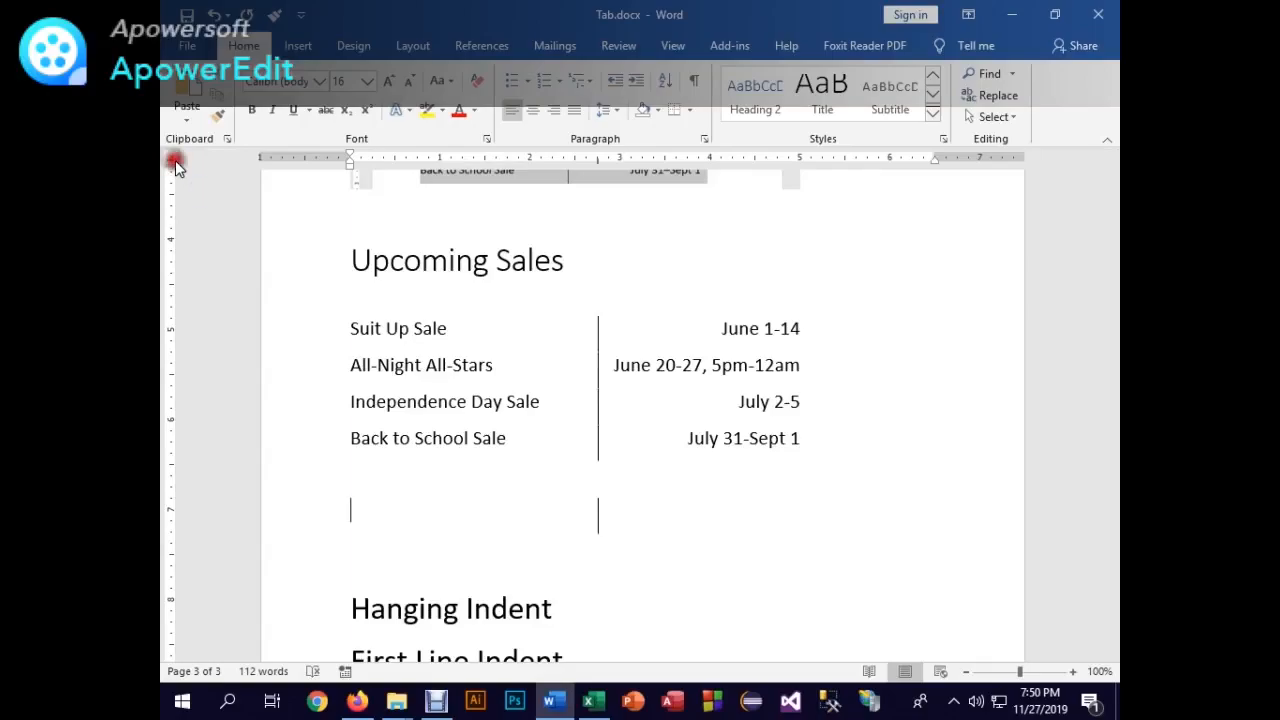
click(798, 160)
click(801, 161)
- Enter the row "Suit Up Sale" with the tab-aligned date "June 1-14" and start a new line
text(Suit )
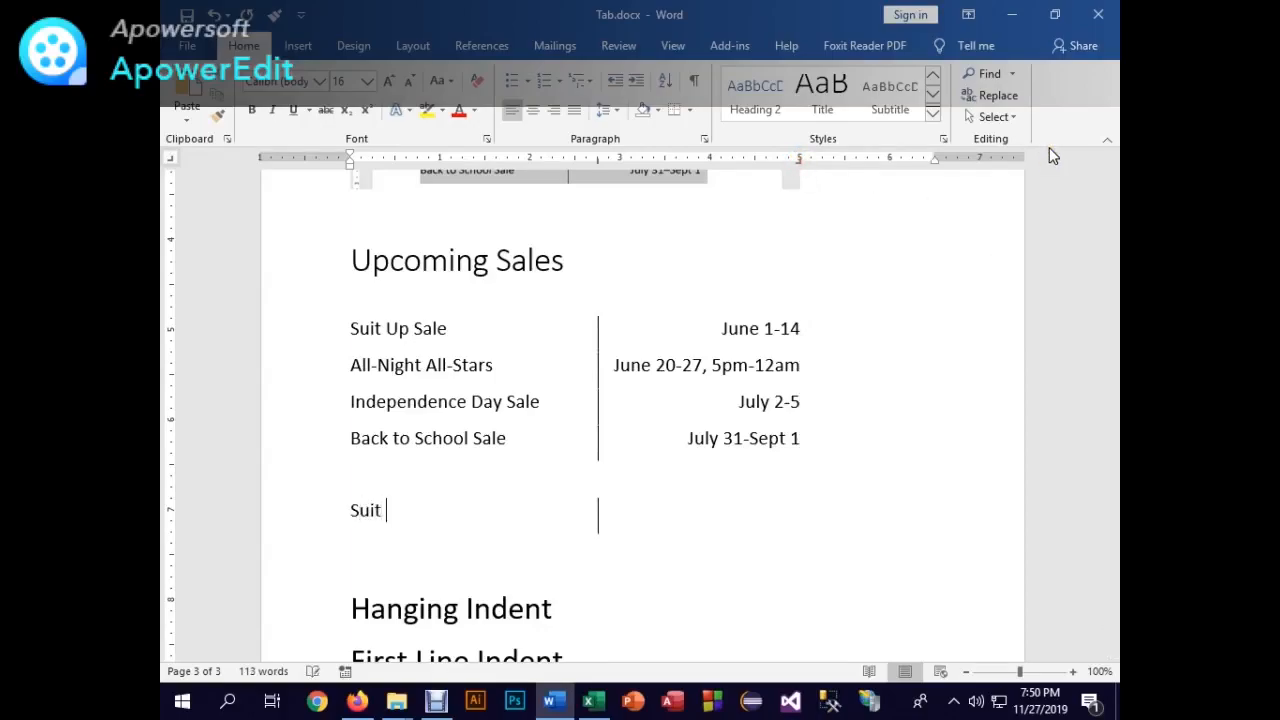
text(Up Sale)
key(Tab)
text(June 1-14)
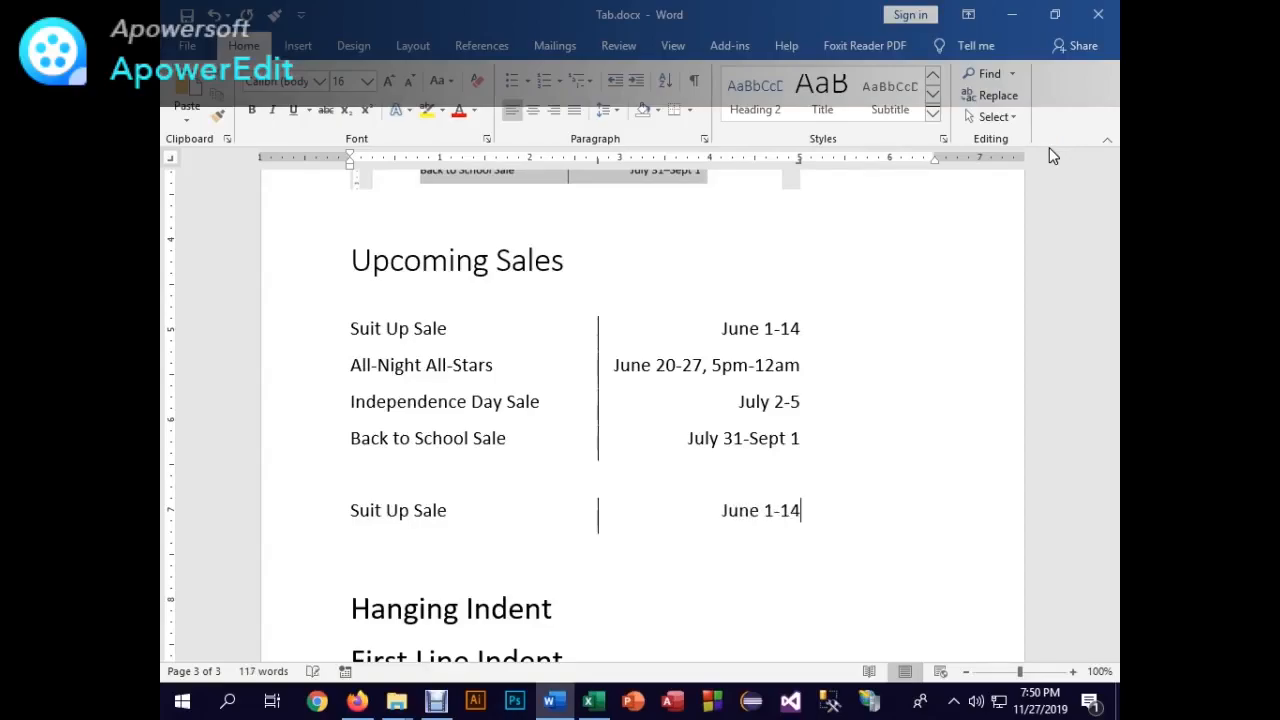
key(Return)
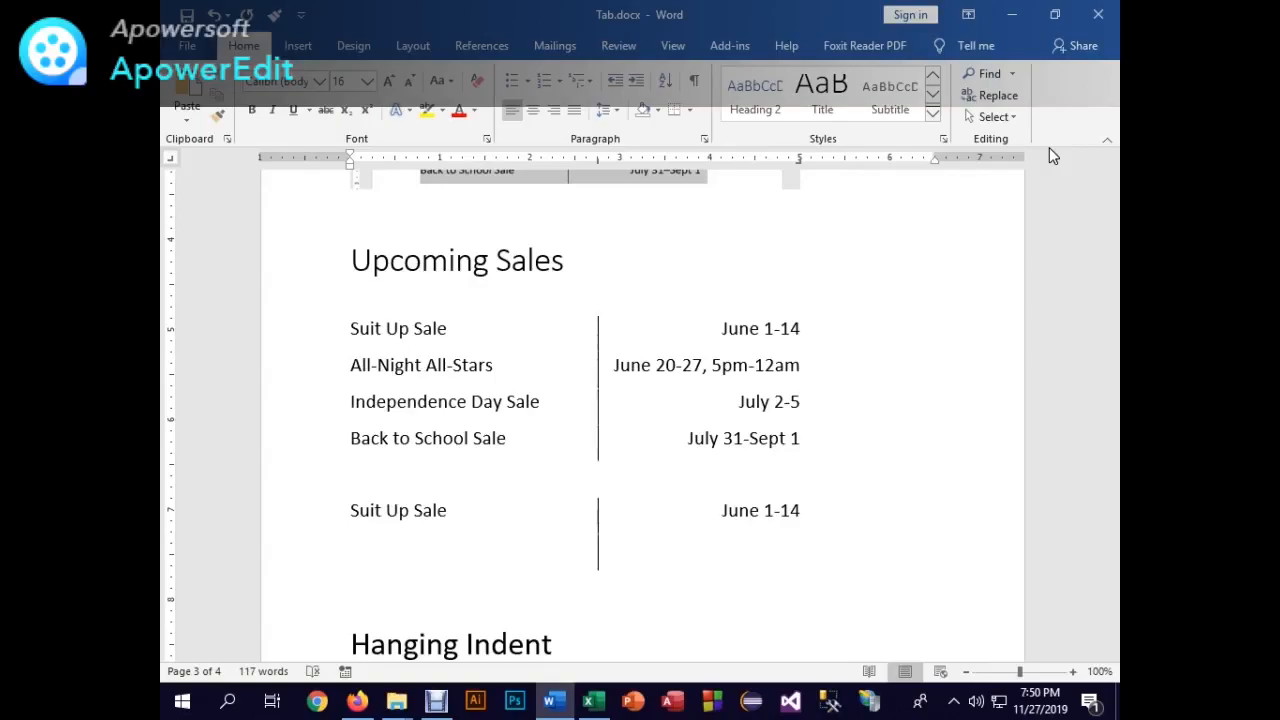
- Enter the row "All night all stars" with the tab-aligned date "June 20-27, 5pm – 12 am" and start a new line
text(All night a)
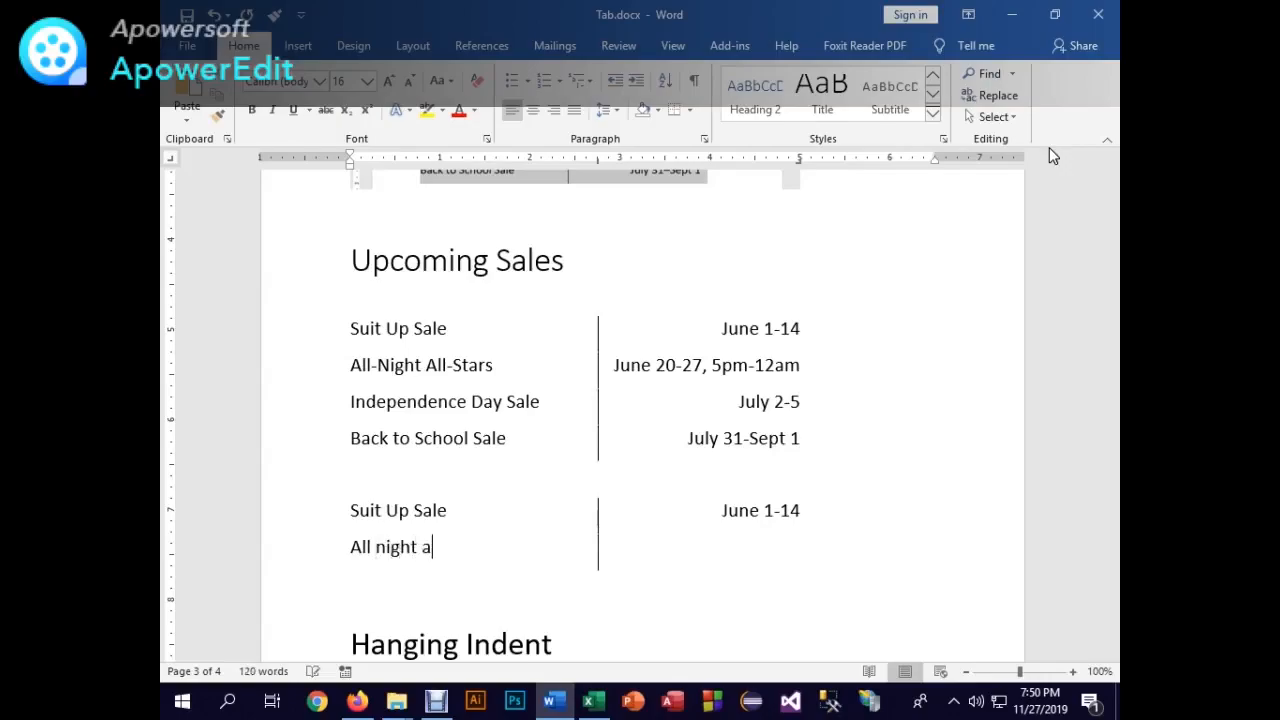
text(ll stars)
key(Tab)
text(June 2)
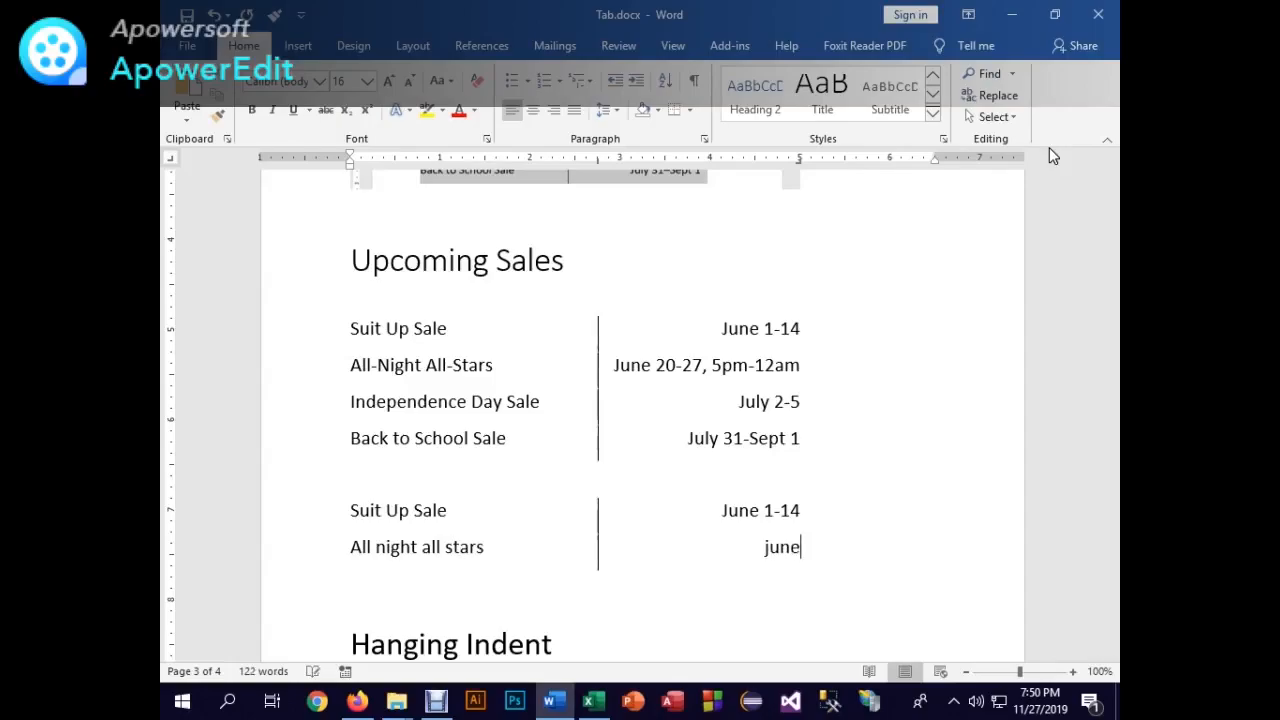
text(0-)
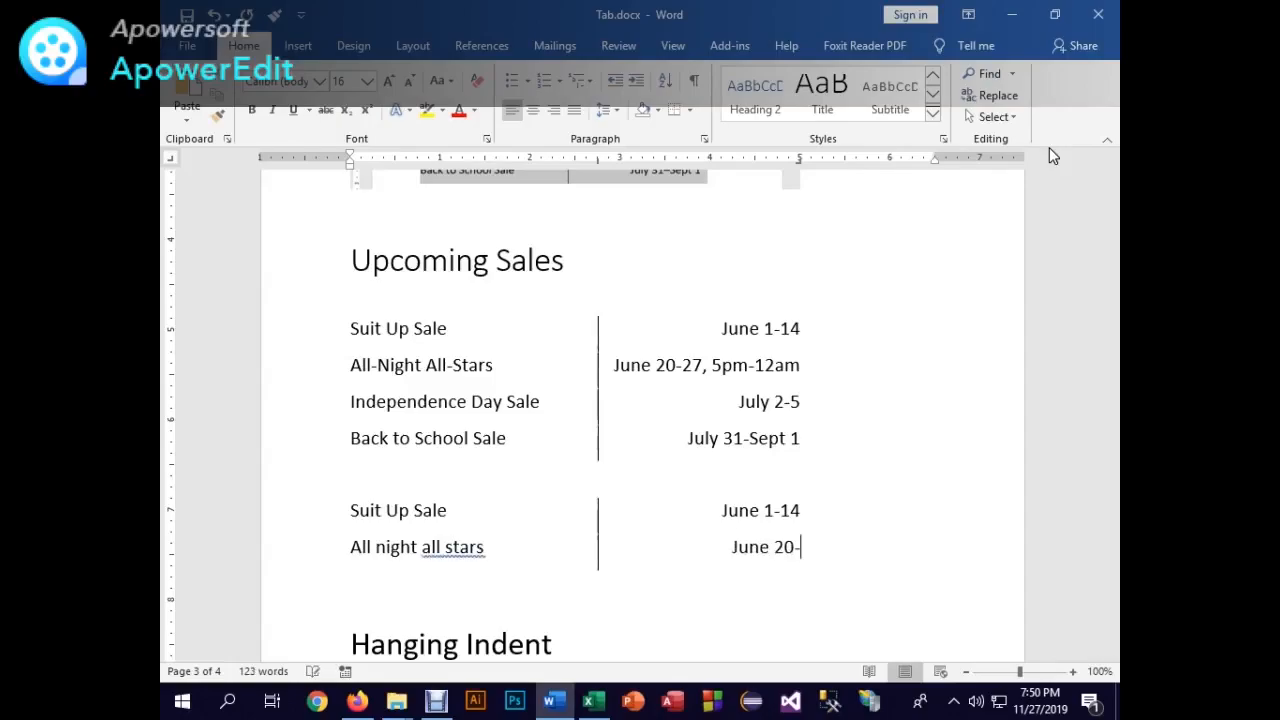
text(27, 5pm)
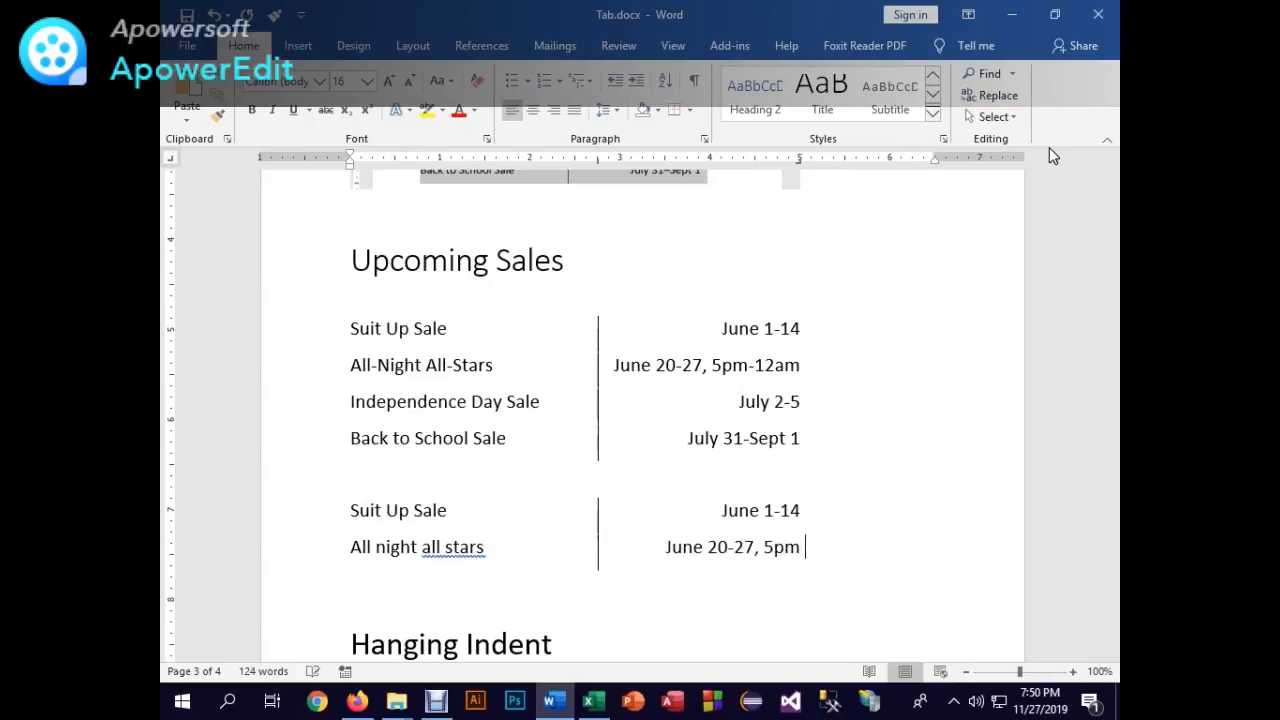
text( -)
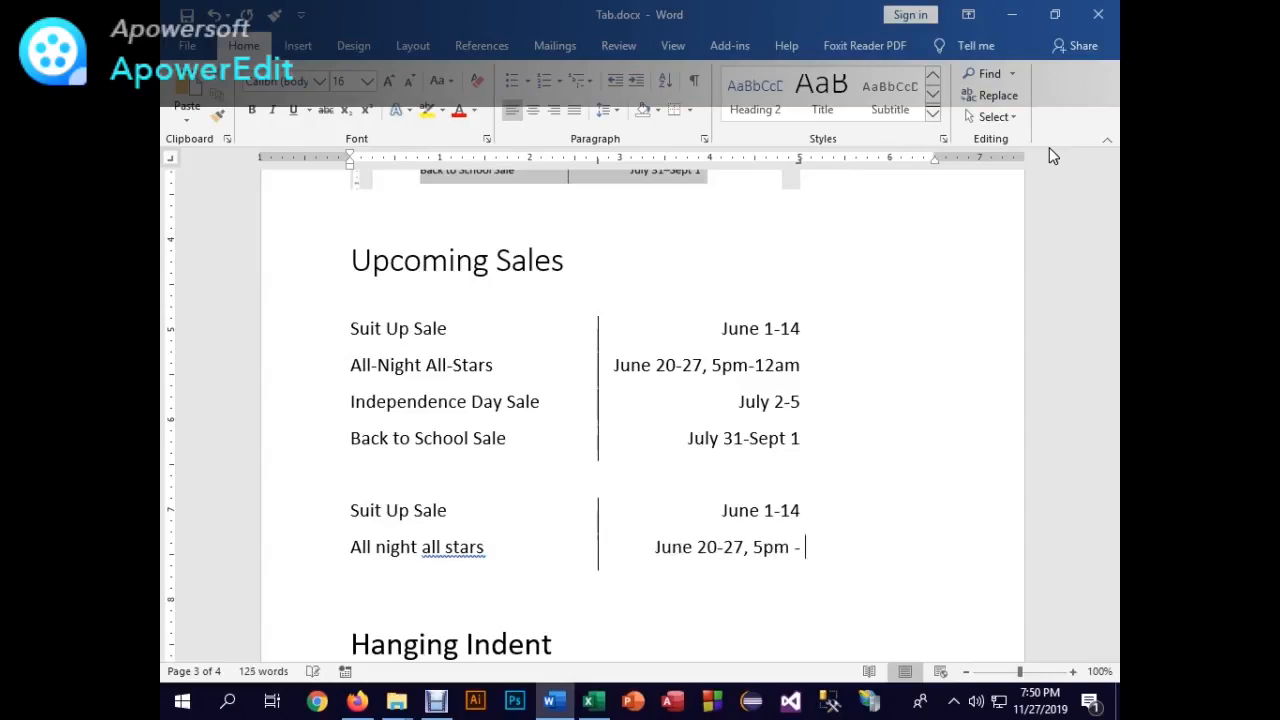
text( 132)
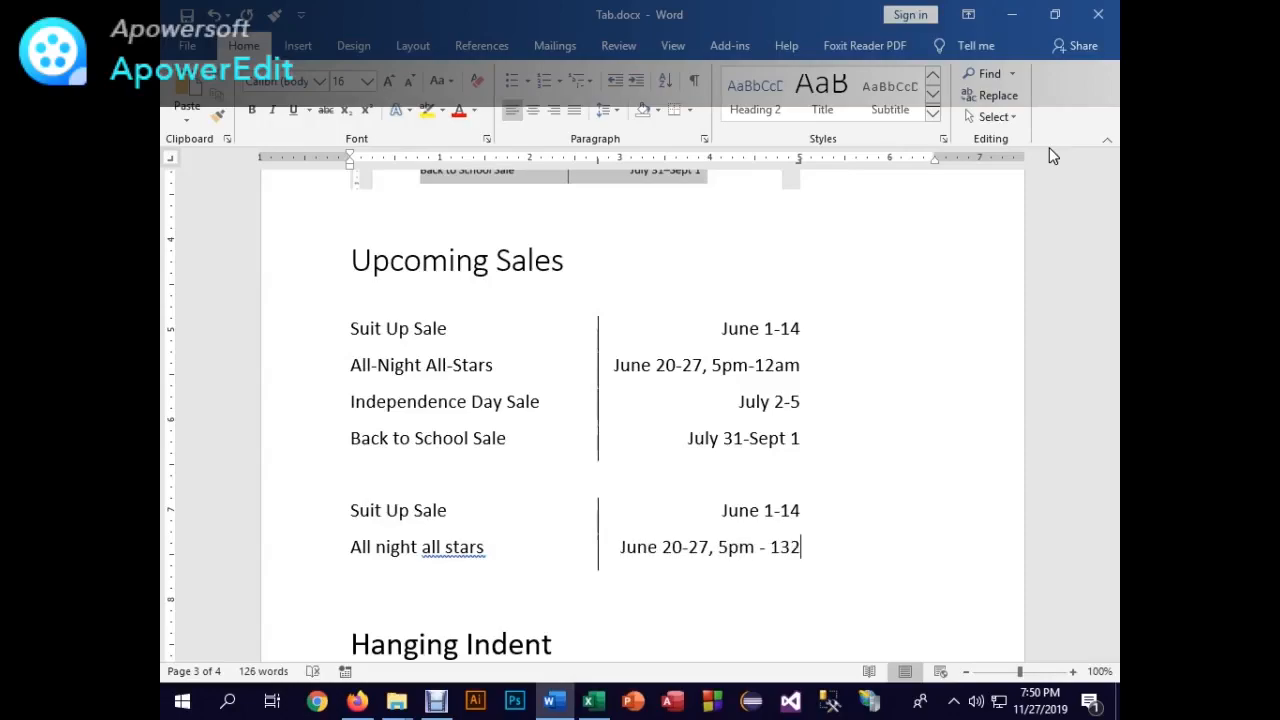
key(BackSpace)
key(BackSpace)
text(2 am)
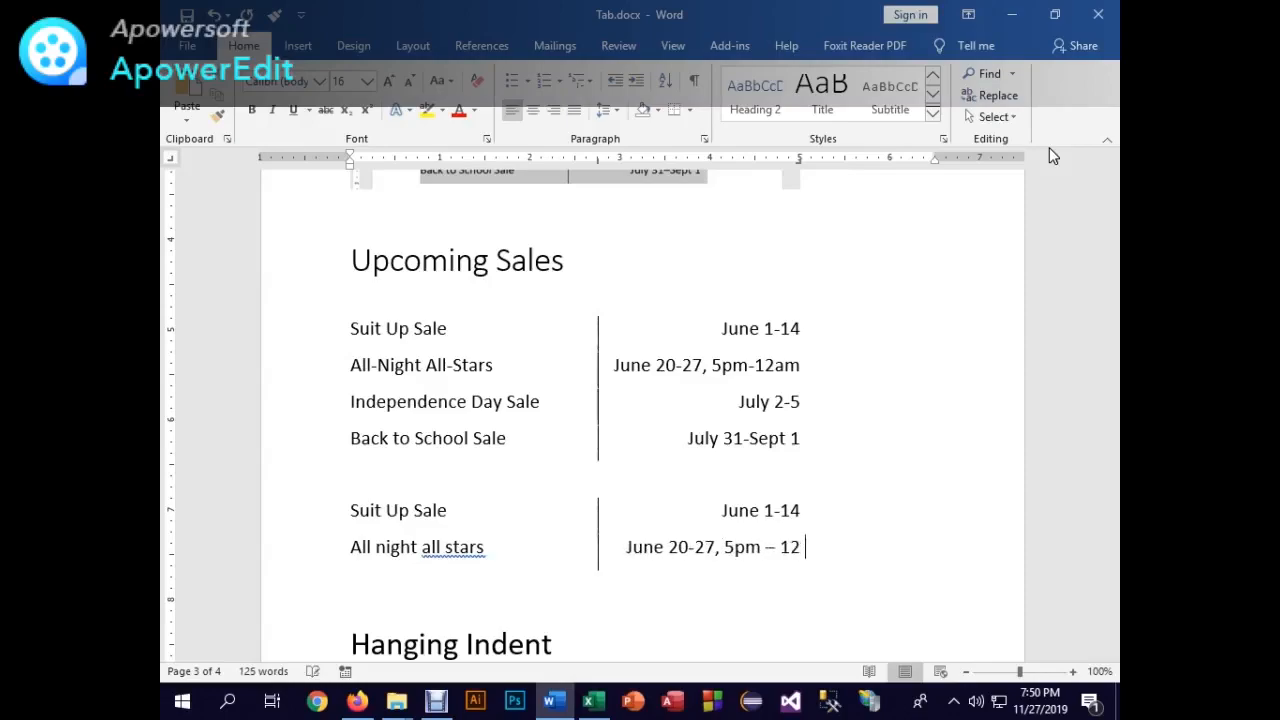
key(Return)
- Enter "independence day" on the new line, fixing the misspelled first word with the help of a spelling suggestion
text(independ)
key(BackSpace)
text(ce day)
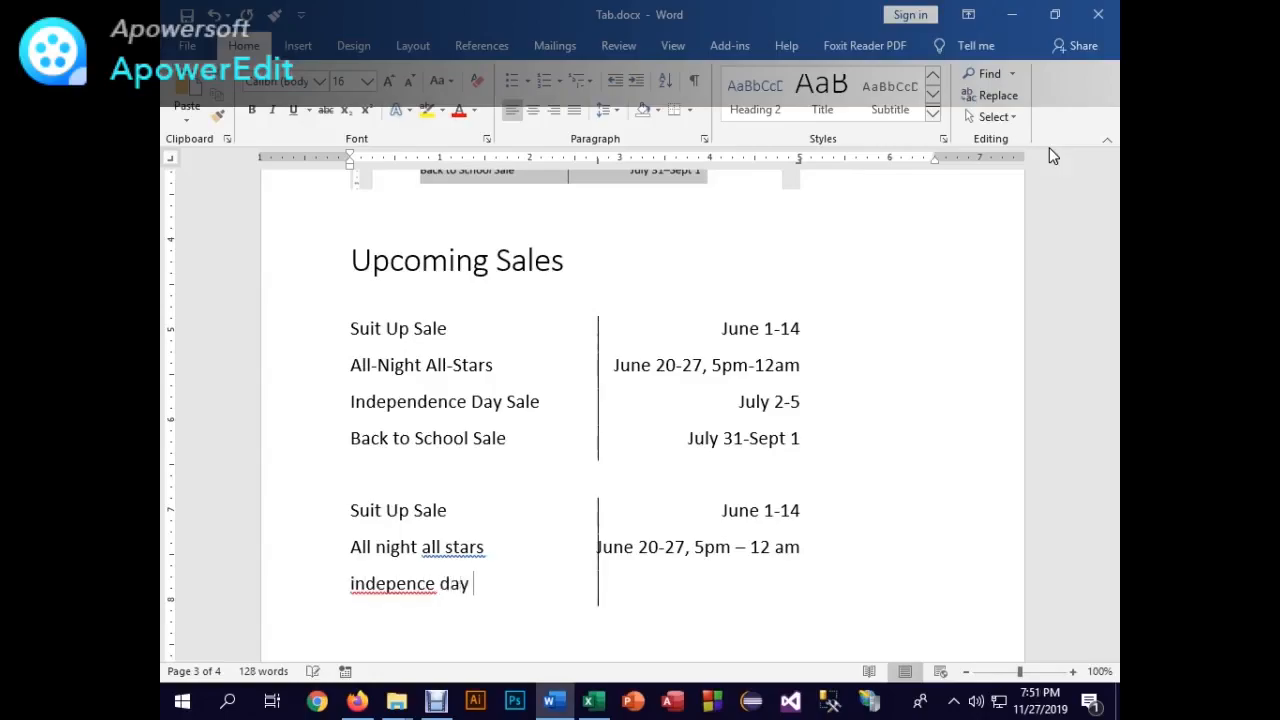
key(Left)
key(Left)
key(Left)
key(Left)
key(Left)
key(Left)
key(shift+F10)
key(Down)
key(Down)
key(Down)
key(Up)
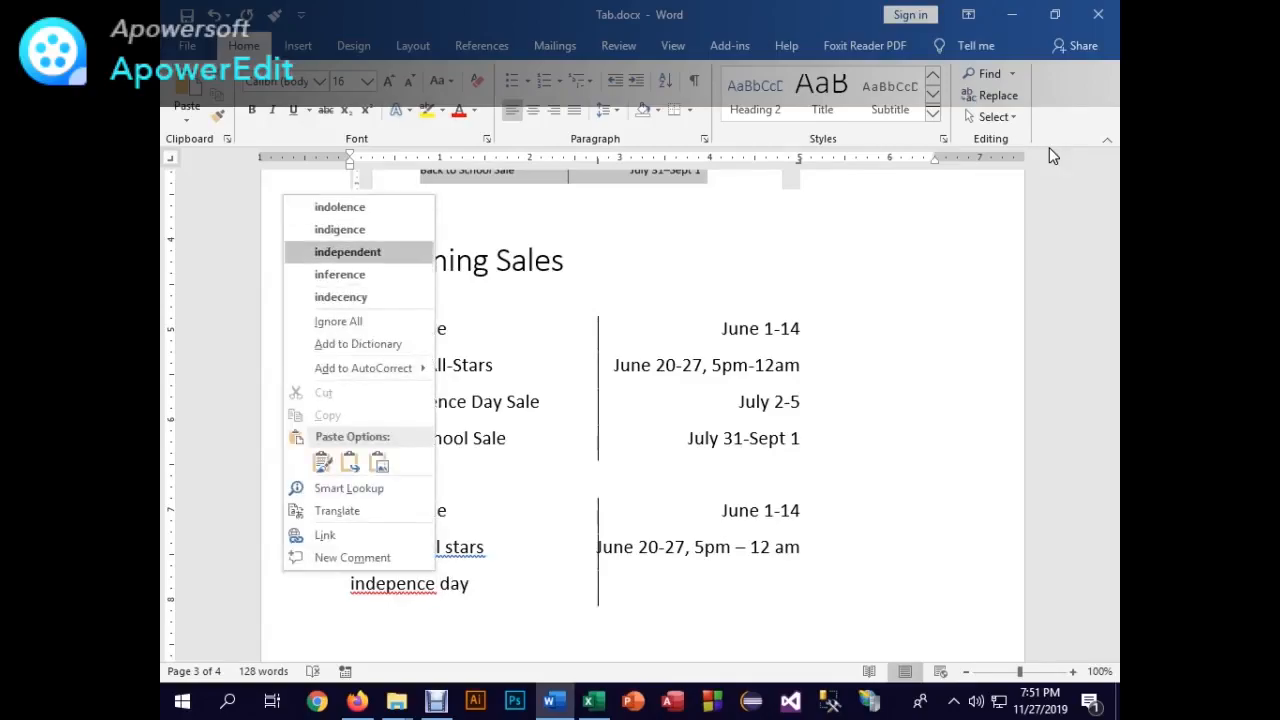
key(Up)
key(Down)
key(Down)
key(Up)
key(Return)
key(BackSpace)
text(ce)
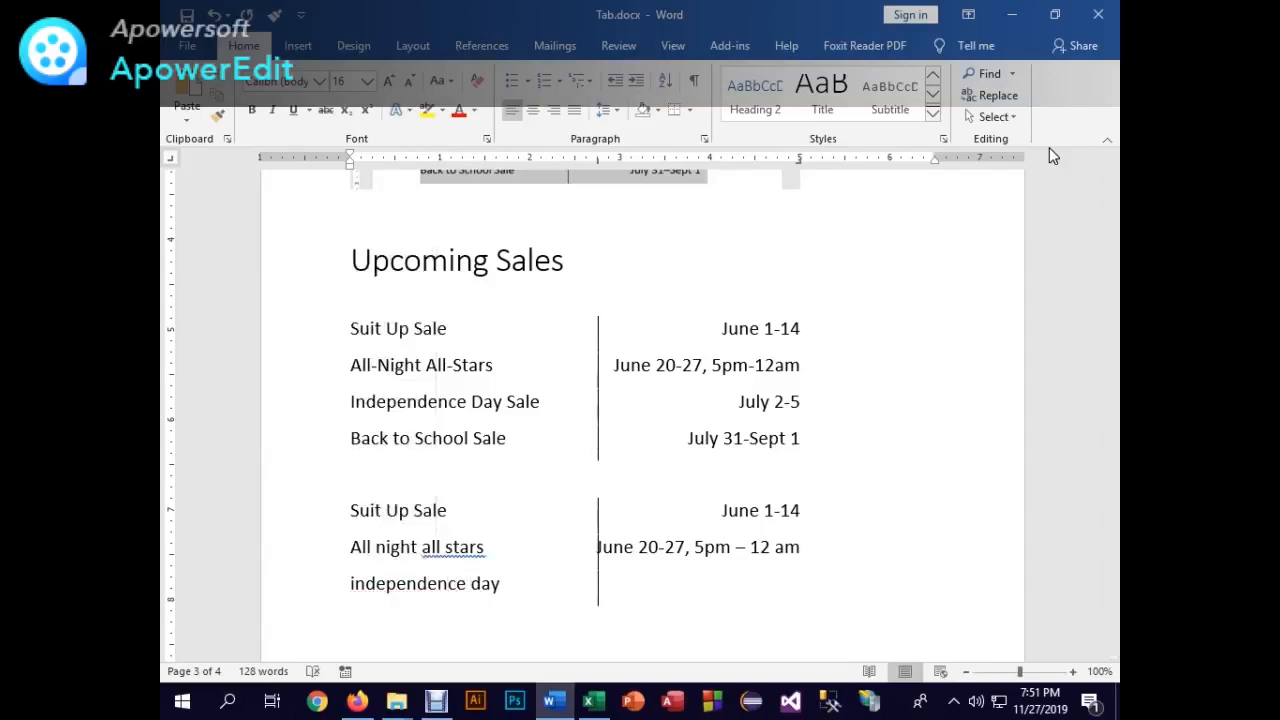
- Capitalize both words of the third row so it reads "Independence Day"
key(Up)
key(Down)
key(shift+F10)
key(Down)
key(Up)
key(Return)
key(Home)
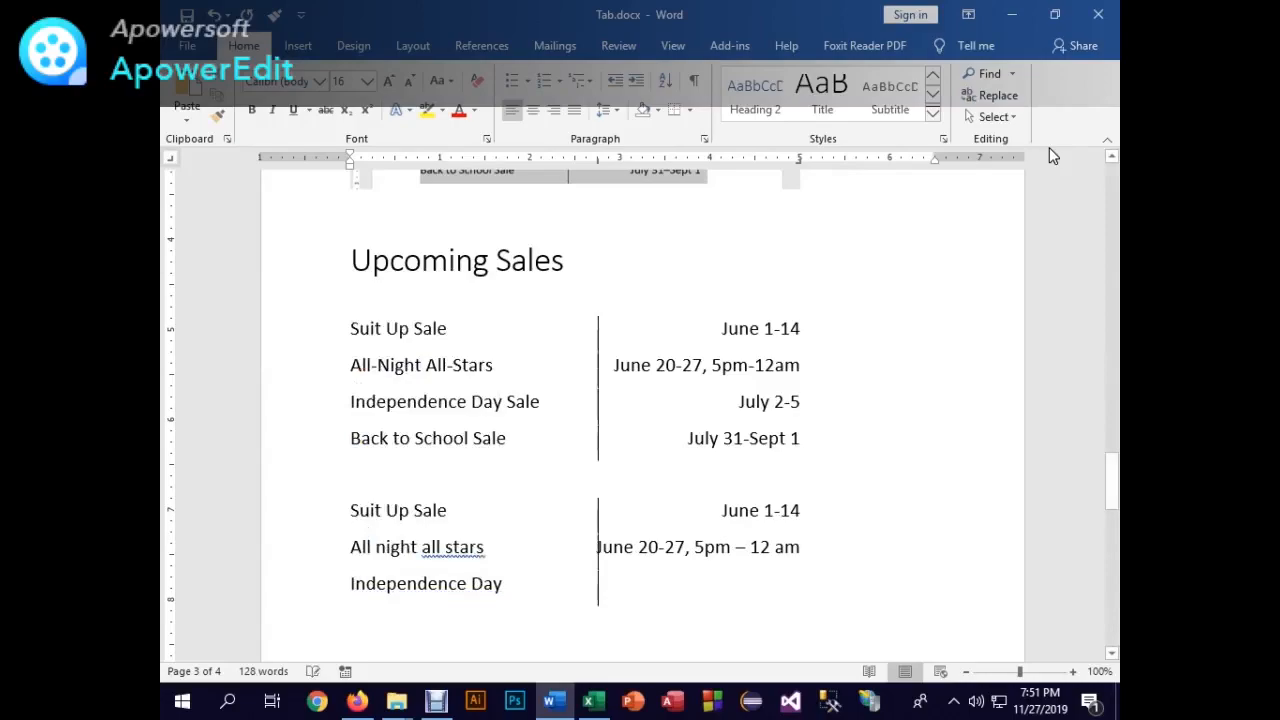
- Complete the third row with the word "Sale" and the tab-aligned date "July 2-5"
key(Tab)
key(BackSpace)
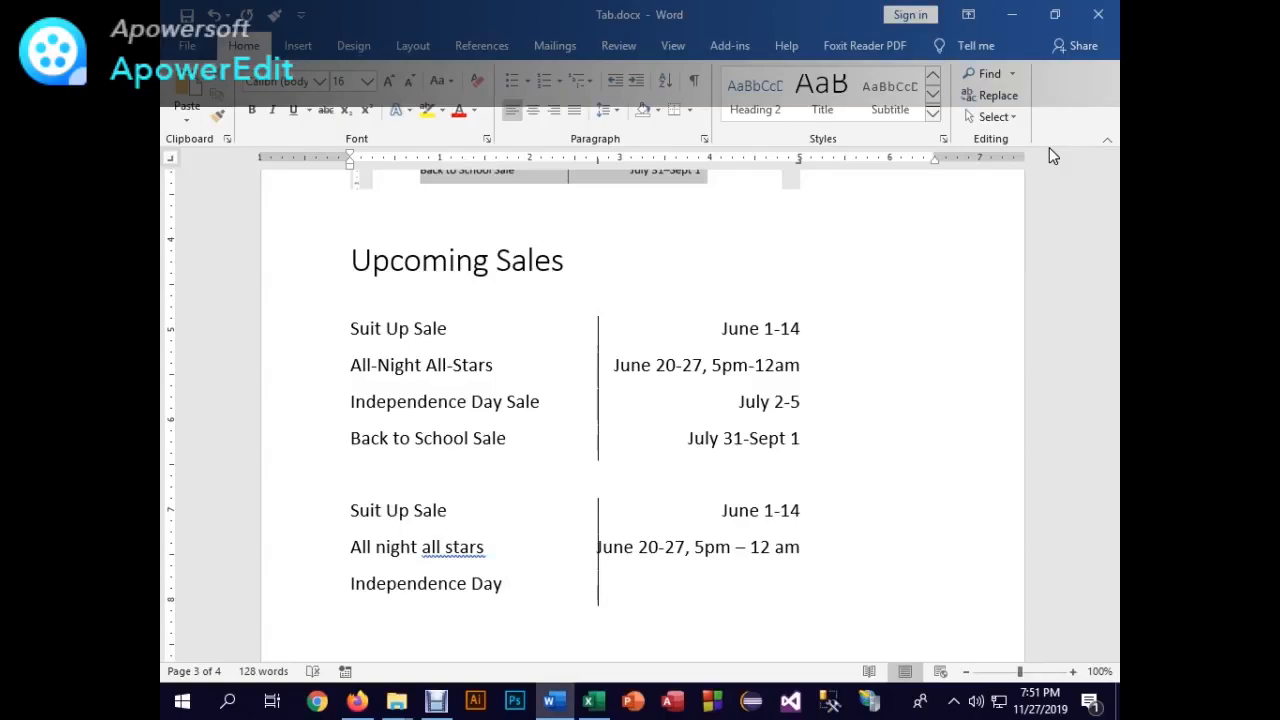
key(BackSpace)
text(Sale)
key(Tab)
text(July 2-5)
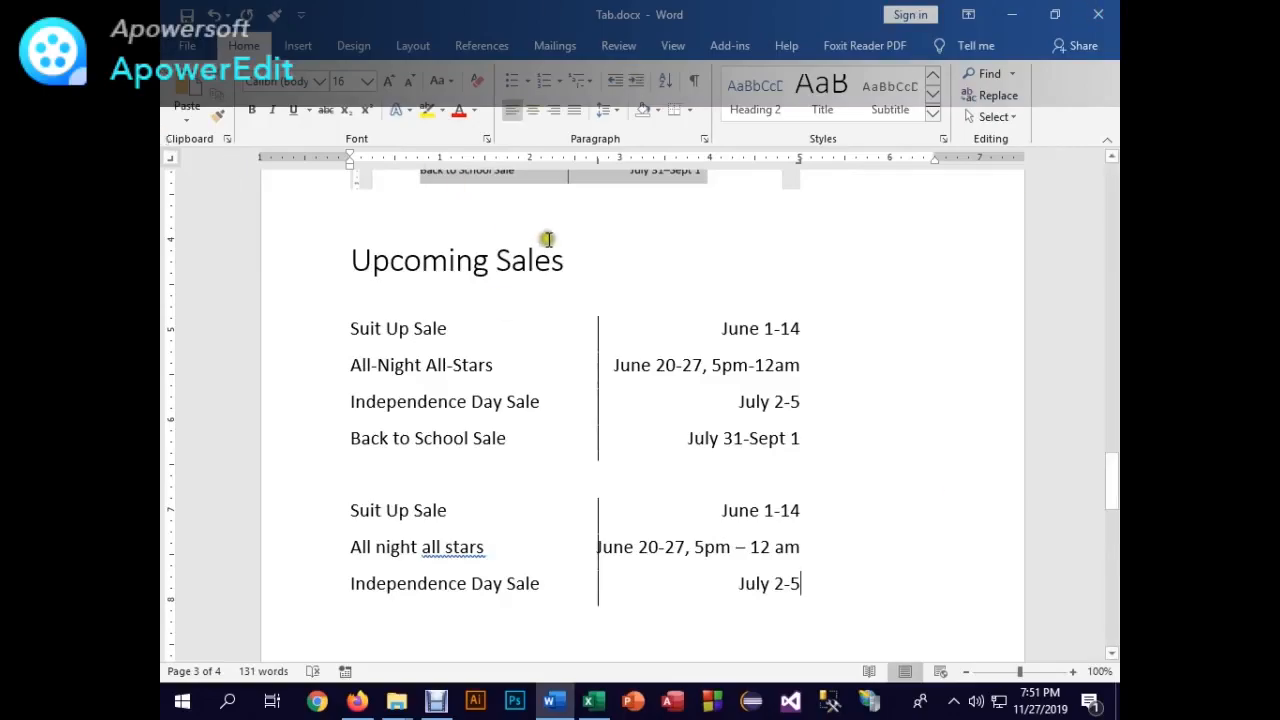
- Move the bar tab of the three newly entered rows to about 2.4" so it clears the longest date
click(735, 547)
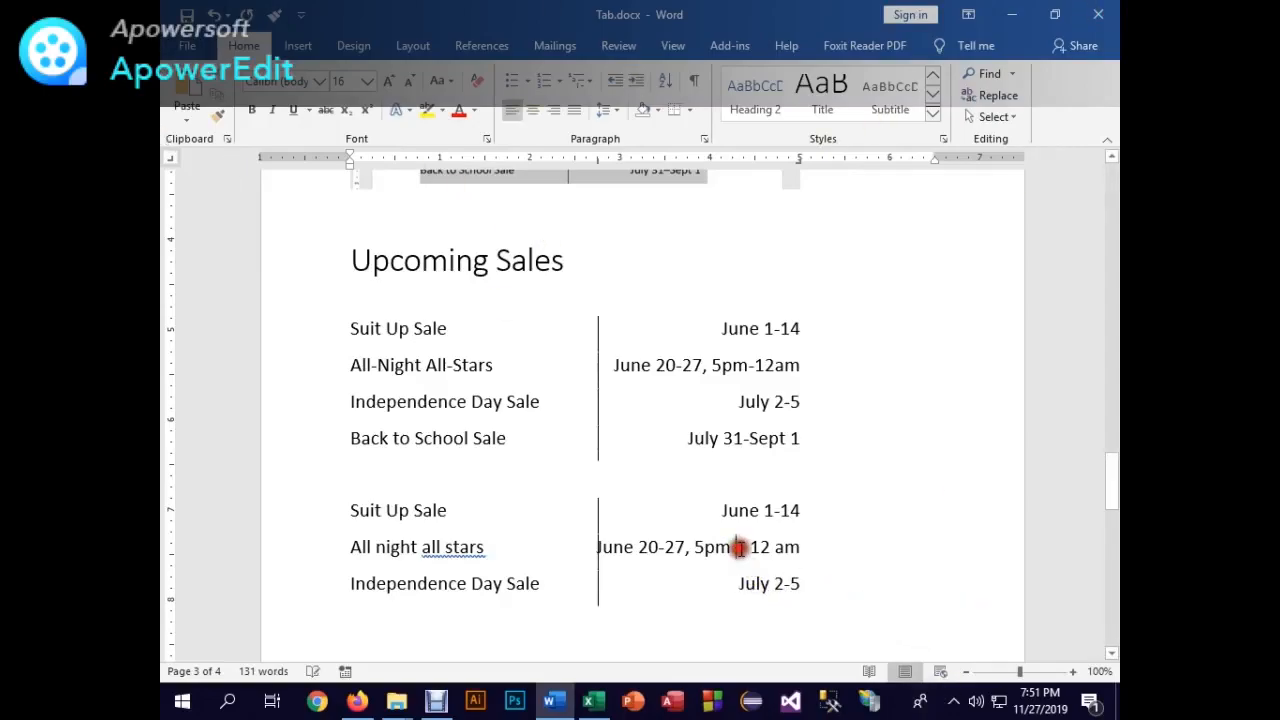
click(593, 518)
click(596, 474)
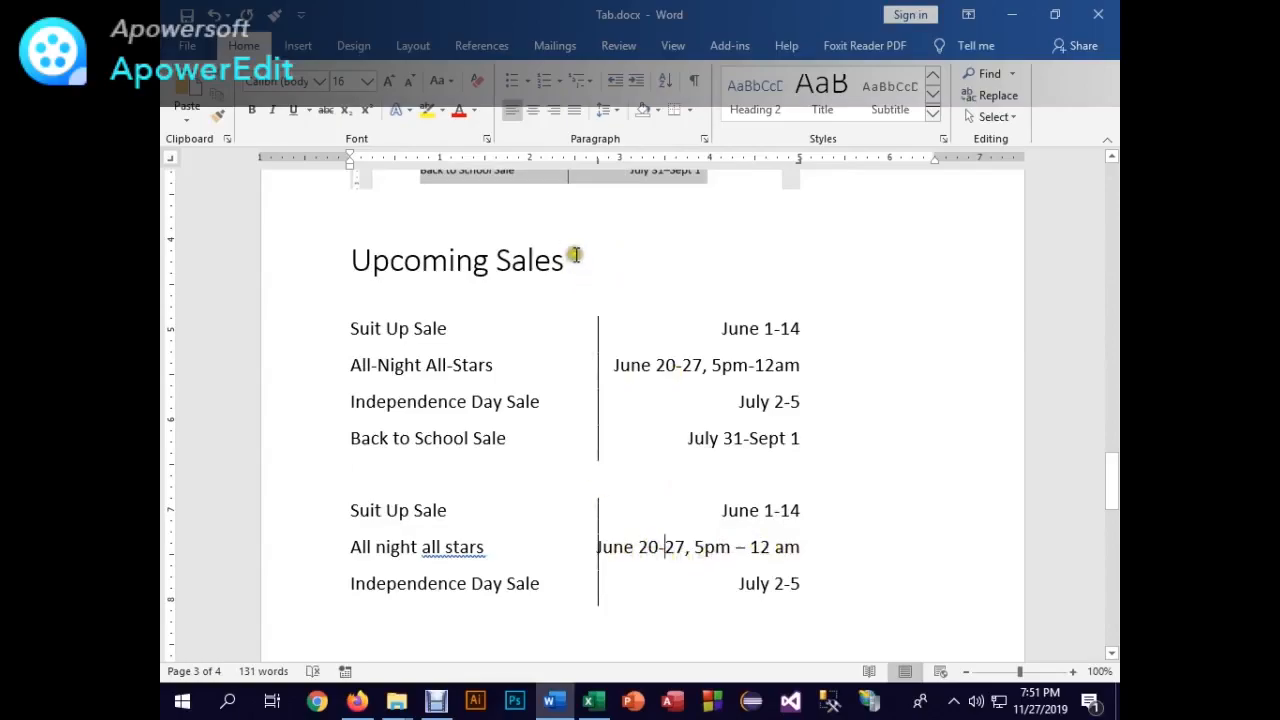
drag(352, 512, 823, 586)
drag(598, 163, 569, 167)
click(785, 550)
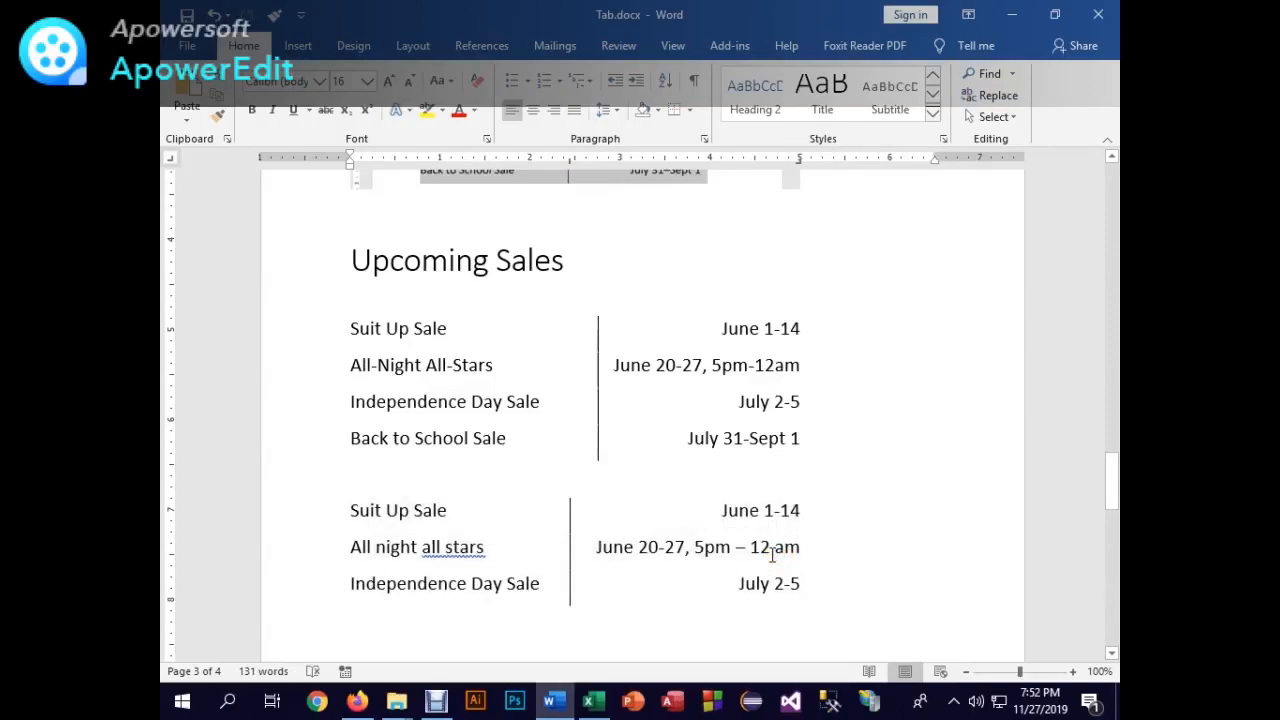
- Show the formatting marks to check the tab characters in both sales lists, and hide them again
click(771, 549)
click(694, 80)
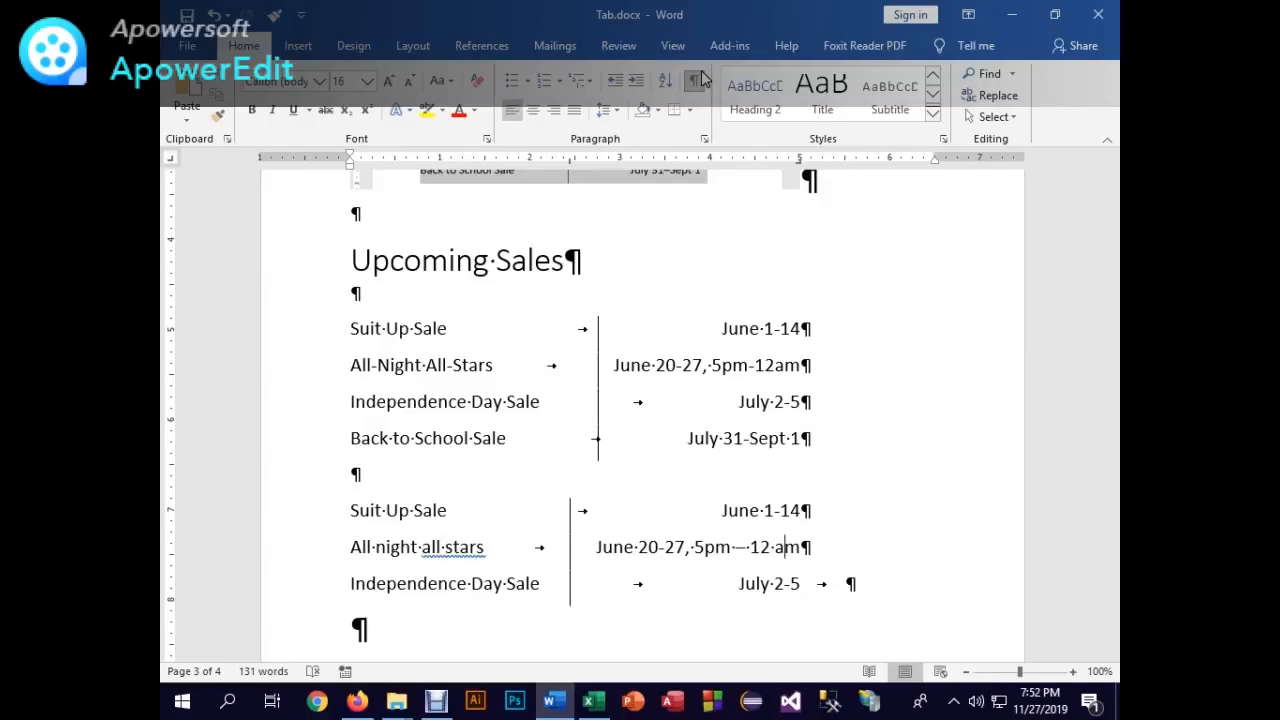
click(697, 80)
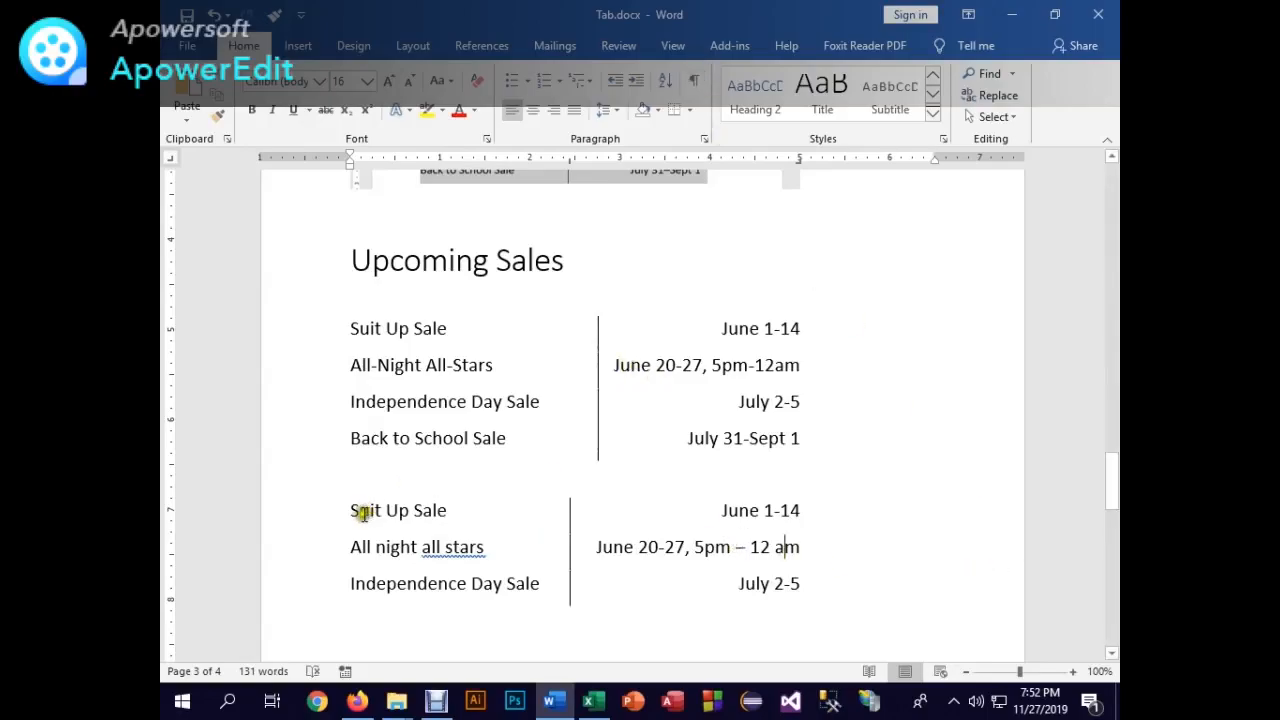
- Move the three new rows' right tab to about 5.4" and their bar tab to about 2.75"
drag(350, 510, 834, 377)
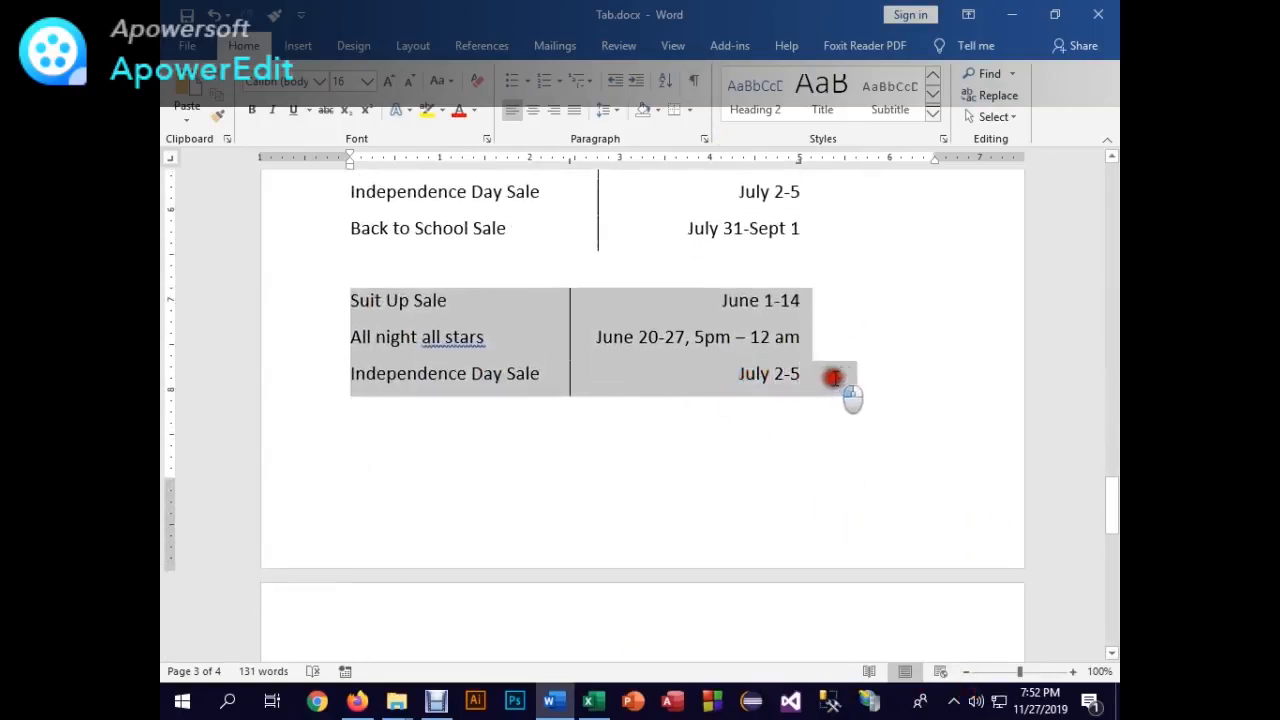
drag(800, 162, 835, 168)
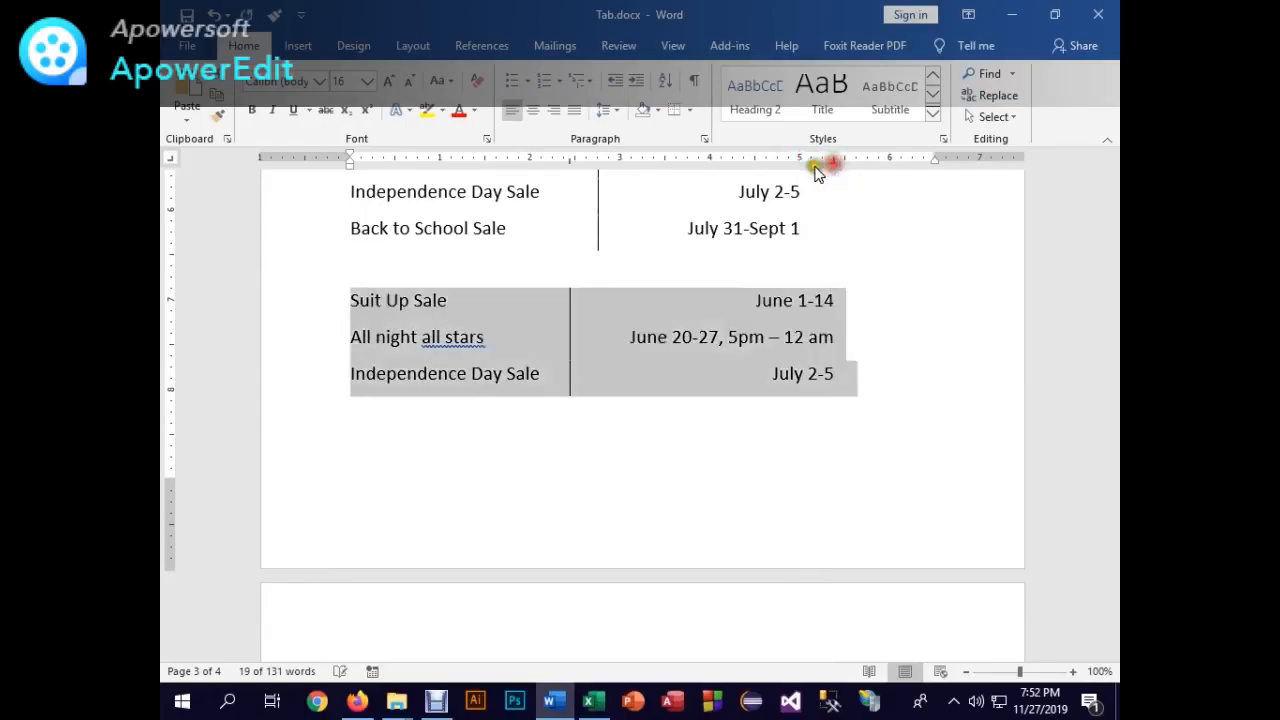
drag(569, 166, 595, 170)
click(755, 337)
- Compare the new rows with the original sales list and move their right tab to about 5.1"
scroll(800, 437, up, 1)
scroll(790, 430, up, 2)
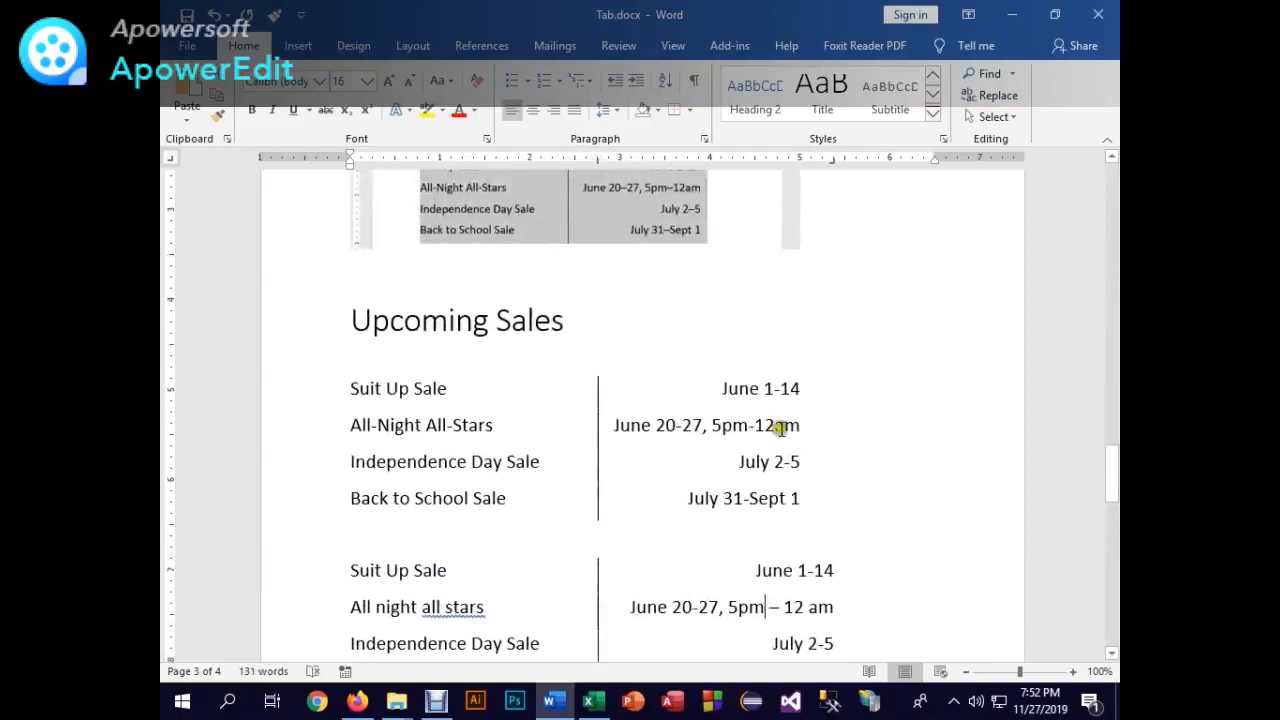
scroll(605, 430, down, 1)
mouse_move(716, 341)
mouse_down()
mouse_move(760, 362)
mouse_move(808, 413)
mouse_up()
drag(351, 345, 800, 451)
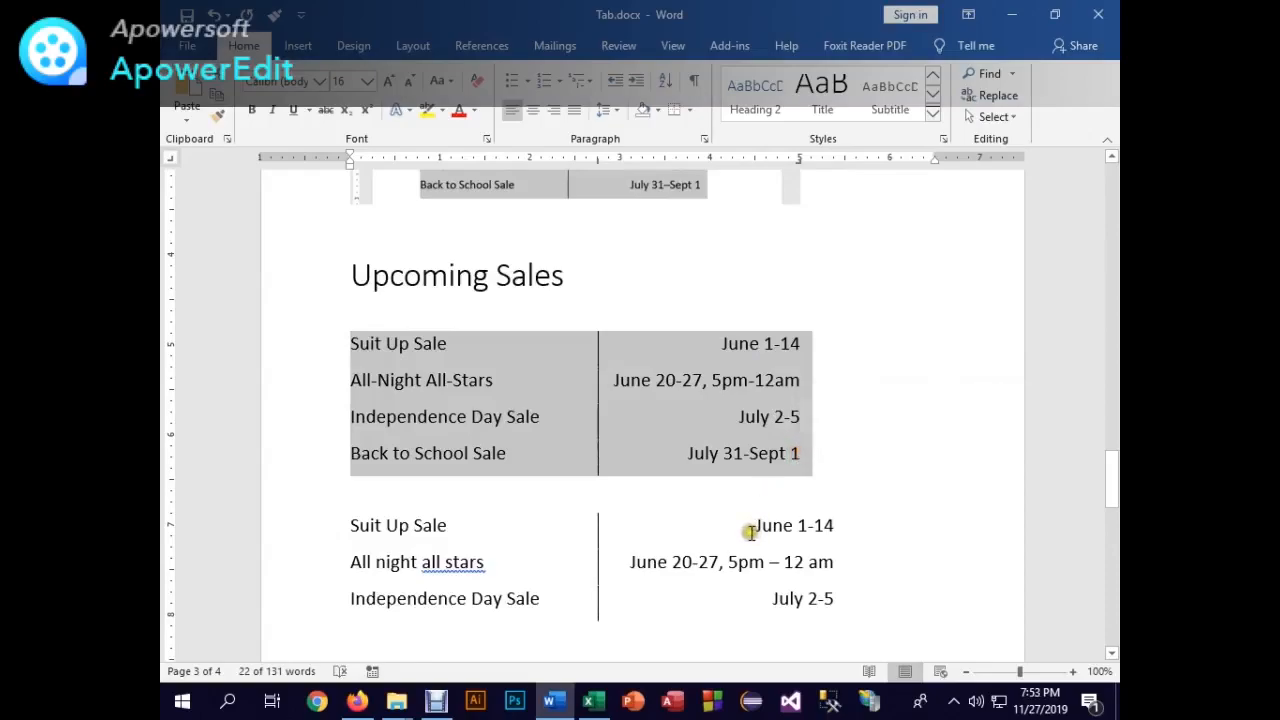
mouse_move(346, 529)
mouse_down()
mouse_move(847, 583)
mouse_move(857, 614)
mouse_up()
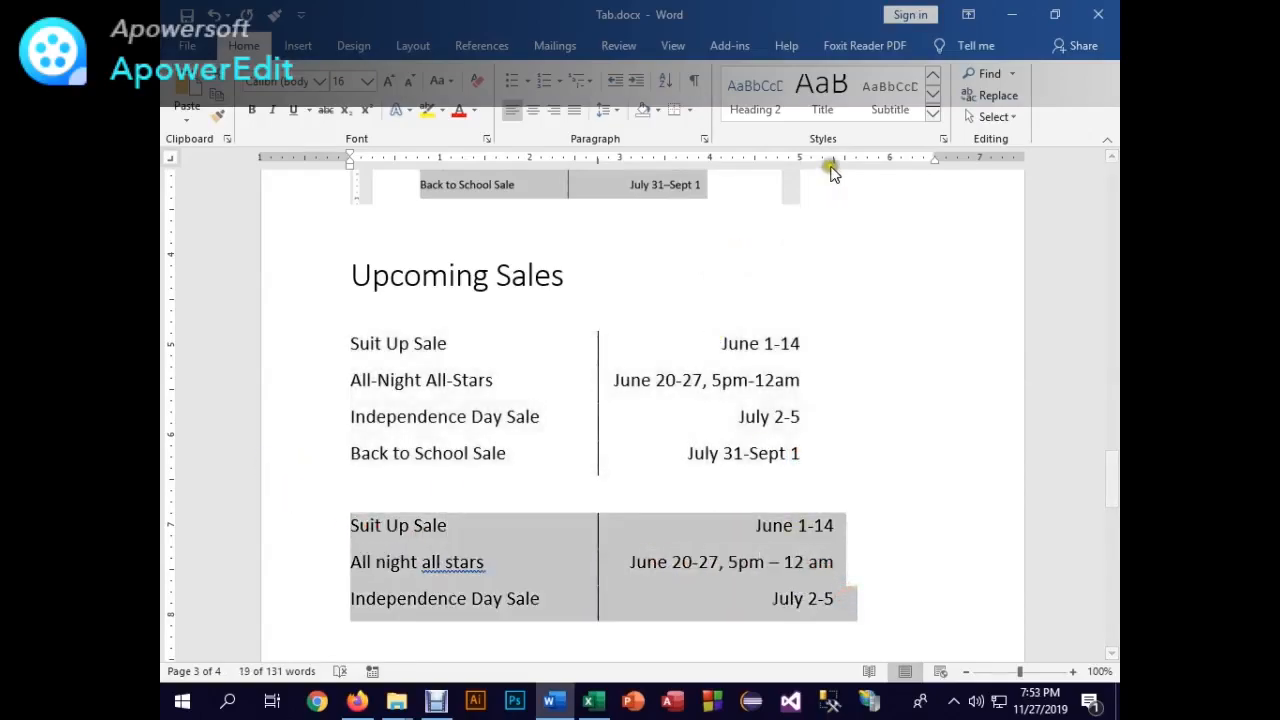
drag(831, 160, 808, 163)
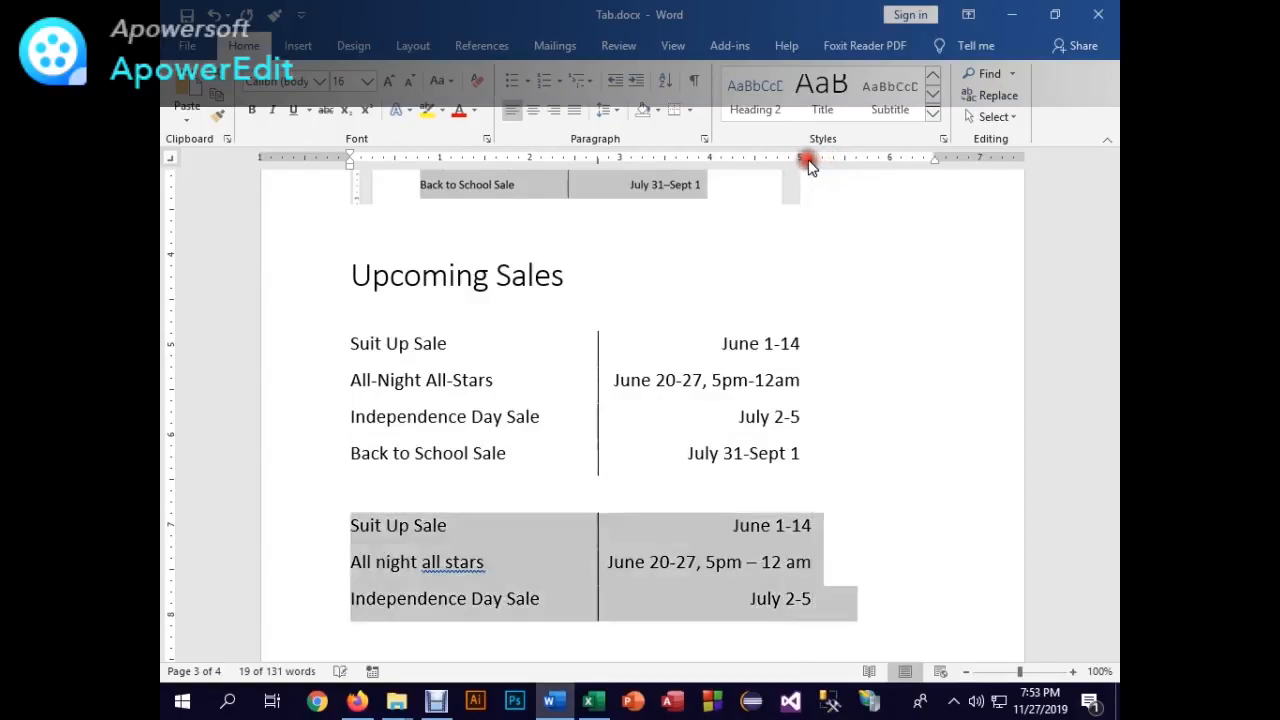
click(799, 556)
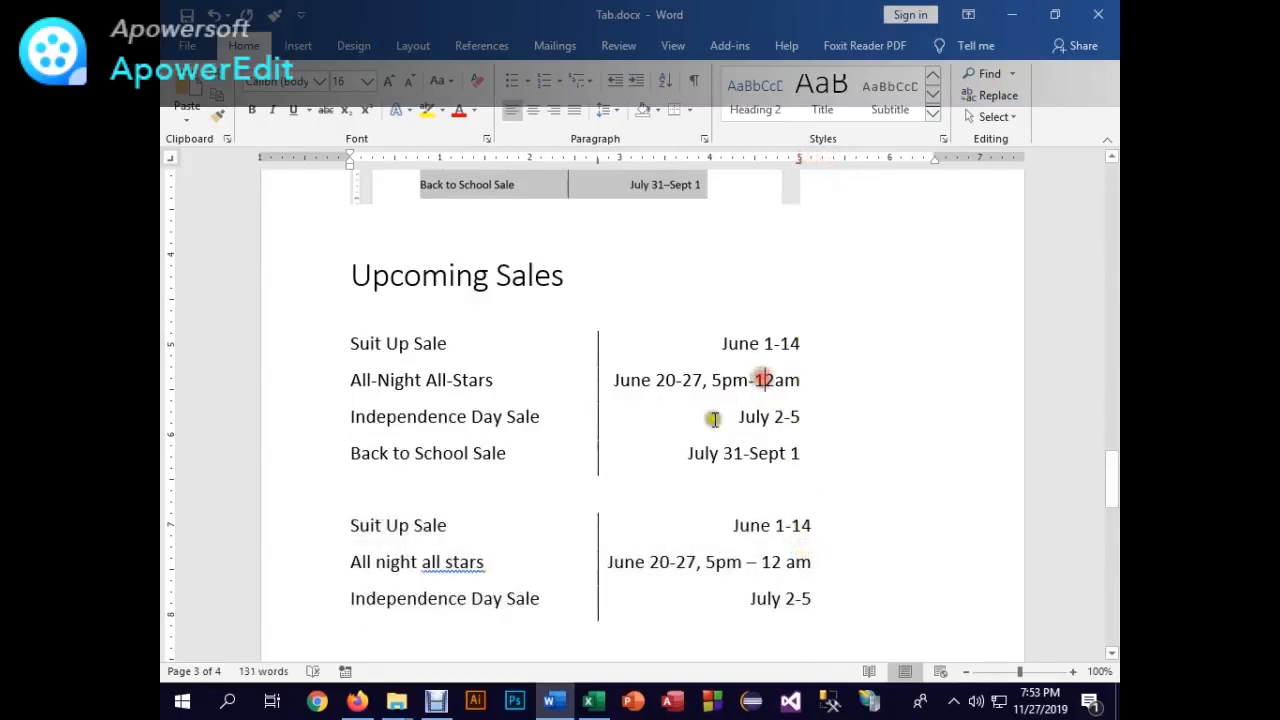
scroll(666, 471, down, 3)
scroll(650, 495, up, 2)
scroll(649, 495, up, 5)
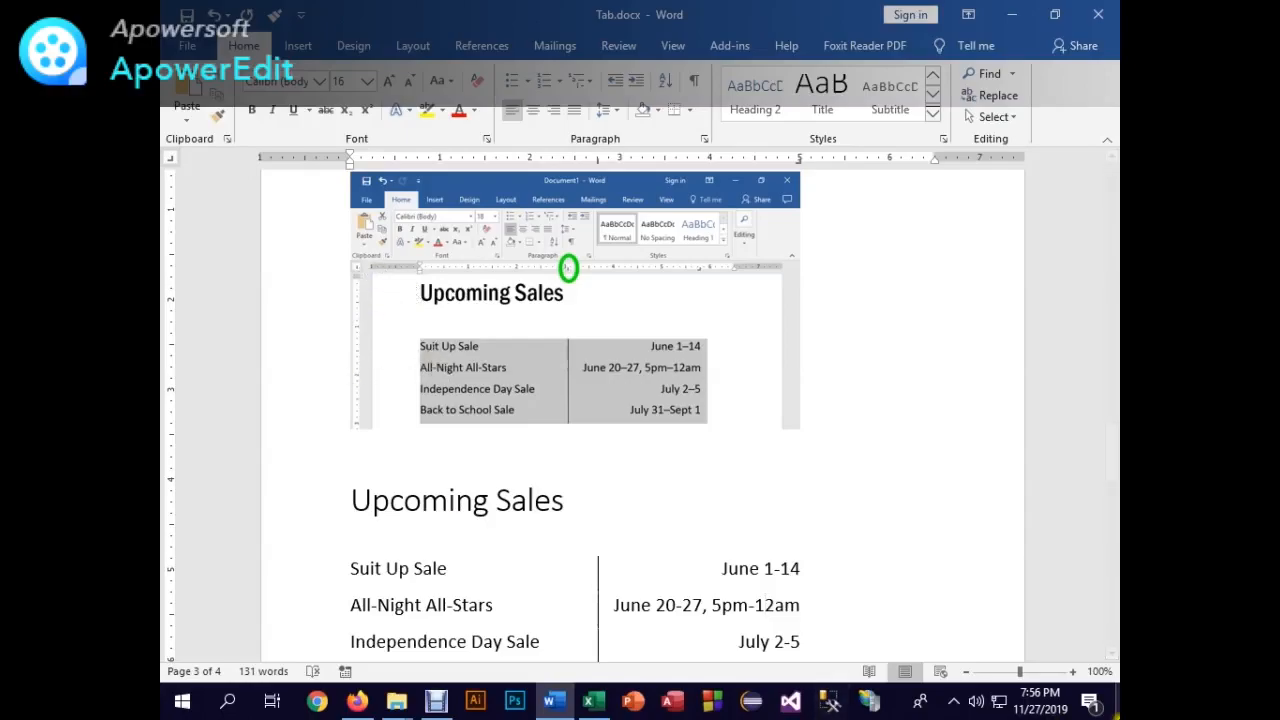
click(436, 700)
click(375, 545)
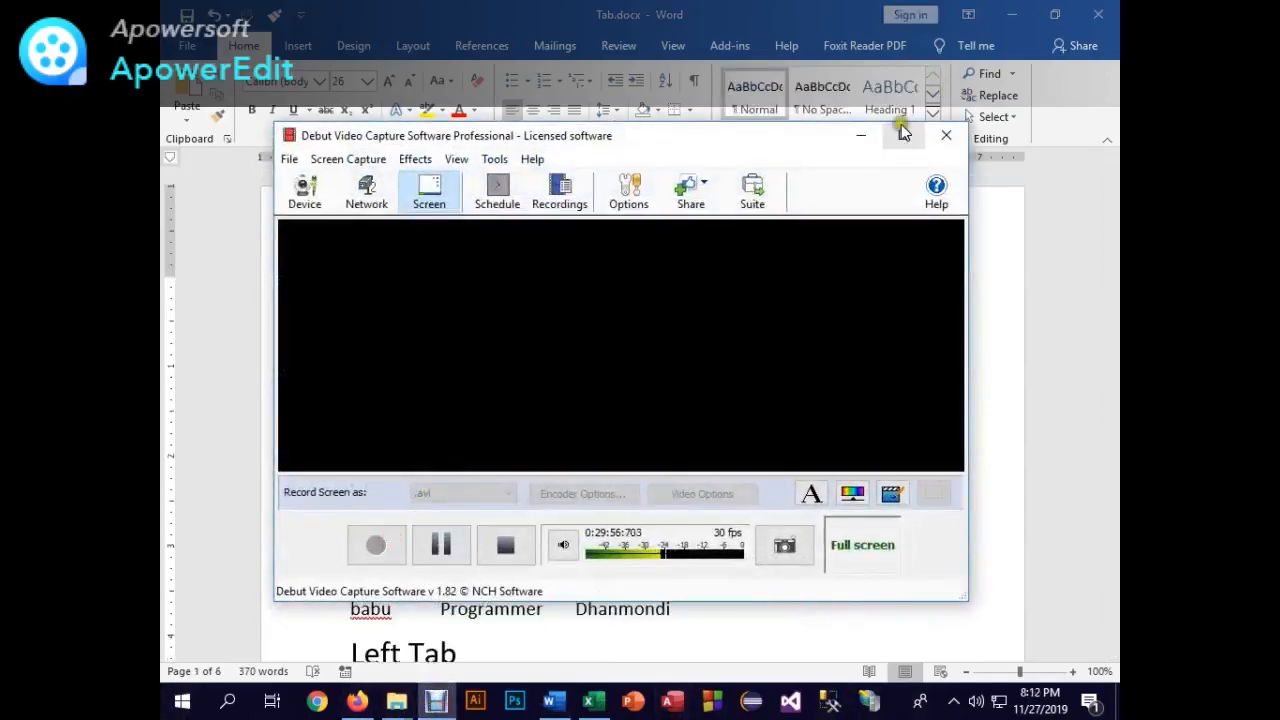
click(861, 134)
scroll(571, 449, down, 15)
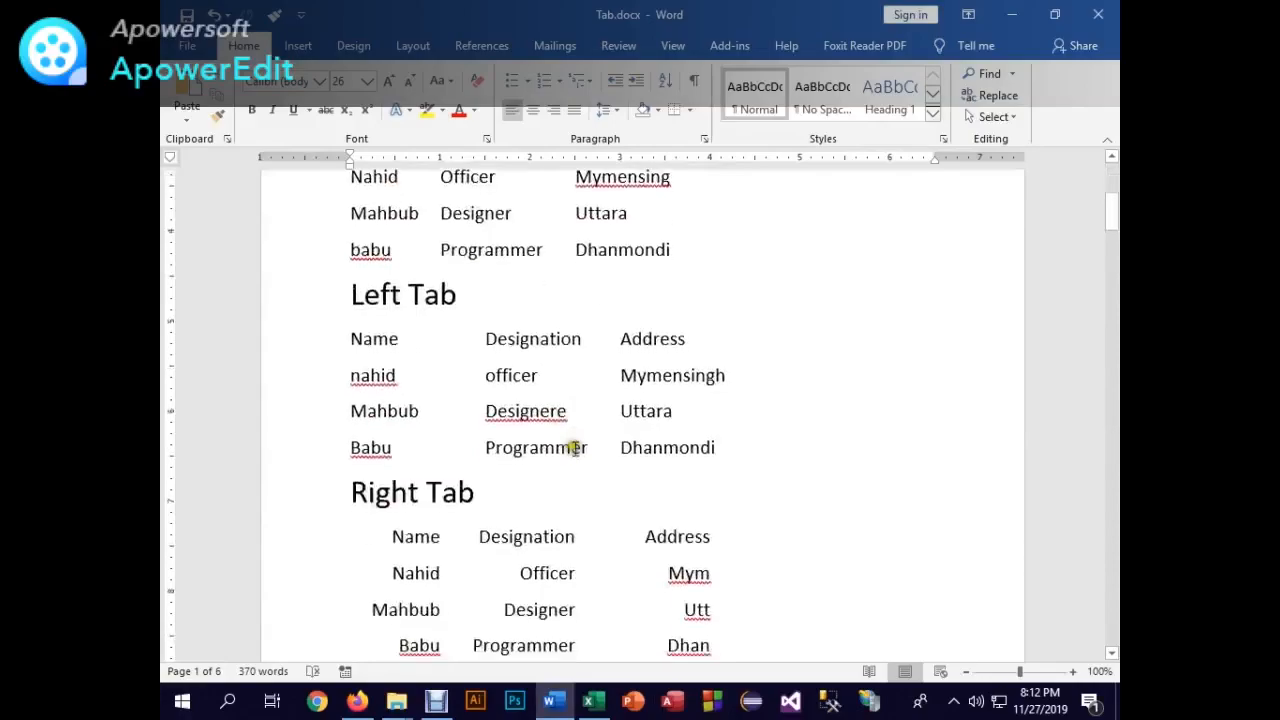
scroll(575, 447, down, 15)
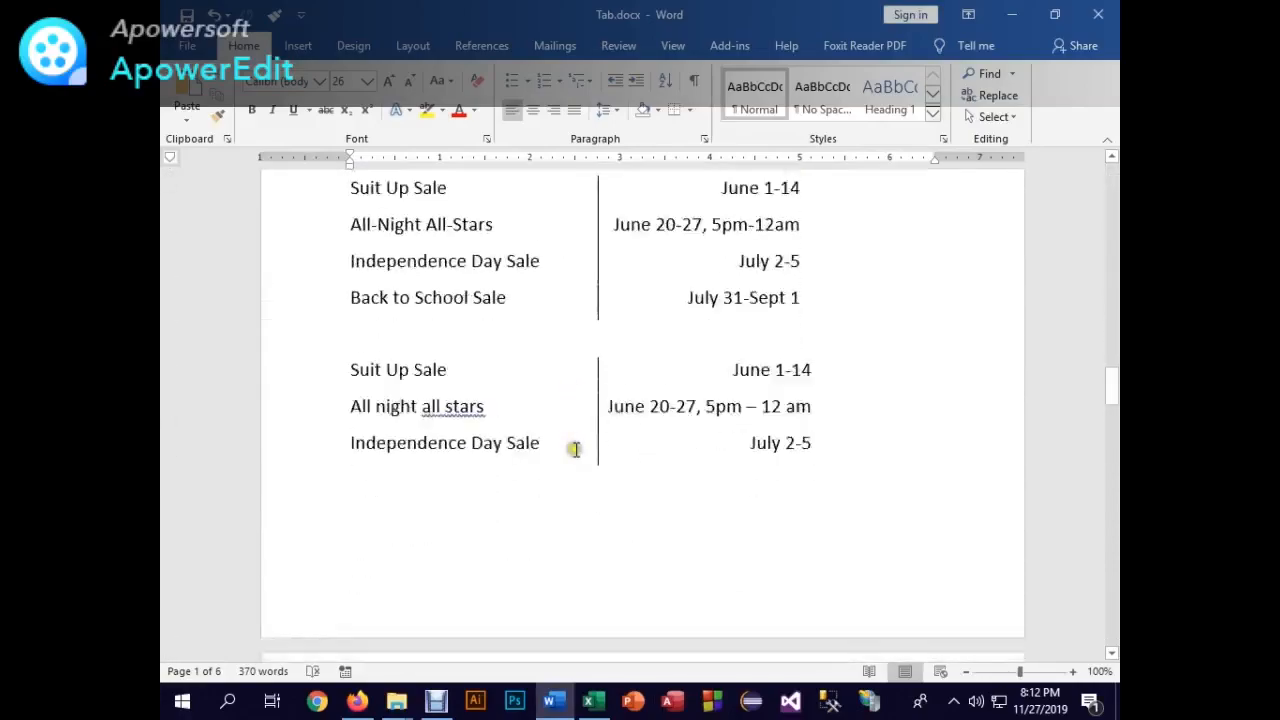
scroll(576, 449, down, 10)
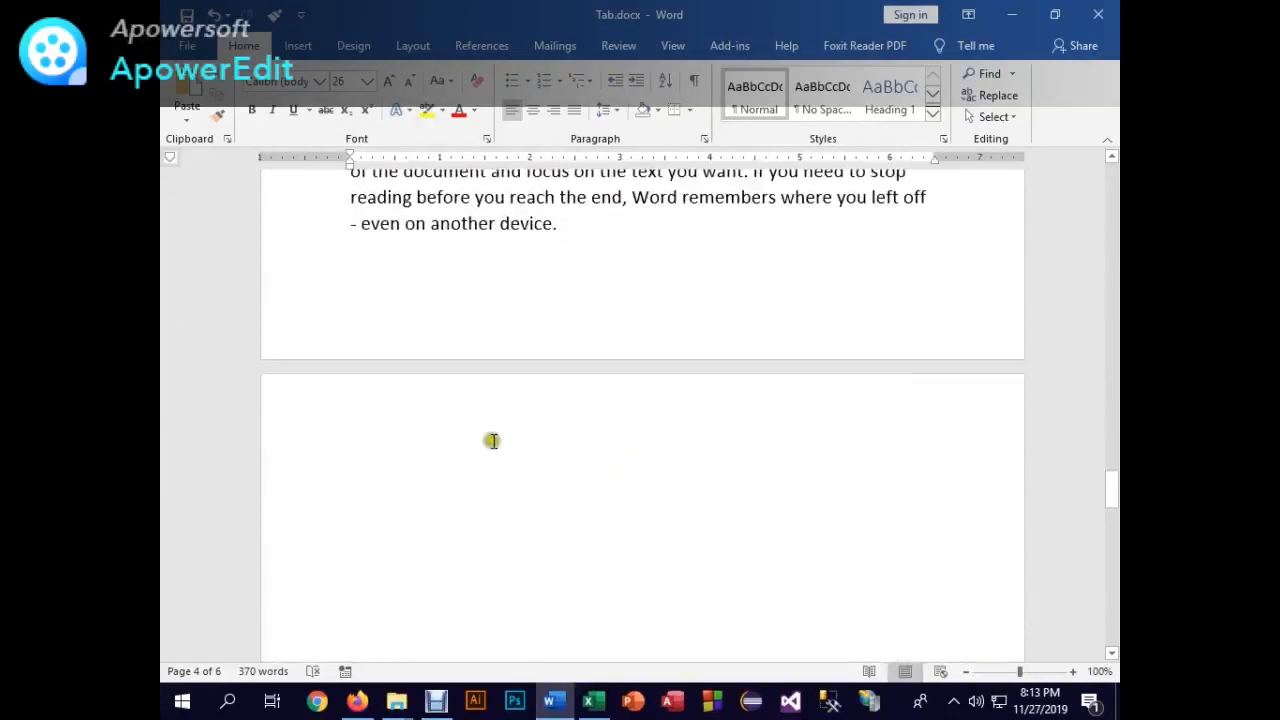
click(437, 702)
click(437, 702)
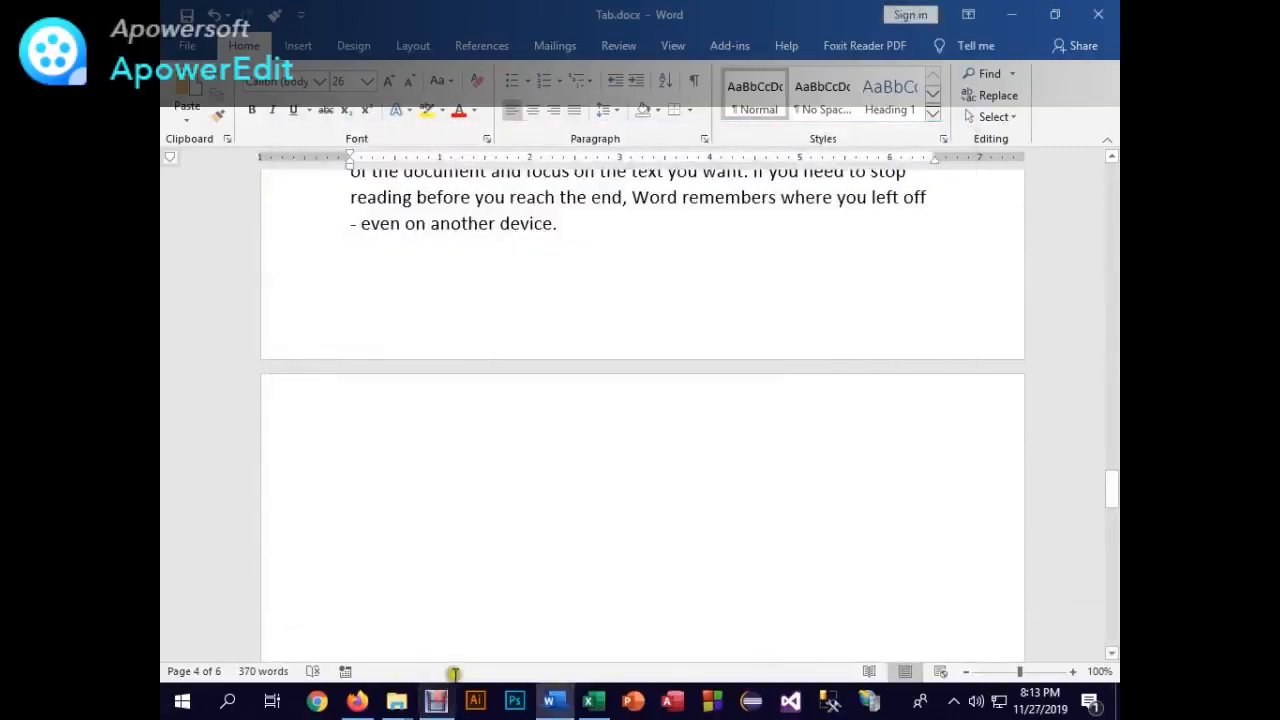
- Close Tab.docx and save its changes
click(1098, 14)
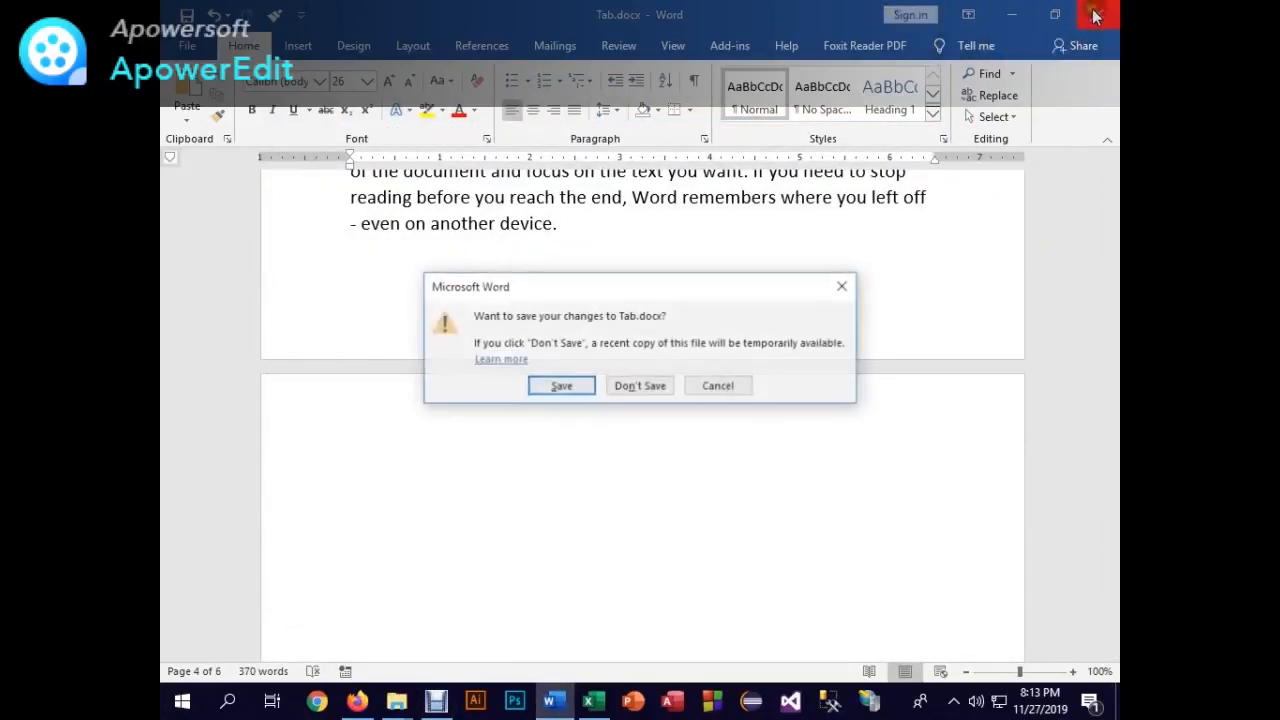
click(552, 385)
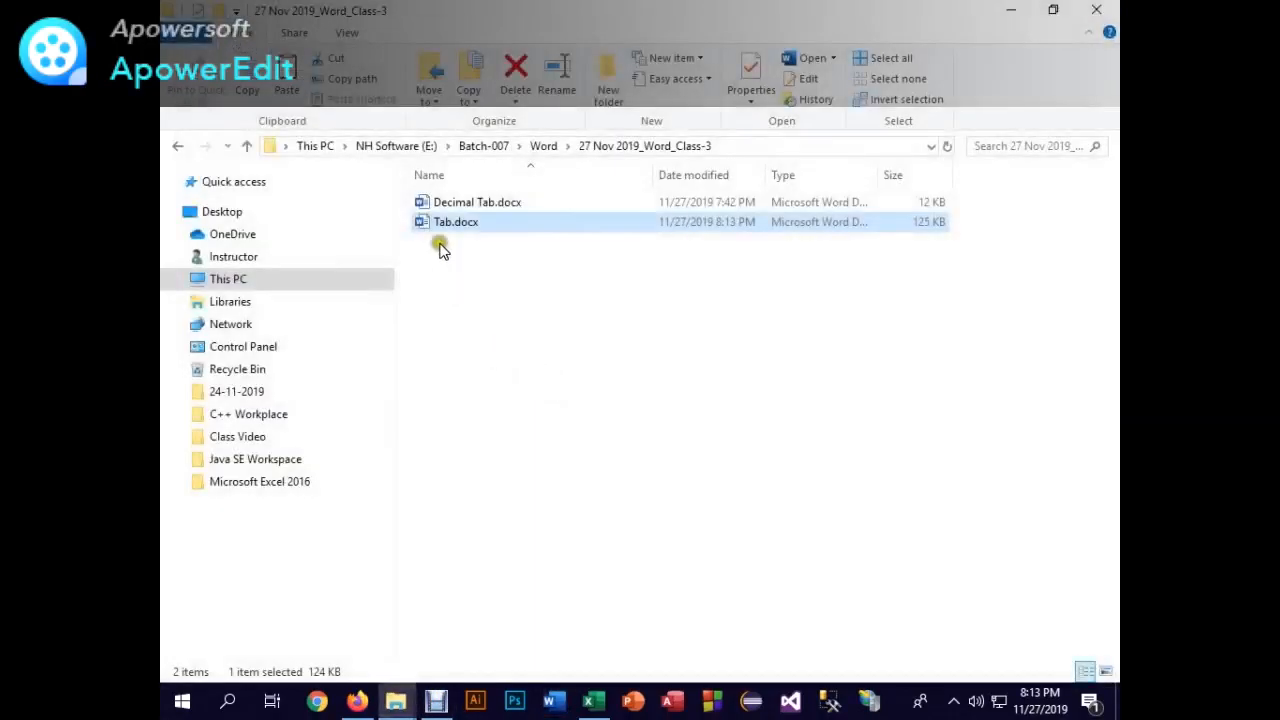
click(466, 262)
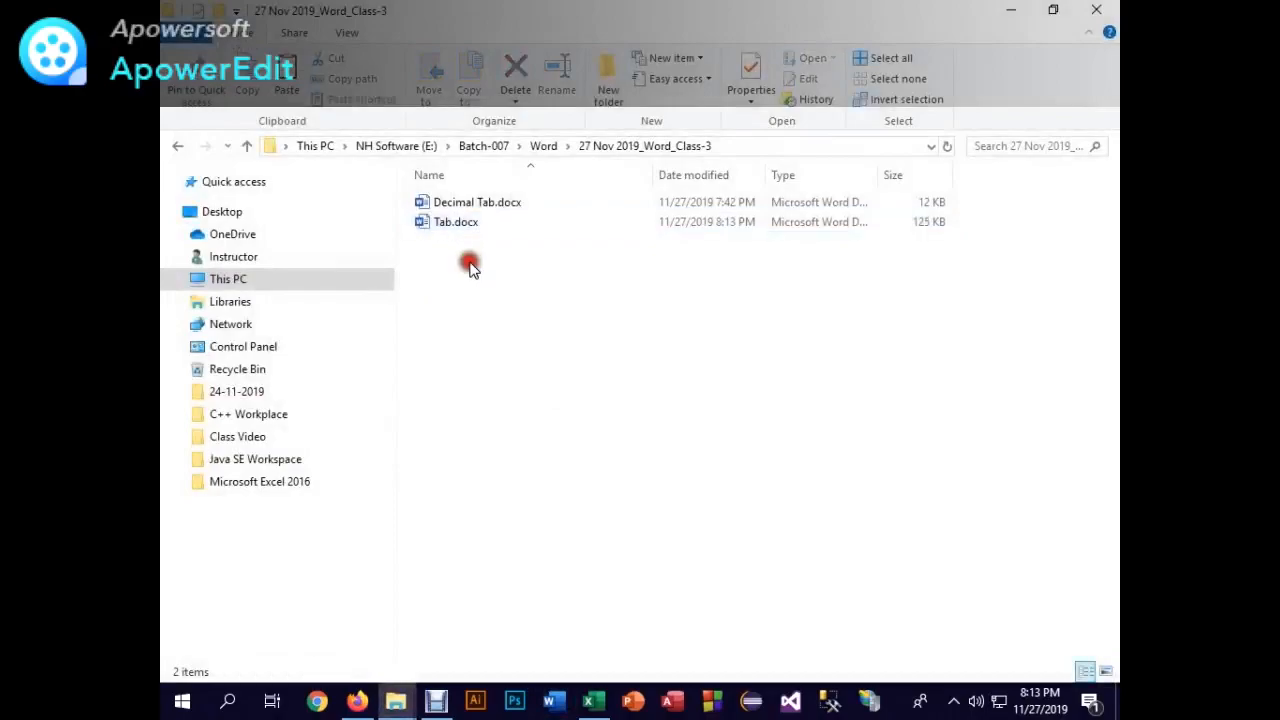
- Go up to the Word folder in File Explorer and open the 25 Nov 2019_Word_Class-1 folder
click(548, 148)
double_click(500, 204)
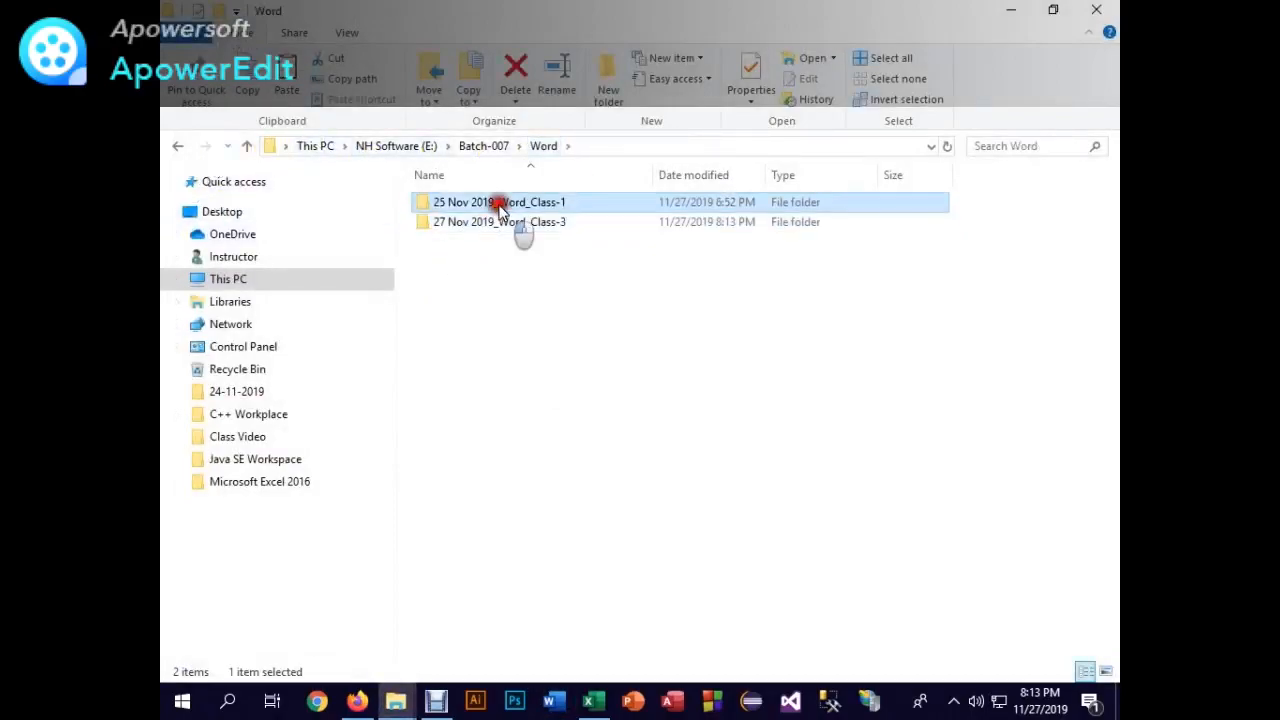
- Copy Pargagraph Marks.docx from the 25 Nov 2019_Word_Class-1 folder into 27 Nov 2019_Word_Class-3 and open the copy
click(450, 300)
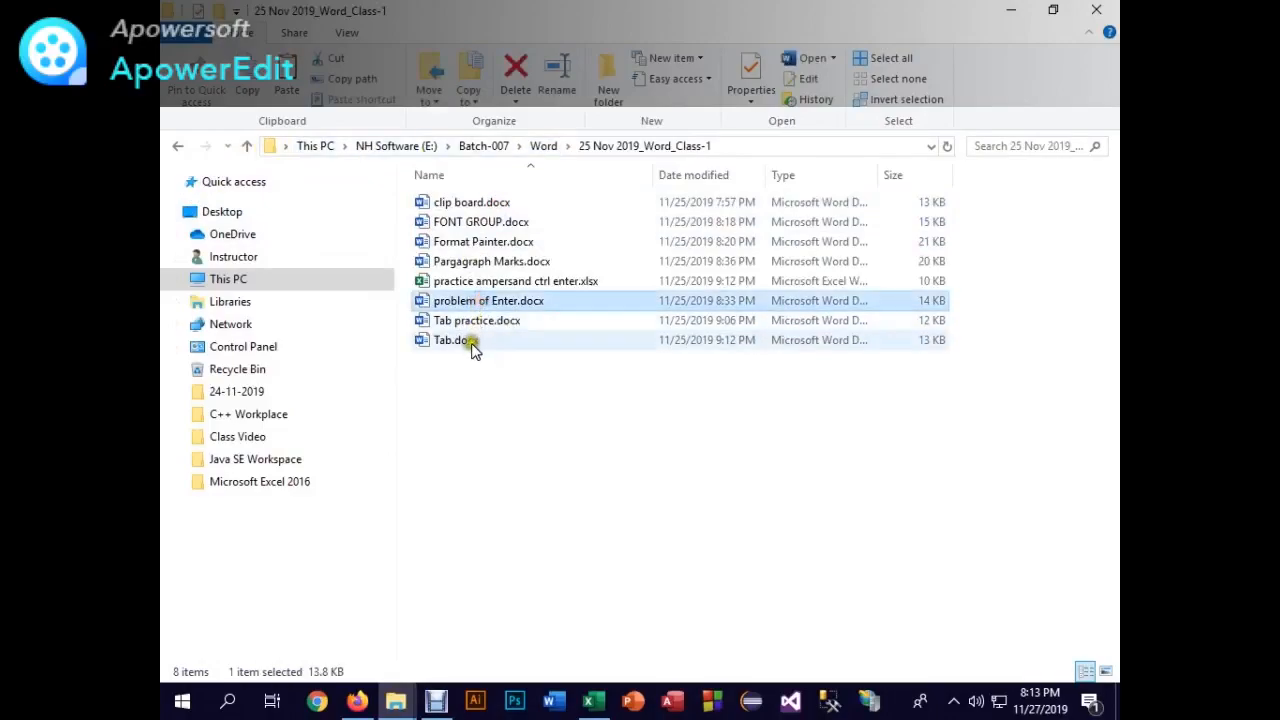
click(468, 341)
click(490, 263)
right_click(490, 268)
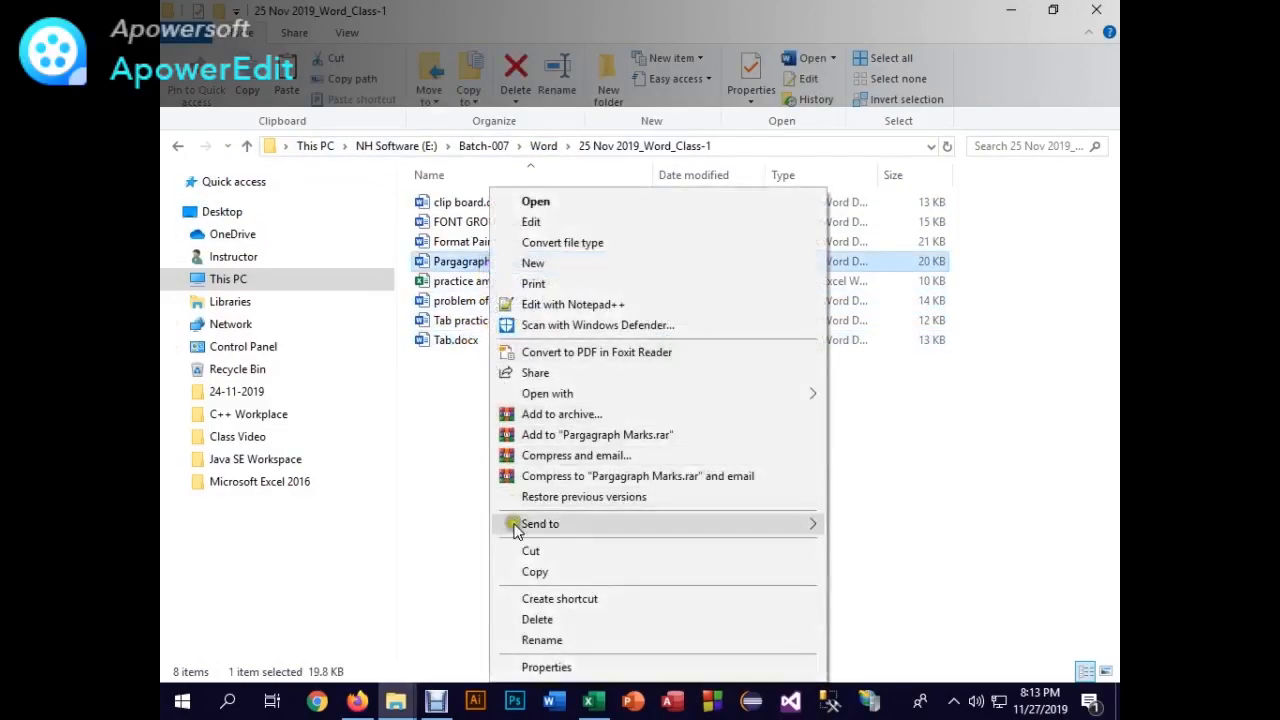
click(525, 572)
click(178, 146)
click(543, 280)
click(527, 223)
right_click(598, 328)
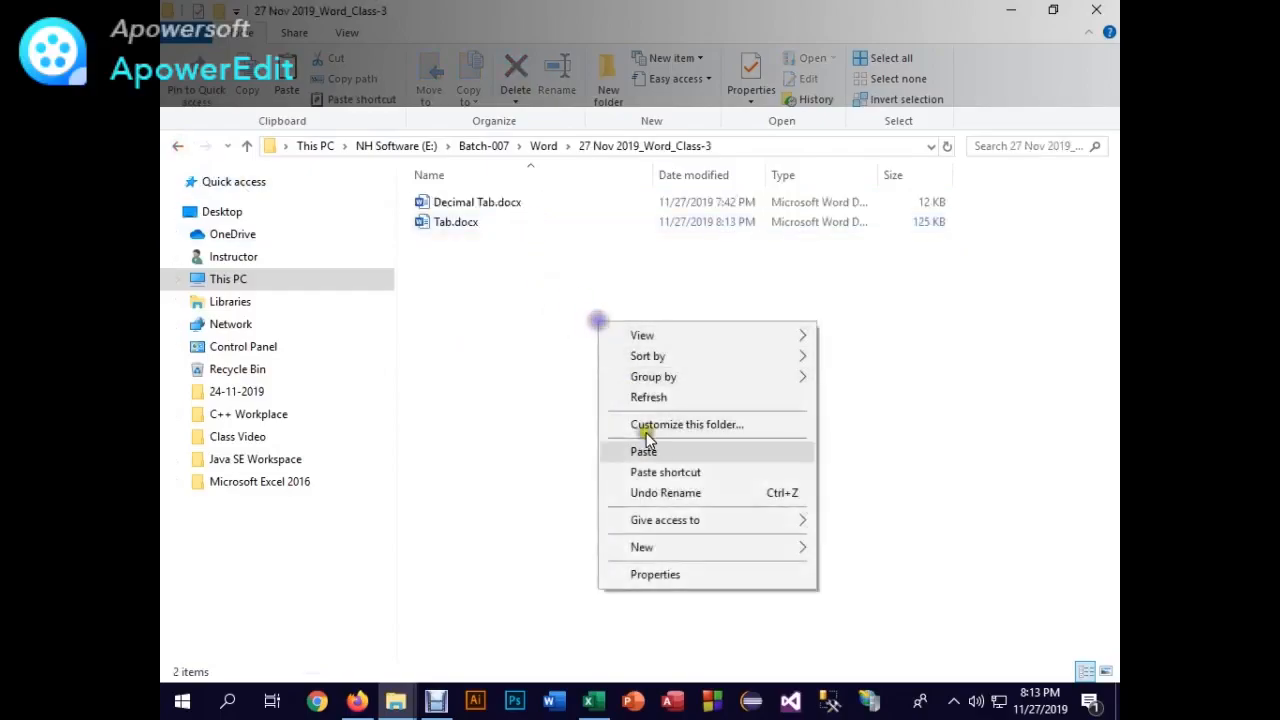
click(640, 451)
double_click(525, 225)
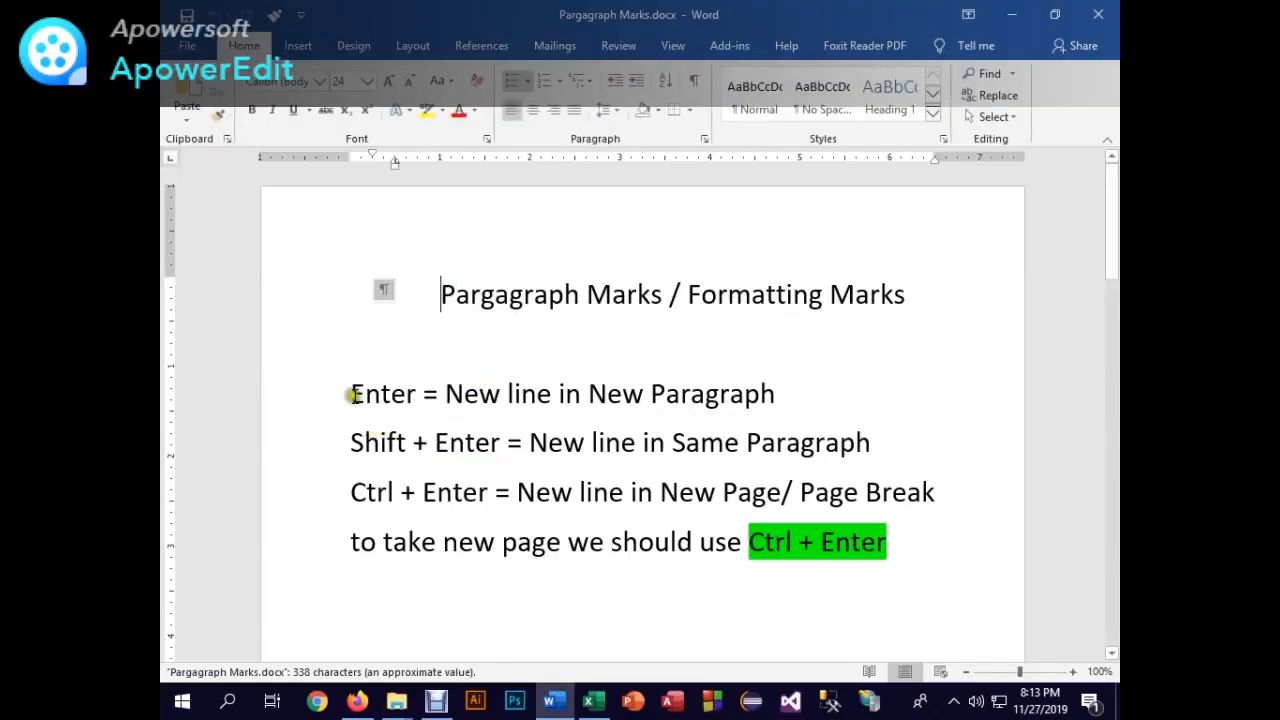
- Examine the lines explaining Enter, Shift + Enter and Ctrl + Enter, highlighting each one, including the Page Break term
drag(350, 393, 828, 378)
click(453, 395)
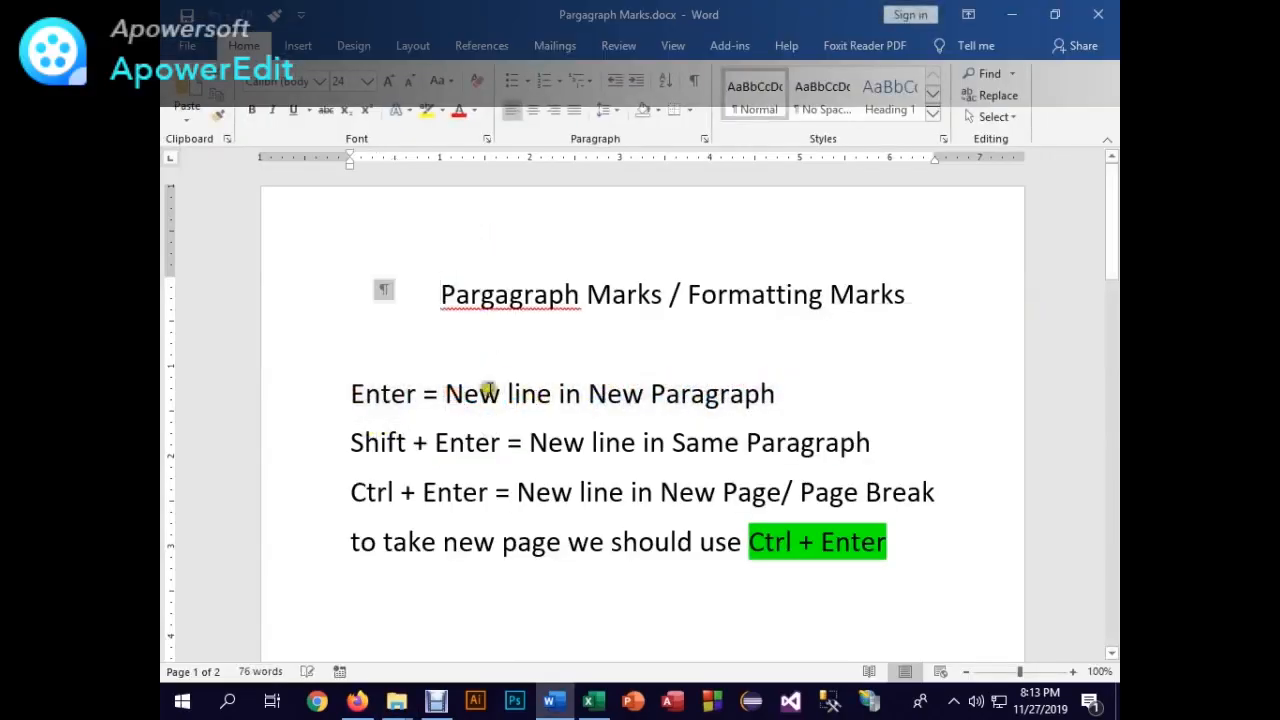
drag(537, 394, 802, 393)
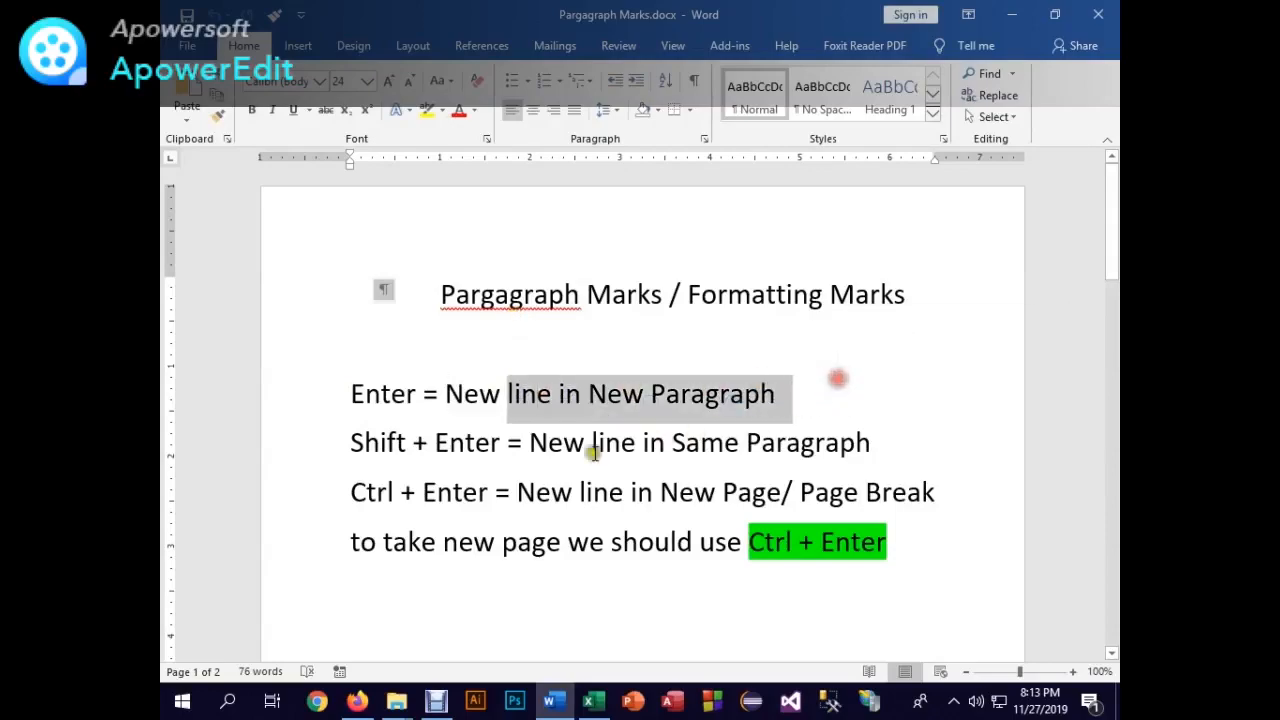
drag(354, 440, 906, 452)
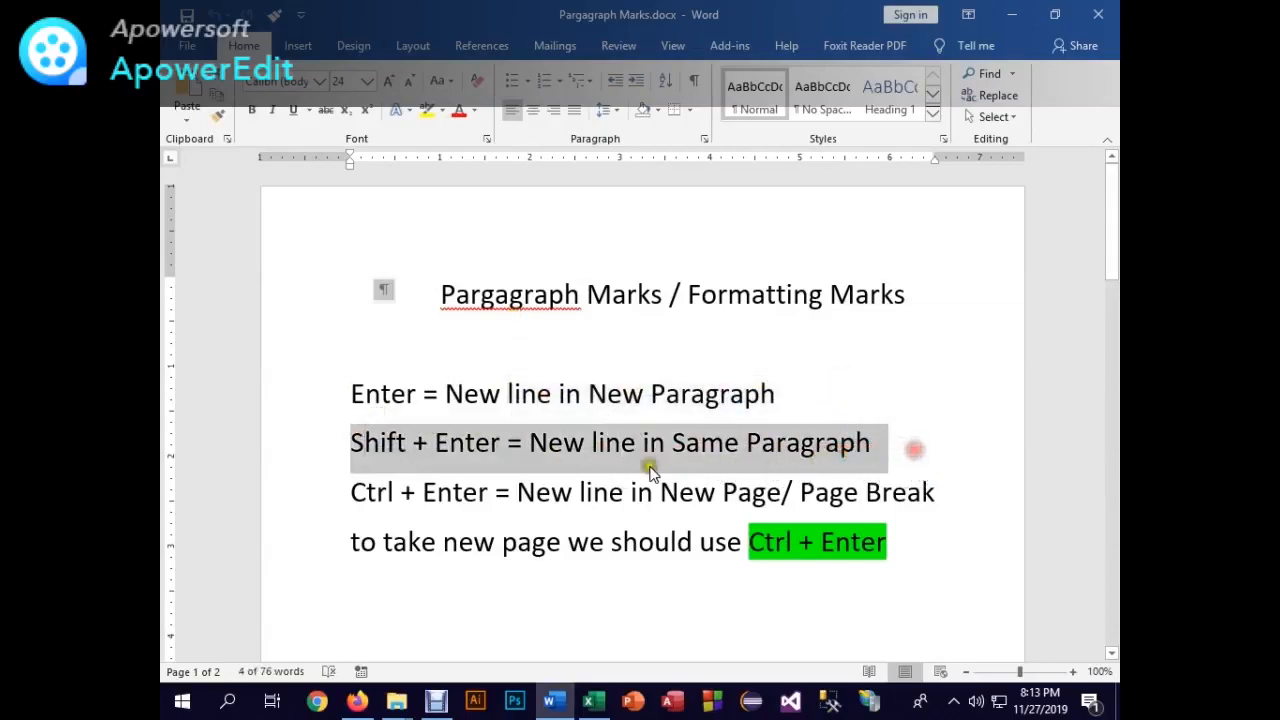
drag(350, 488, 908, 498)
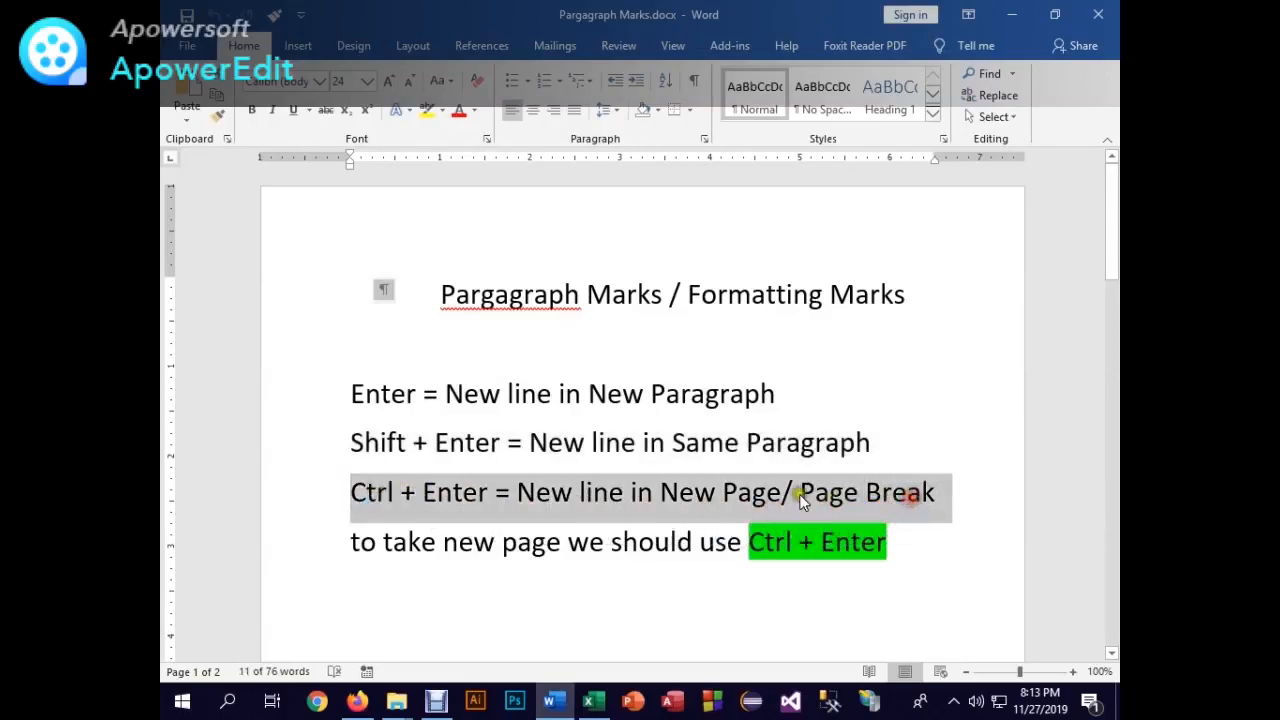
click(617, 491)
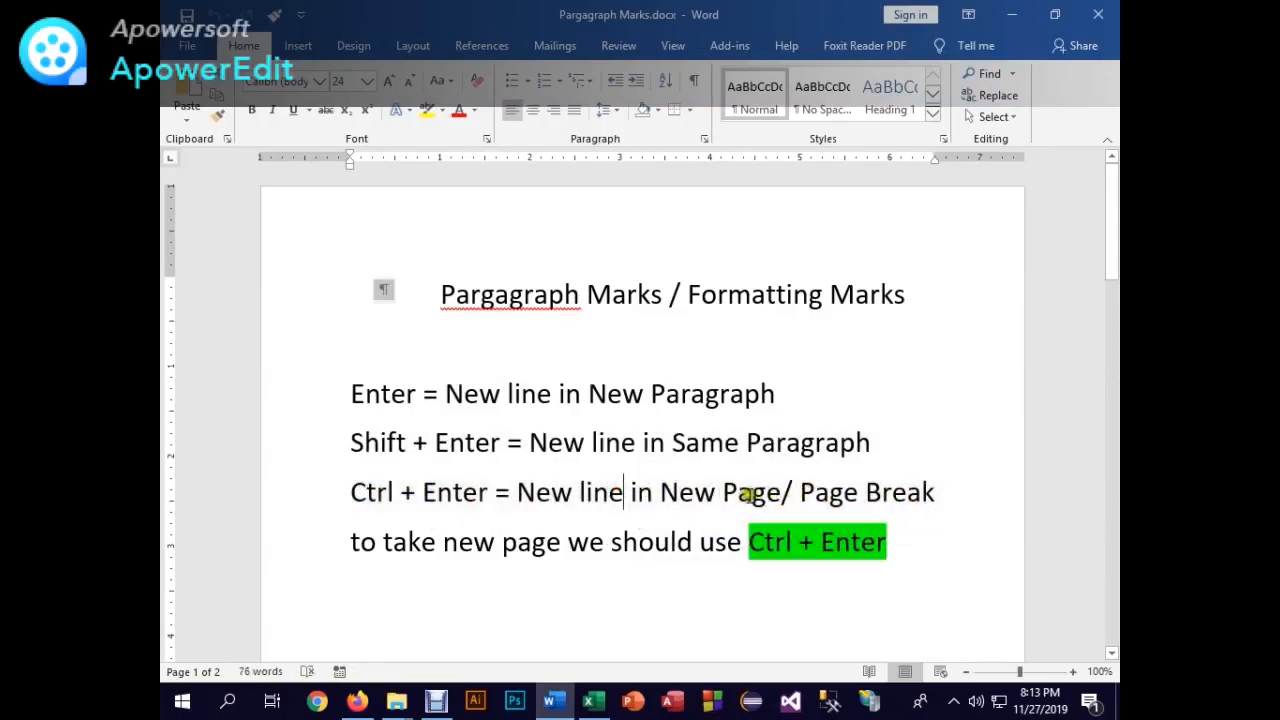
double_click(815, 491)
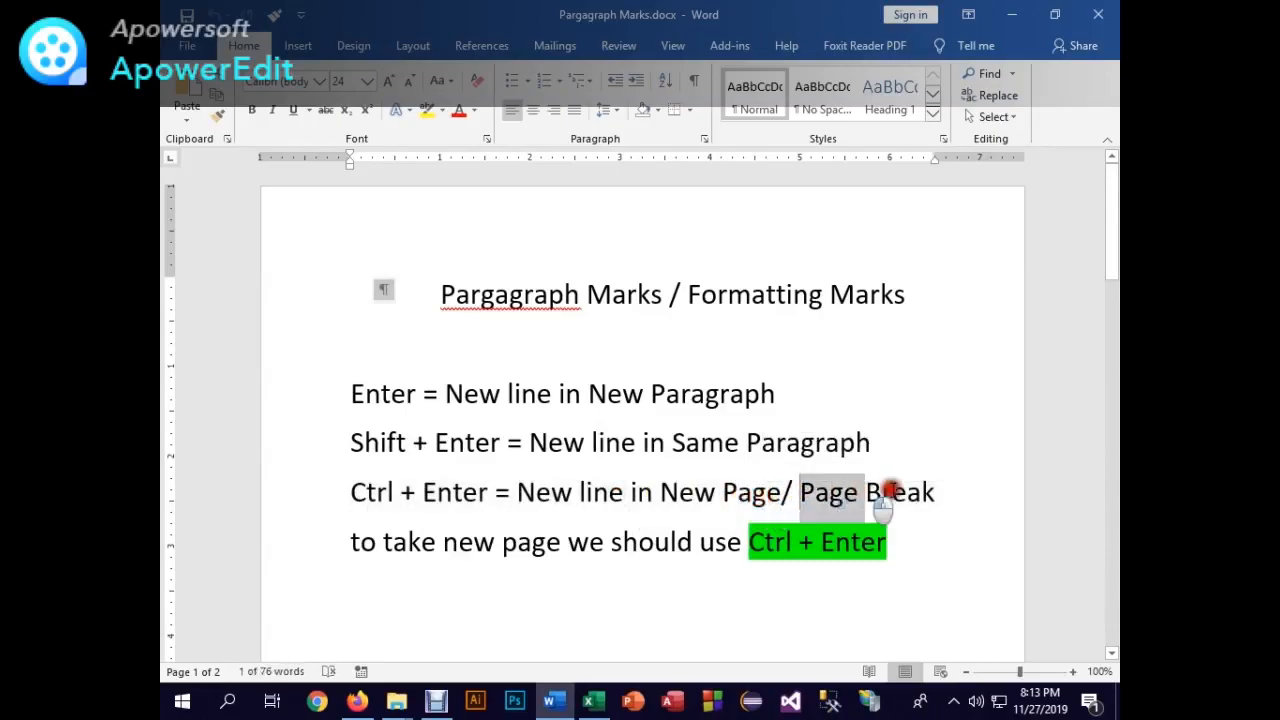
drag(885, 505, 950, 505)
scroll(603, 496, down, 3)
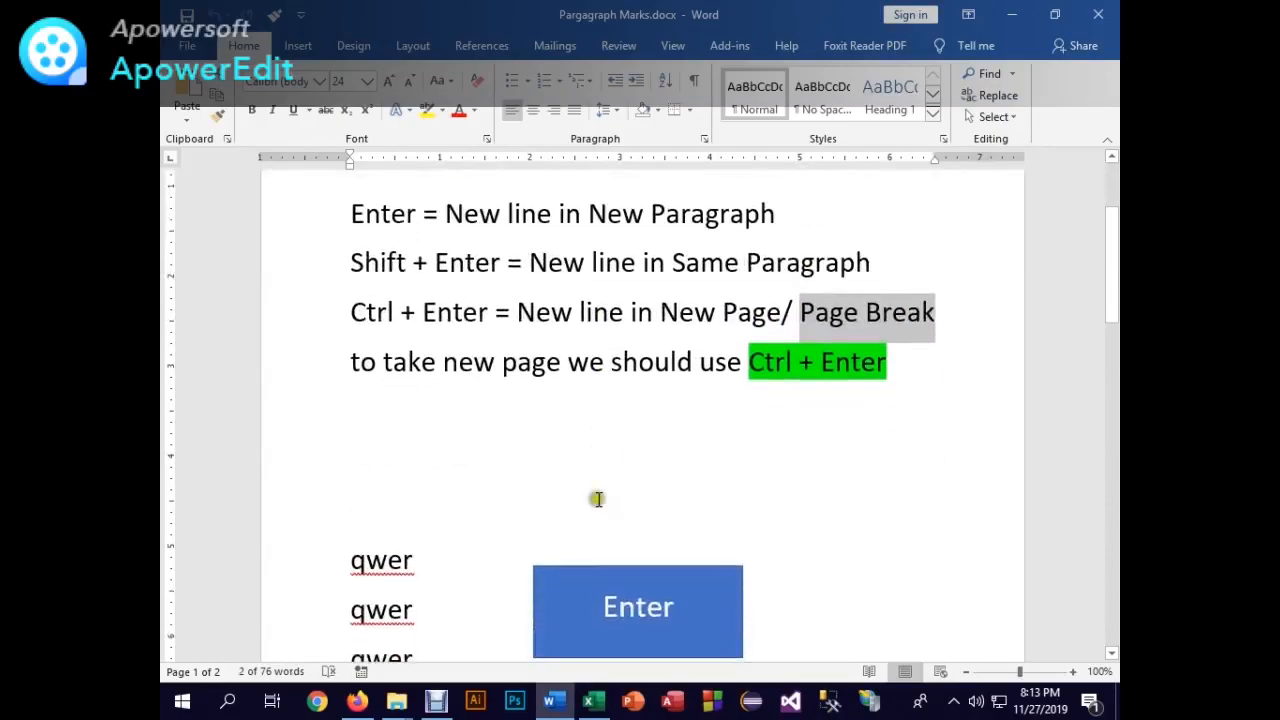
- Review the highlighted Ctrl + Enter note, the sample lines and the Formatting Marks heading, and close Pargagraph Marks.docx
drag(354, 357, 786, 385)
click(786, 385)
scroll(714, 354, down, 3)
scroll(714, 354, up, 6)
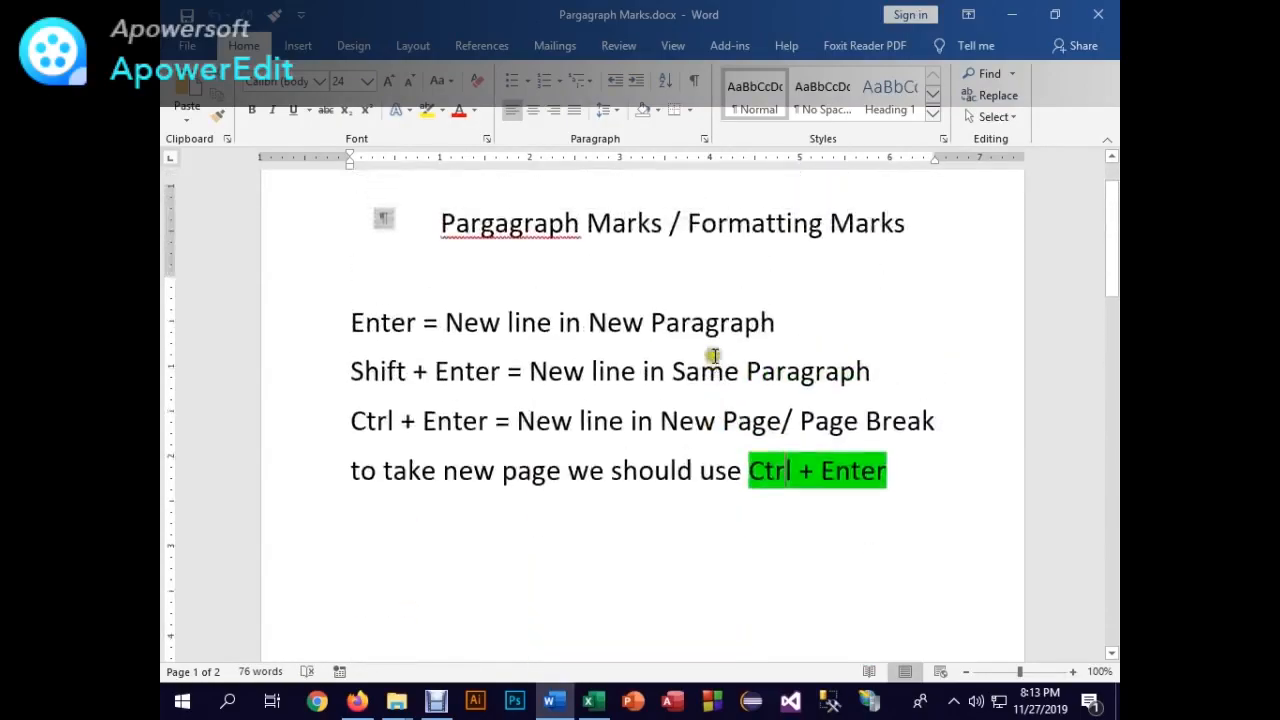
scroll(573, 332, down, 8)
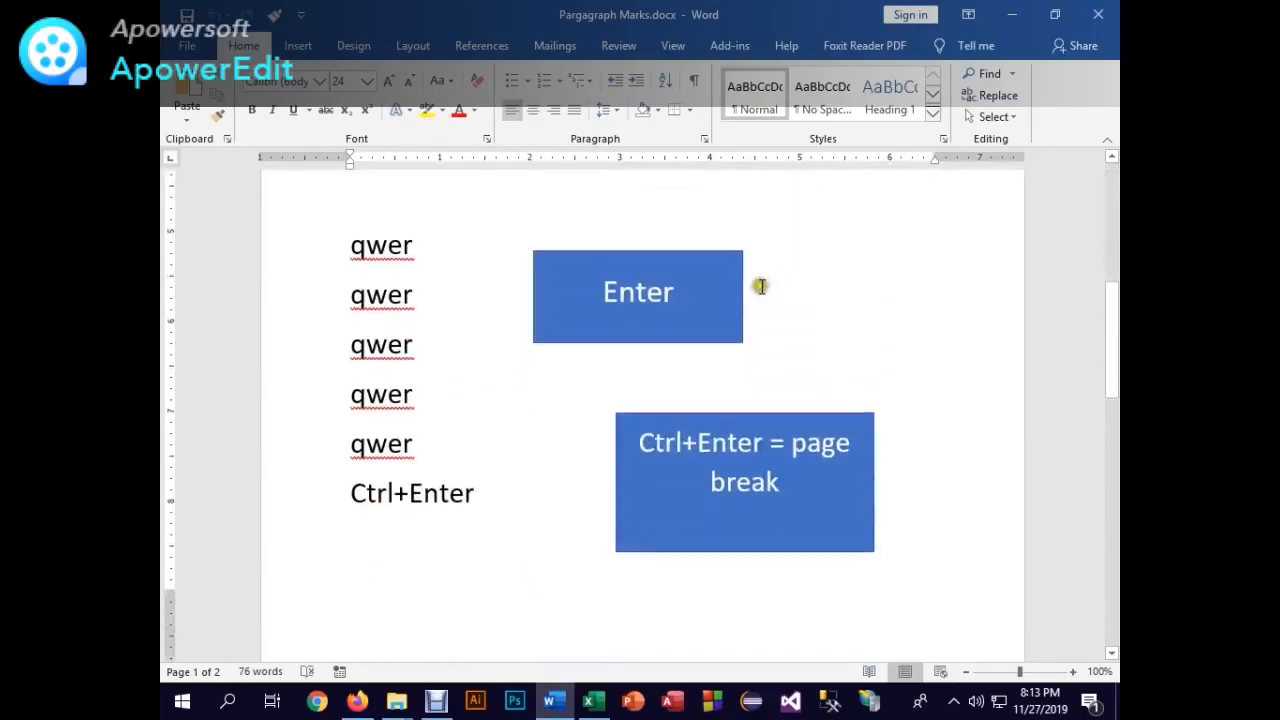
scroll(760, 286, up, 4)
scroll(760, 288, up, 3)
drag(688, 294, 975, 295)
click(1098, 14)
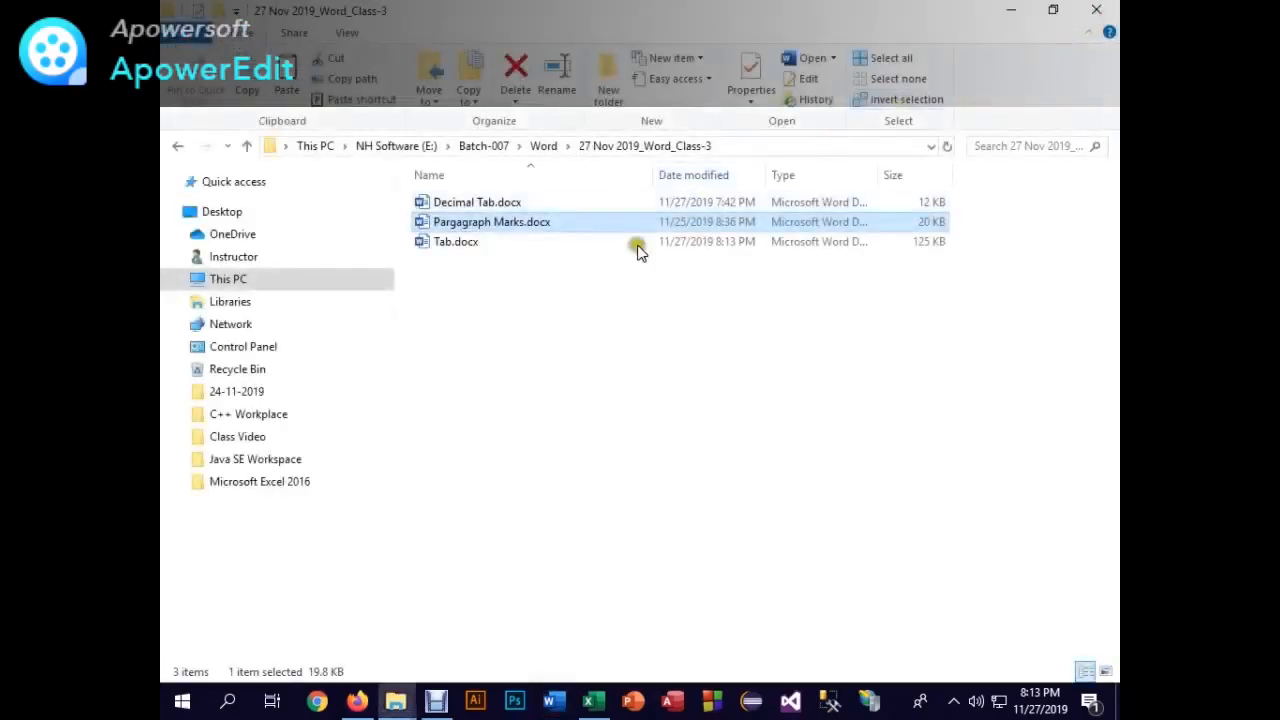
- Create a blank document and enter three short filler lines, an empty line, and three tab-separated rows of four filler words
click(549, 700)
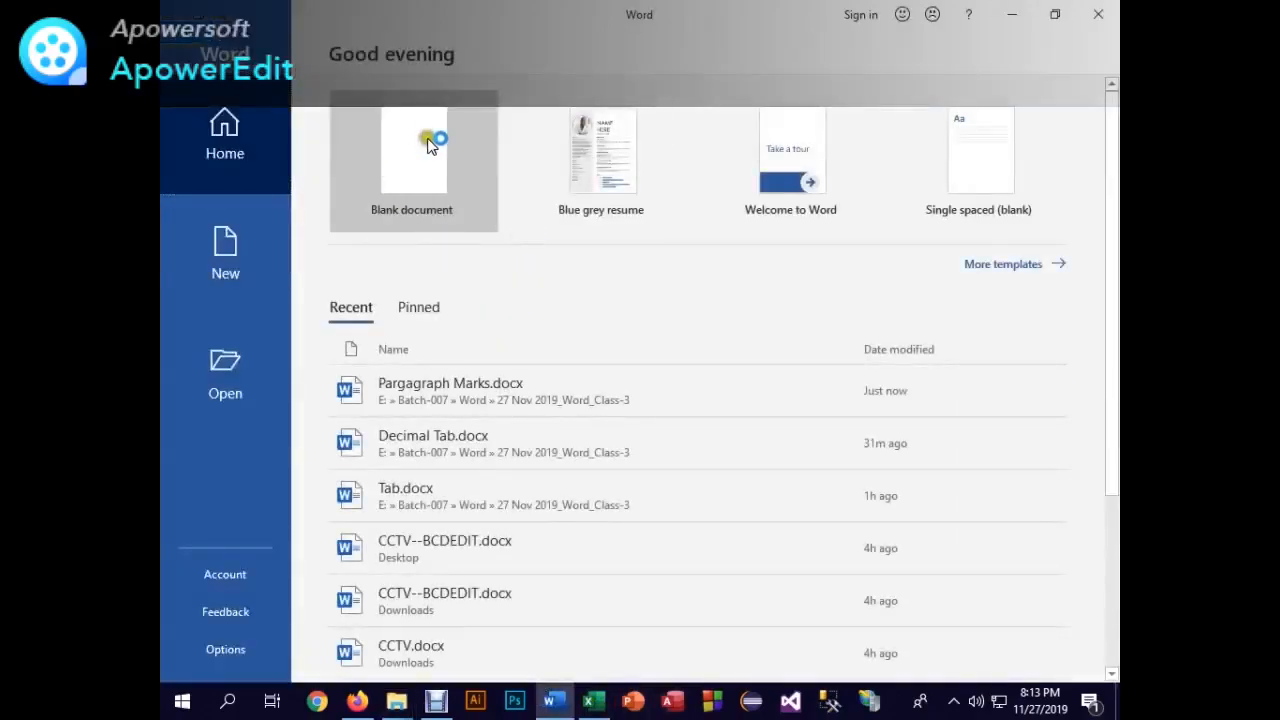
click(428, 146)
text(ty)
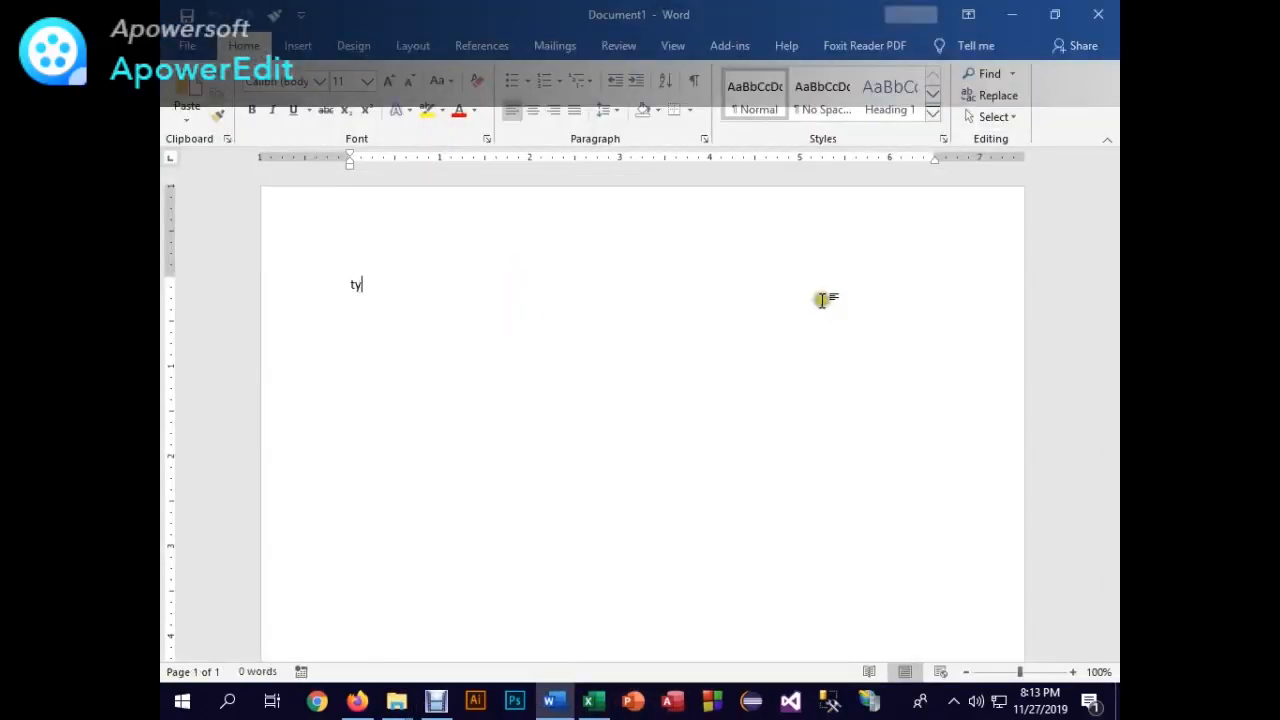
text(ertyeryer)
key(Return)
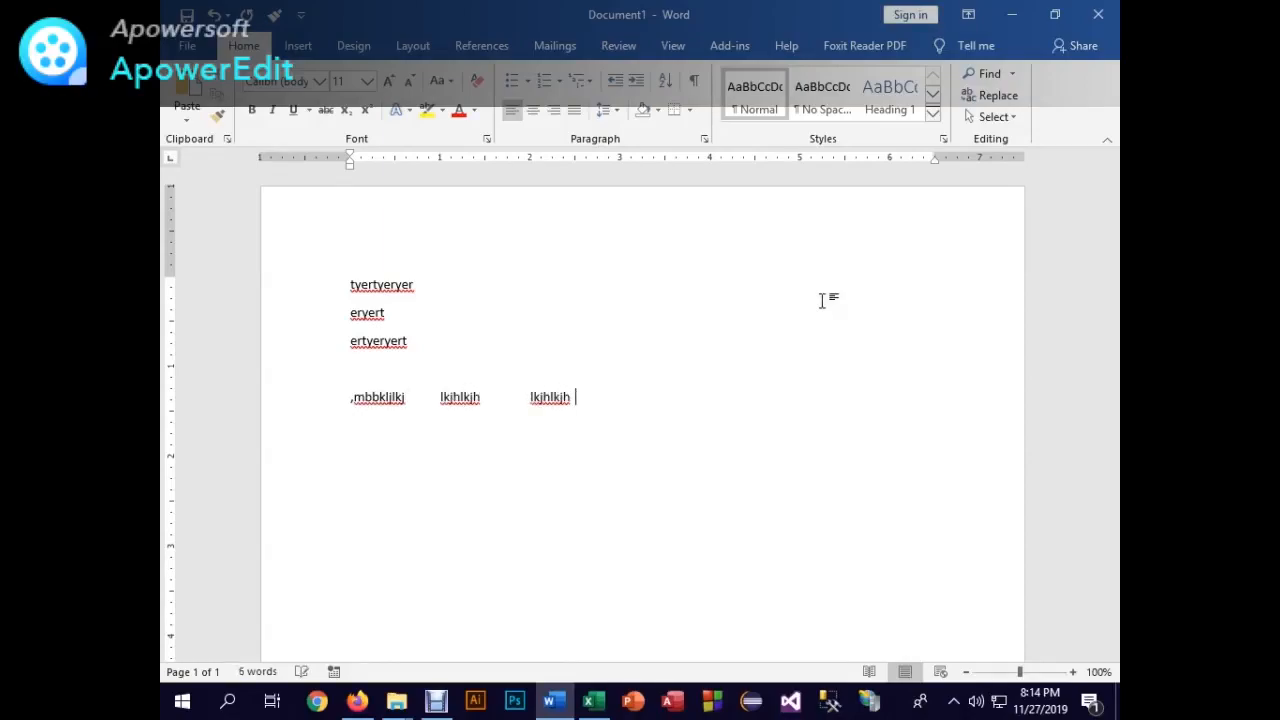
key(Return)
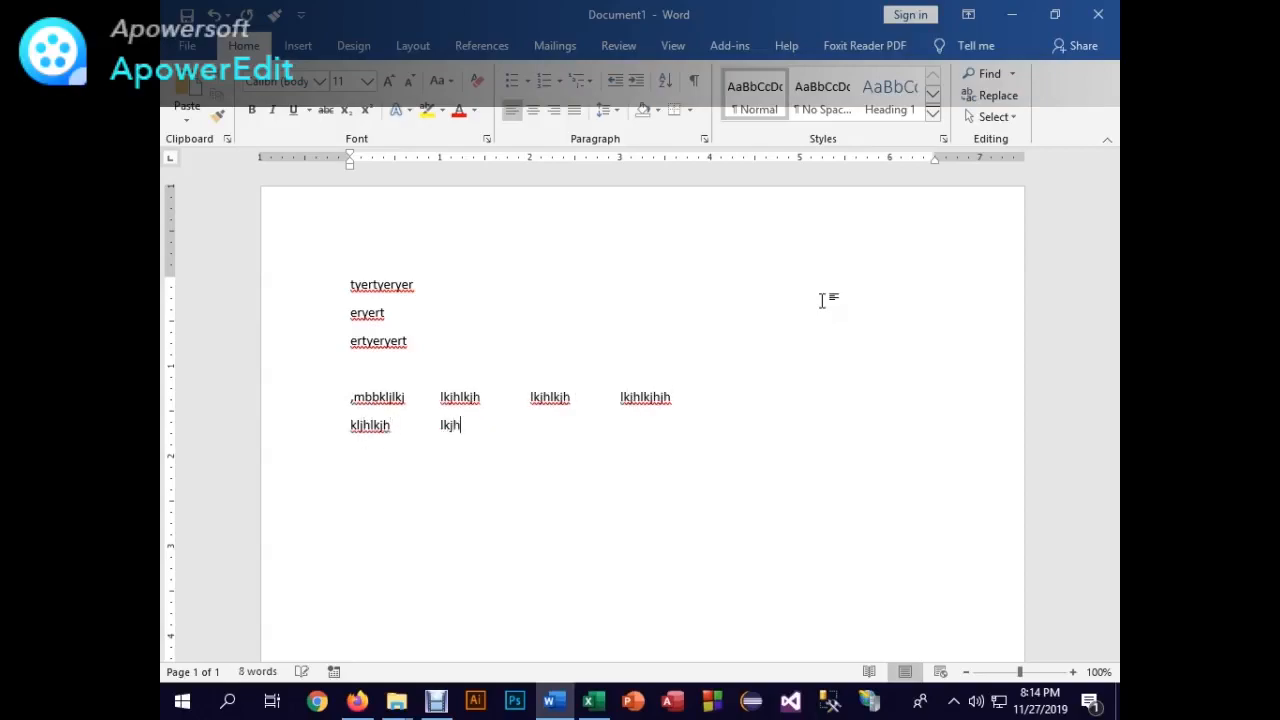
text(hlkjh)
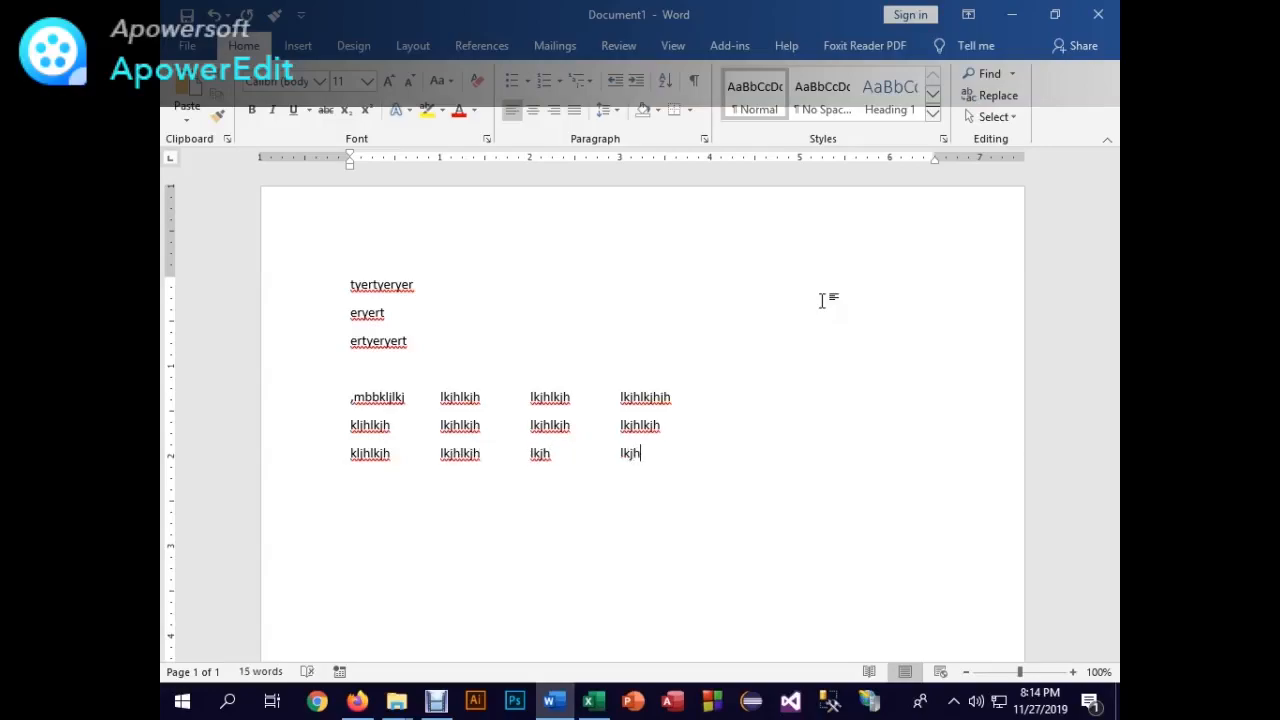
key(Return)
- Show the formatting marks, examine the tab arrows in the third tabbed row, and hide the marks again
click(695, 82)
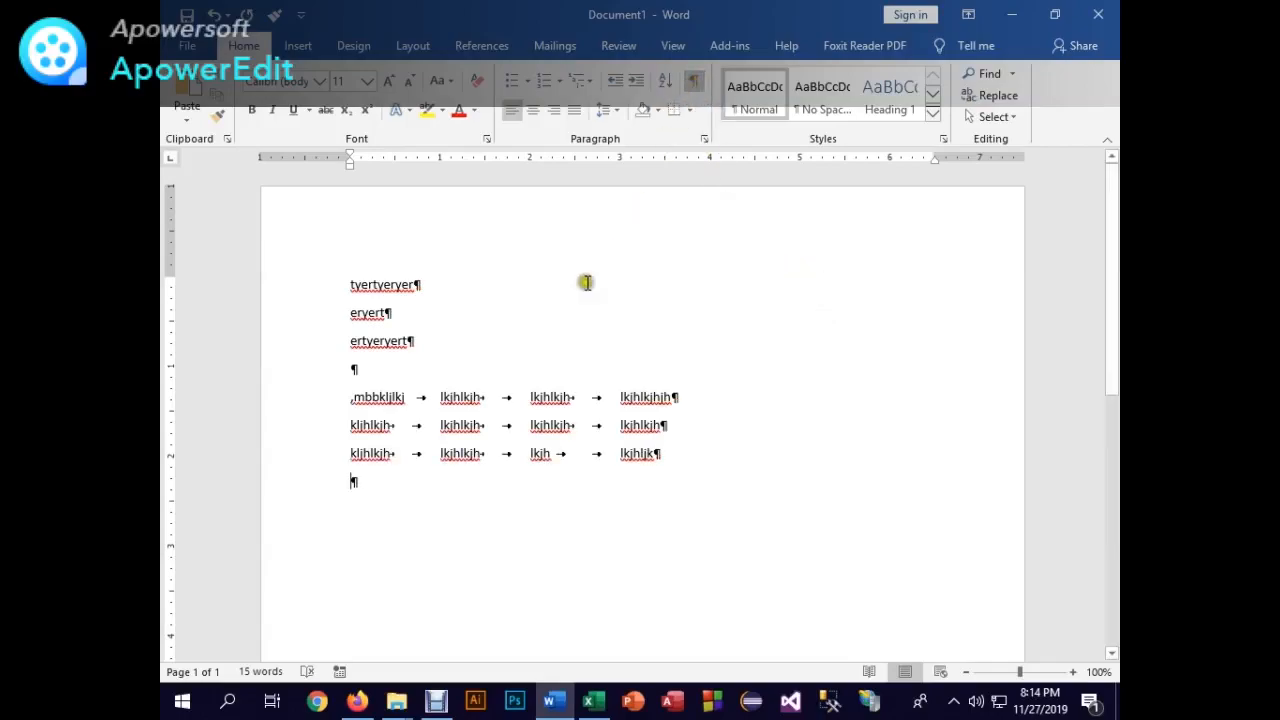
drag(558, 452, 667, 462)
click(667, 462)
click(692, 81)
- Add the line "asdas dasd fasfa sdsdfgs dfhdfg hdfgh dfgh dfgh dfgh dfgh dfghdfgh" below the rows and show the formatting marks
click(366, 491)
text(asdas dasd fasfa sdsdfgs dfhdfg hdfgh dfgh dfgh dfgh dfgh dfghdfgh)
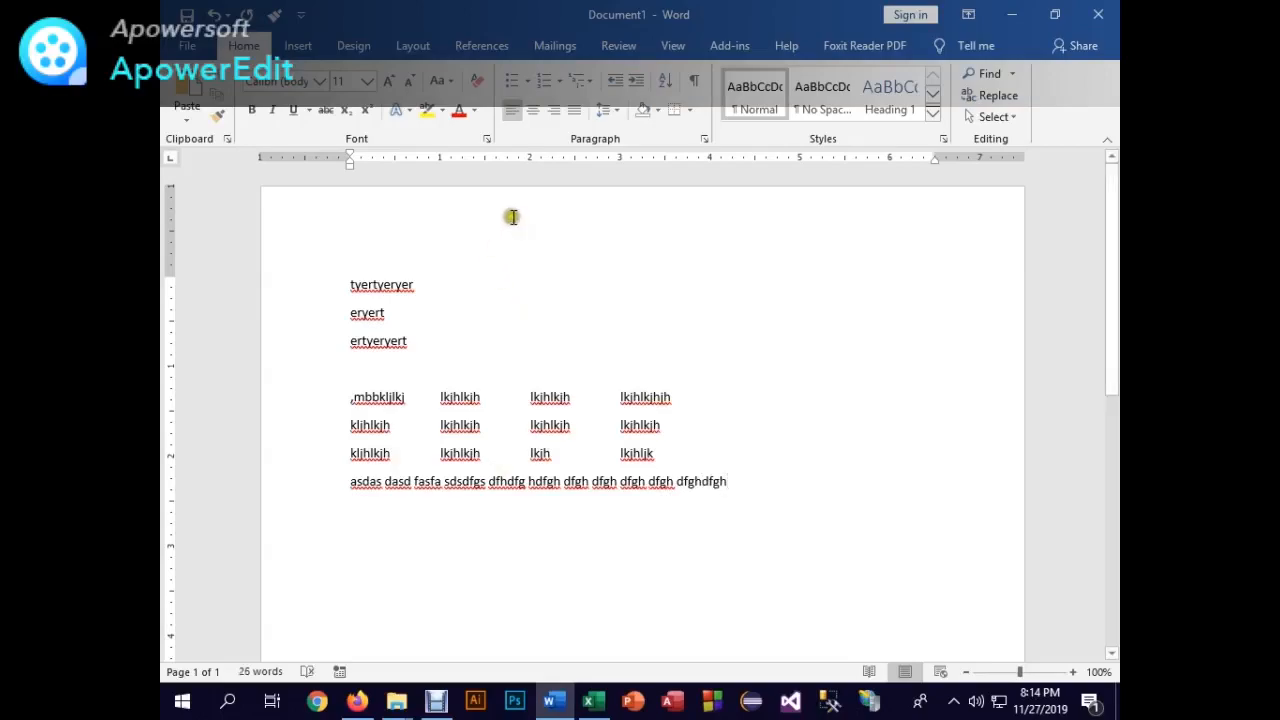
click(696, 82)
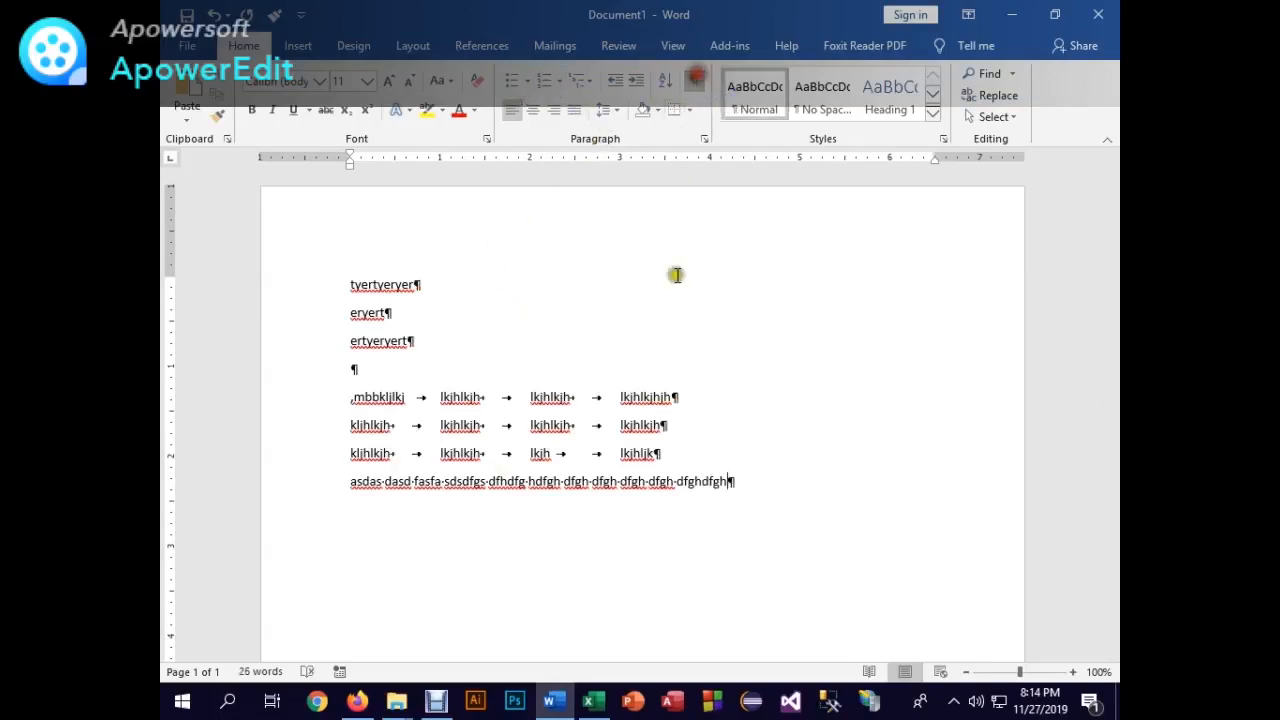
- Increase the font size of the paragraph starting with "asdas dasd" to 20
drag(764, 481, 165, 532)
click(390, 80)
click(390, 80)
click(390, 80)
click(390, 80)
click(390, 80)
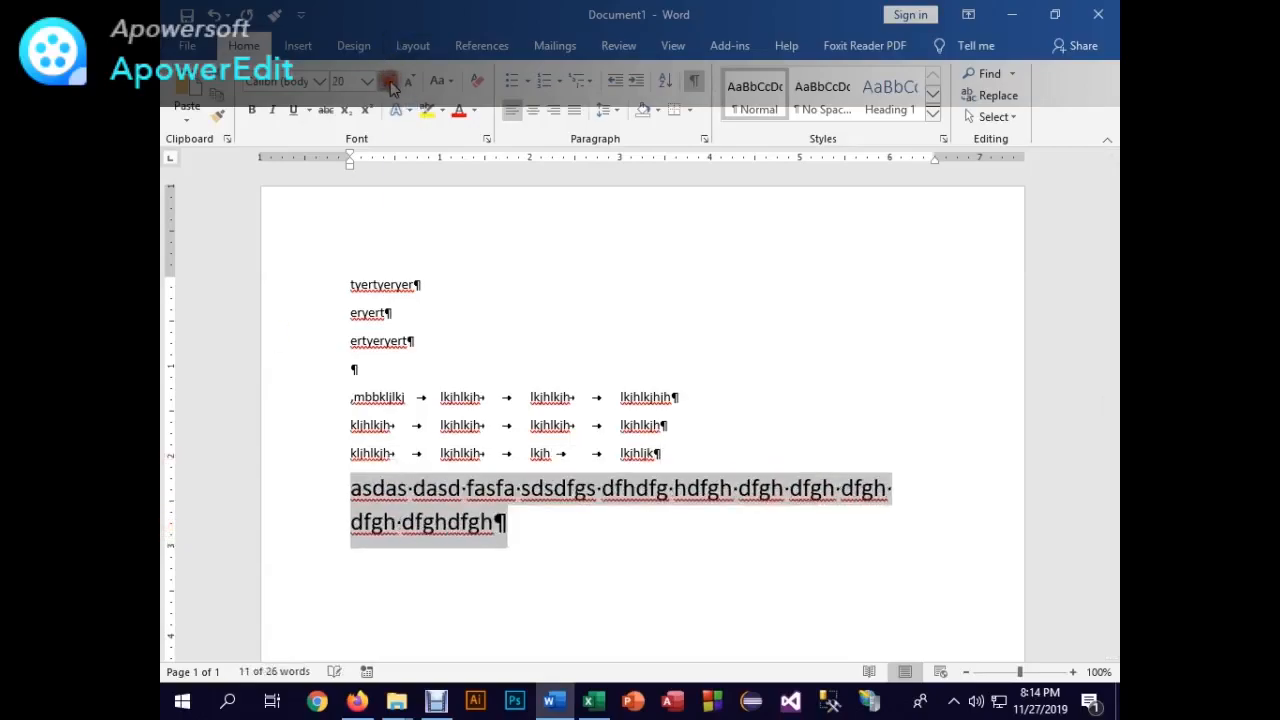
click(537, 530)
drag(351, 484, 531, 546)
- Below the enlarged paragraph, add separate paragraphs "afasasf", "asdfasdfa" and "asdfasdfasdfas", followed by an empty paragraph
click(540, 537)
key(Return)
text(afasasf)
text(  a)
text(sdfasdfa)
key(Return)
text(asdfasdfasdfas)
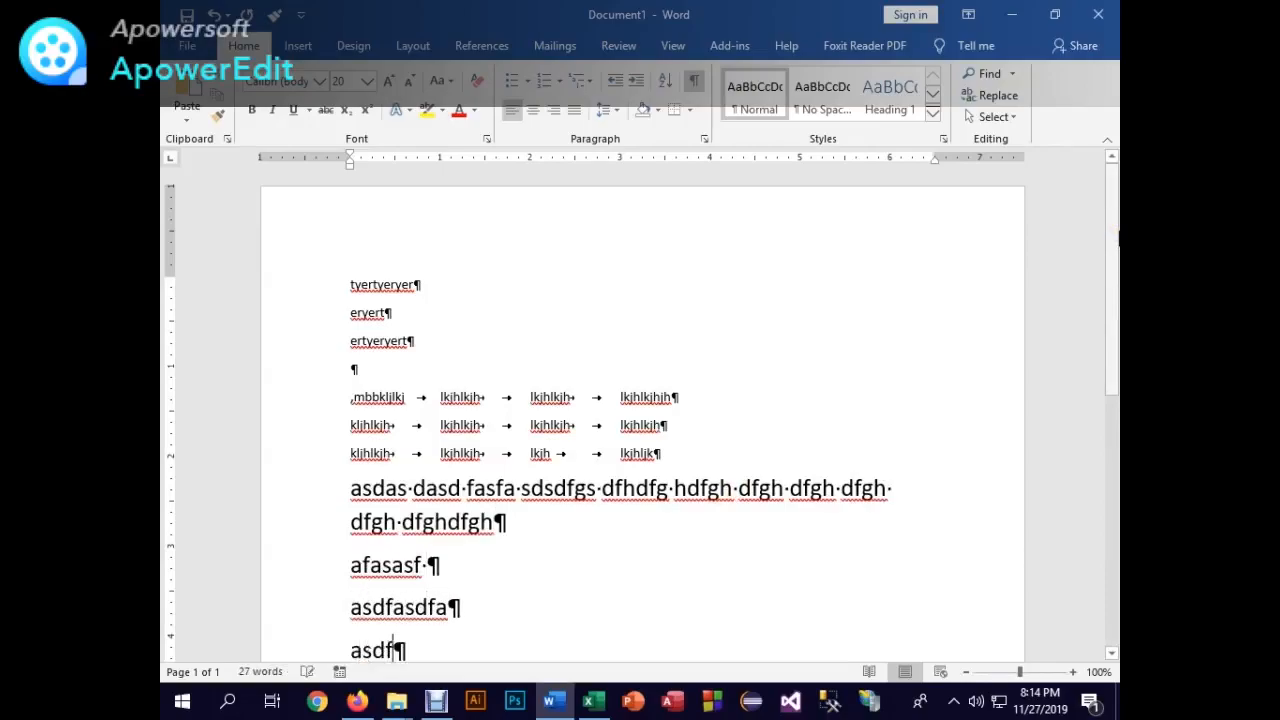
key(Return)
key(Return)
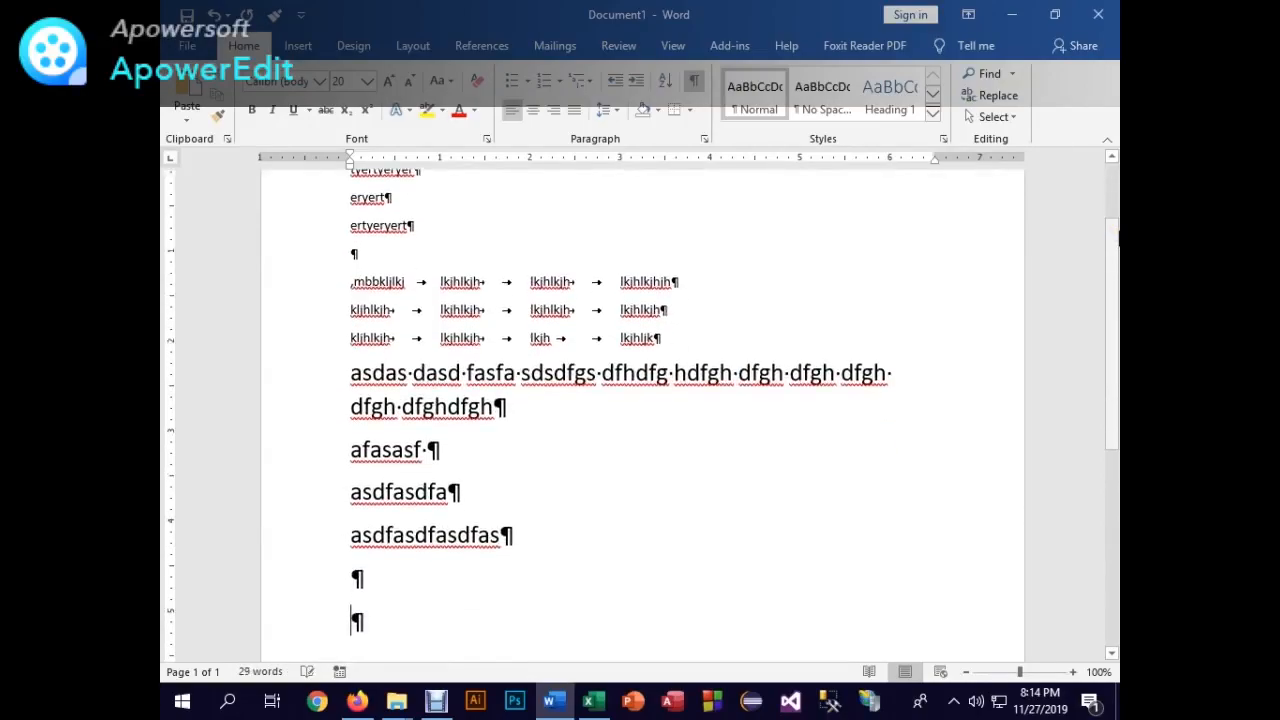
- Add one paragraph of four filler lines separated by manual line breaks, from "asdfasdfasdf" to "asdfas asdfaf asdfasdf", and end it
text(asdfasdfasdf)
key(shift+Return)
text(aasdfasd asdf)
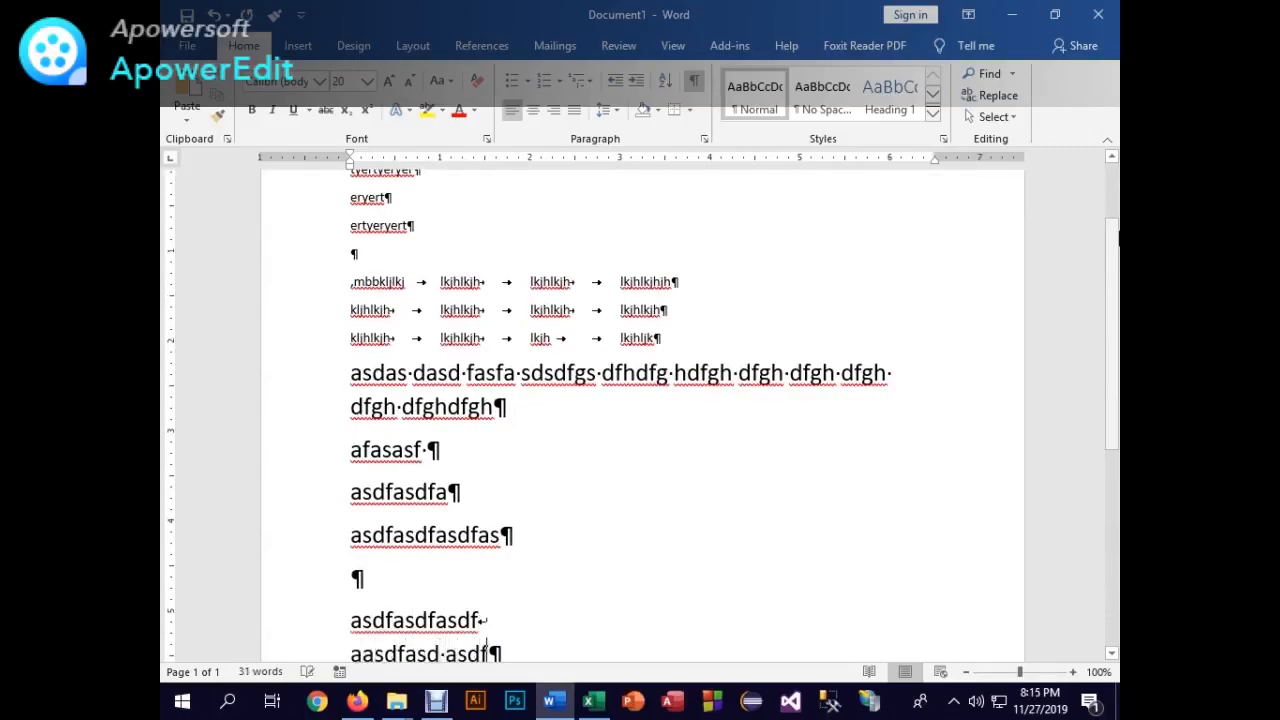
key(shift+Return)
text(asdf)
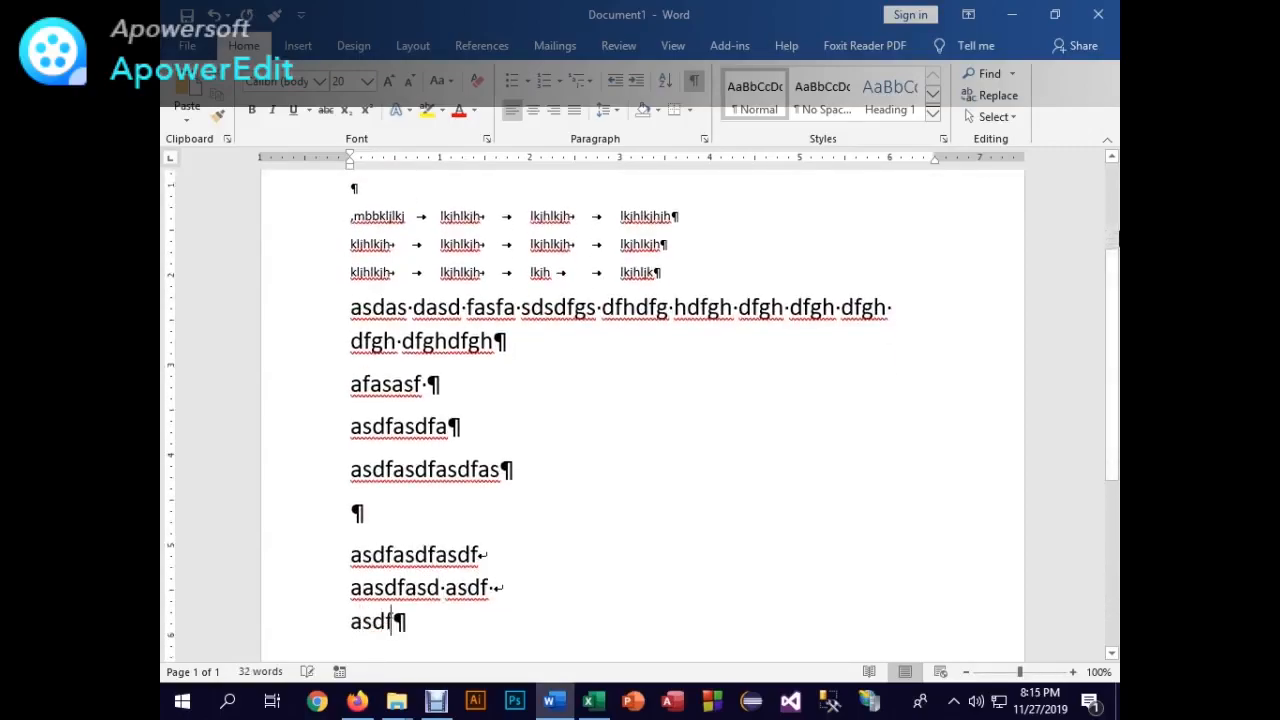
text(asd asdf asdf)
key(shift+Return)
text(asdfas asdf)
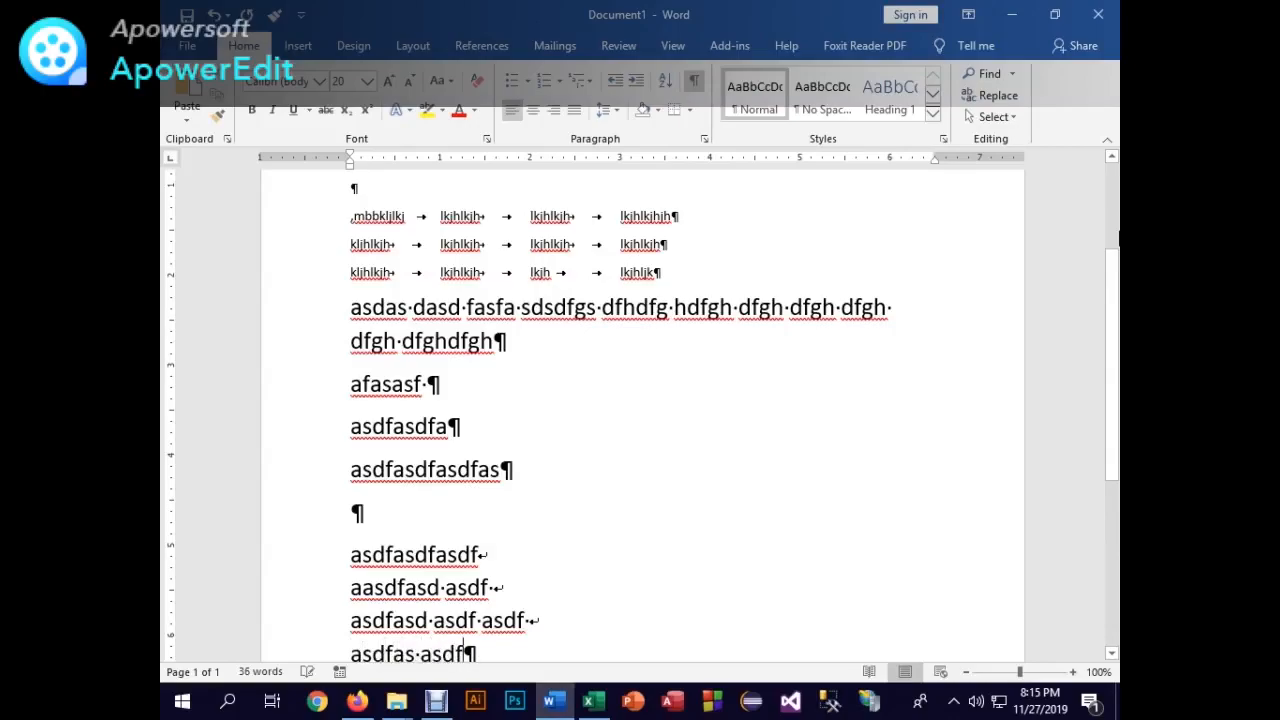
text(af asdfasdf)
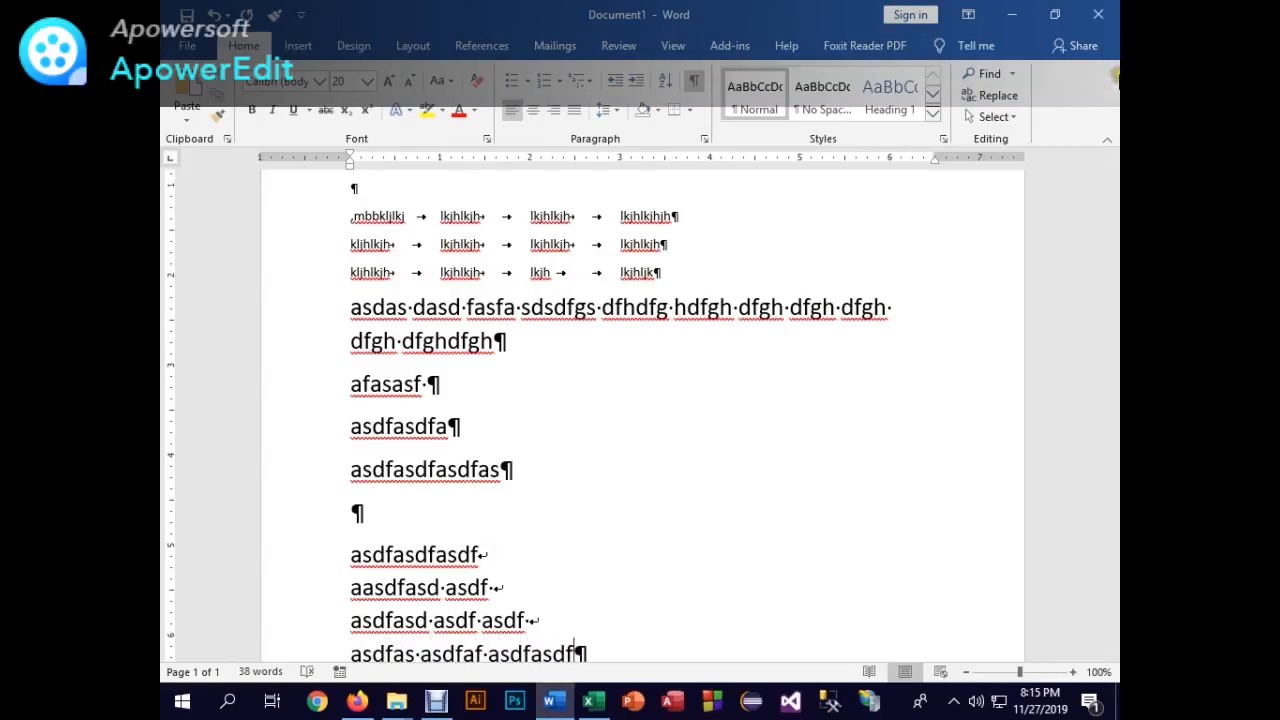
key(Return)
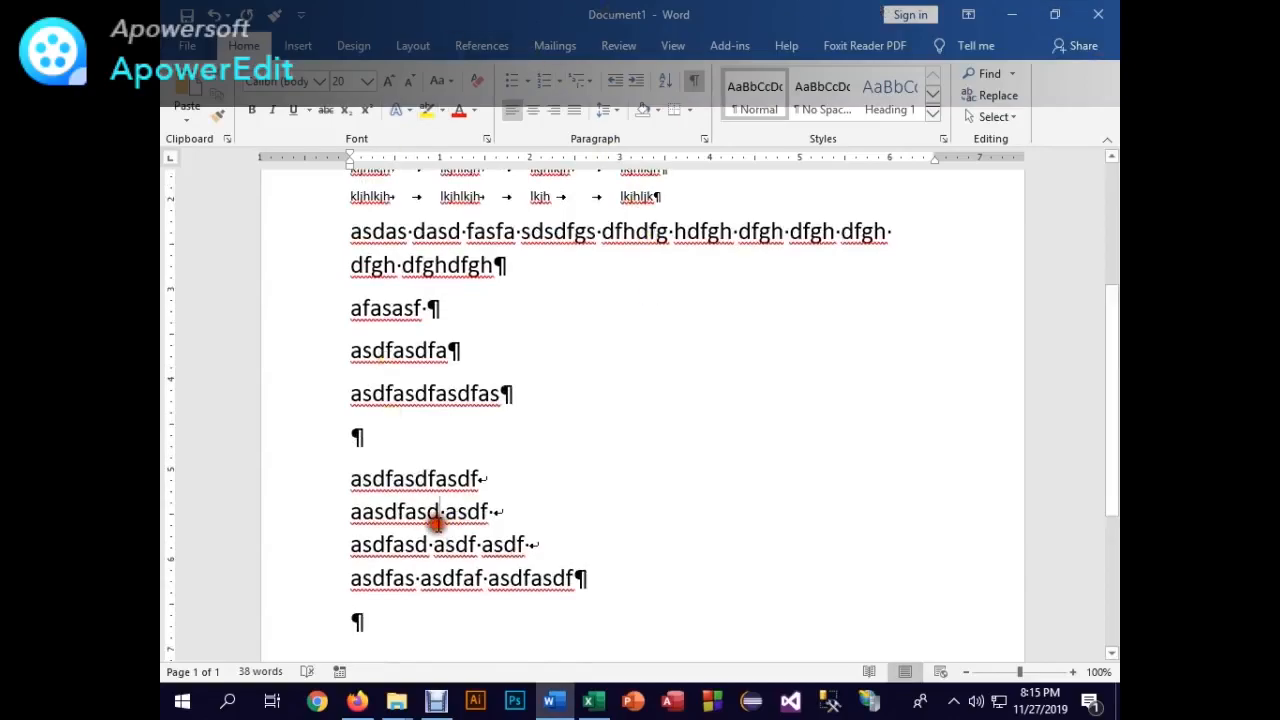
- Try right, left and centre alignment on the four-line paragraph with manual line breaks
click(556, 111)
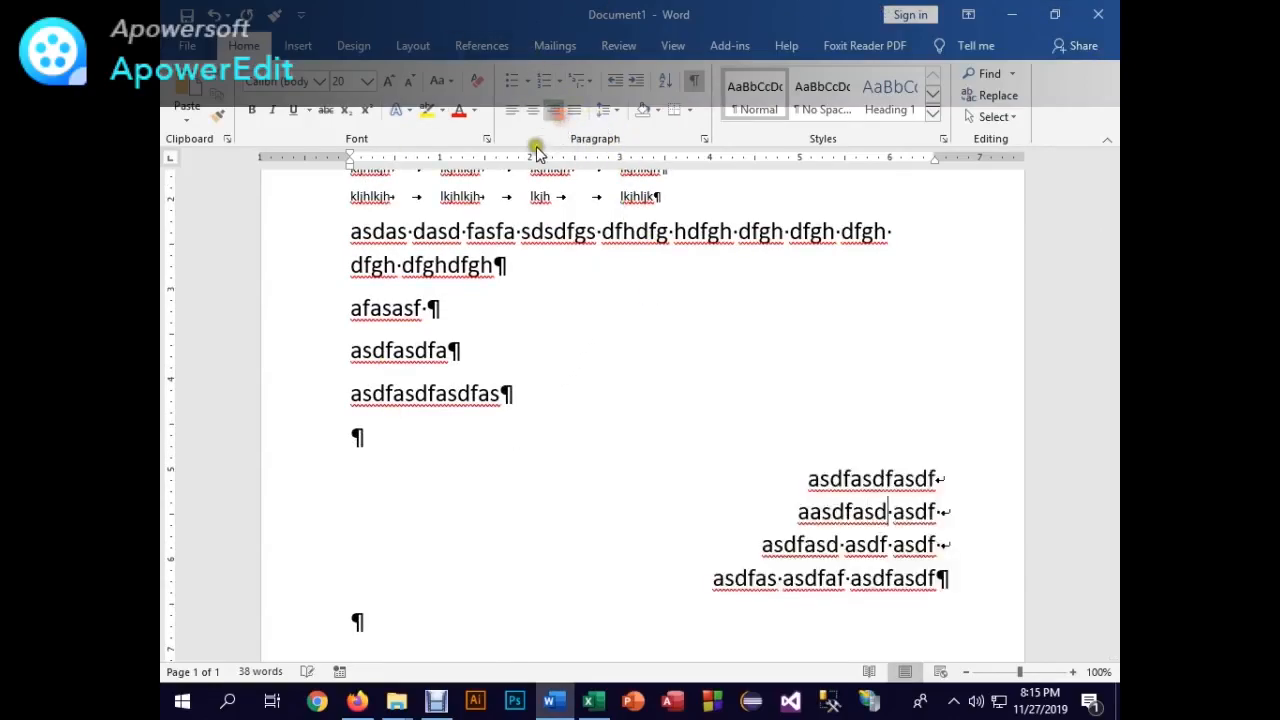
click(511, 111)
click(532, 111)
- Try right and centre alignment on the "afasasf" paragraph, and return it and the four-line paragraph to left alignment
click(420, 308)
click(550, 111)
click(532, 111)
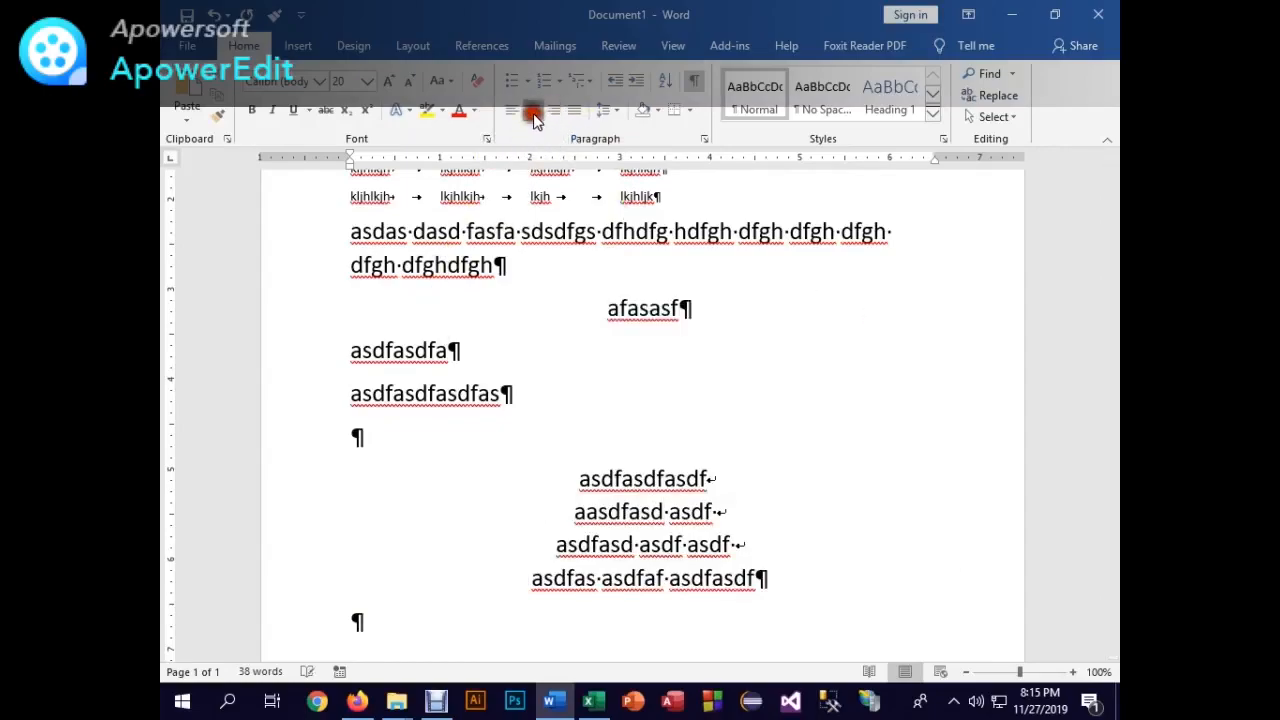
click(510, 111)
click(593, 495)
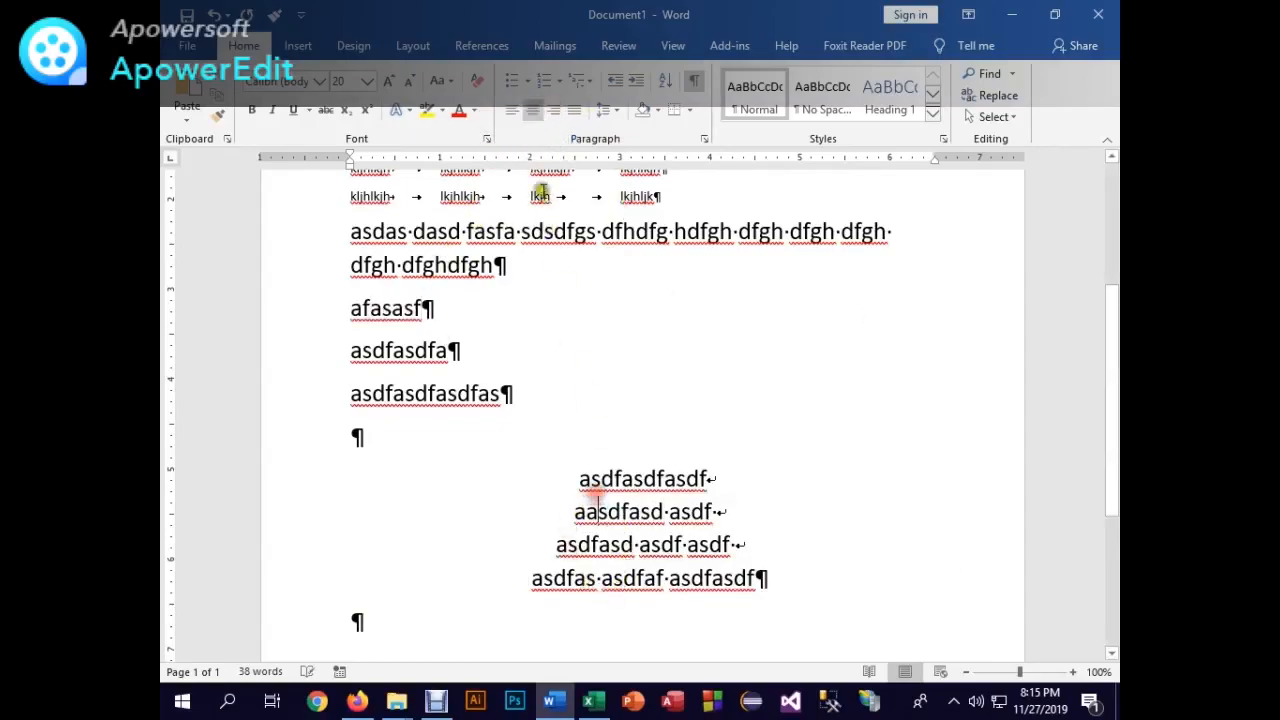
click(511, 111)
- Select the text from the document's first line through "asdfasdfasdfas" and review its paragraph marks against the line-break block below
scroll(434, 484, up, 1)
scroll(434, 484, up, 5)
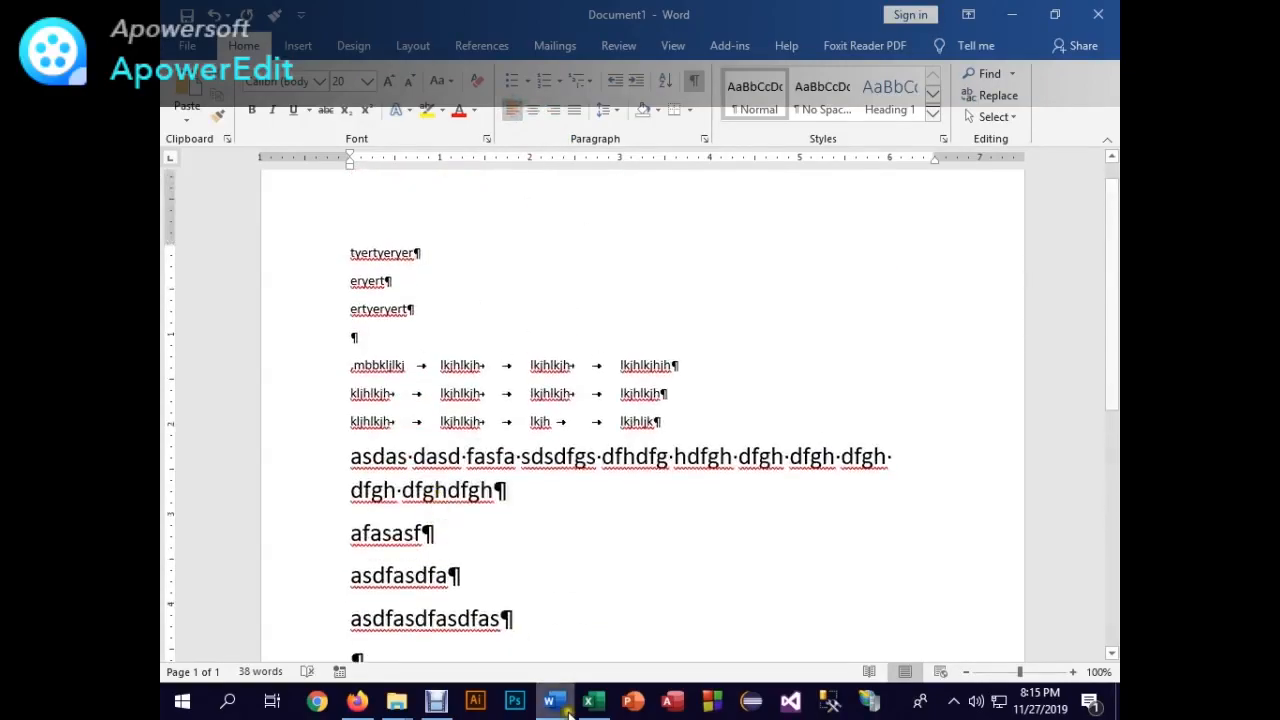
scroll(521, 587, down, 1)
scroll(521, 587, down, 2)
drag(523, 526, 237, 123)
scroll(357, 636, down, 5)
scroll(357, 636, down, 4)
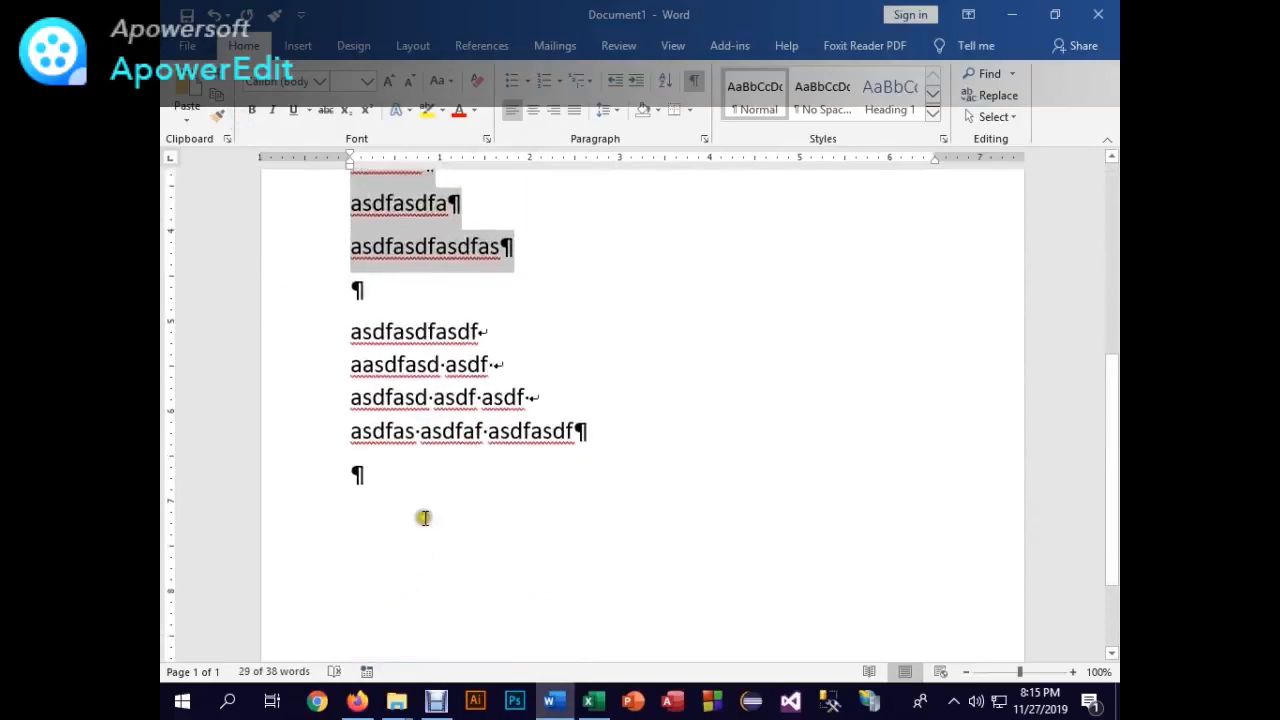
- Insert a page break at the empty paragraph above the four-line block and review its mark and the text moved onto page two
drag(357, 331, 868, 567)
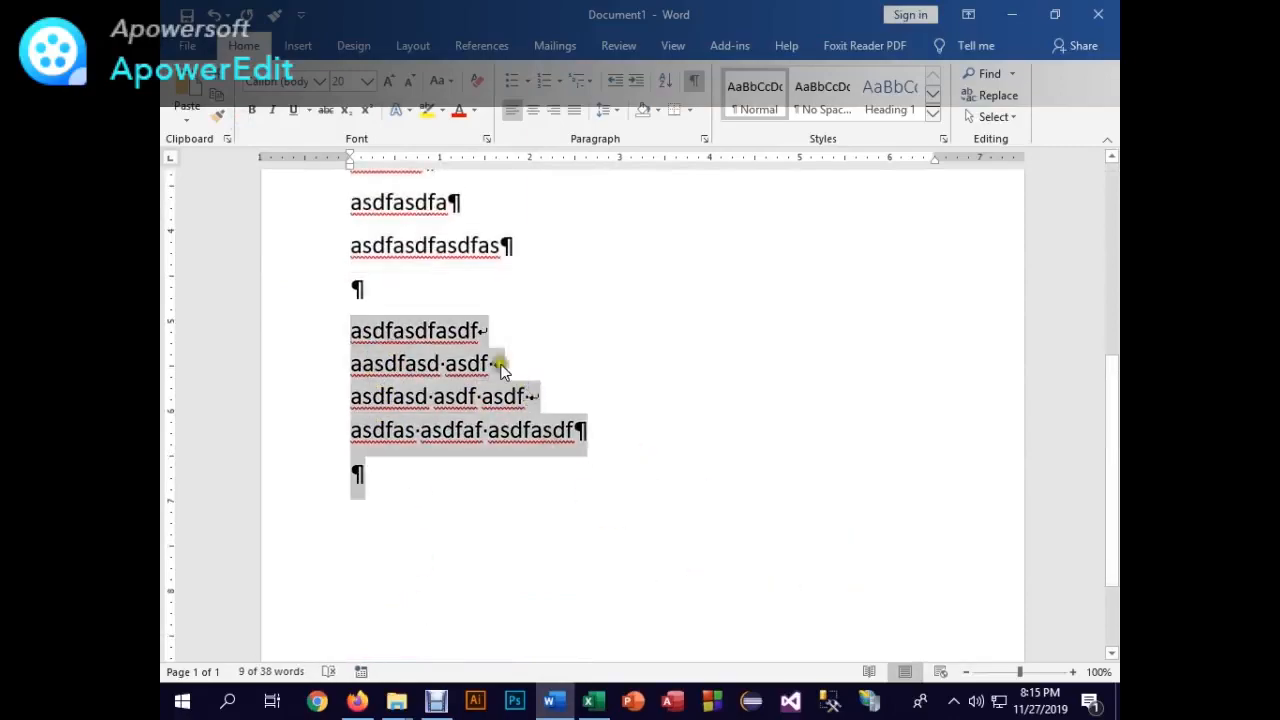
click(401, 289)
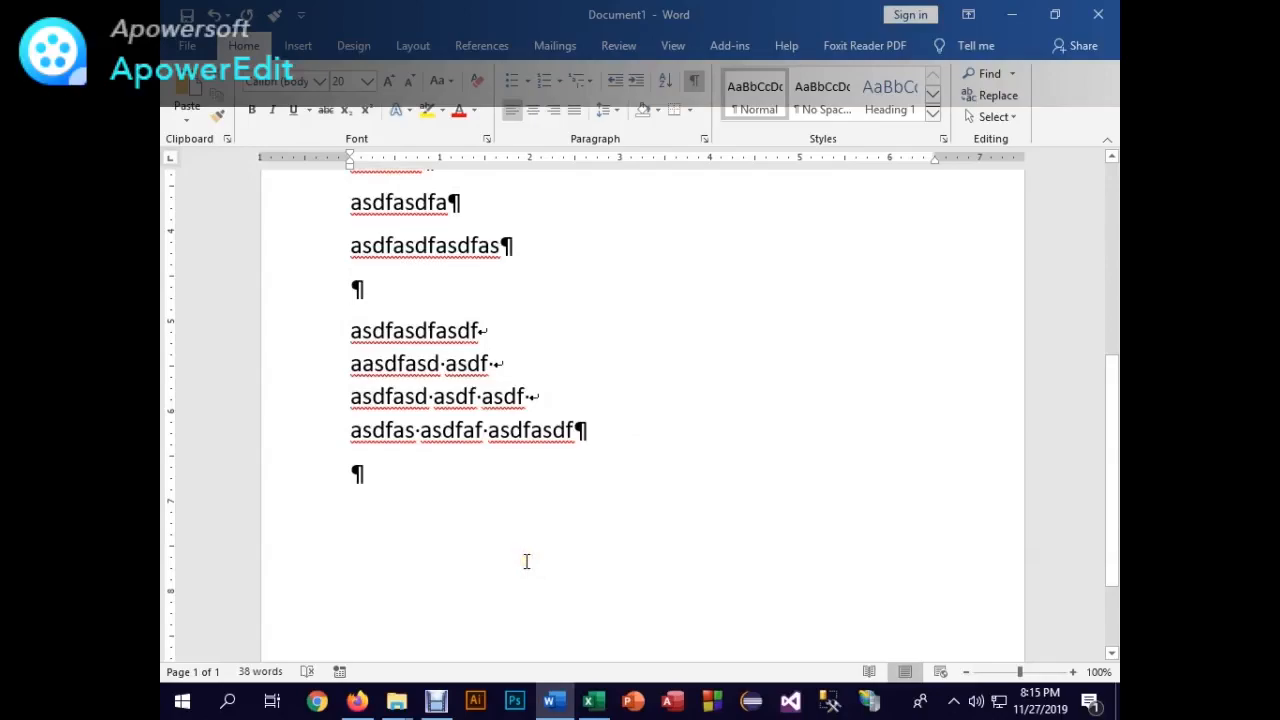
key(ctrl+Return)
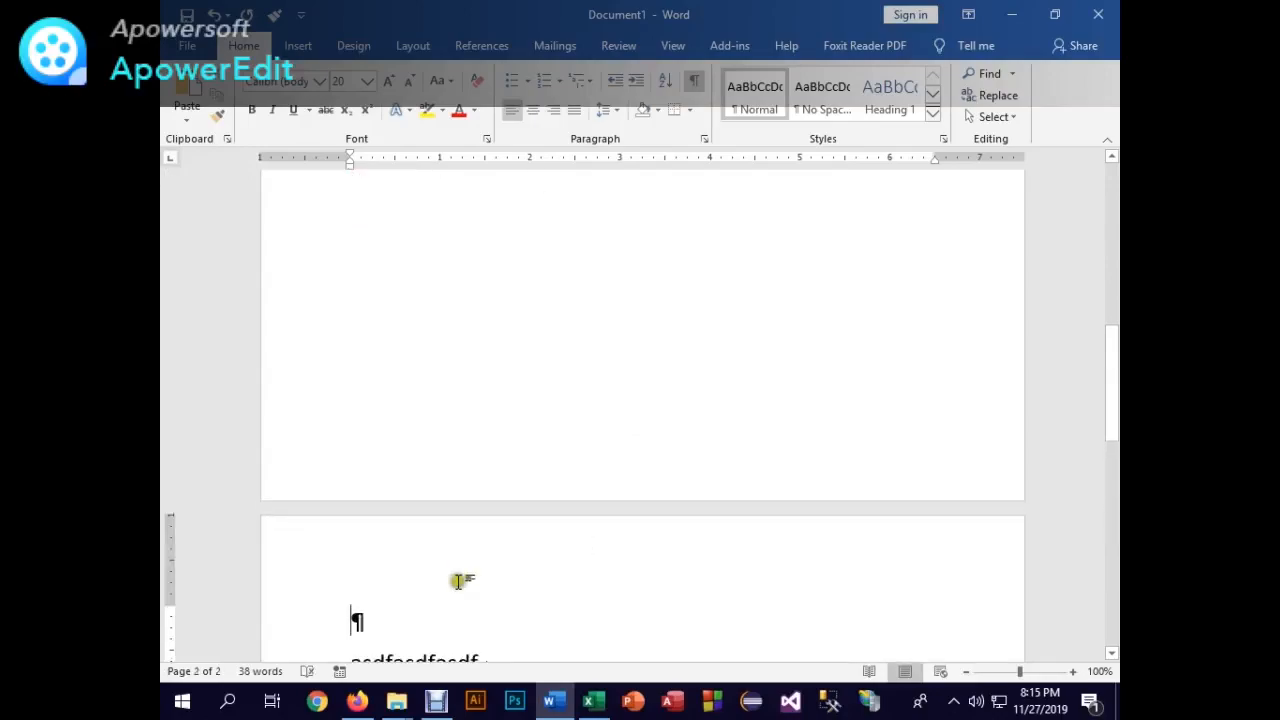
scroll(522, 540, up, 5)
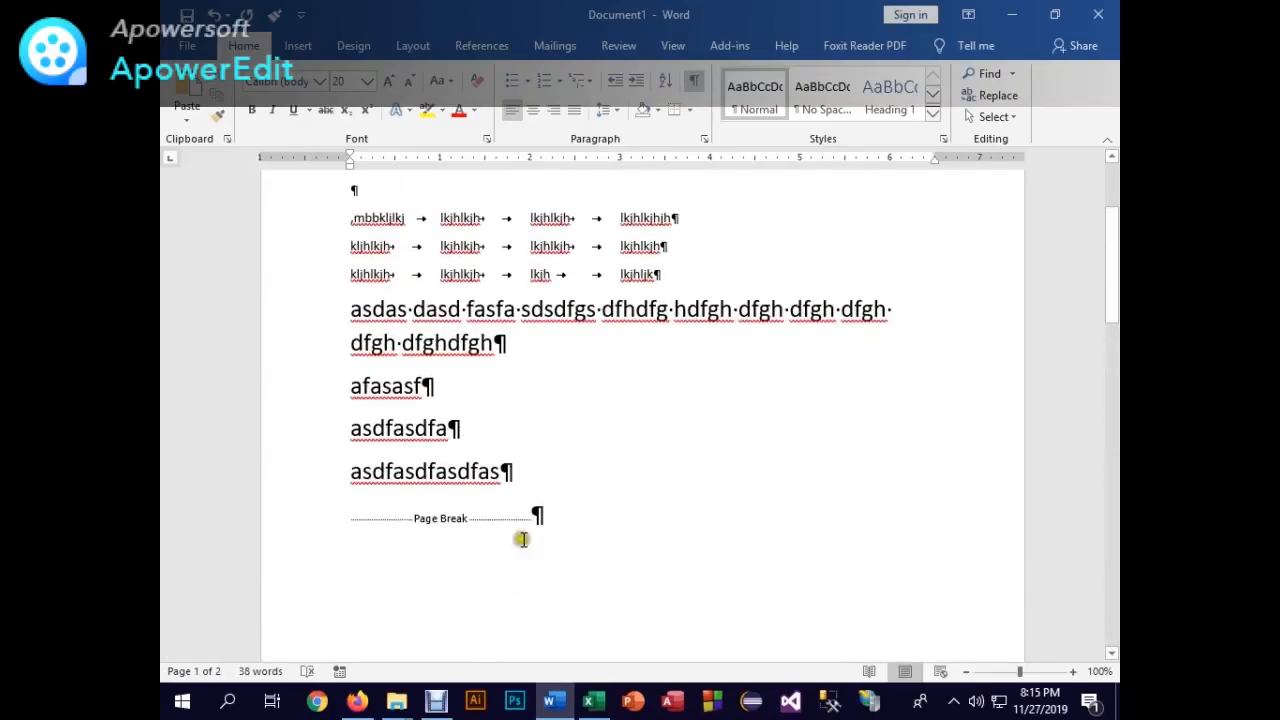
scroll(522, 540, down, 7)
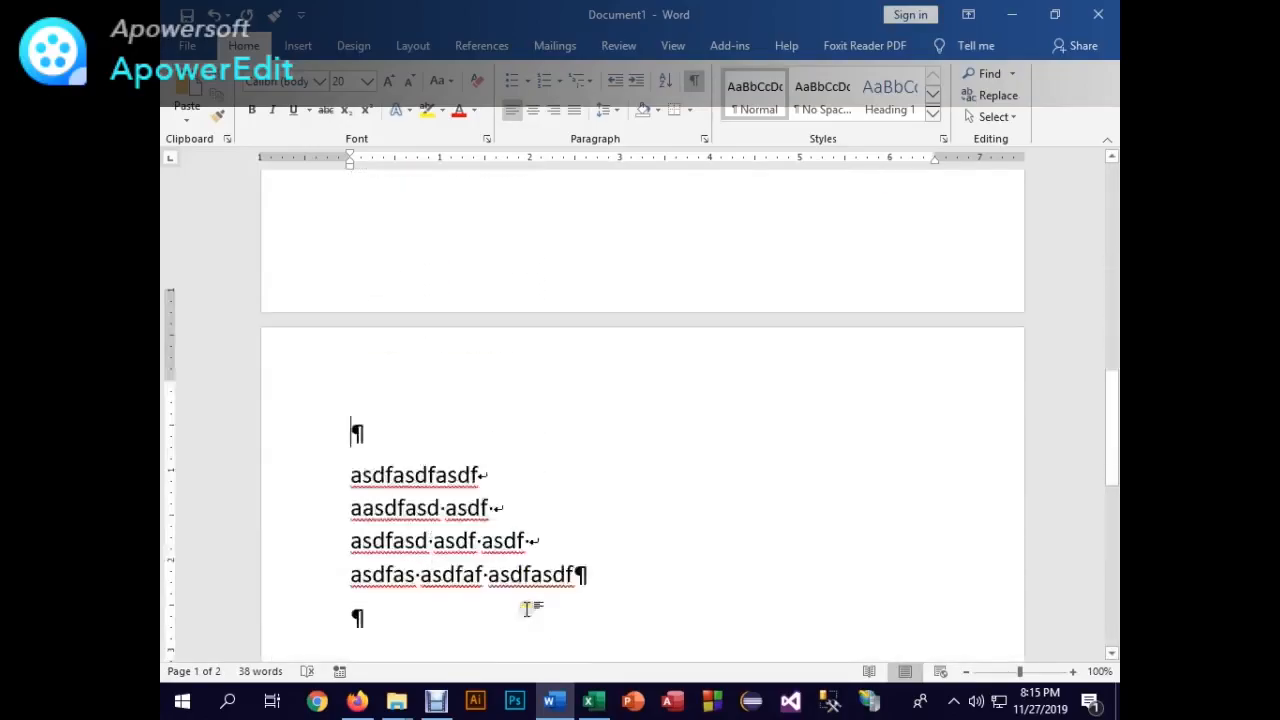
scroll(530, 608, up, 10)
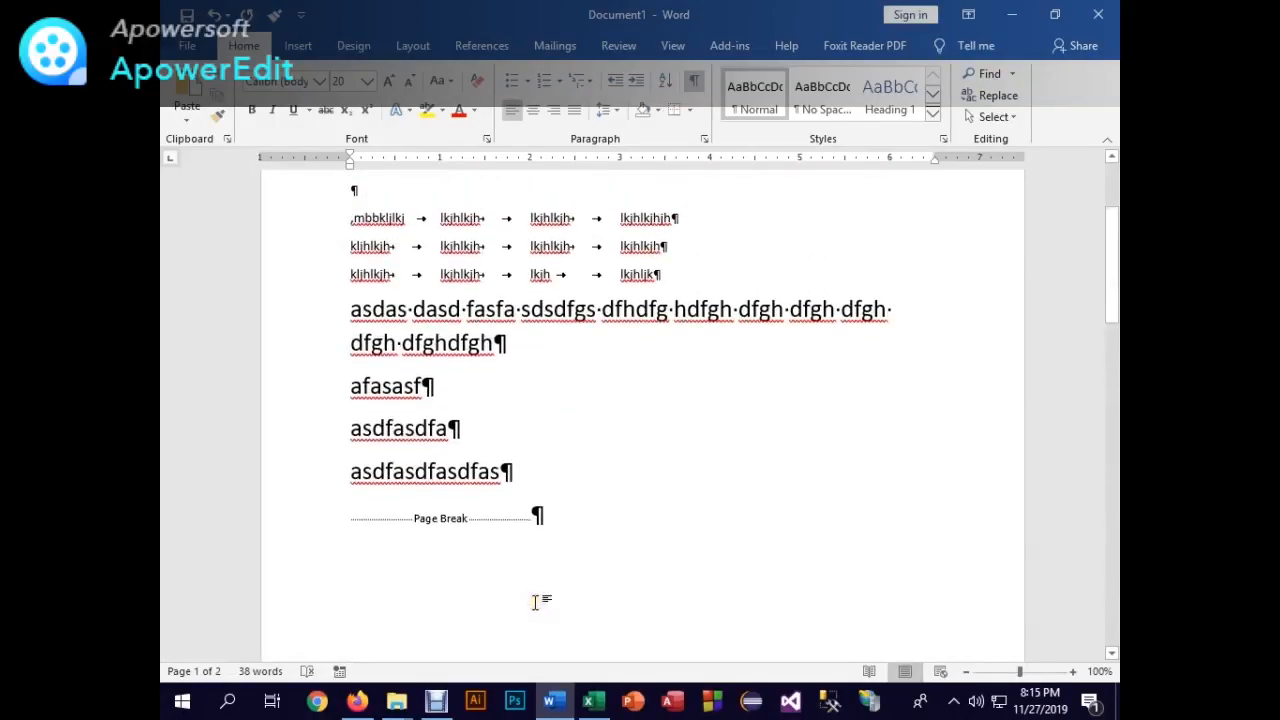
scroll(535, 597, down, 9)
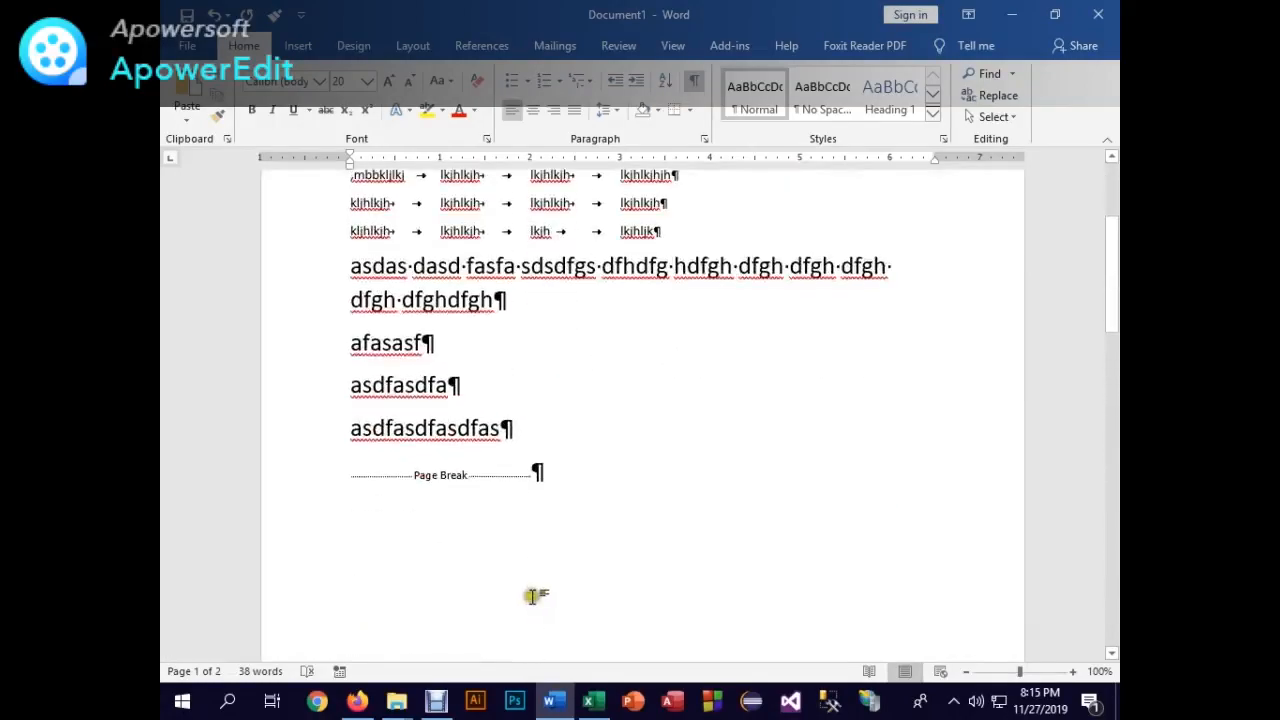
scroll(519, 605, up, 5)
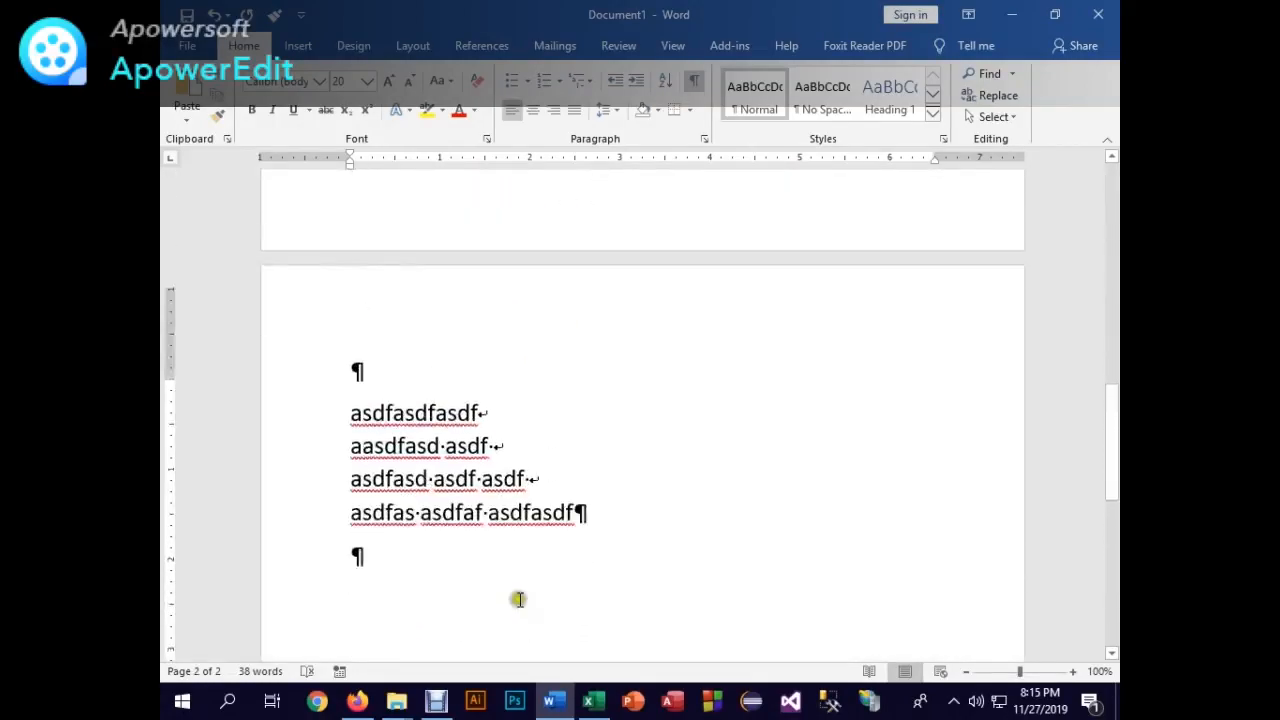
- Toggle the formatting marks off and on, and review both pages with the marks hidden
click(693, 84)
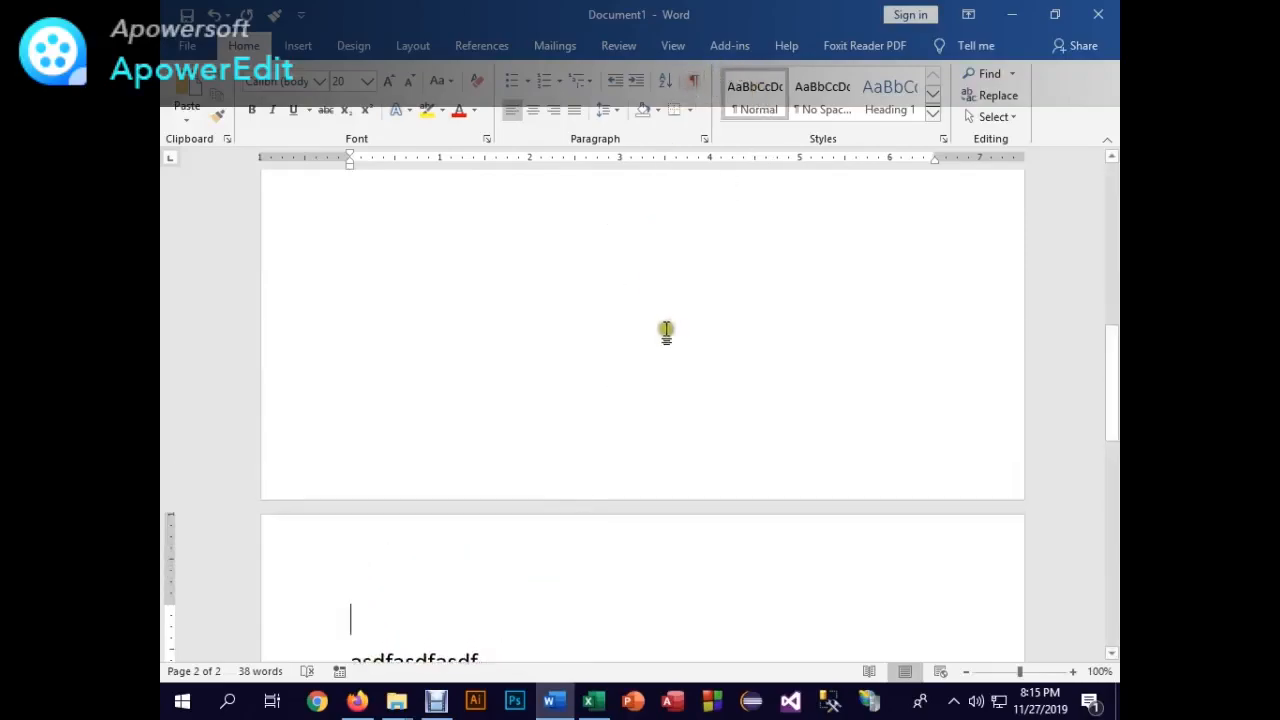
scroll(708, 358, down, 5)
click(695, 86)
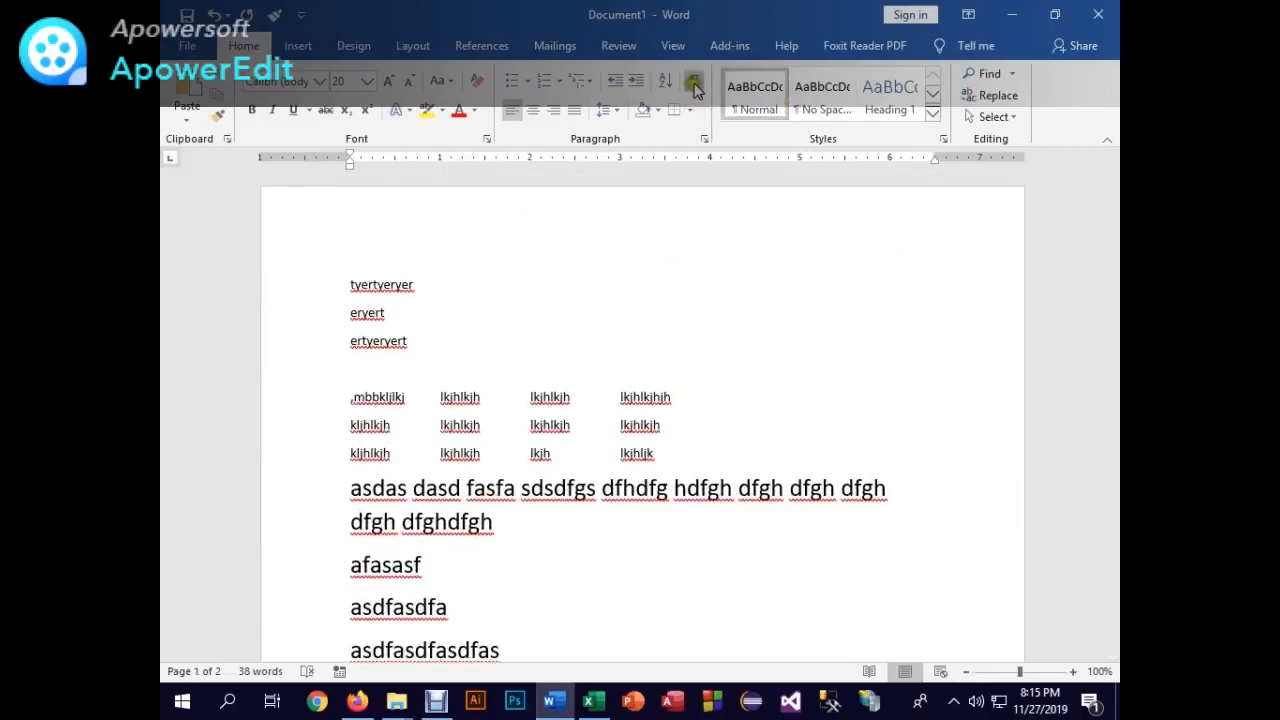
click(695, 86)
click(695, 86)
click(695, 86)
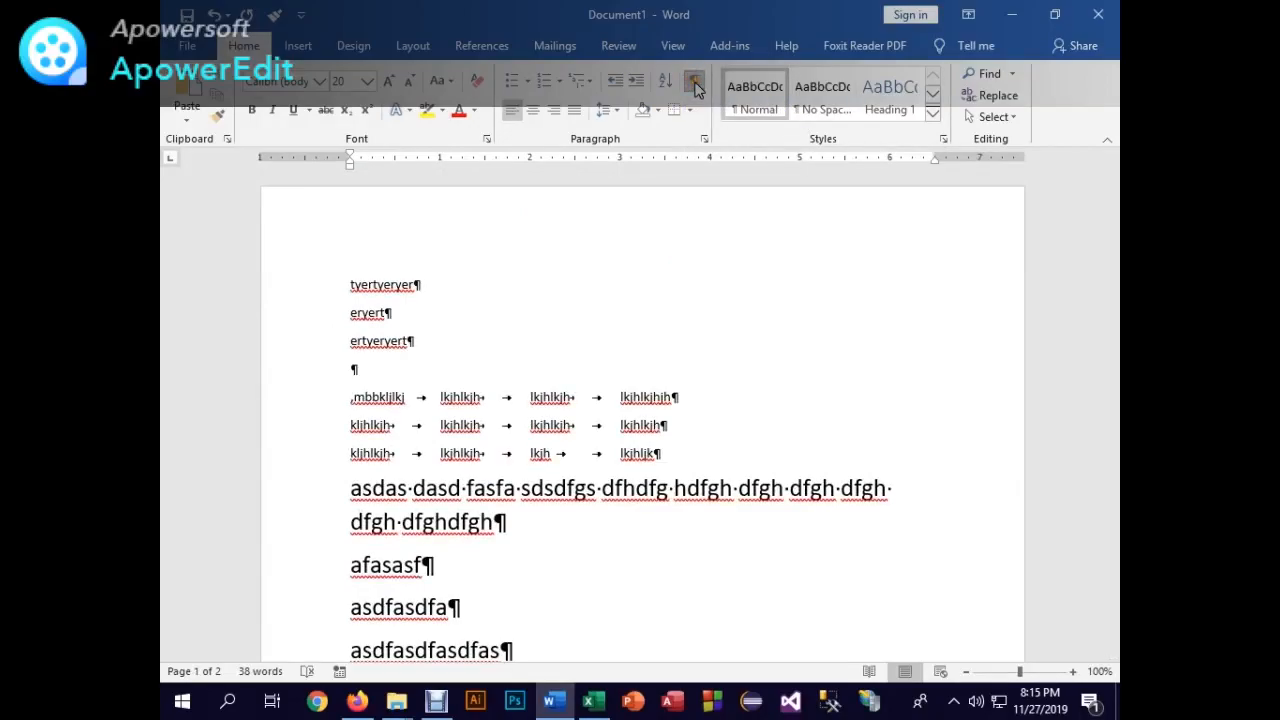
click(695, 86)
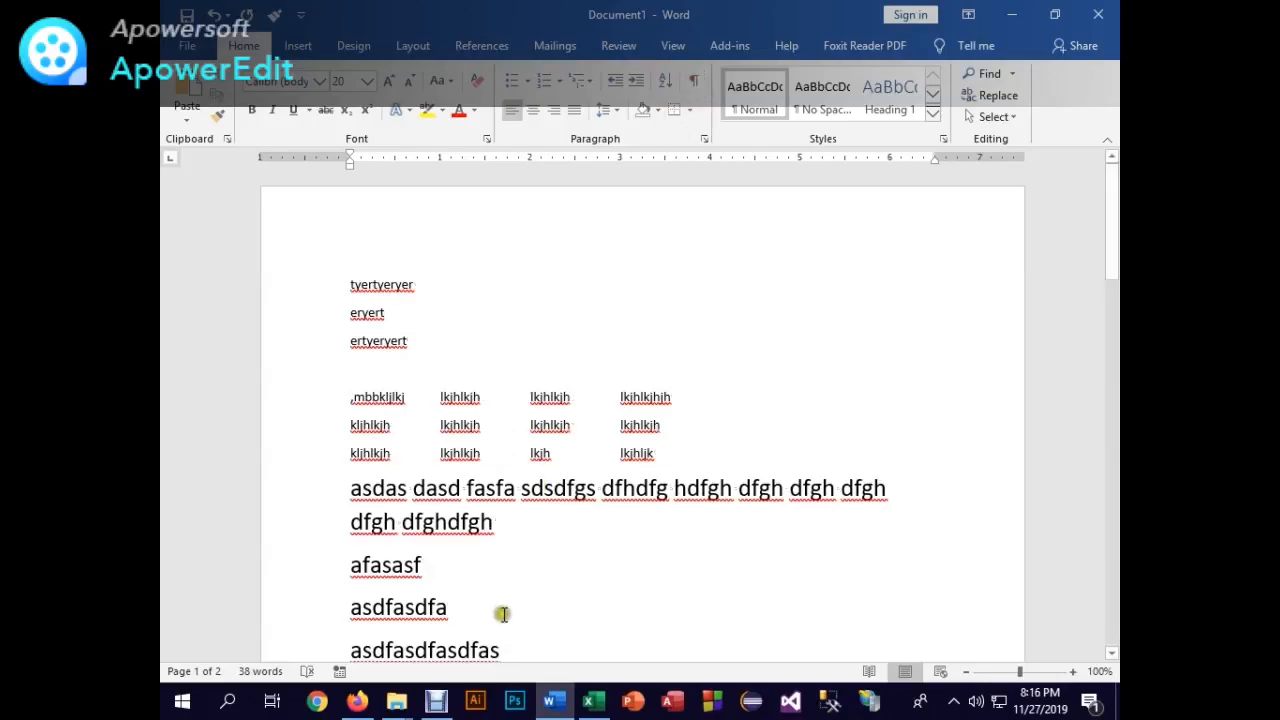
scroll(510, 605, down, 10)
scroll(554, 599, down, 12)
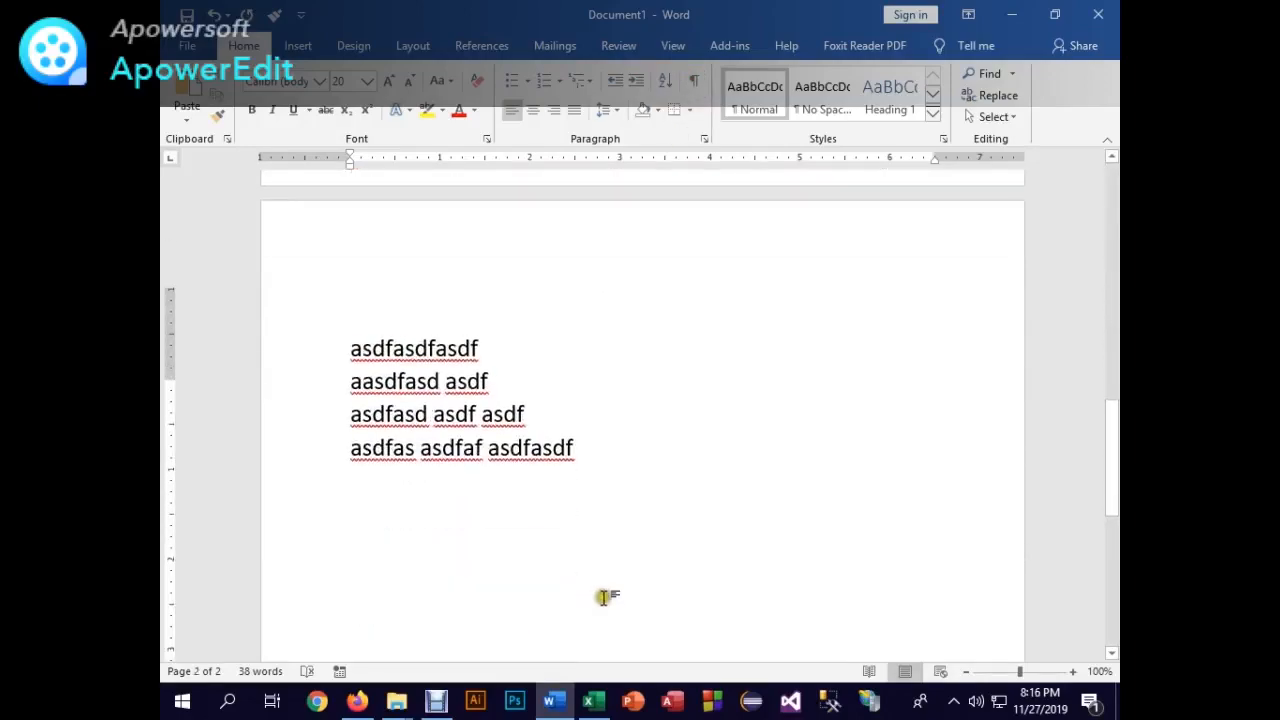
scroll(666, 374, up, 5)
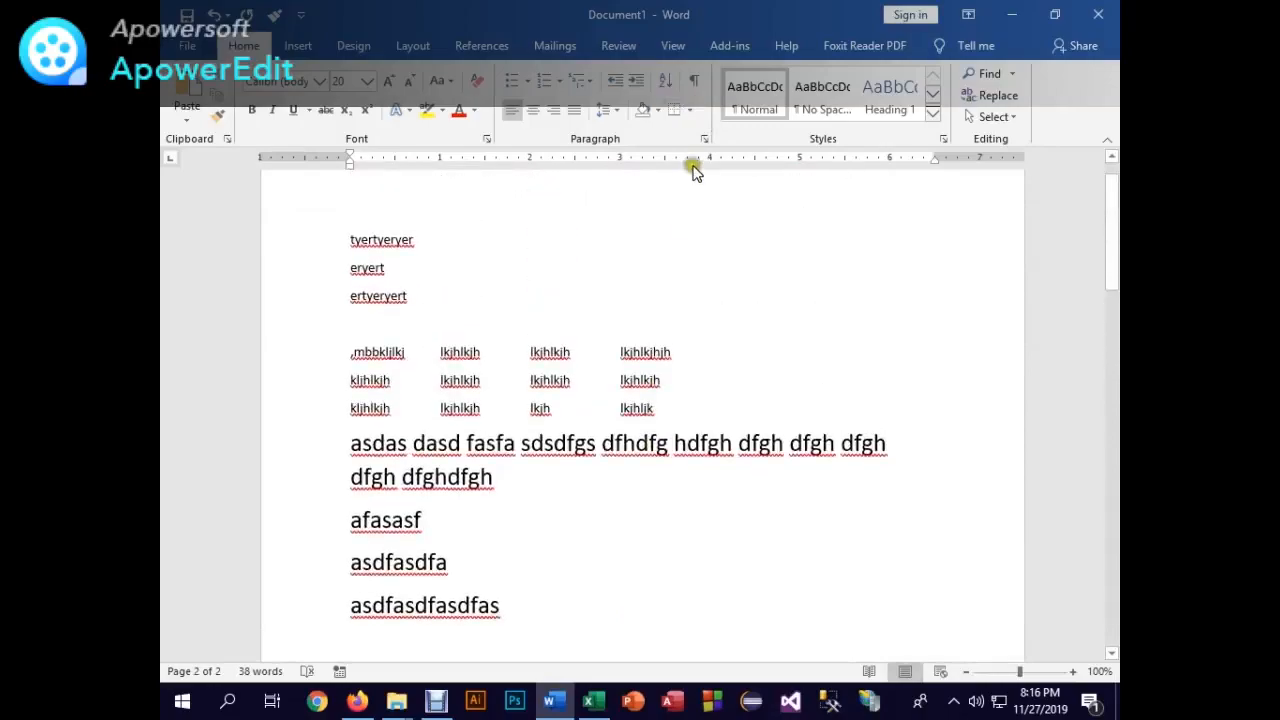
- Ignore all spelling flags for the word "tyertyeryer" in the document's first line
right_click(408, 243)
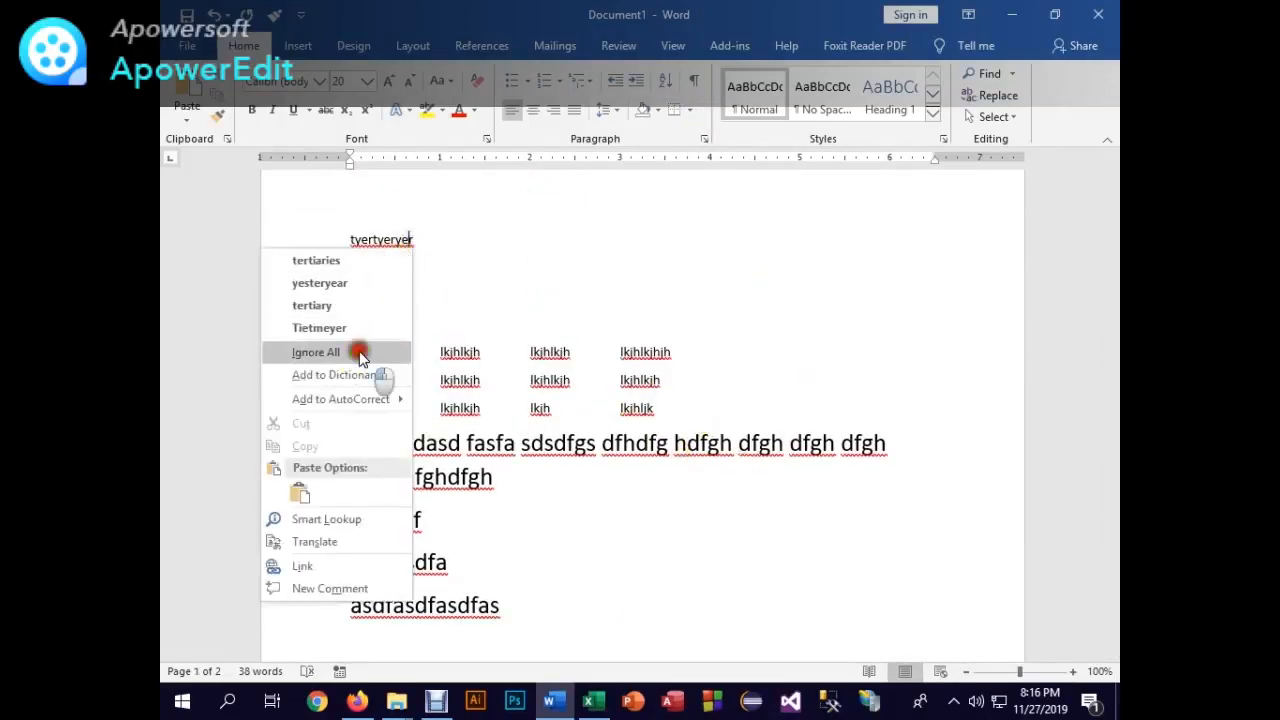
click(355, 352)
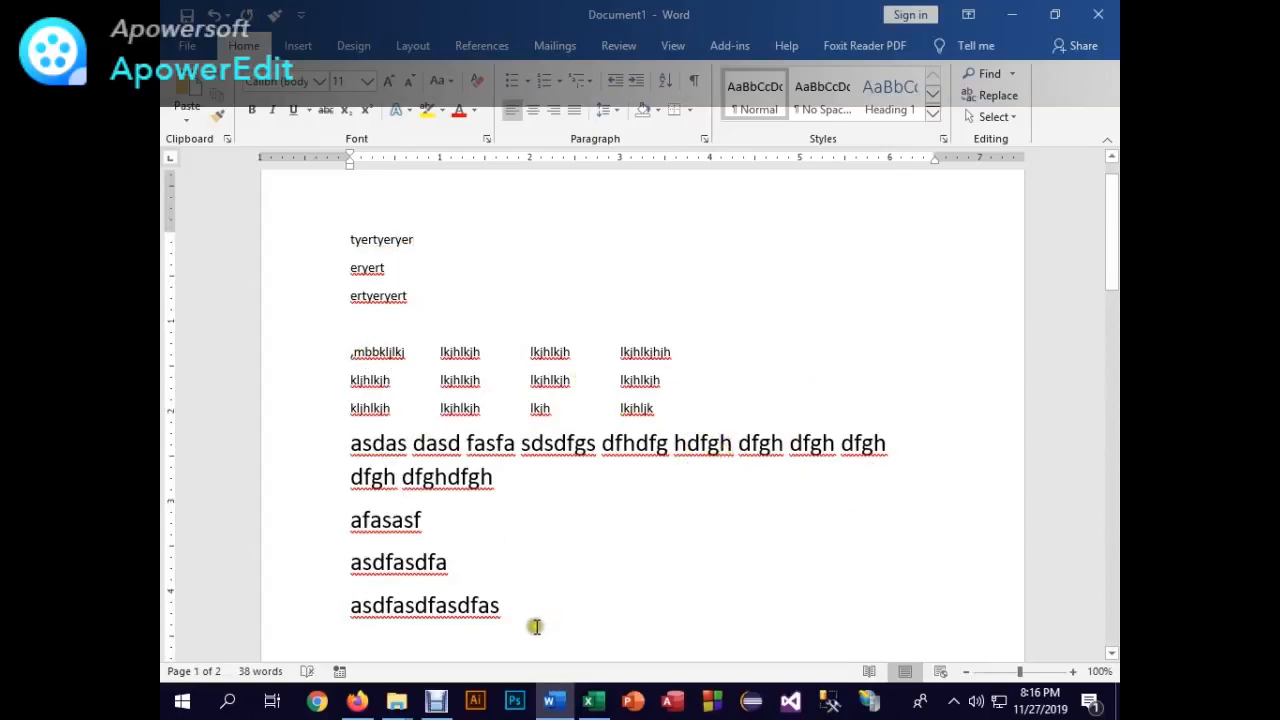
drag(531, 623, 249, 200)
right_click(437, 432)
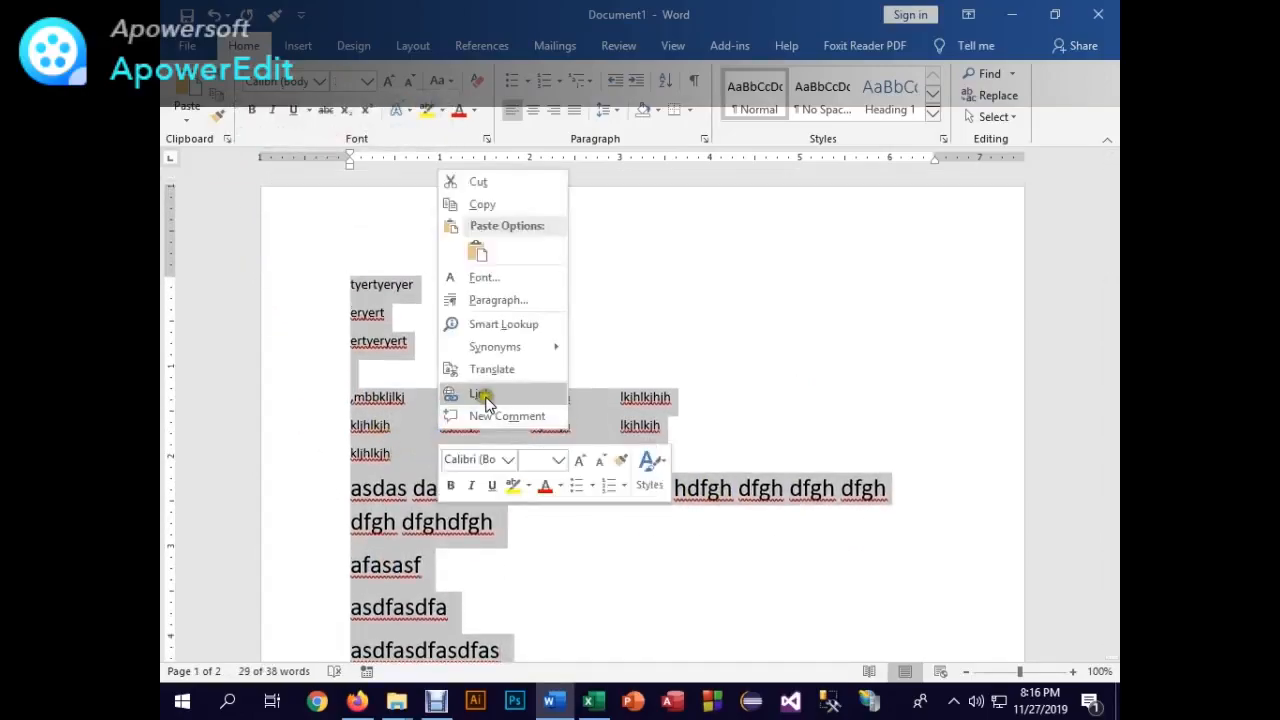
mouse_move(513, 348)
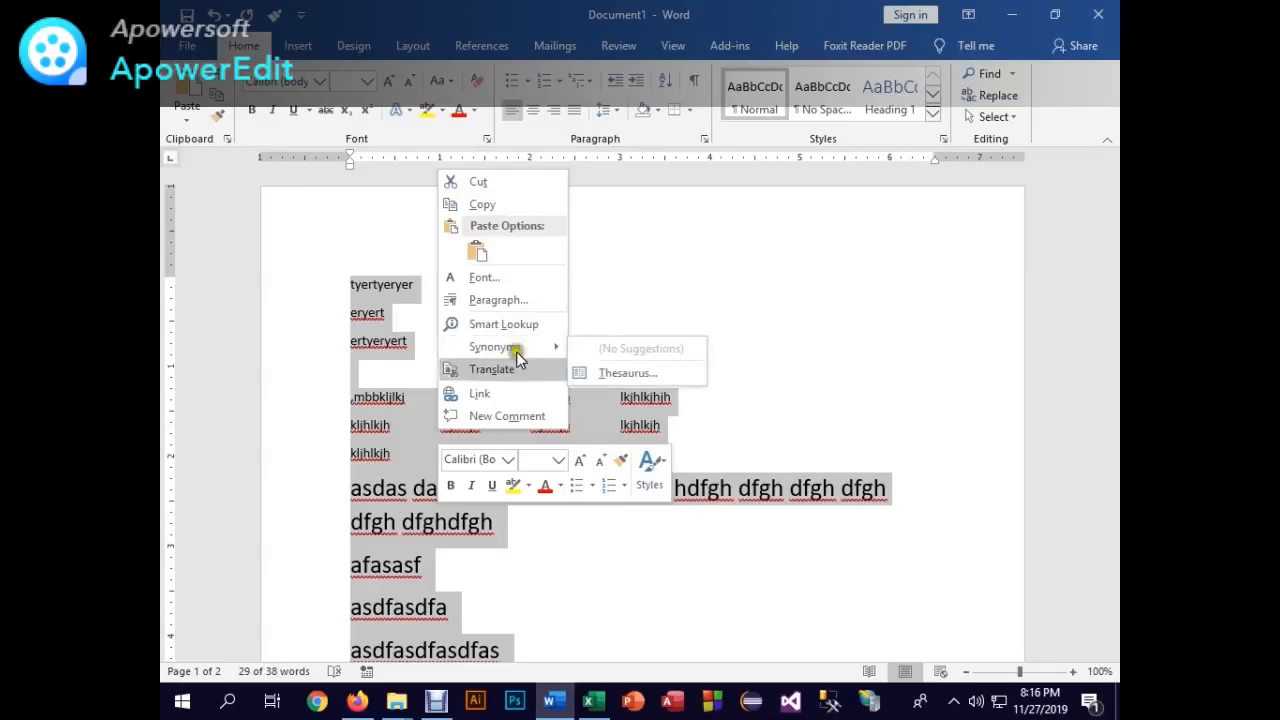
click(643, 421)
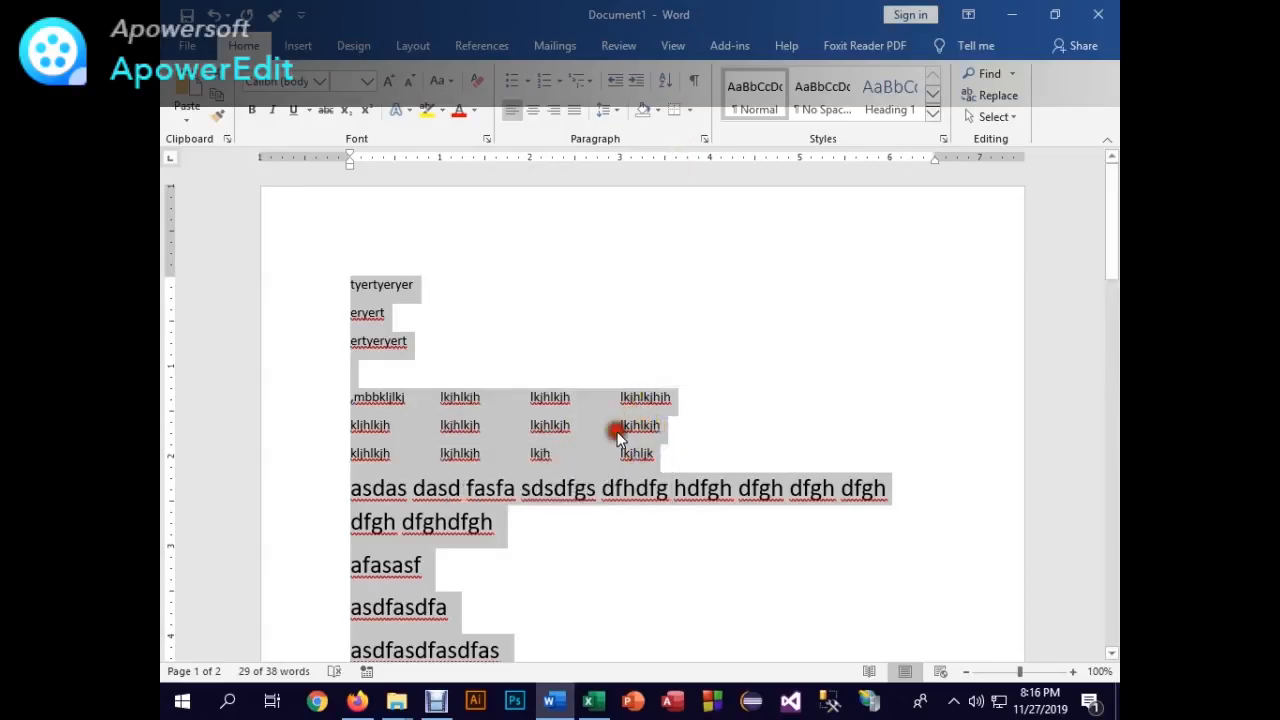
click(617, 433)
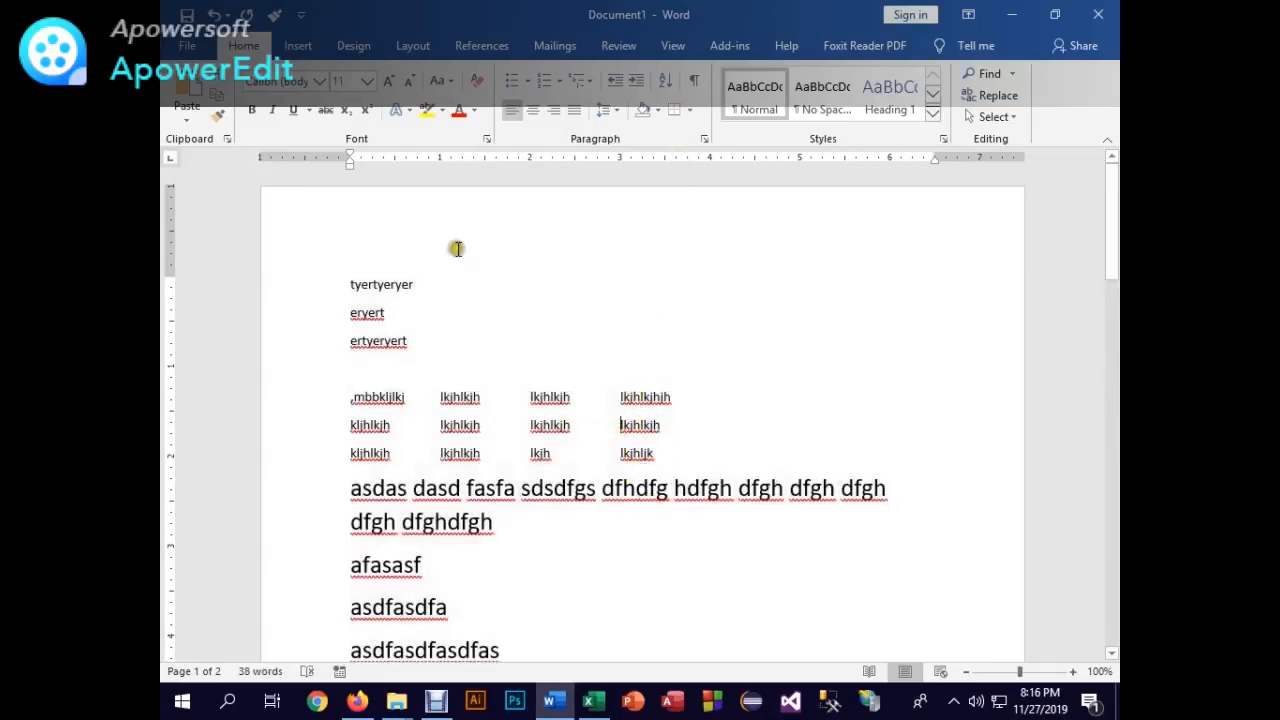
- Show the formatting marks and save the document as "Pargagraph Marks1.docx" in the Word folder's "27 Nov 2019_Word_Class-3" subfolder
click(695, 86)
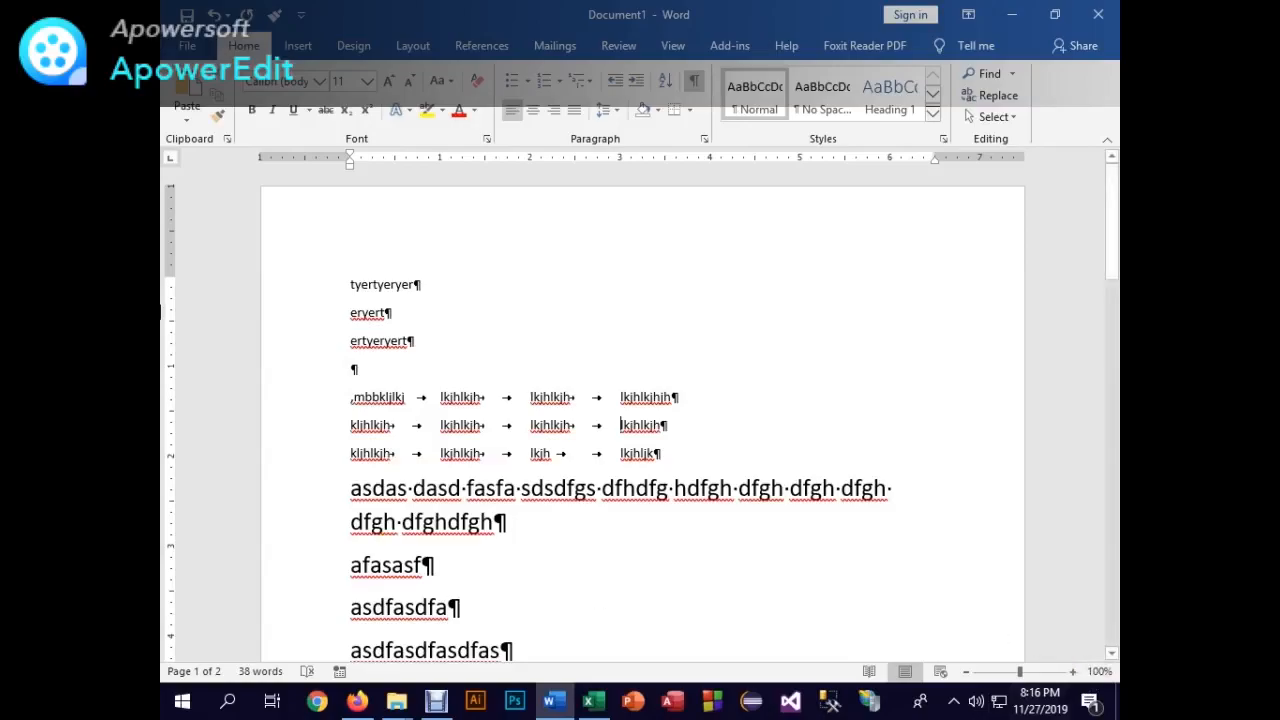
click(185, 47)
click(225, 297)
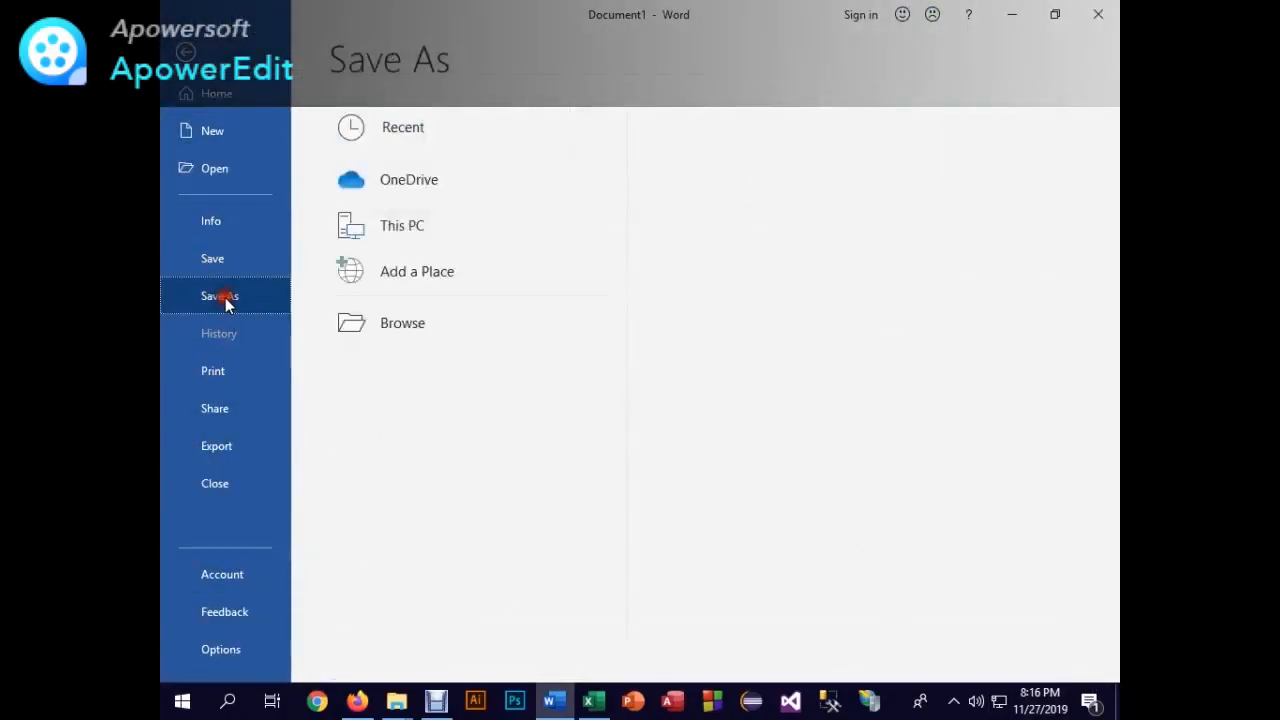
click(409, 331)
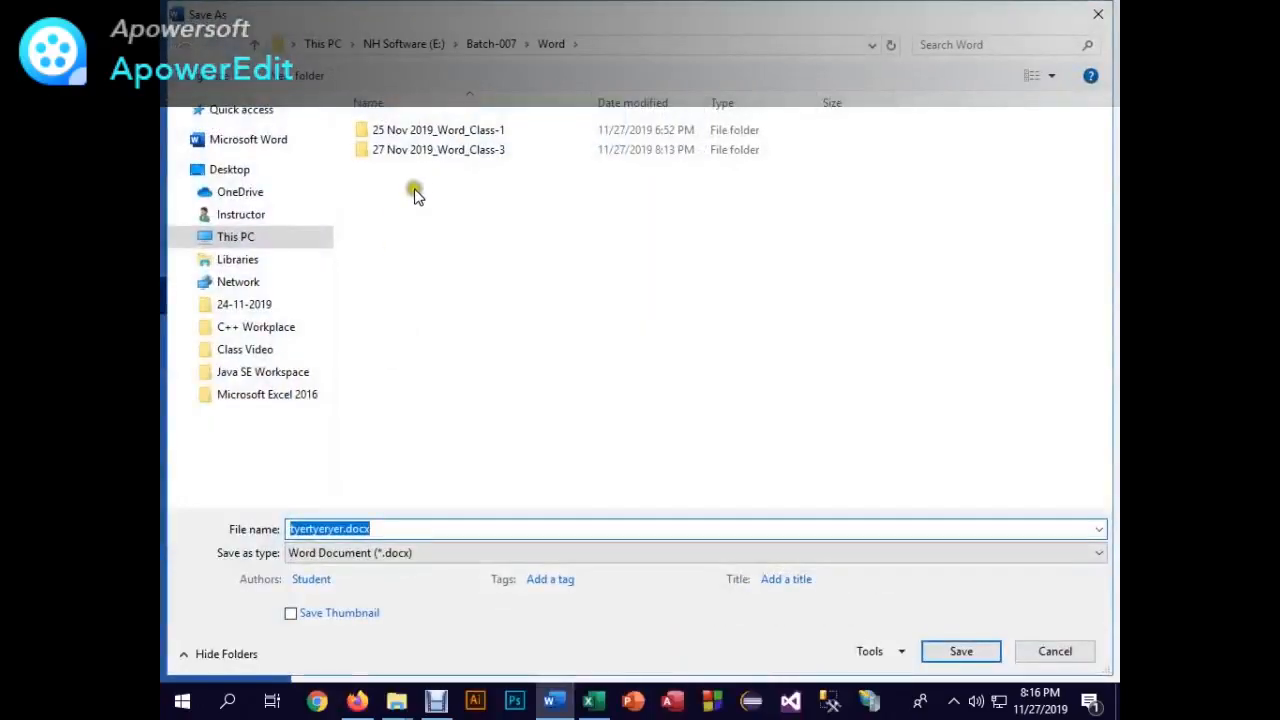
double_click(432, 150)
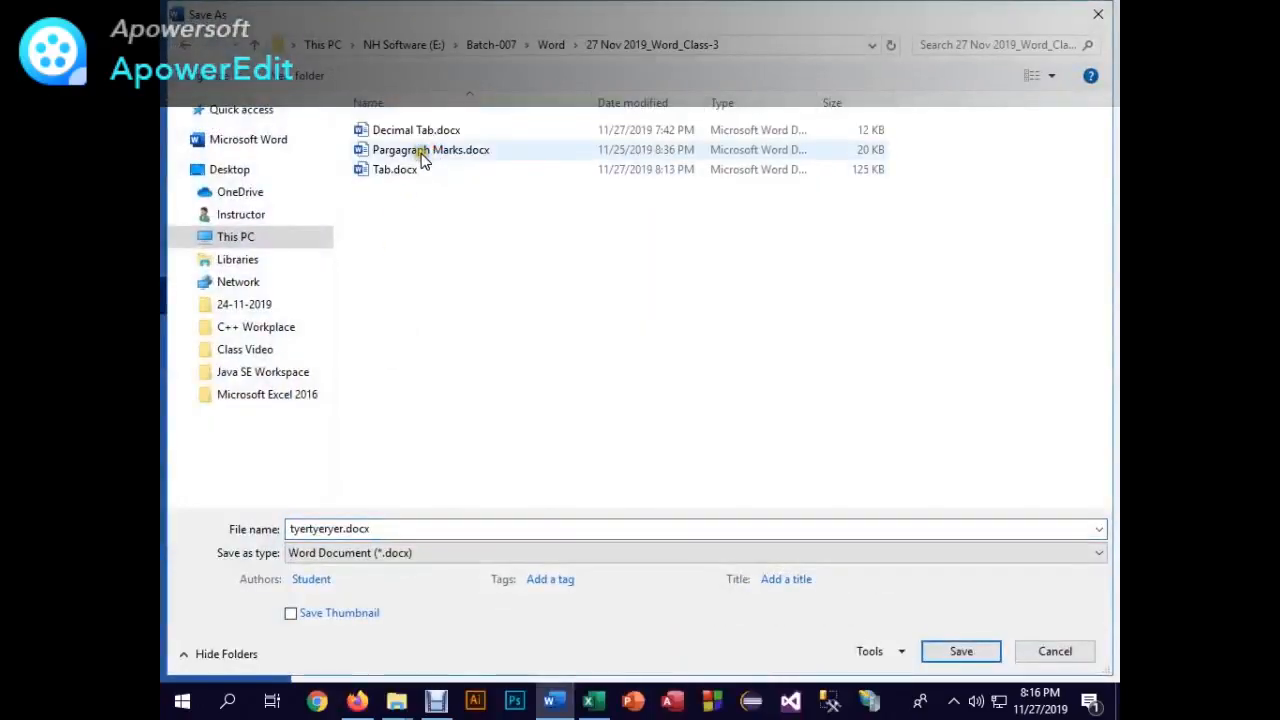
click(414, 150)
double_click(378, 524)
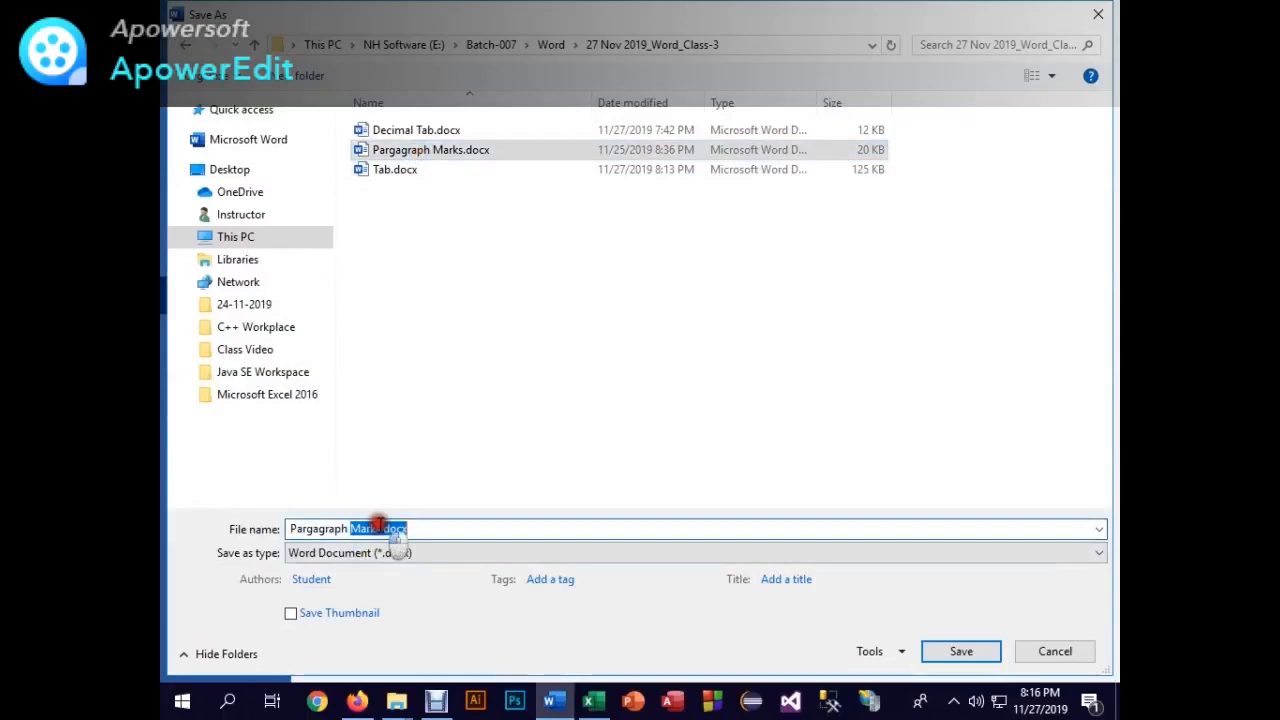
click(374, 526)
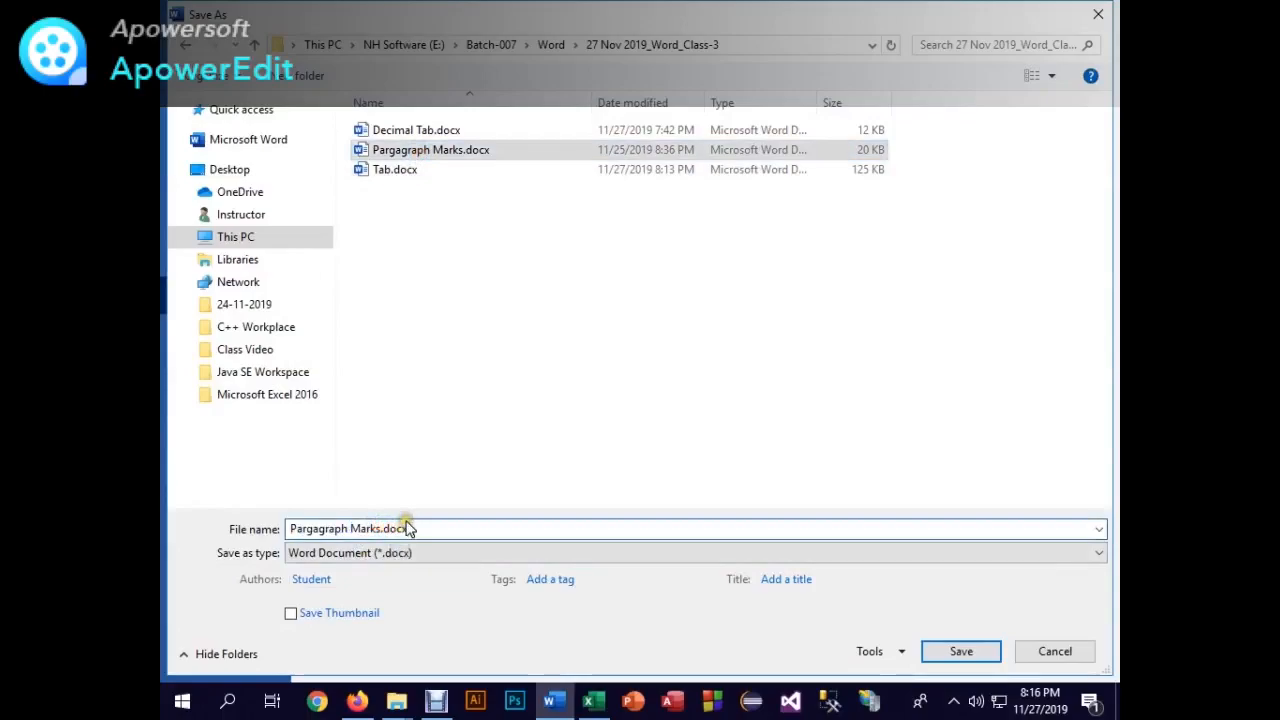
text(1)
key(Return)
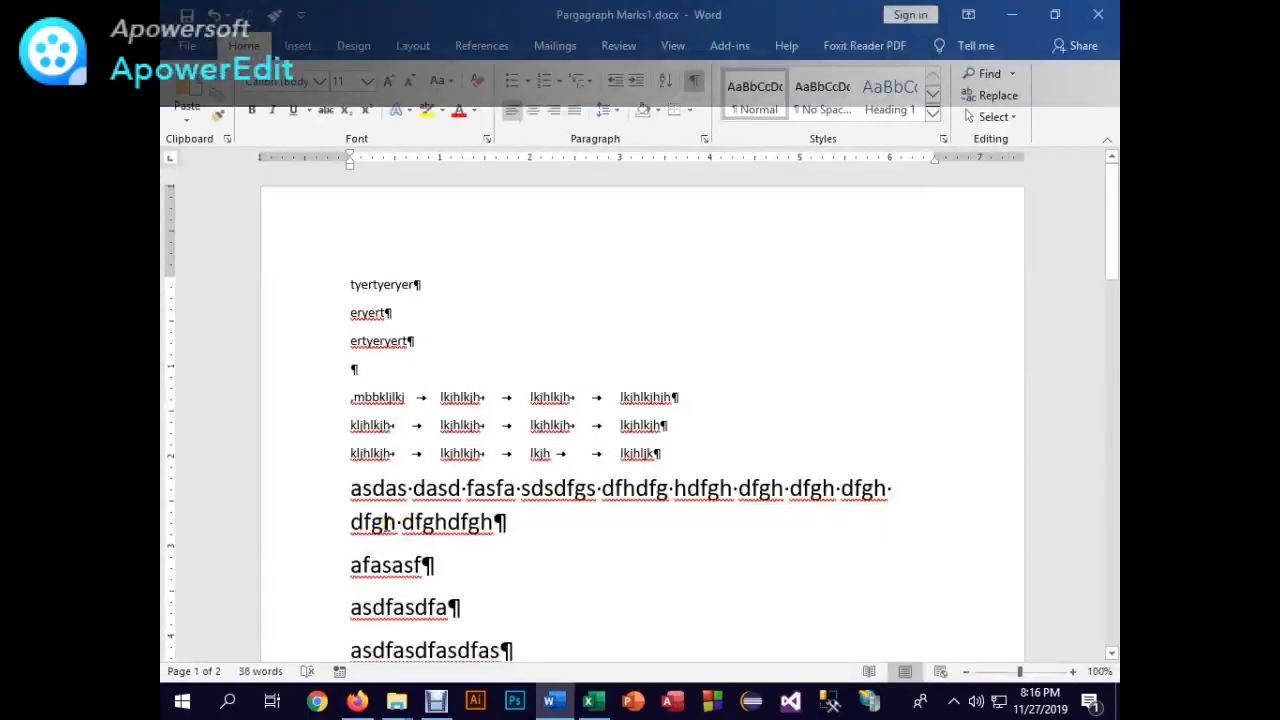
- Create a new blank document, hide the formatting marks and set the font size to 16
key(ctrl+n)
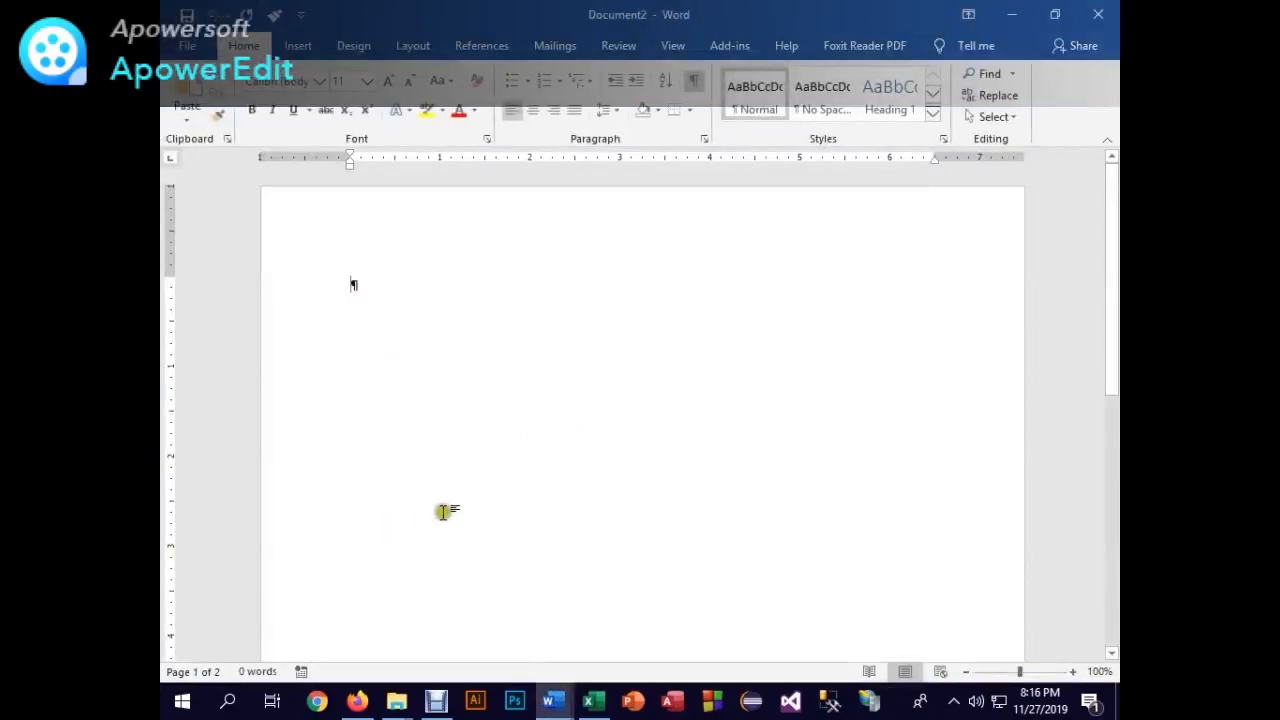
click(693, 82)
scroll(560, 396, up, 3)
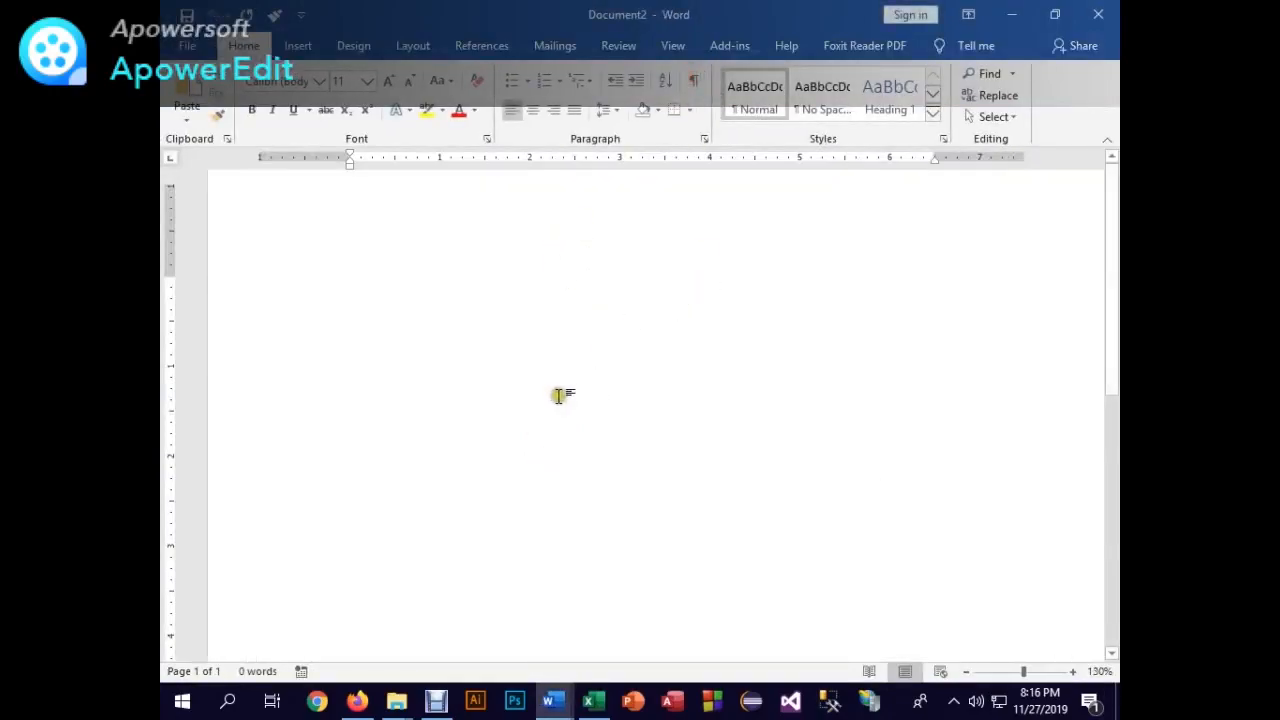
scroll(564, 398, down, 2)
click(345, 81)
text(16)
key(Return)
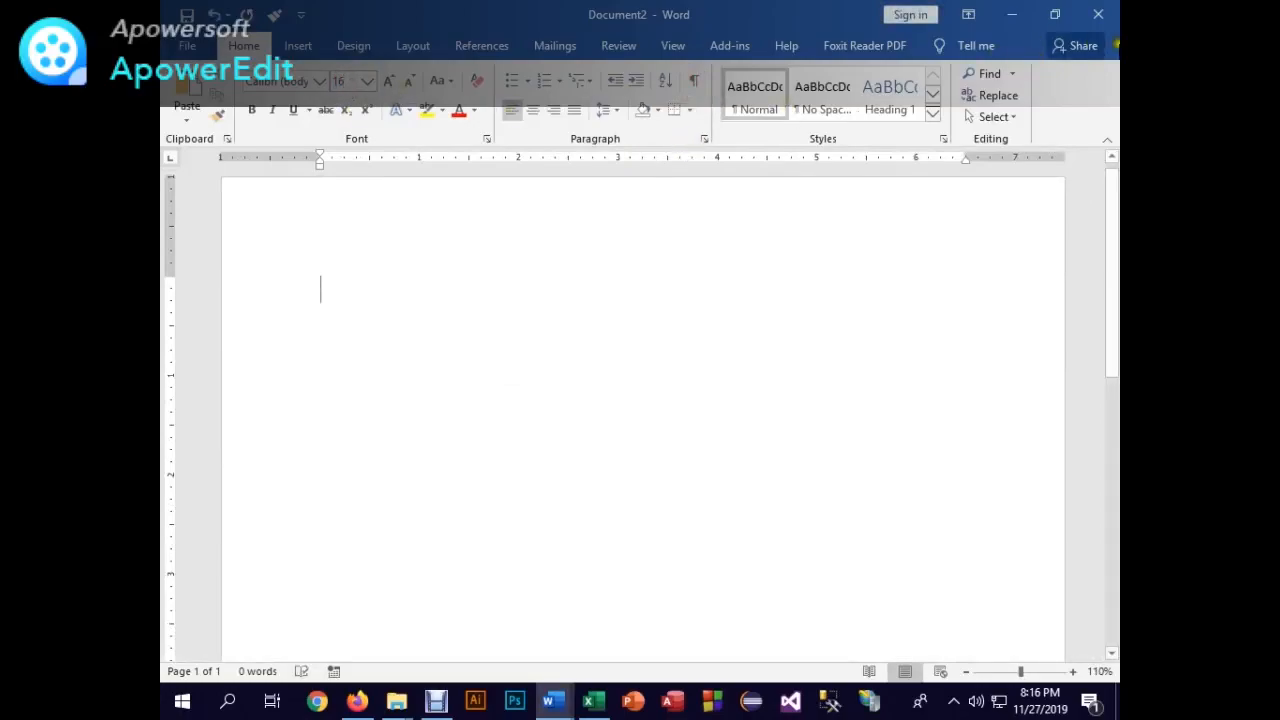
- Enter the heading "List of Bangladeshi Foods" and start a bulleted list below it with the multicoloured picture bullet
text(Li)
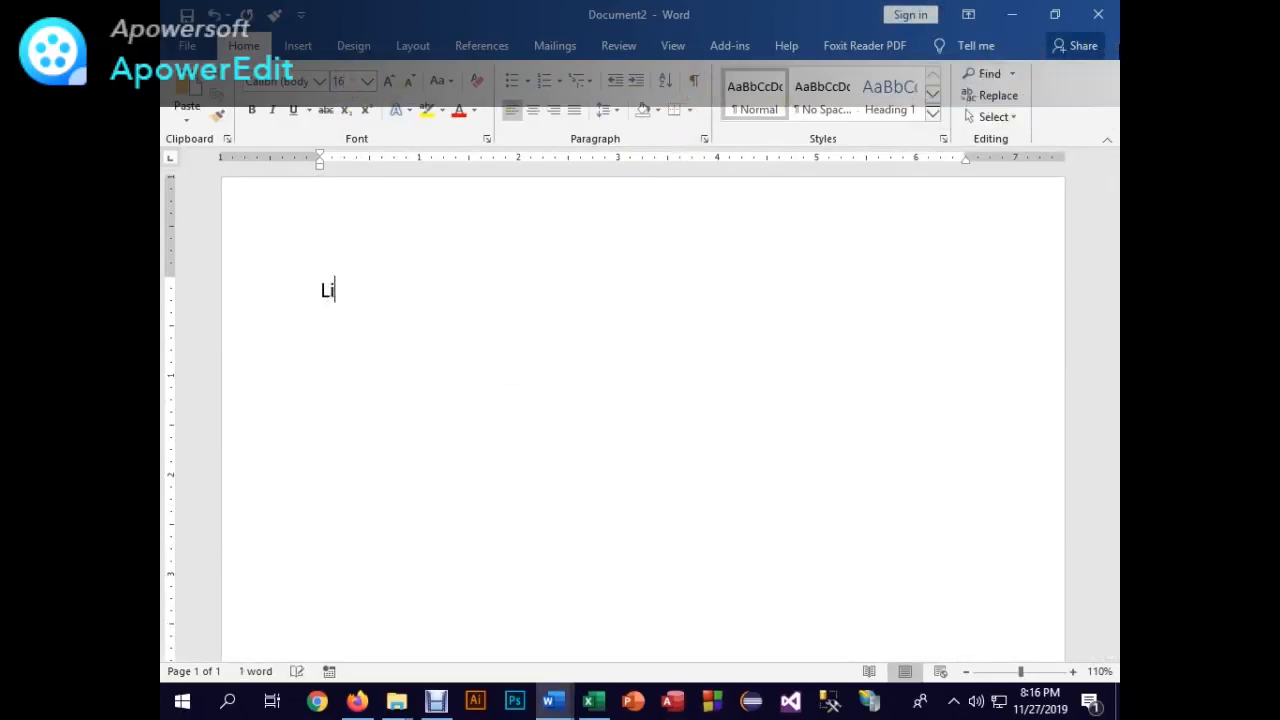
text(st cf Ban)
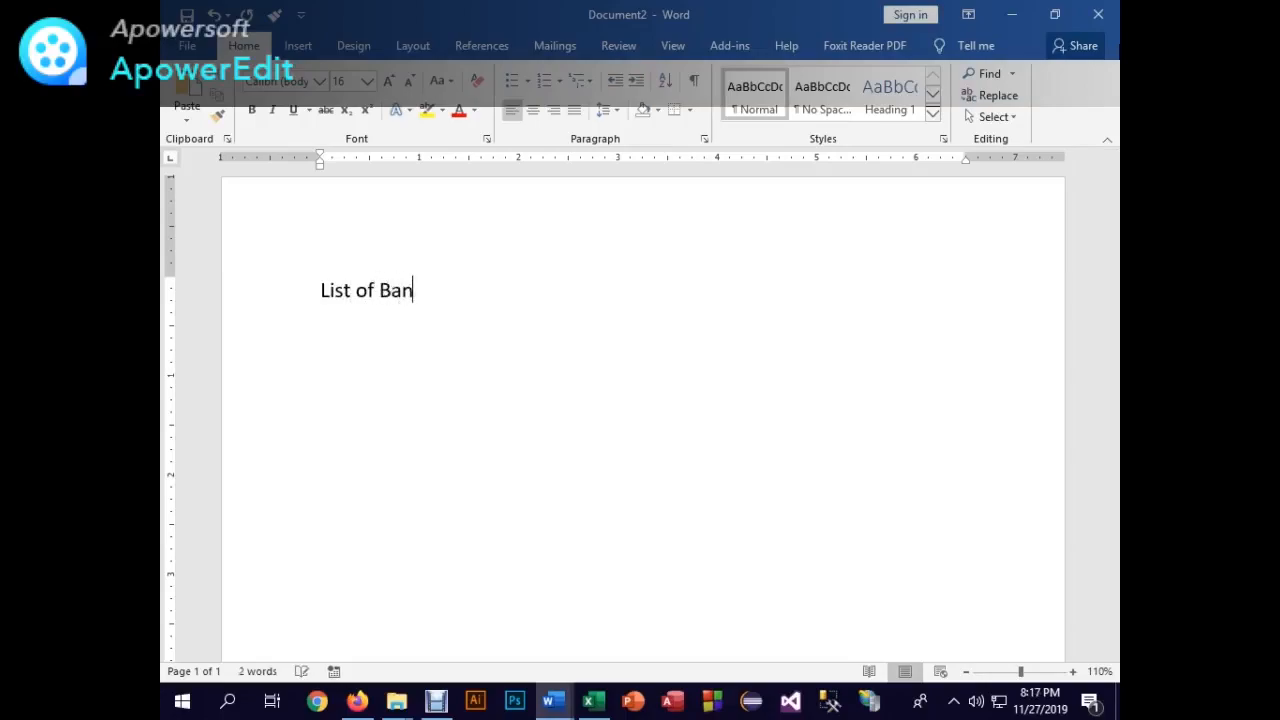
text(gladesh)
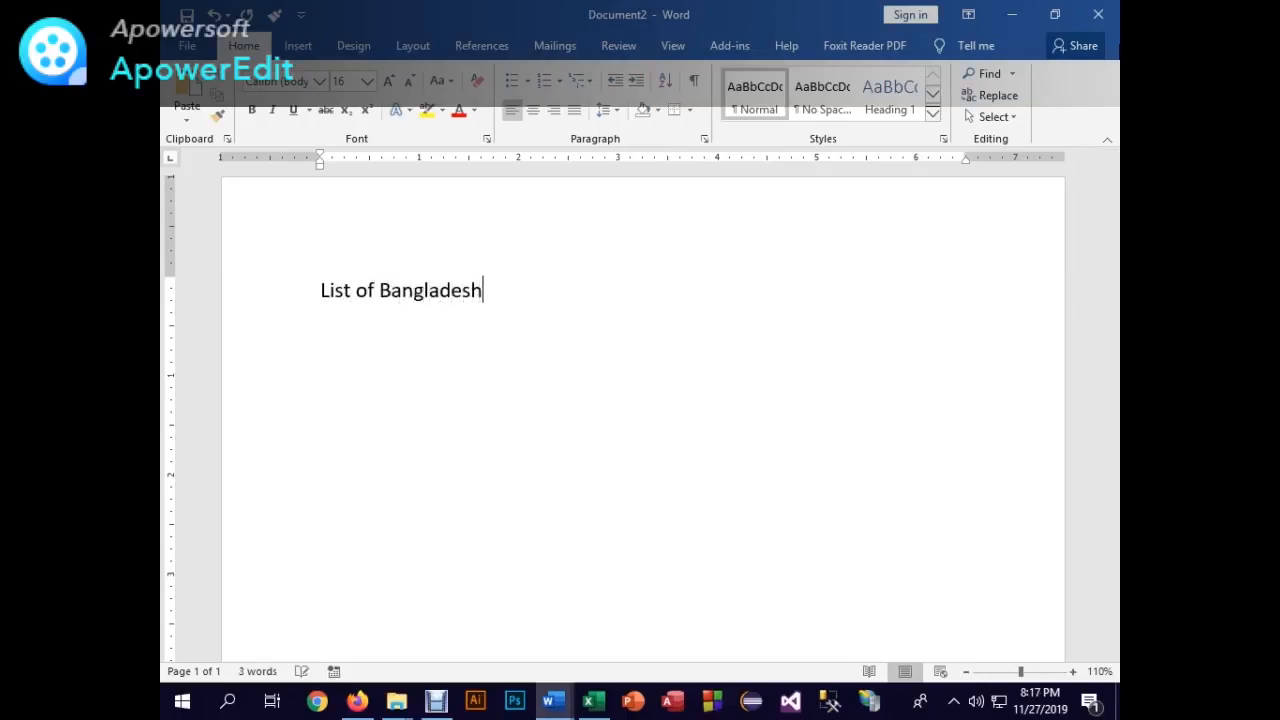
text(i Foods)
key(Return)
click(522, 82)
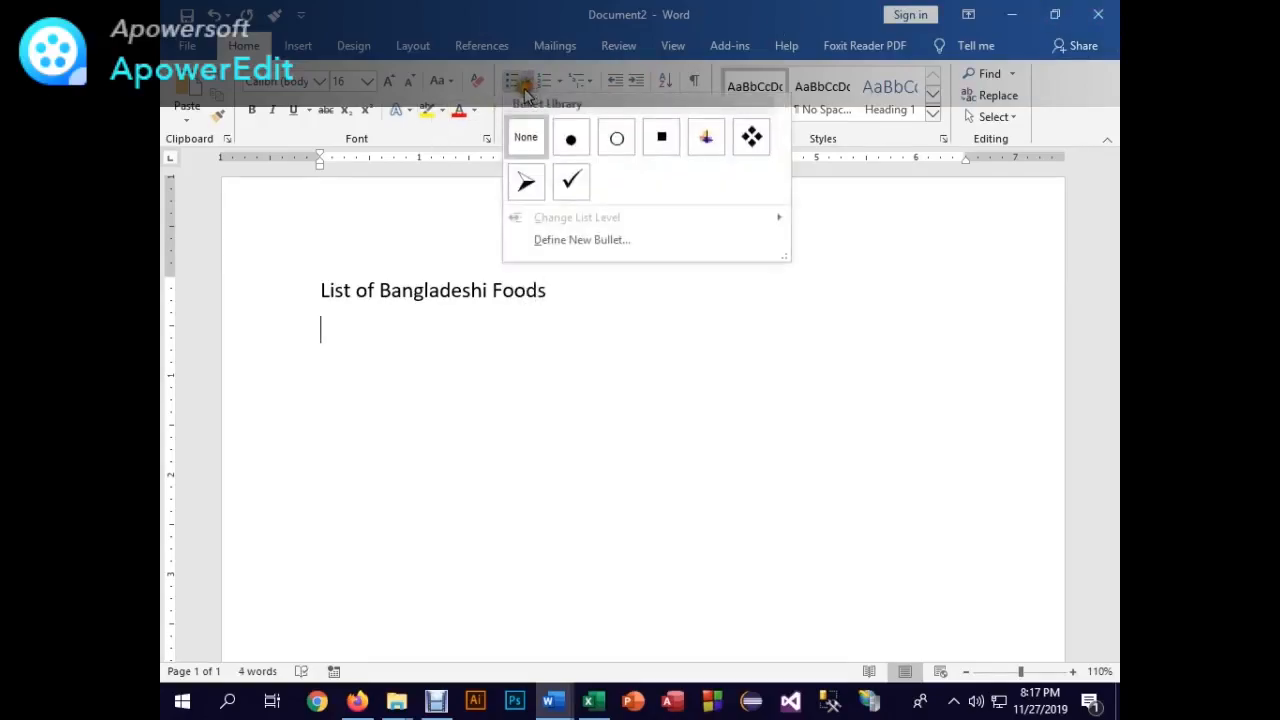
click(704, 139)
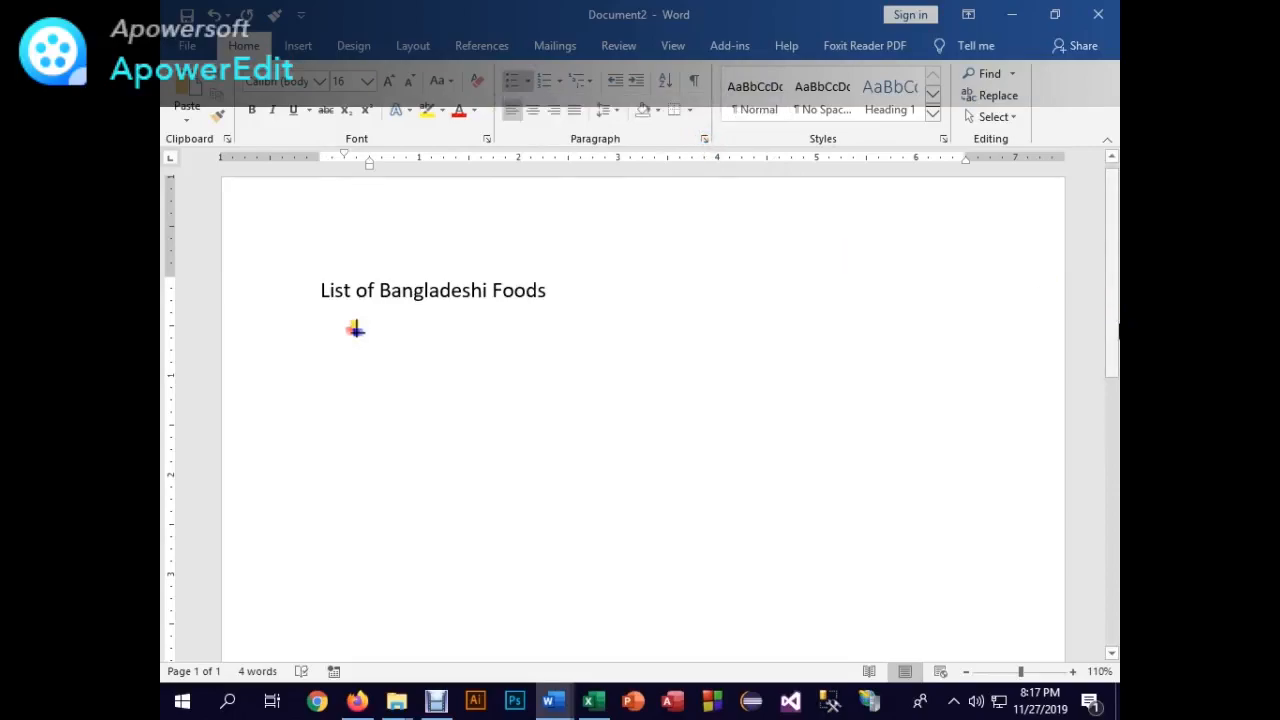
- Enter the list item "Bangla Foods" with the indented sub-items "Fish Curry" and "Potato Smashed"
text(Bangla Foods)
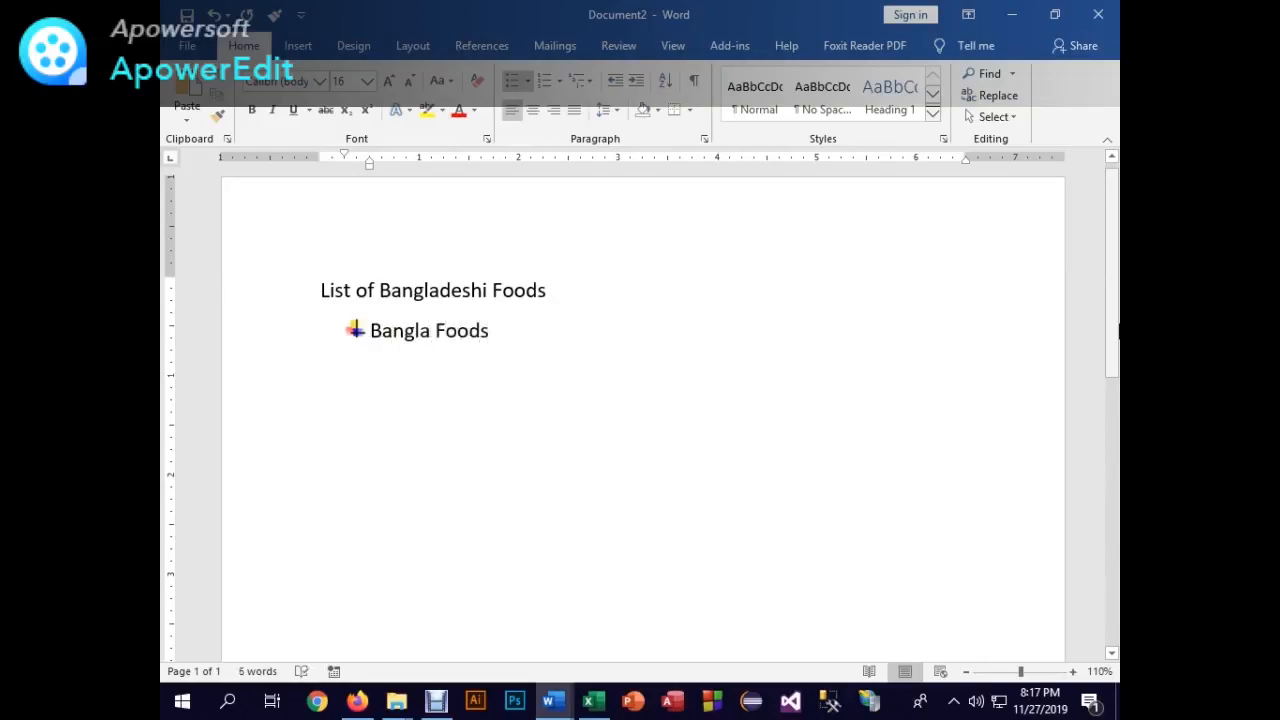
key(Return)
key(Tab)
text(Fish )
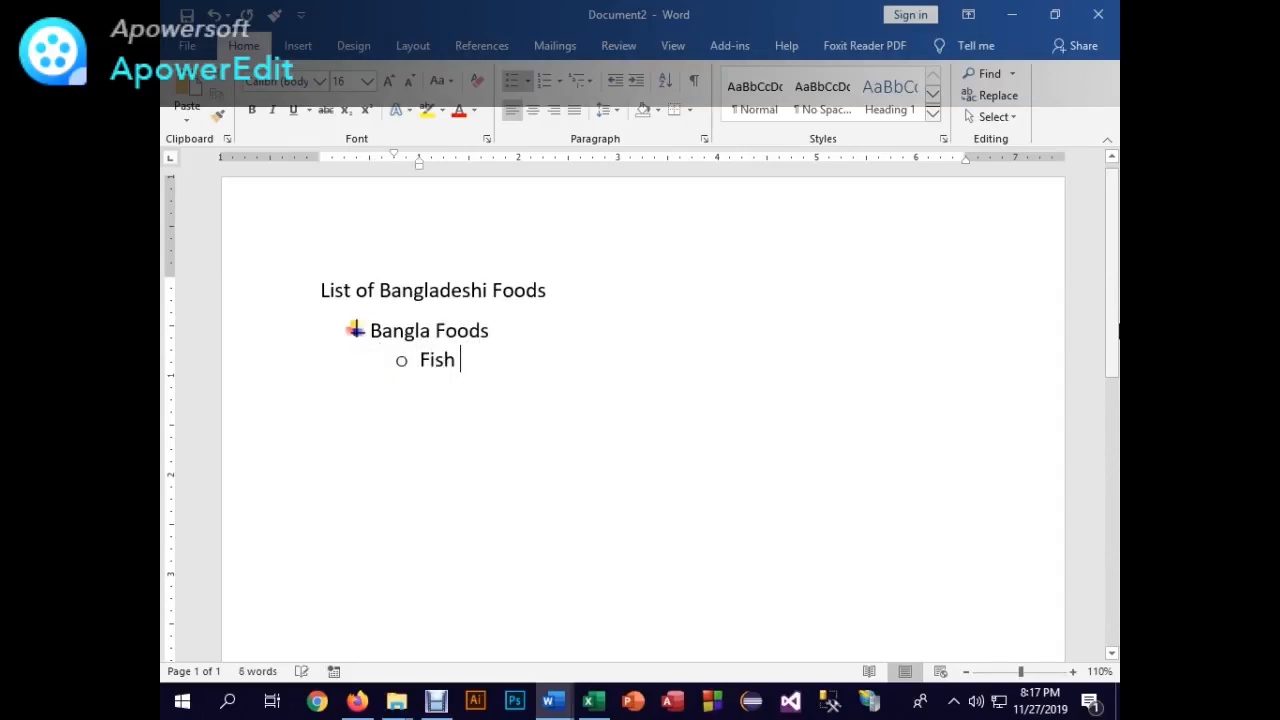
text(Curry)
key(Return)
text(Po)
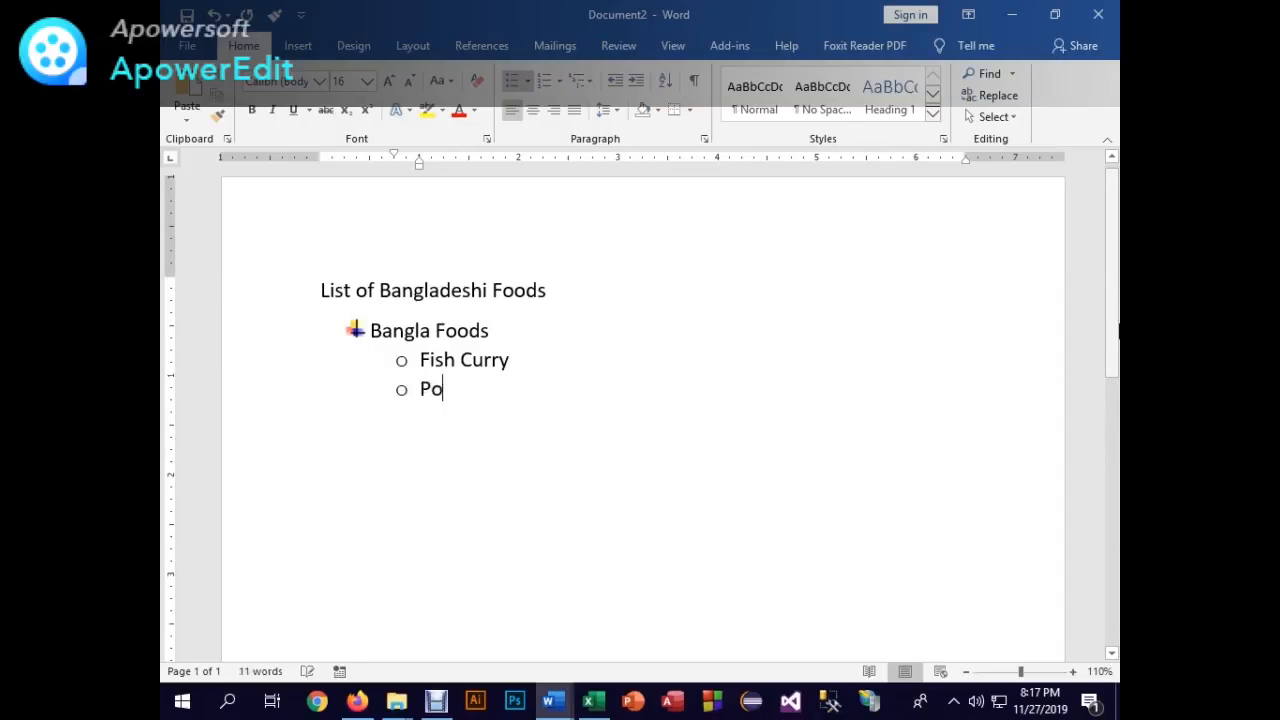
text(tato Smashed)
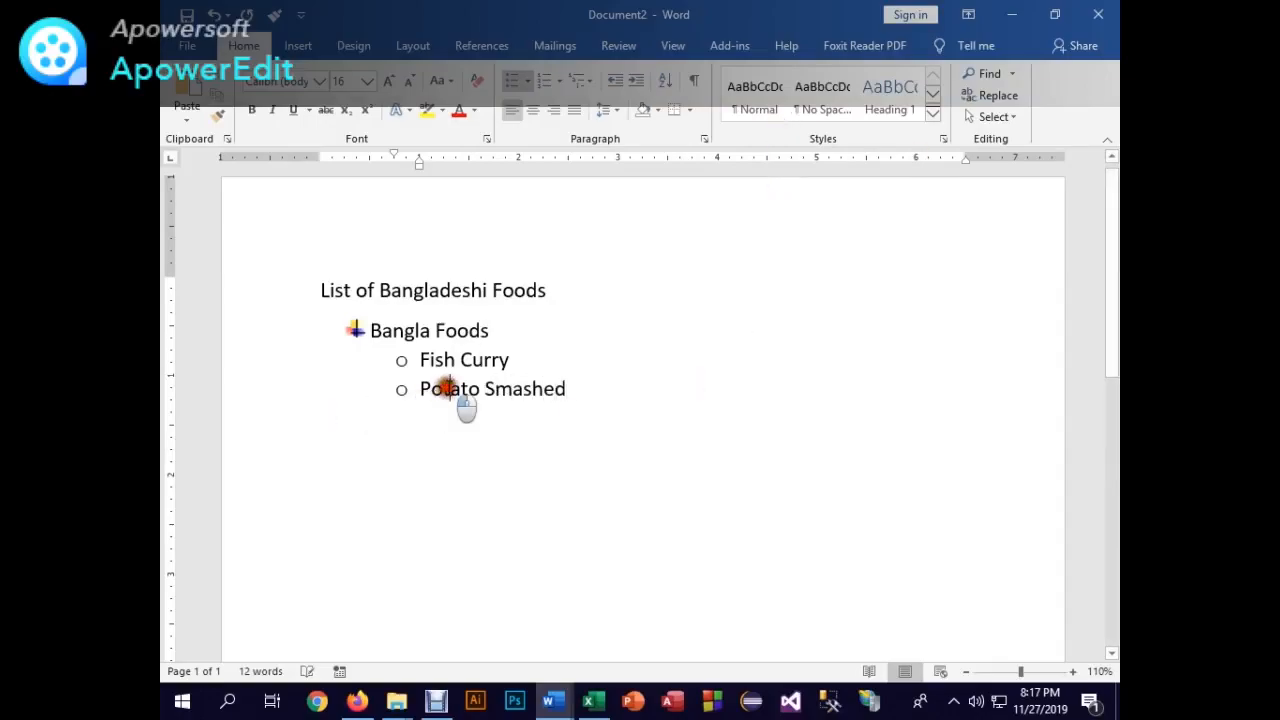
- Reorder the second sub-item's words to read "Smashed Potato" and add the sub-item "Dal" below it
double_click(445, 388)
key(ctrl+c)
key(Delete)
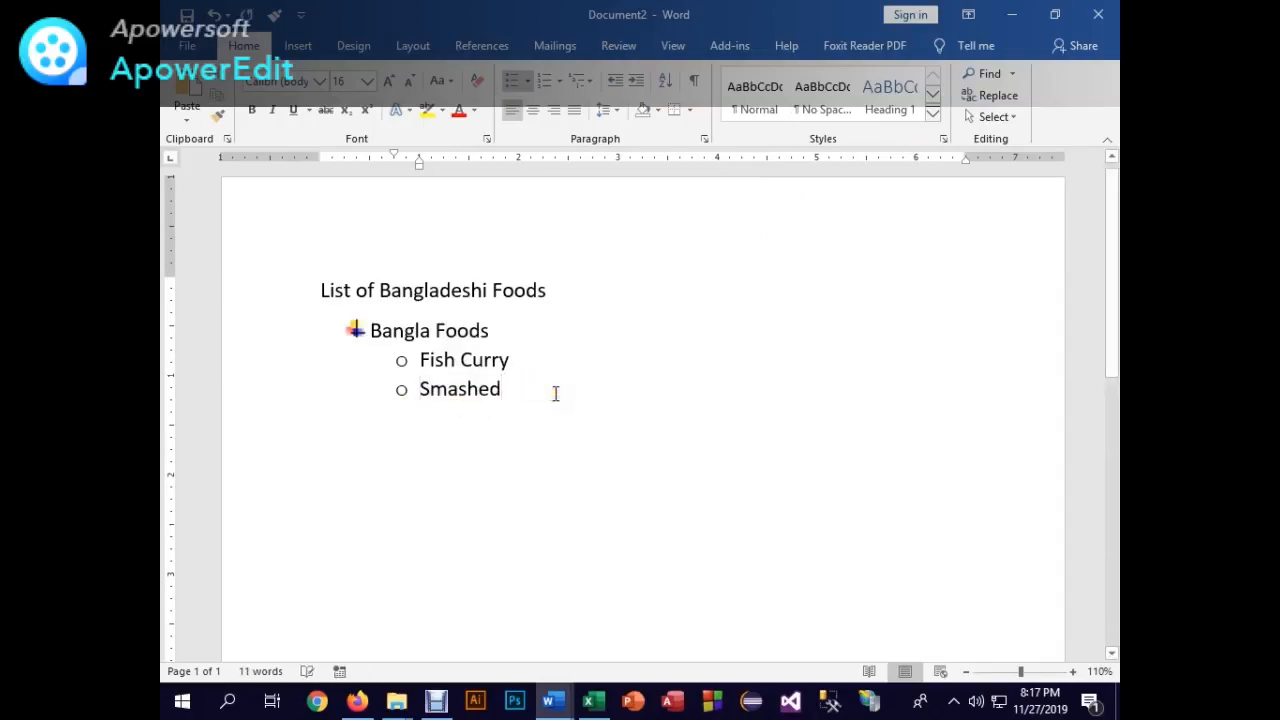
key(ctrl+v)
key(Return)
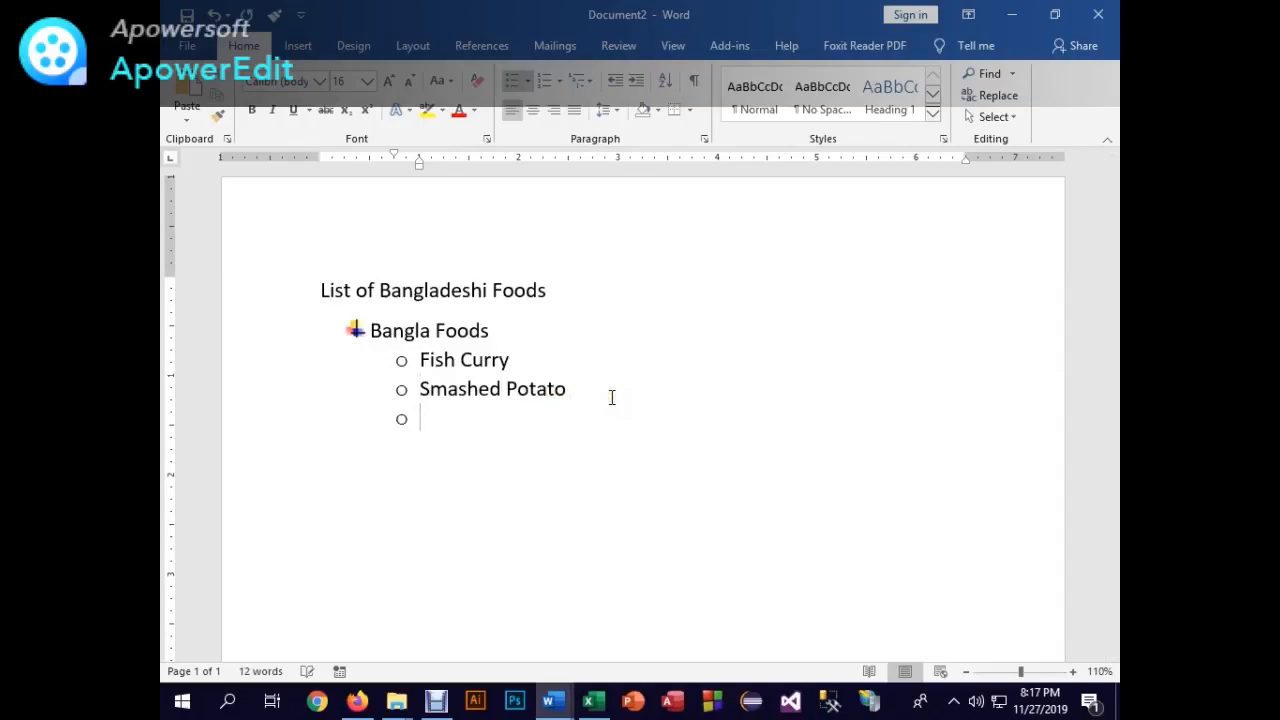
text(T)
key(BackSpace)
text(Dal)
key(Return)
- Add the top-level item "Mughlai" with an indented sub-item spelled "Biriyani", using the suggested spelling correction
key(shift+Tab)
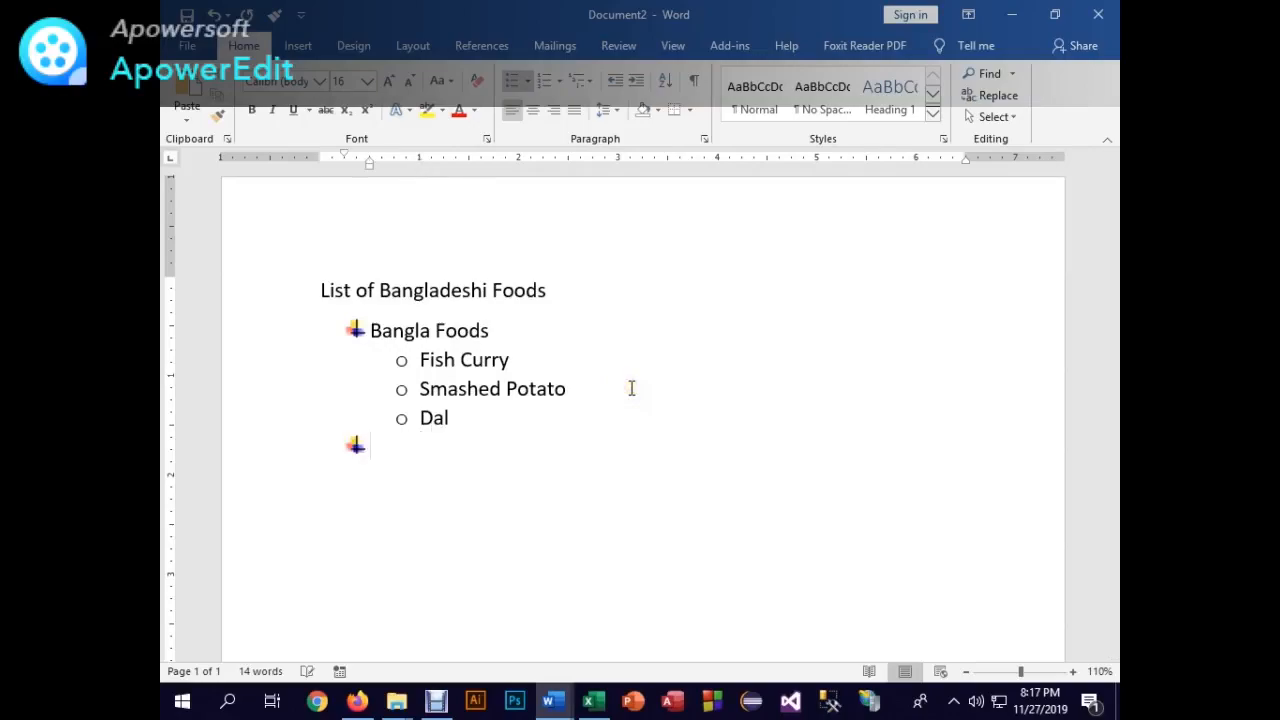
text(Mughlai)
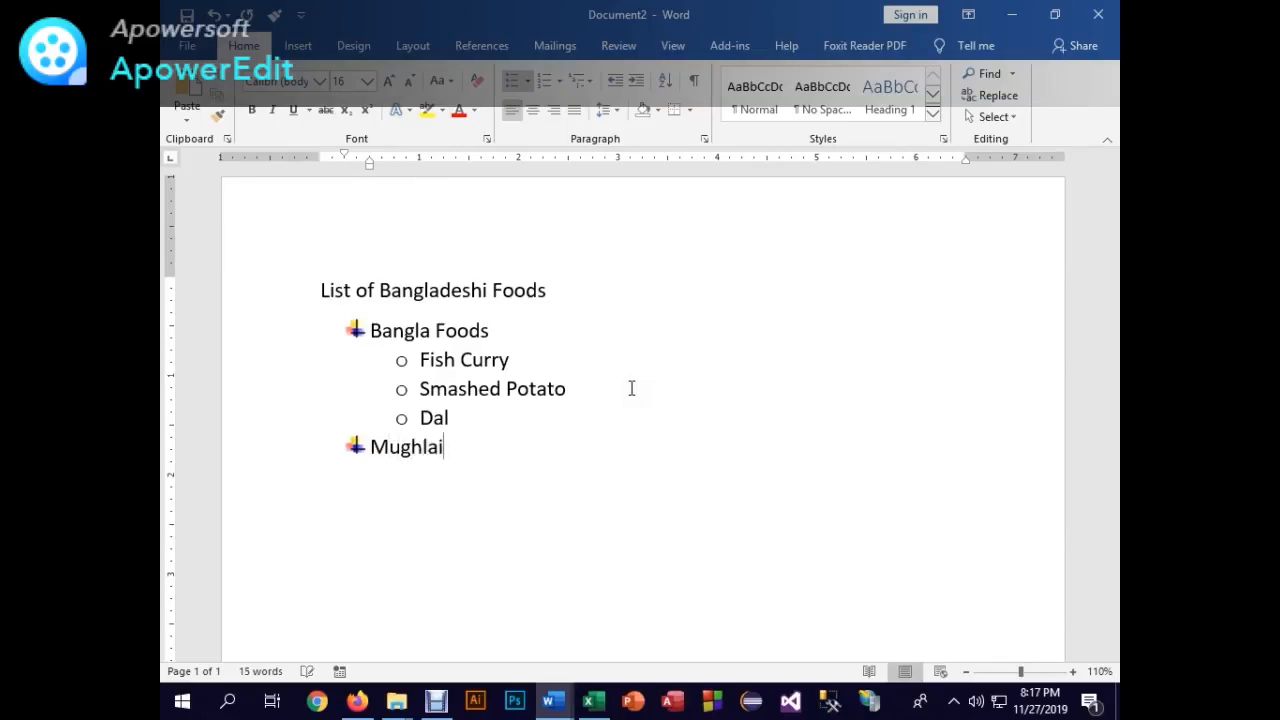
key(Return)
key(Tab)
text(Biriyan)
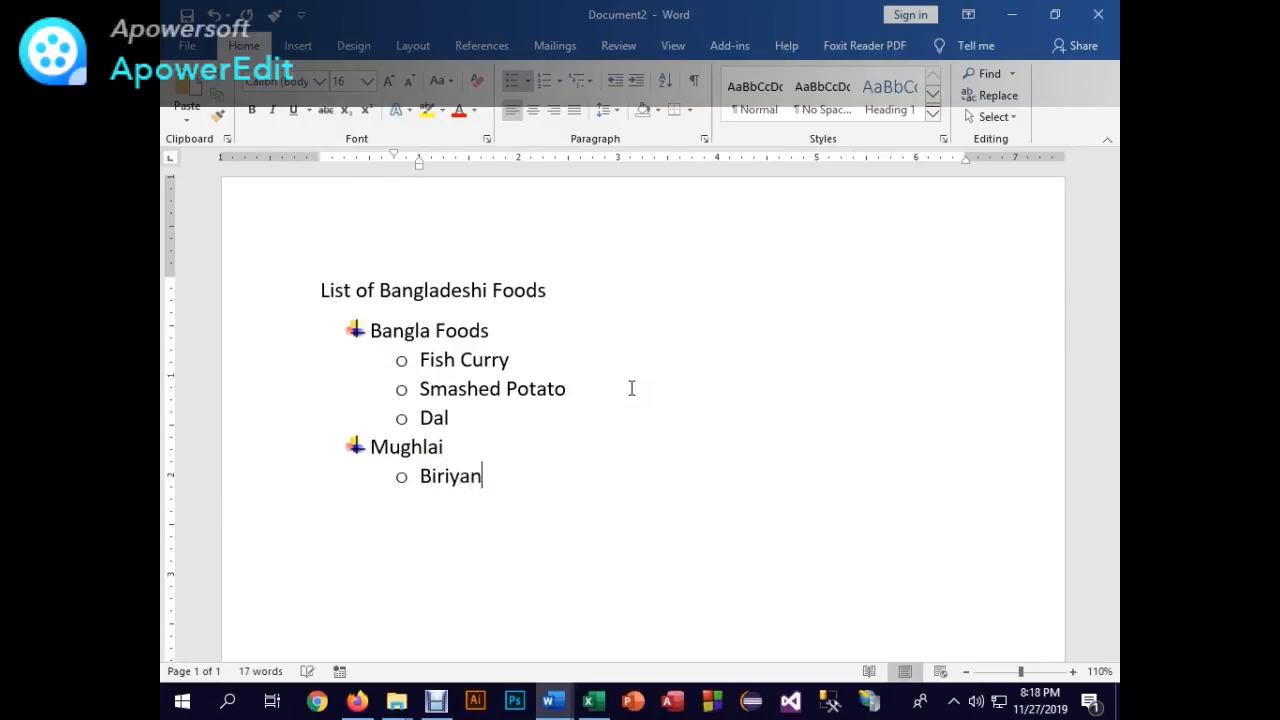
text(y)
key(Return)
key(Up)
key(Right)
key(Right)
key(shift+F10)
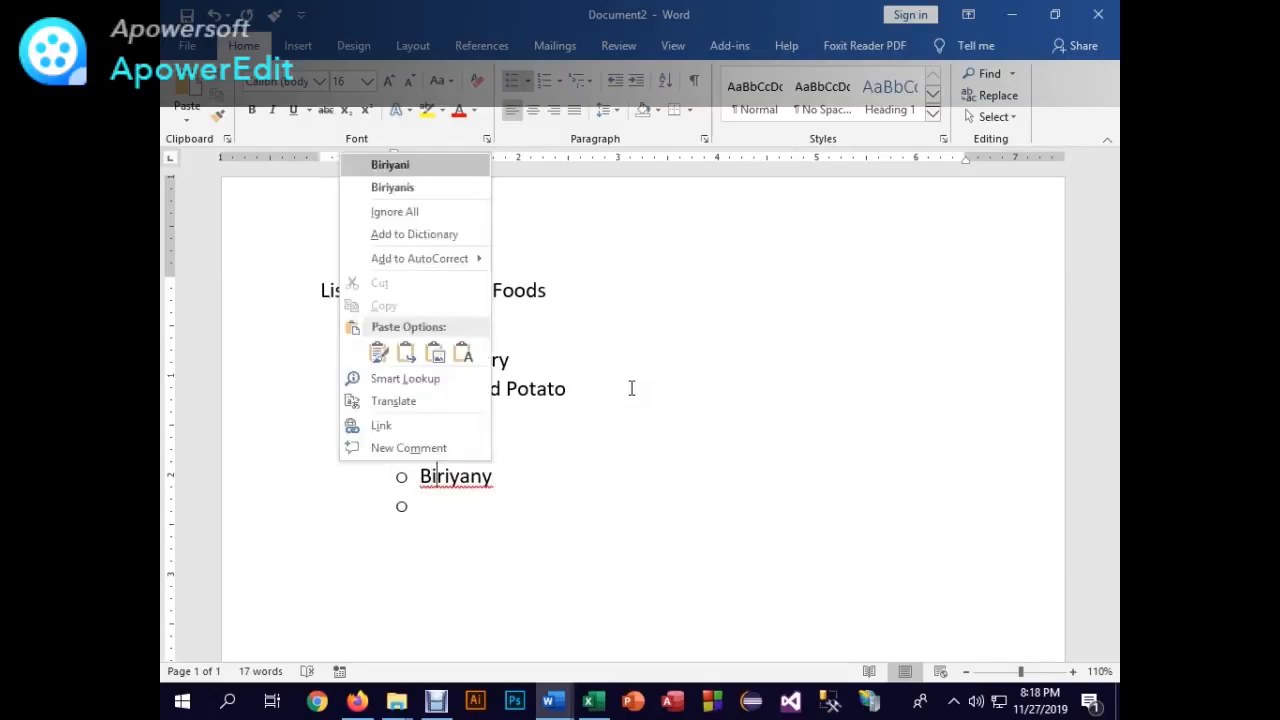
key(Return)
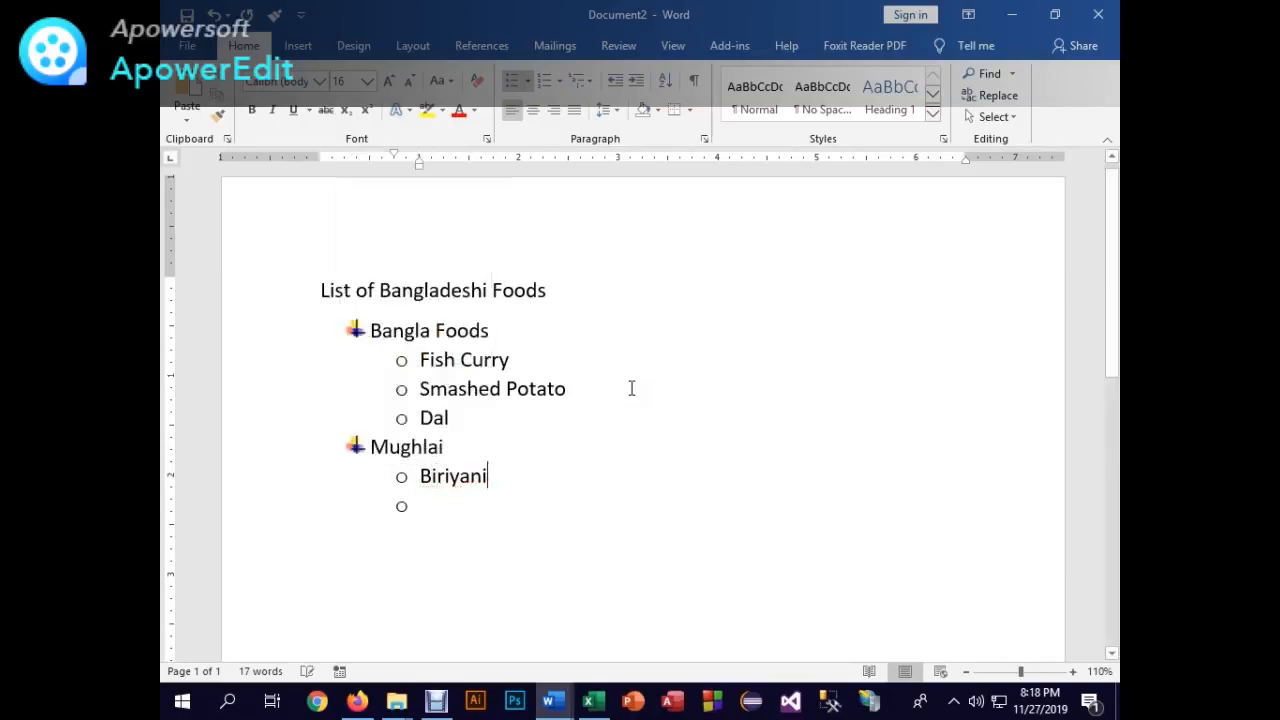
- Add the sub-items "Chicken Roast" and "Kebab" below "Biriyani"
key(Down)
text(Roas)
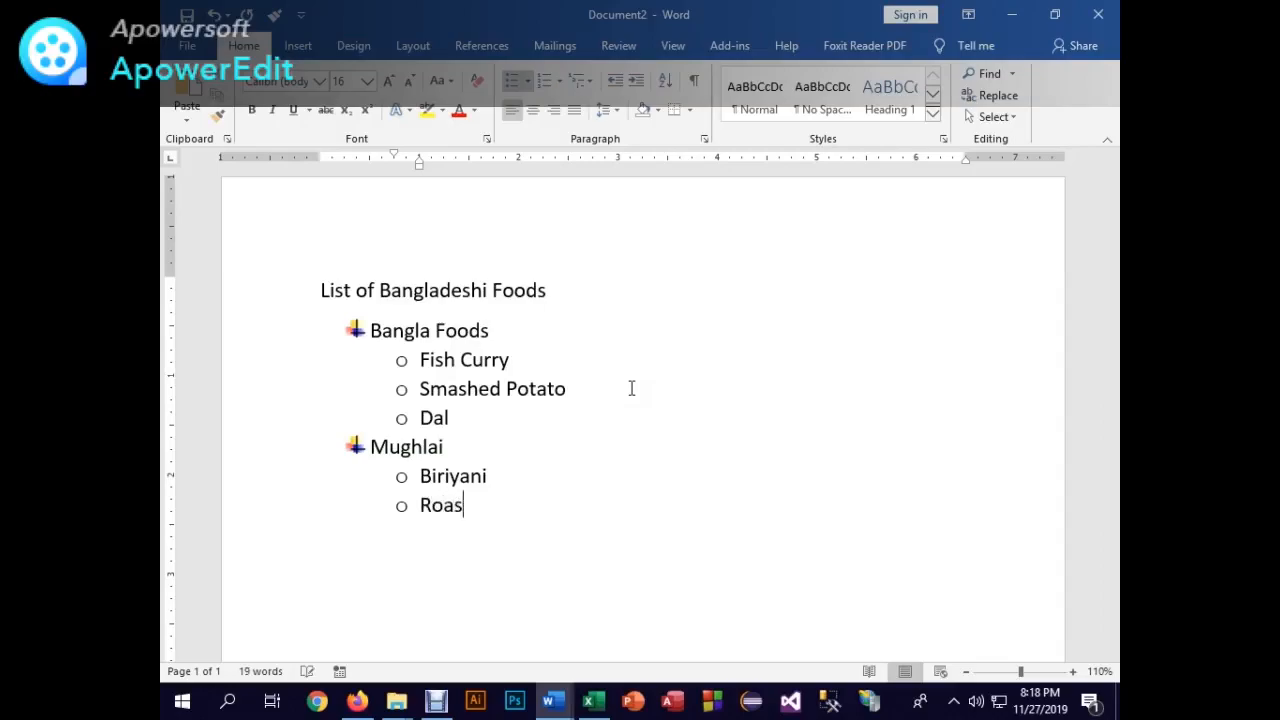
text(te)
key(BackSpace)
key(Home)
text(Chicke)
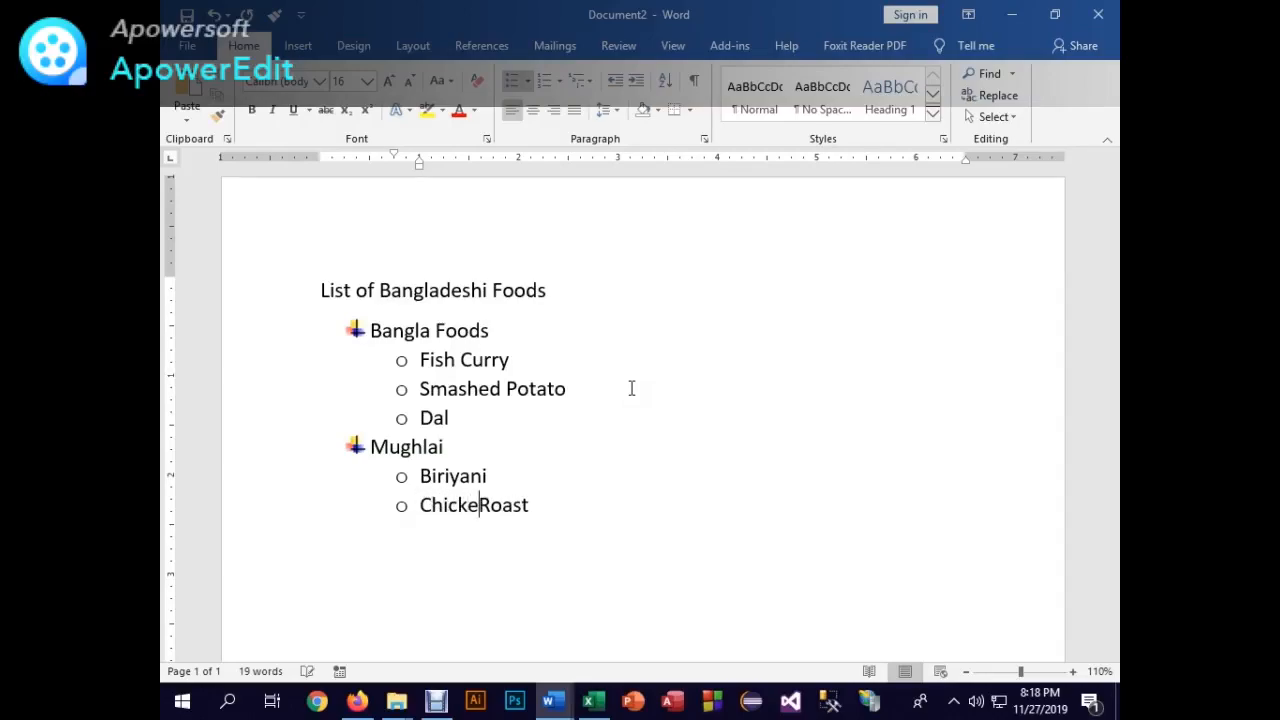
text(n)
key(End)
key(Return)
text(Kebab)
key(Return)
- Add the sub-item "Tunduri Chicken" below "Kebab" and correct its first word to the suggested spelling "Tandoori"
text(Tu)
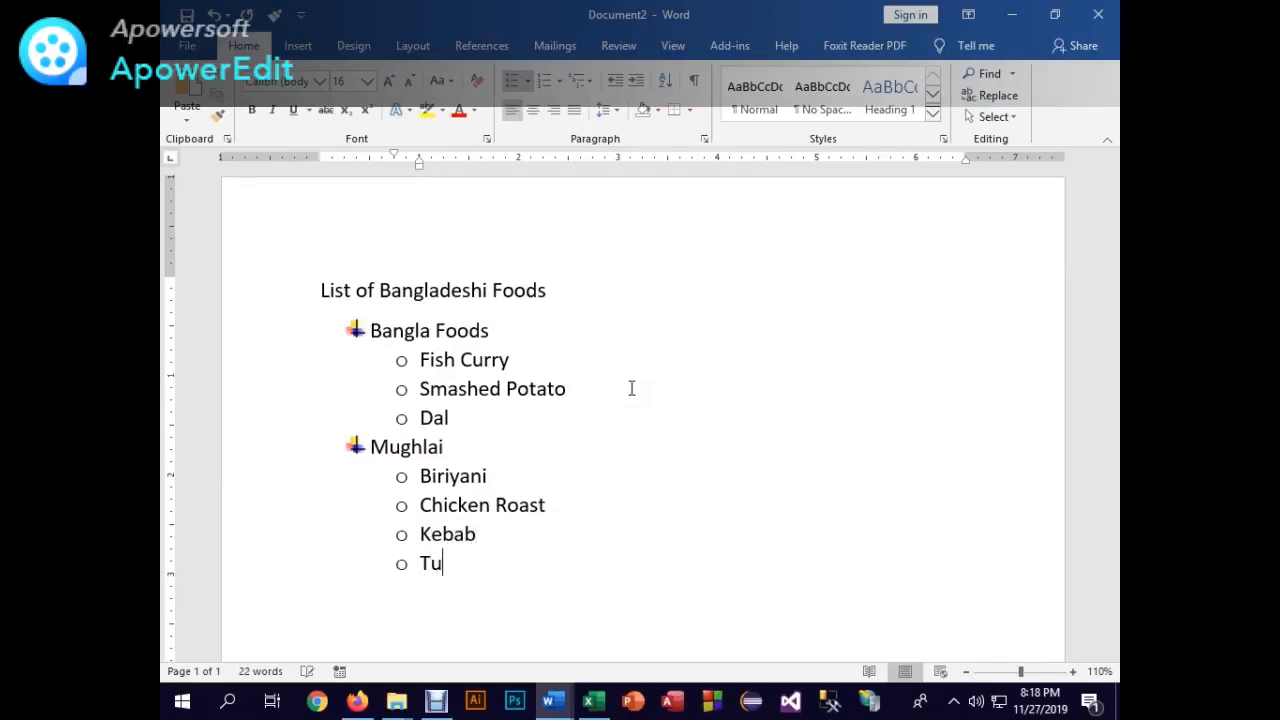
text(nduri Chi)
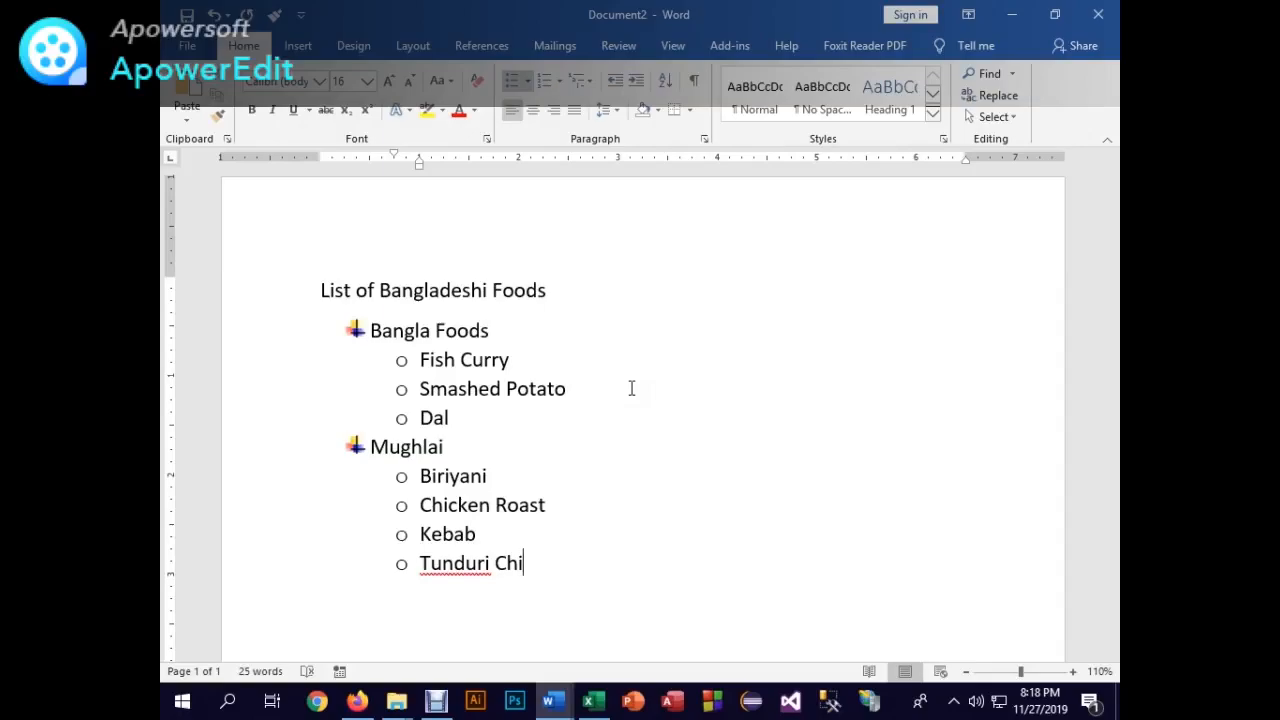
text(cken)
key(Left)
key(Left)
key(Left)
key(Left)
key(Left)
key(Left)
key(Left)
key(Left)
key(Left)
key(Left)
key(Left)
key(shift+F10)
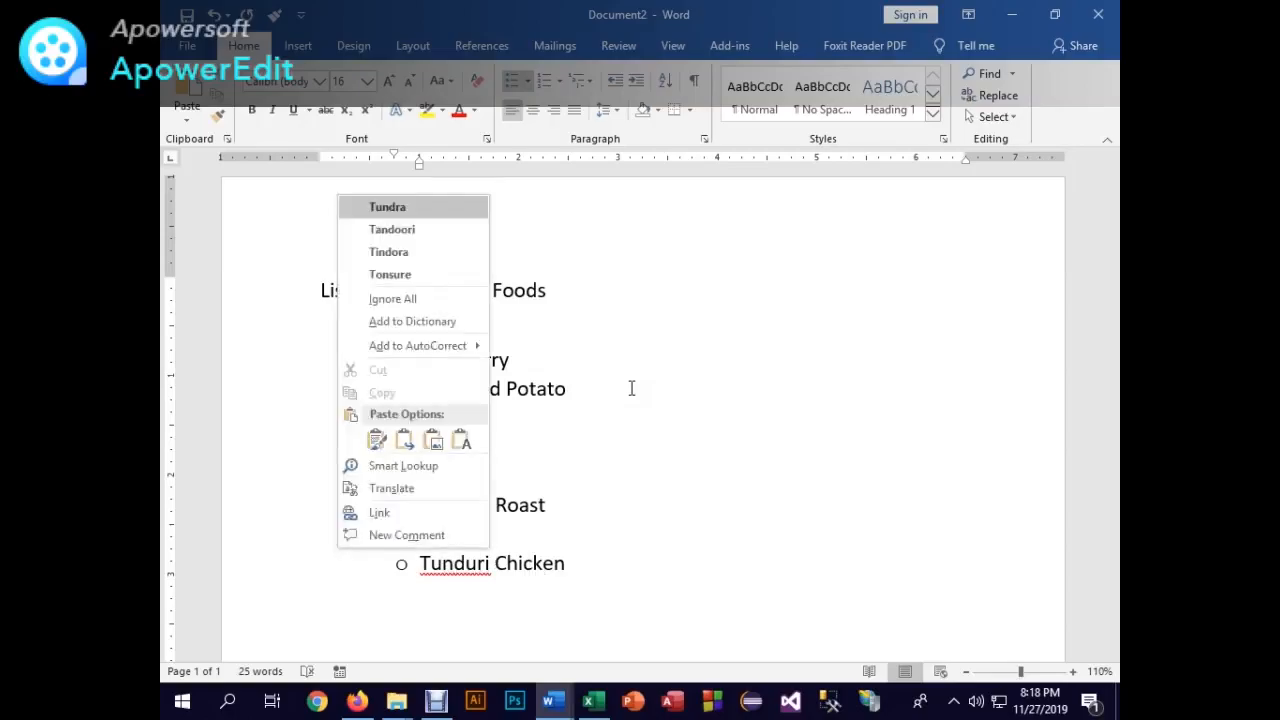
key(Down)
key(Return)
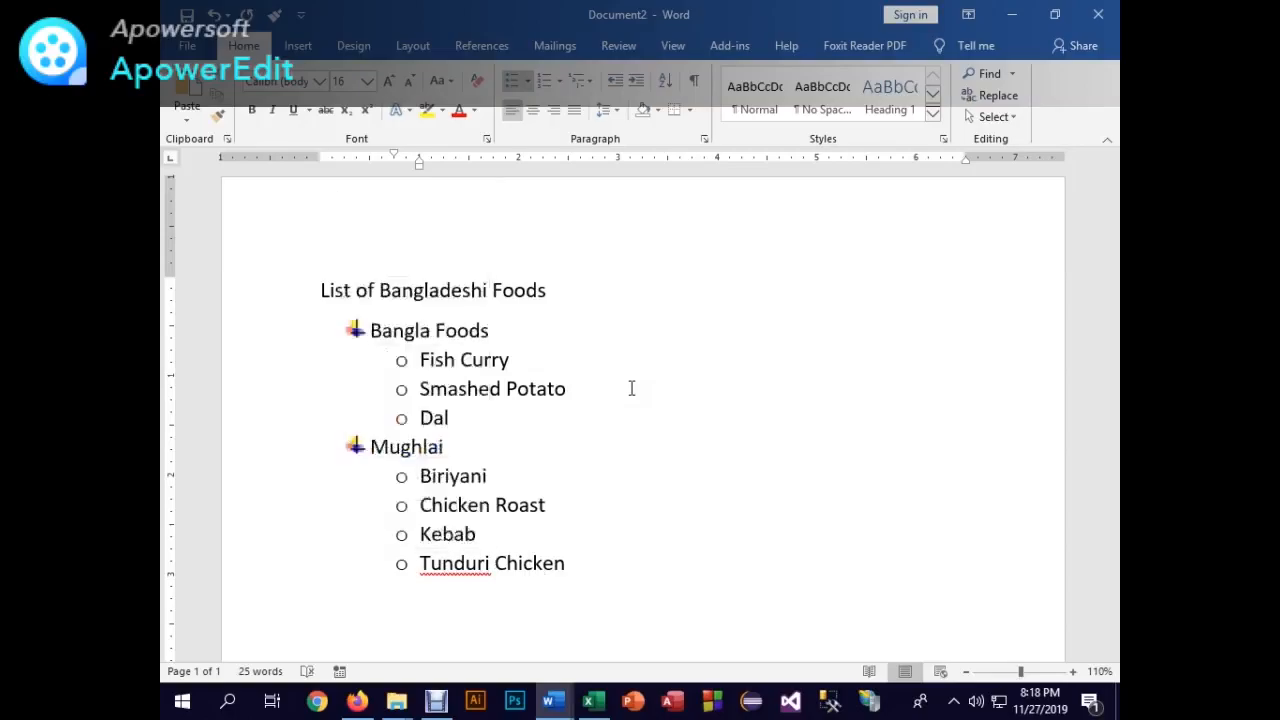
- Add the top-level item "Chinese" after "Tandoori Chicken" and start an indented sub-item below it
scroll(631, 388, down, 5)
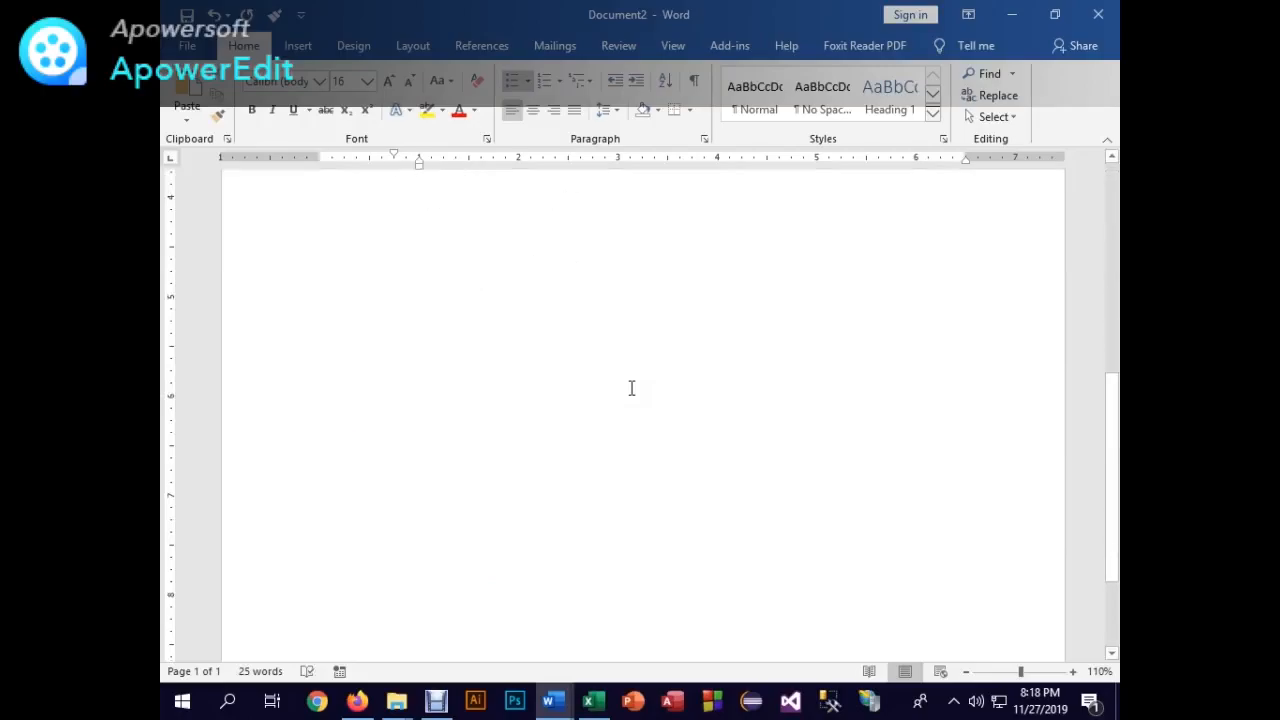
key(ctrl+Home)
key(Down)
key(Down)
key(Down)
key(Down)
key(Down)
key(Down)
key(Down)
key(Down)
key(Down)
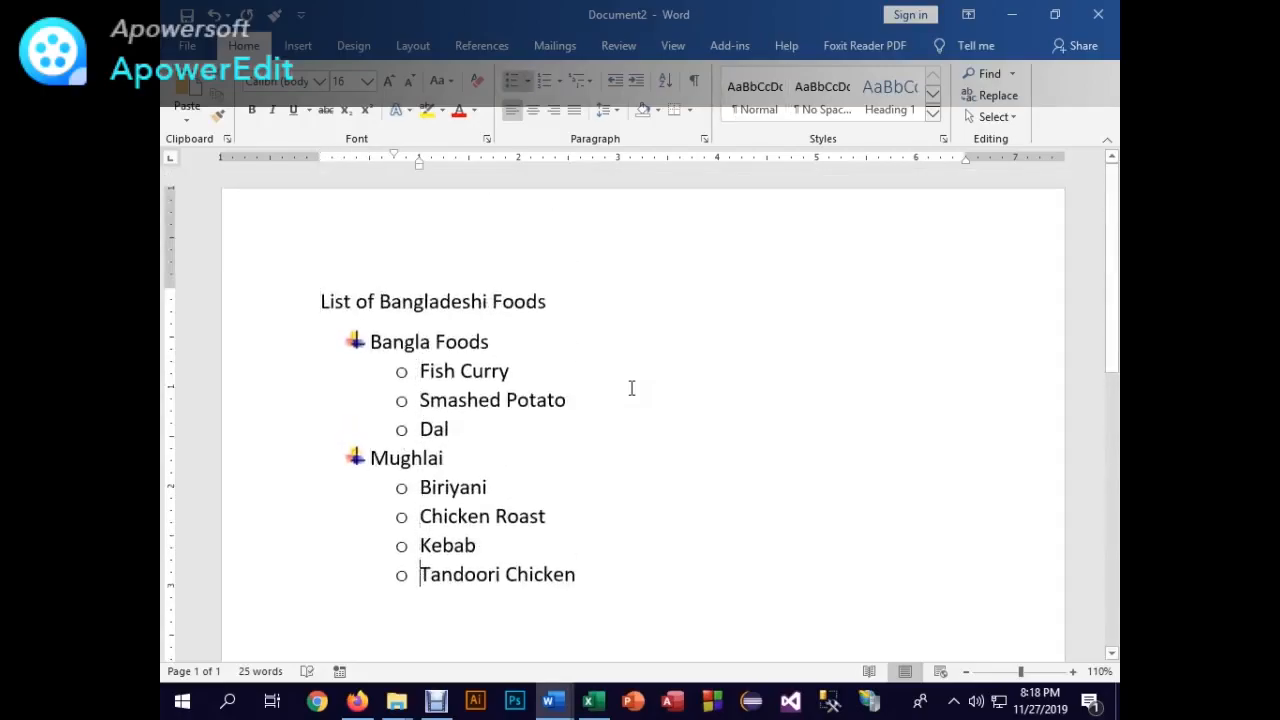
key(End)
key(Return)
key(shift+Tab)
text(Chin)
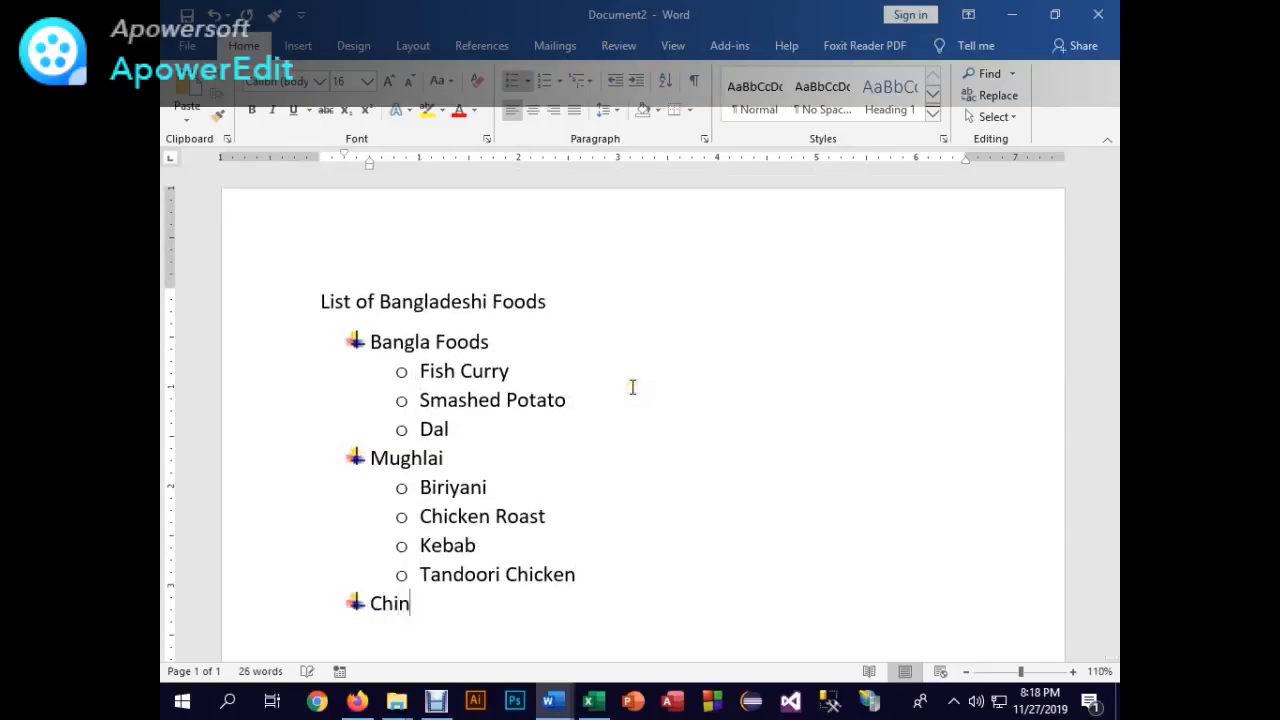
text(ese)
key(Return)
key(Tab)
scroll(632, 387, down, 3)
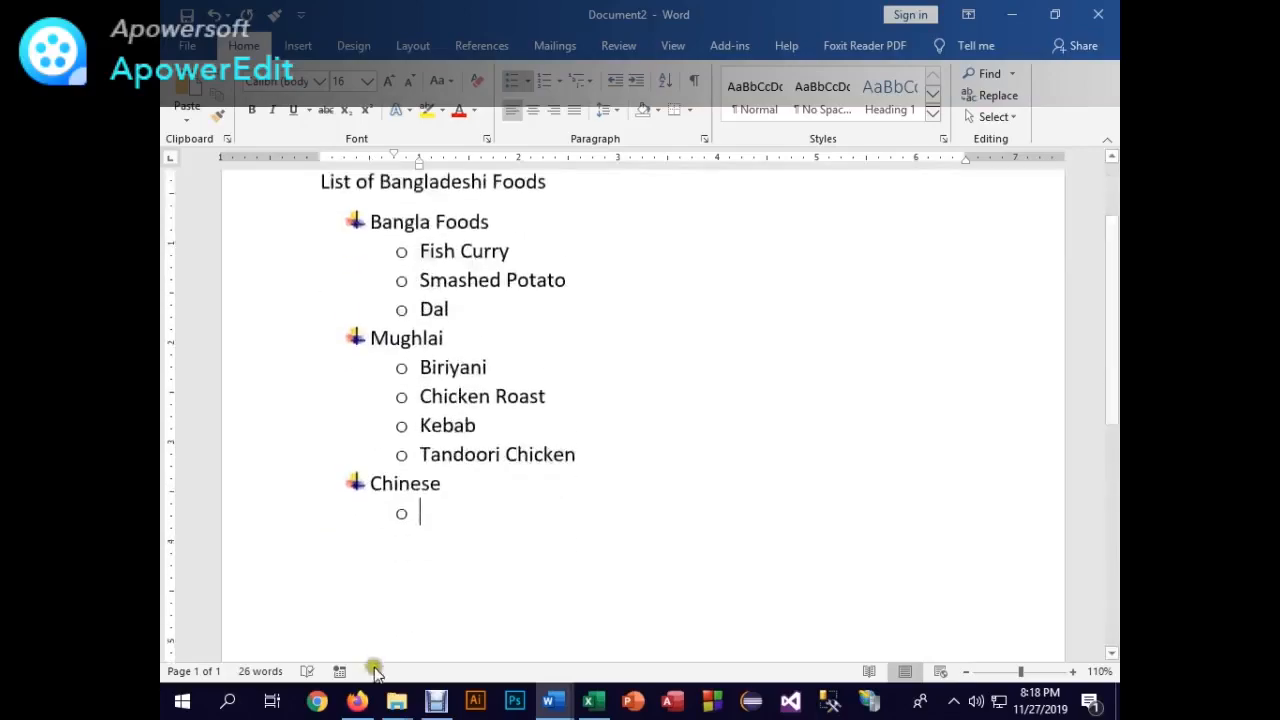
- Enter "Soup" and "Fried Chicken" as sub-items of "Chinese"
text(Soup)
key(Return)
text(Frie)
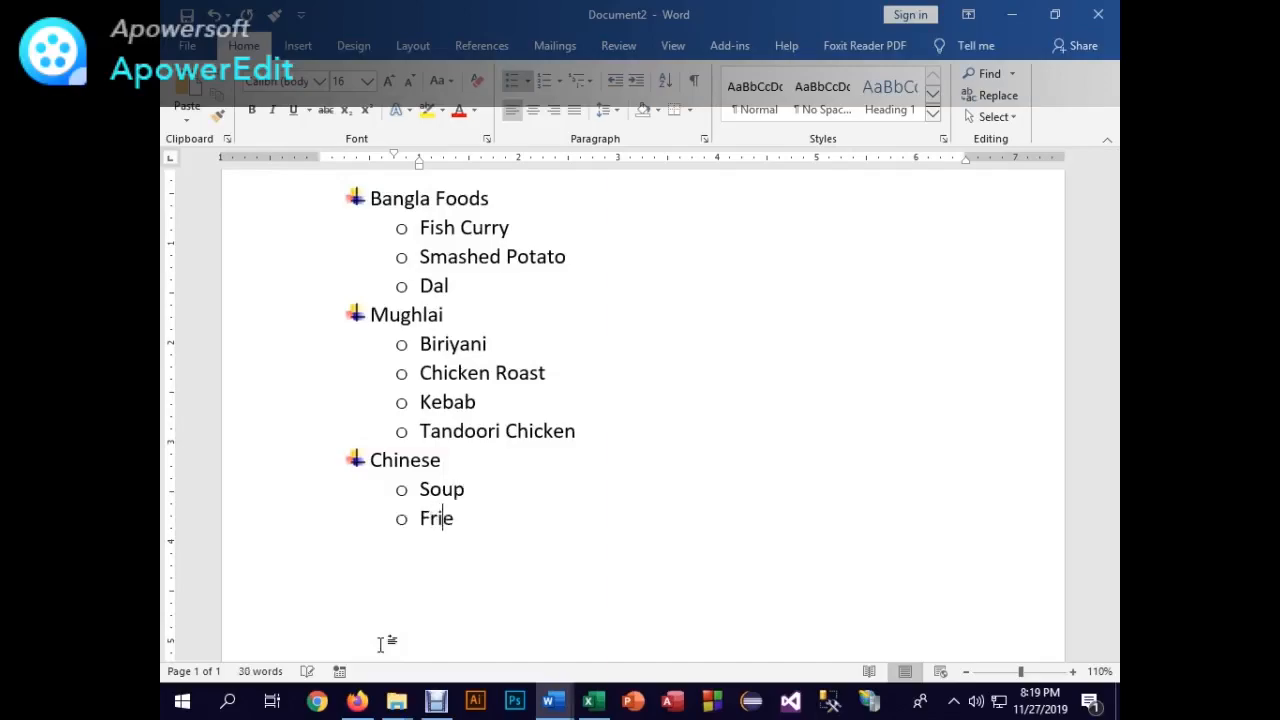
text(d Chicke)
key(Return)
key(Up)
key(End)
text(n)
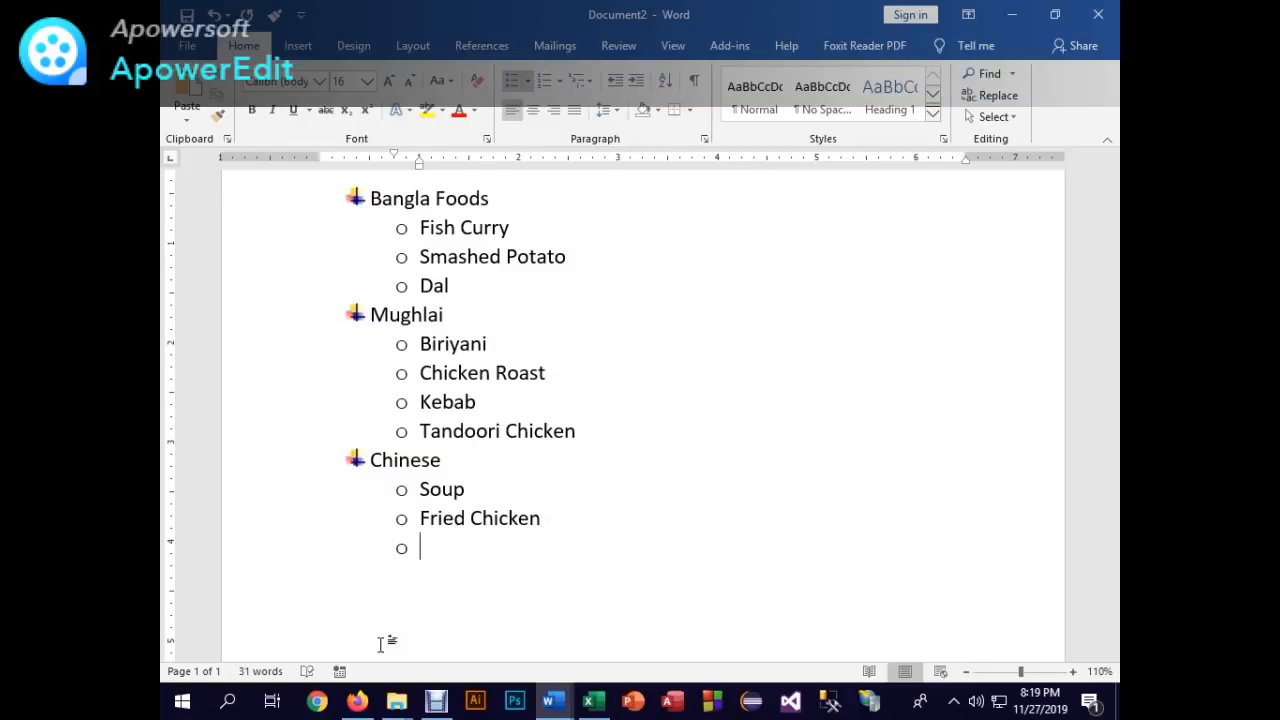
- Add the sub-item "Choumin" under "Chinese" and ignore all spelling flags for that word
text(Choumin)
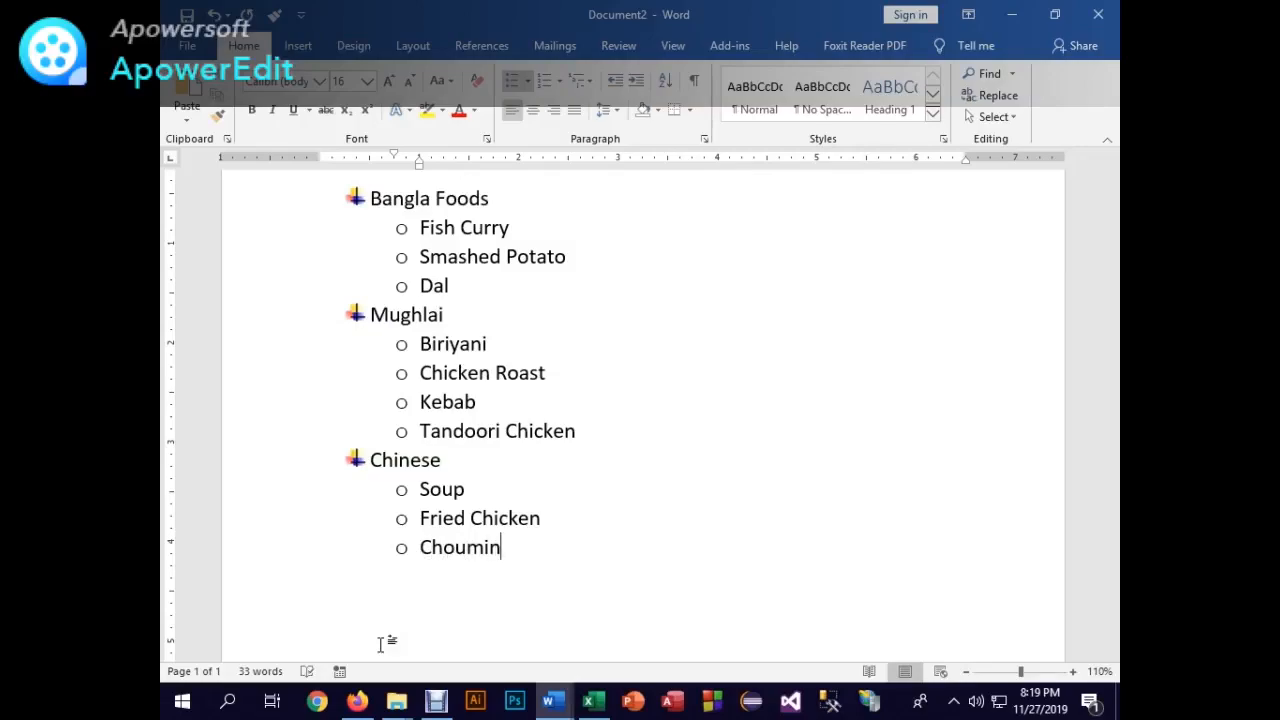
key(Return)
key(Up)
key(Right)
key(shift+F10)
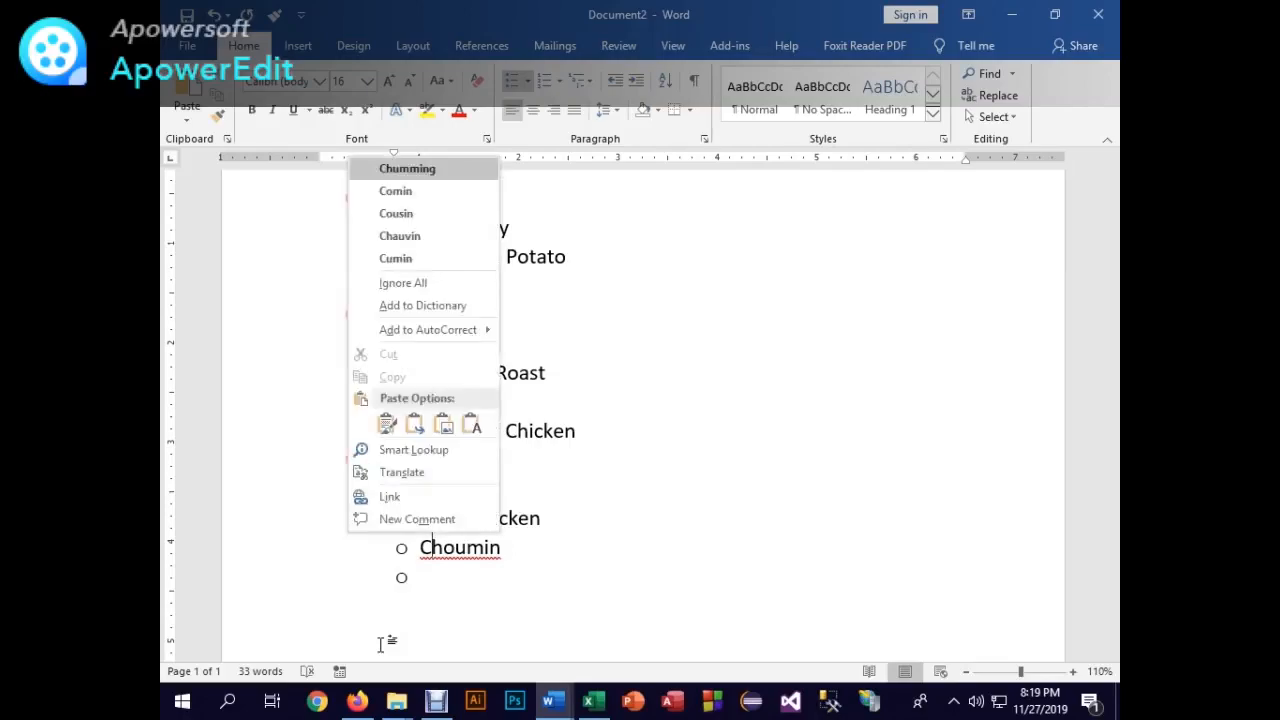
key(Down)
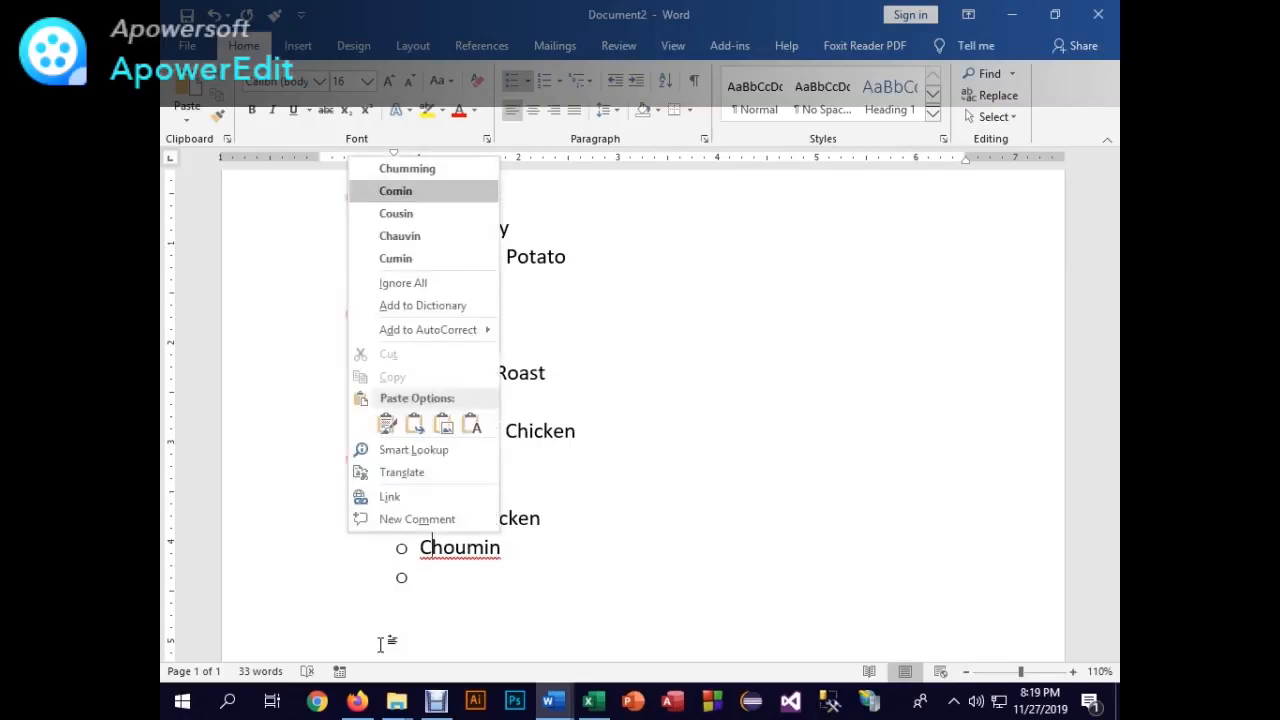
key(Down)
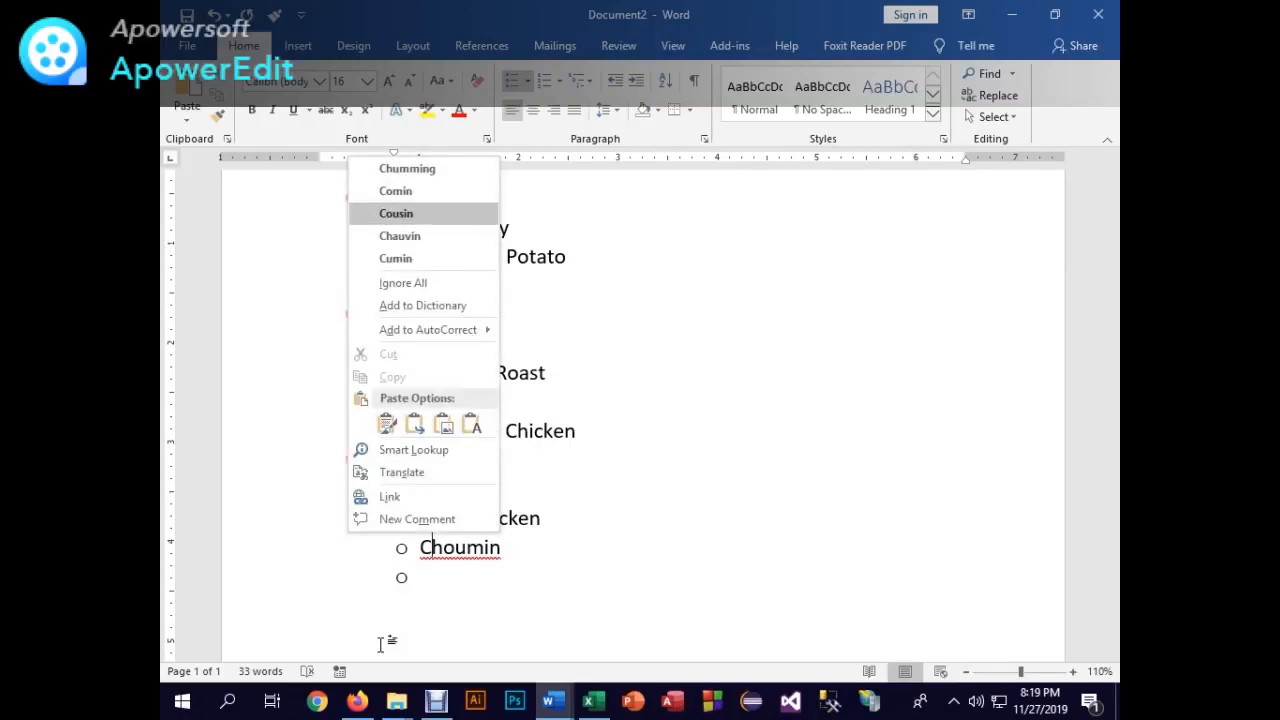
key(Escape)
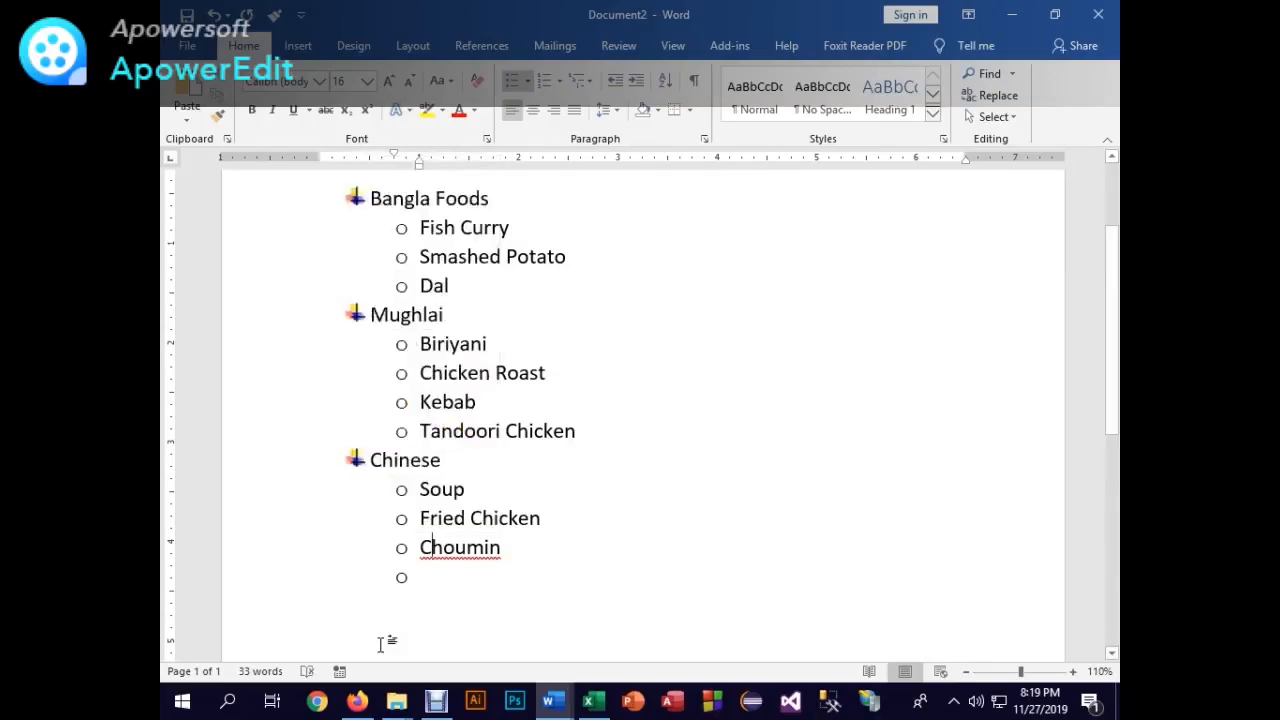
key(shift+F10)
key(Down)
key(Down)
key(Down)
key(Down)
key(Down)
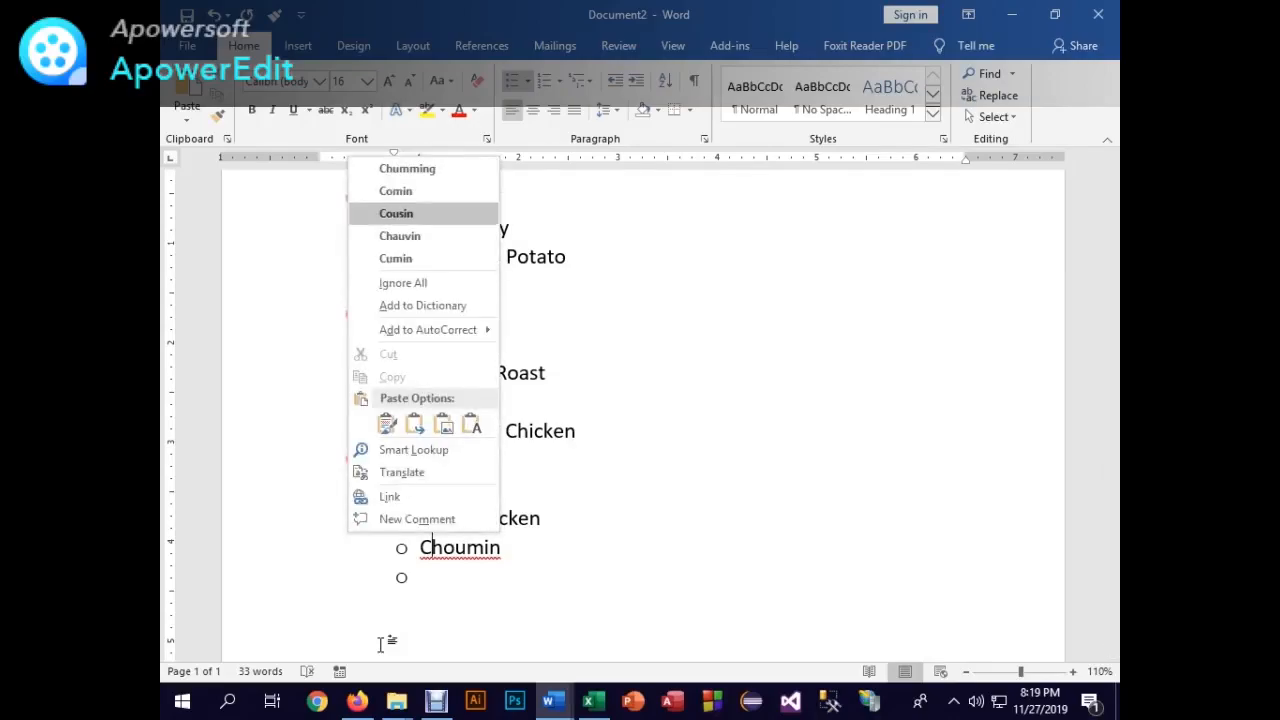
key(Return)
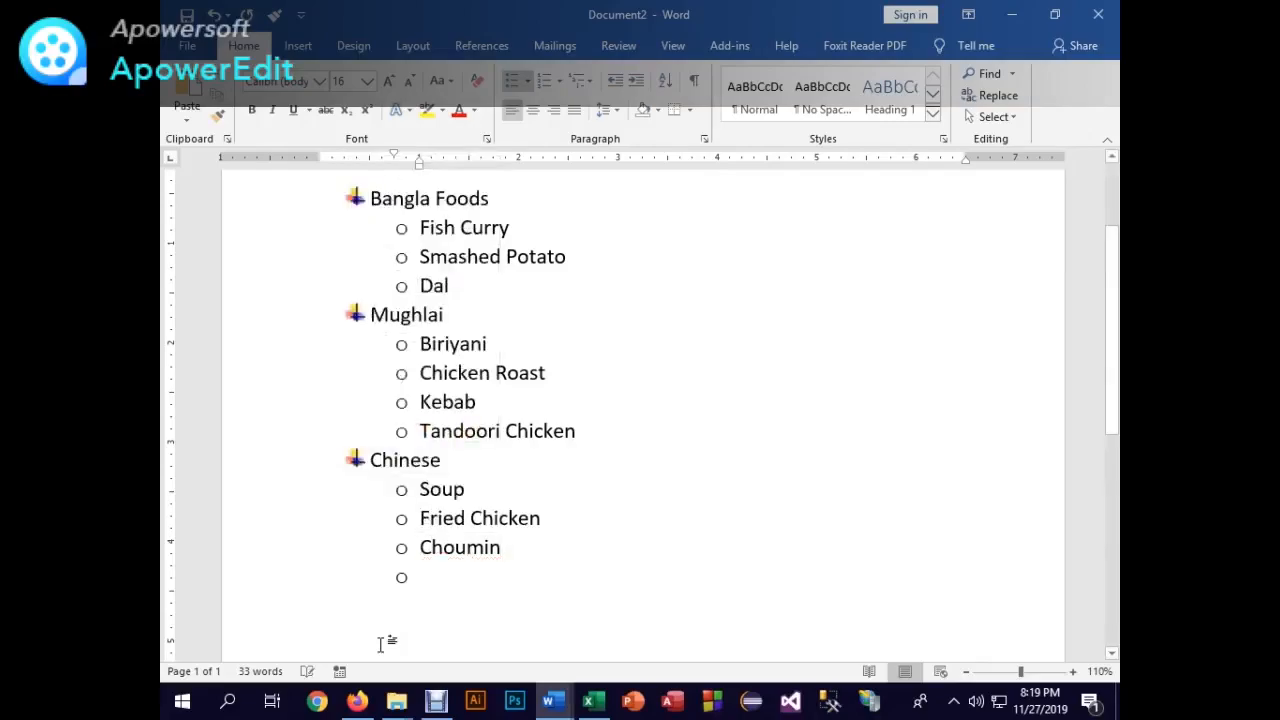
- End the bulleted list after "Choumin" and return the empty last line to normal text
key(shift+Tab)
key(Return)
scroll(540, 440, up, 3)
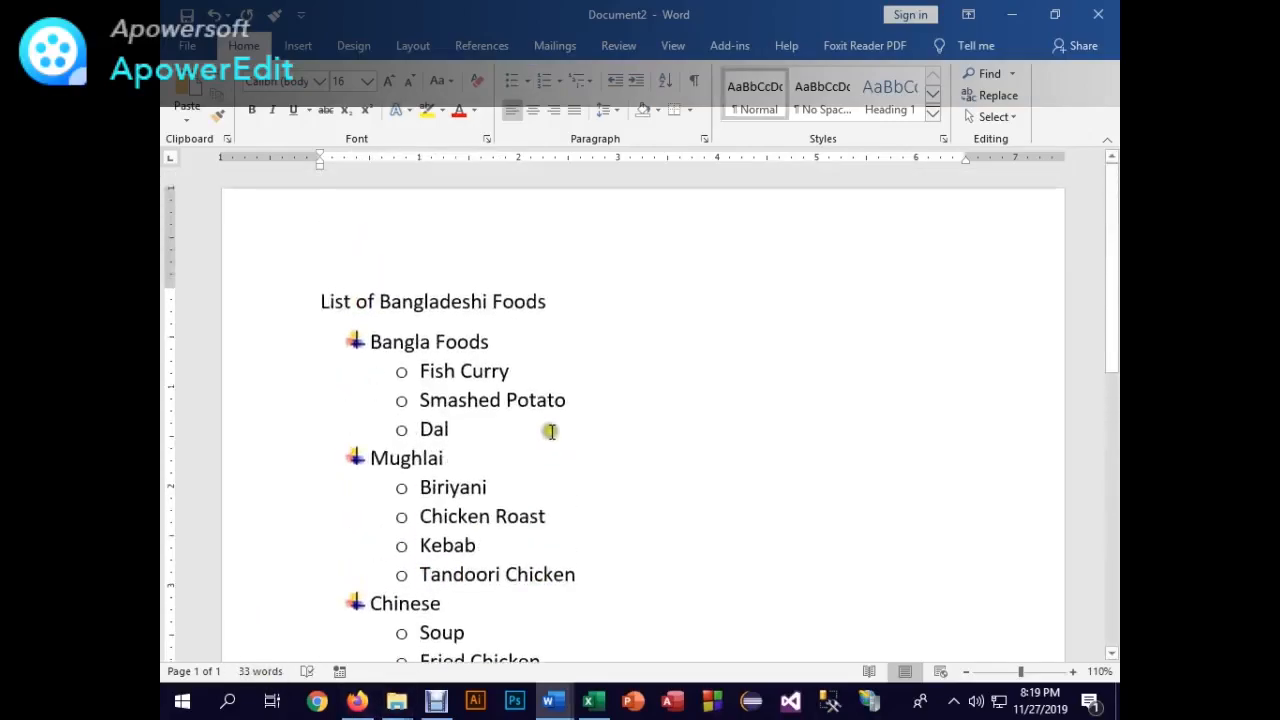
- Add the third-level items "Boal" and "HIlsha" under "Fish Curry" in the bulleted list
scroll(550, 431, down, 1)
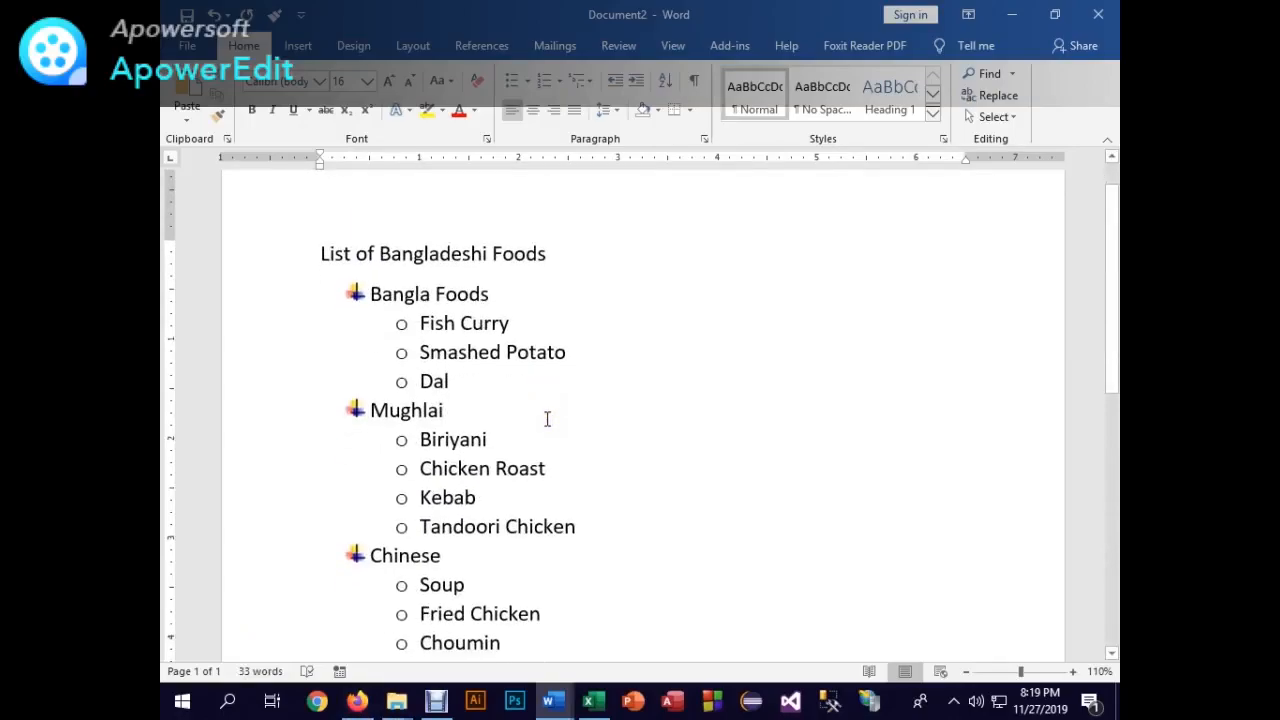
click(522, 323)
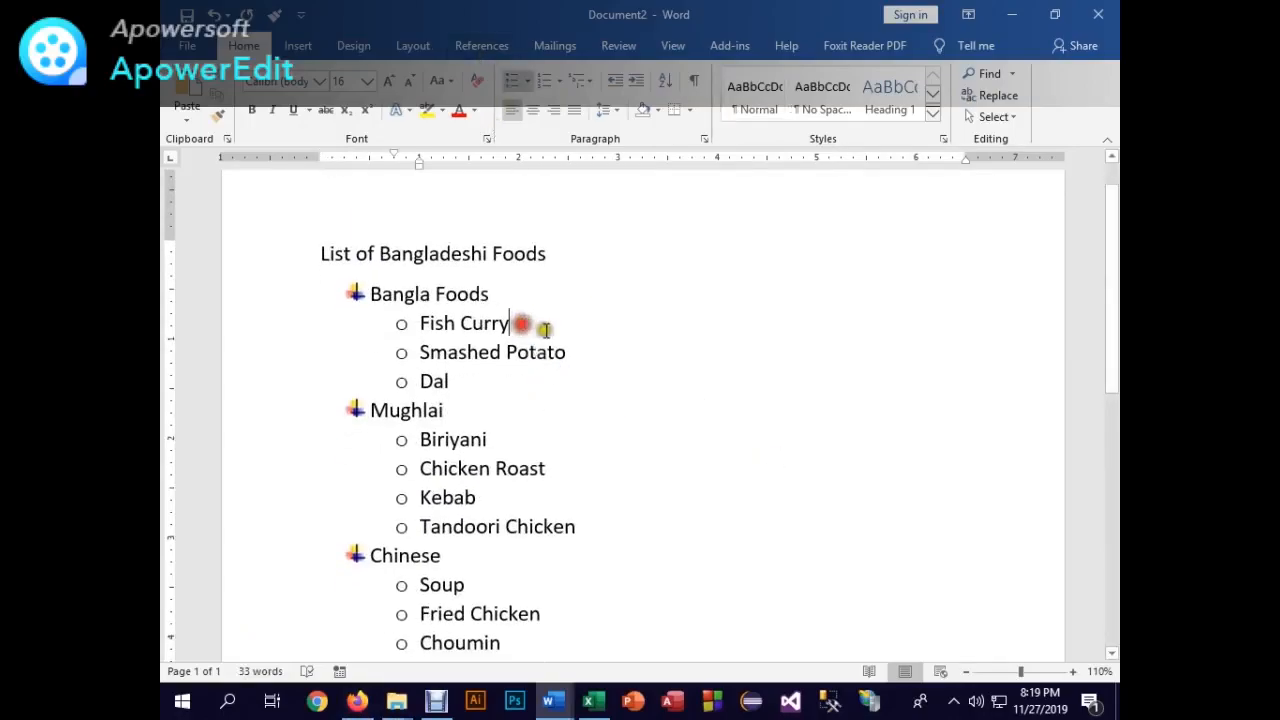
key(Return)
key(Tab)
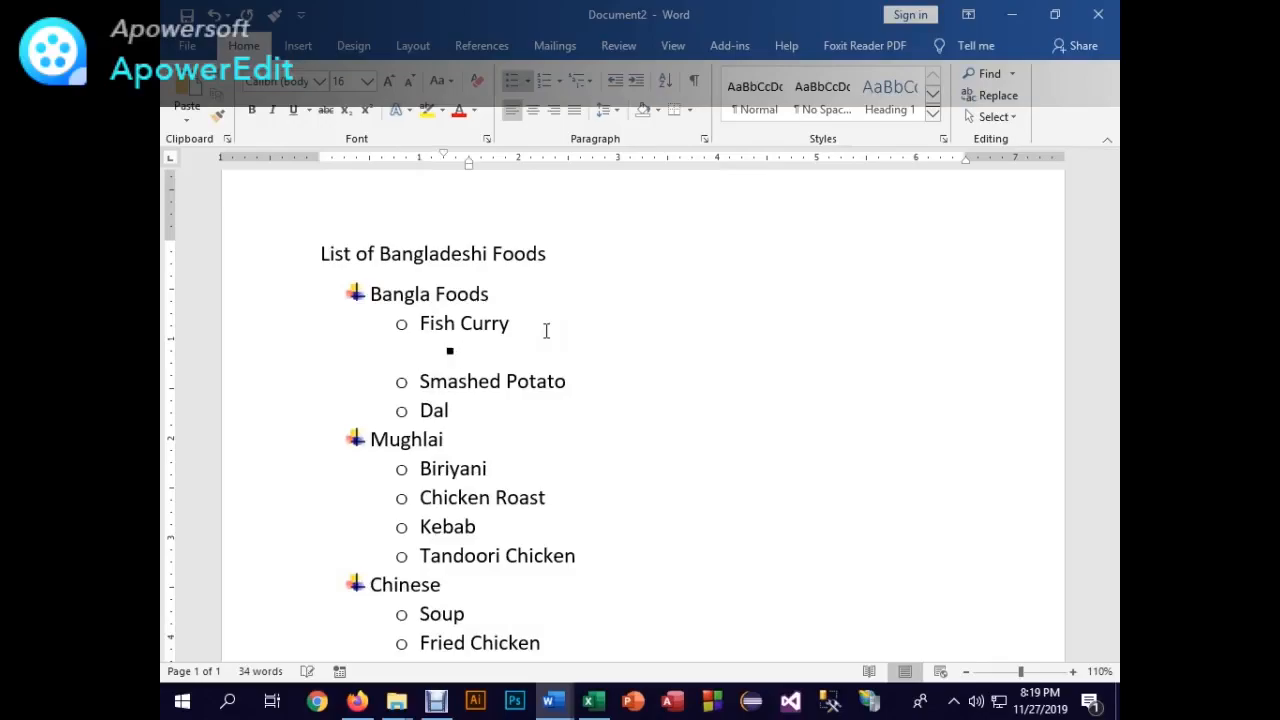
text(Boal)
key(Return)
text(Hilsha)
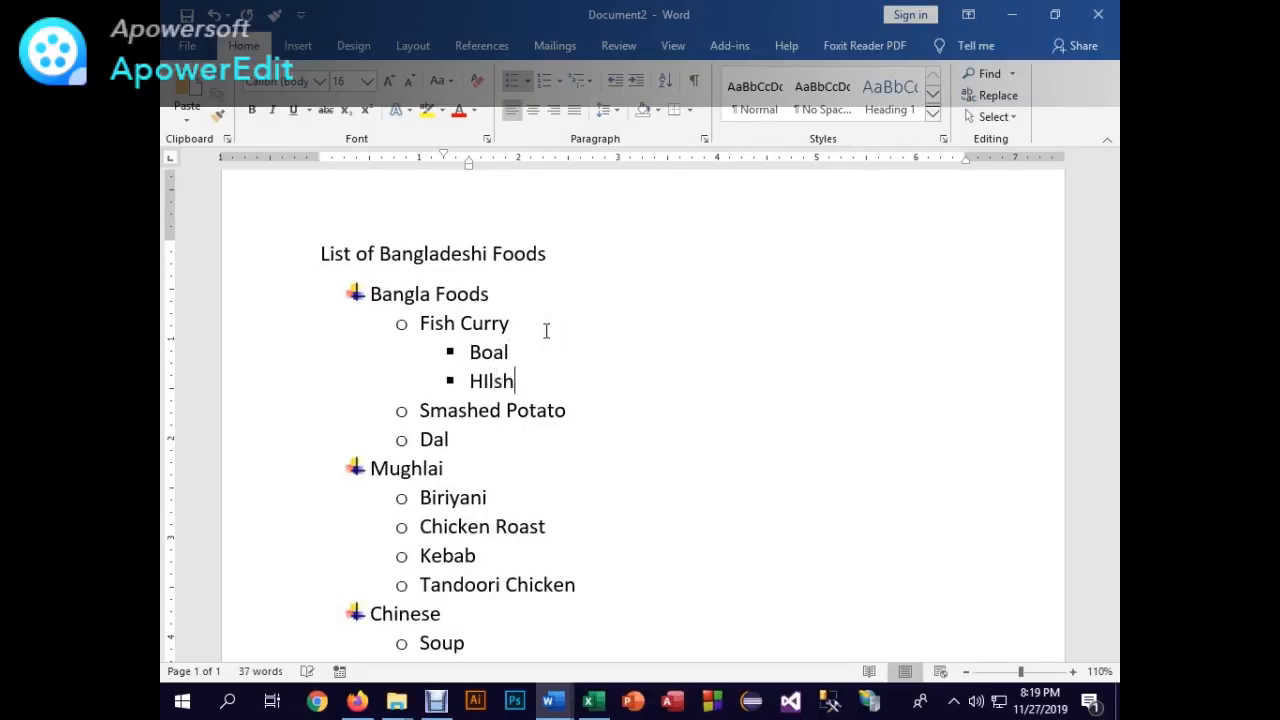
- Add the third-level items "New" and "Old" under "Smashed Potato"
key(Down)
key(Return)
key(Tab)
text(New)
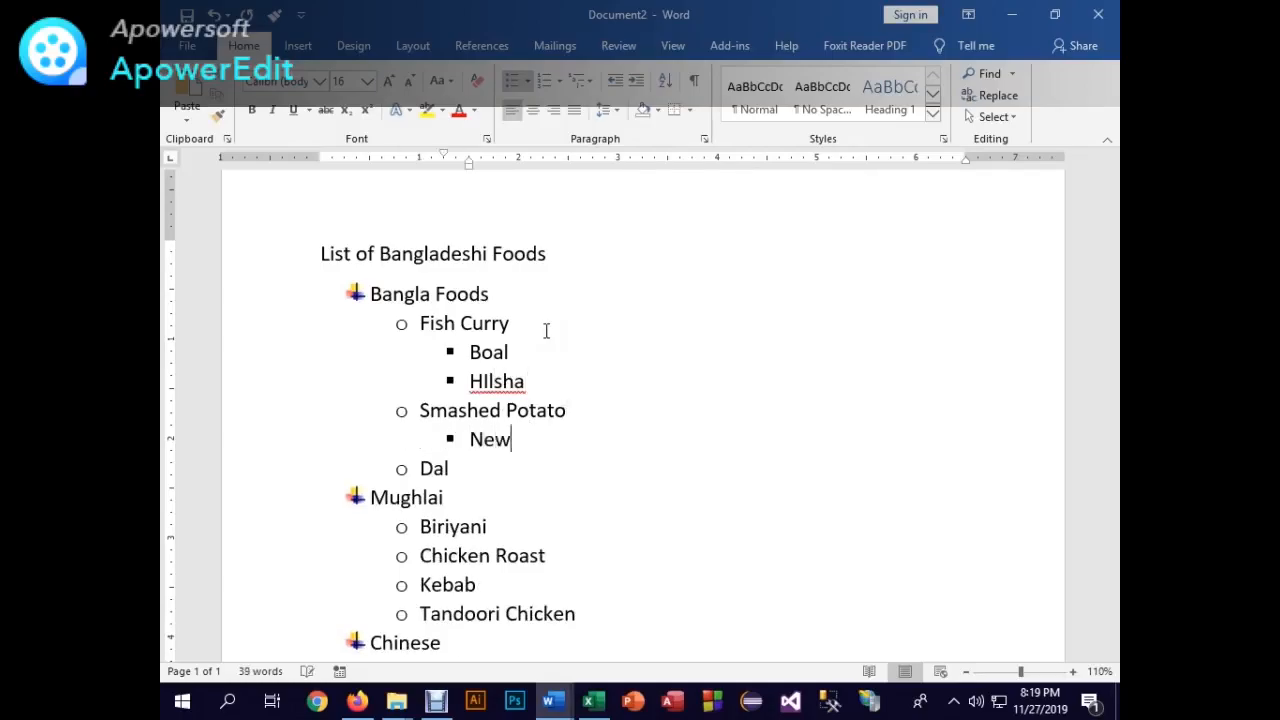
key(Return)
text(Ol)
text(d)
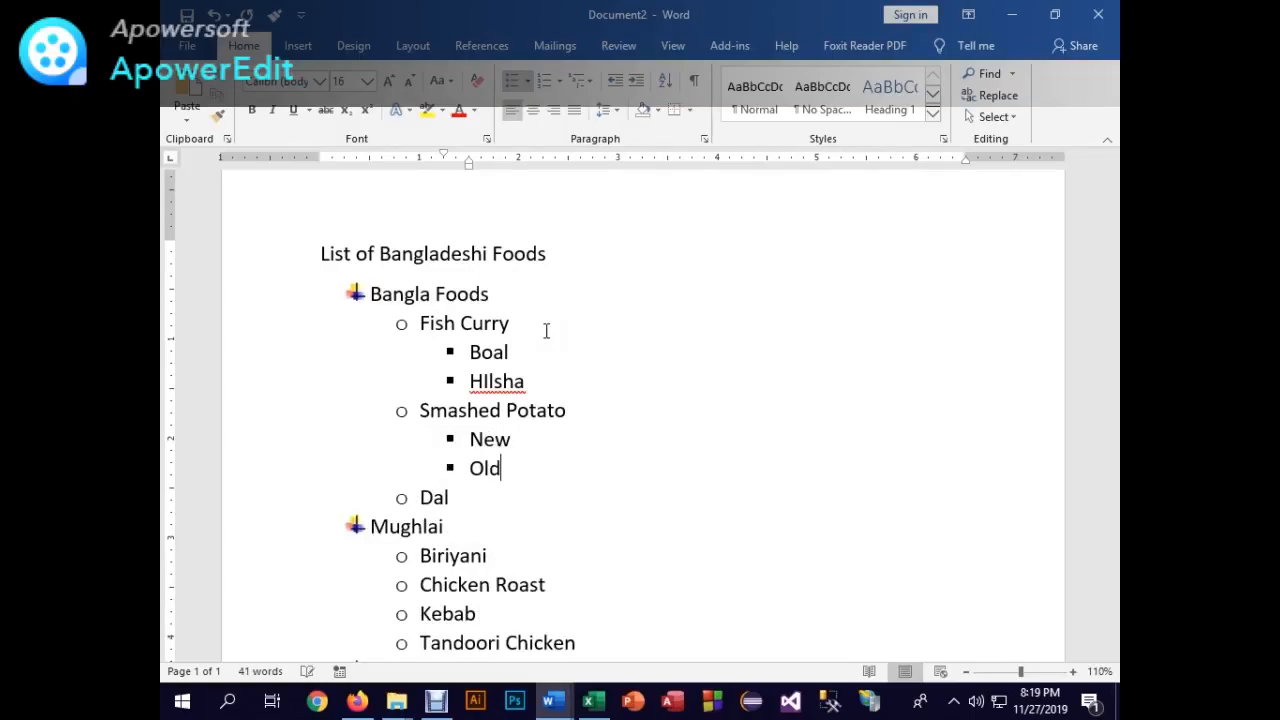
- Add the third-level items "Mixed Dal" and "Mashkalai" under "Dal"
key(Down)
key(Return)
key(Tab)
text(Mixed )
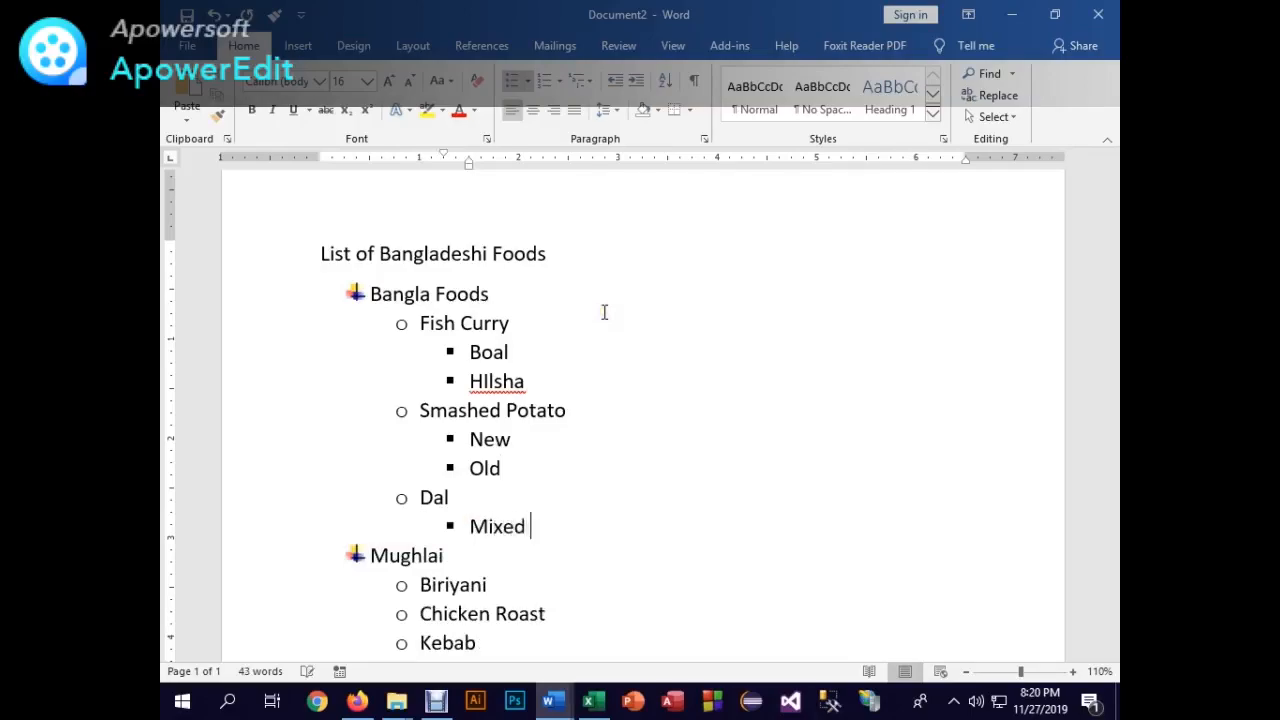
text(Dal)
key(Return)
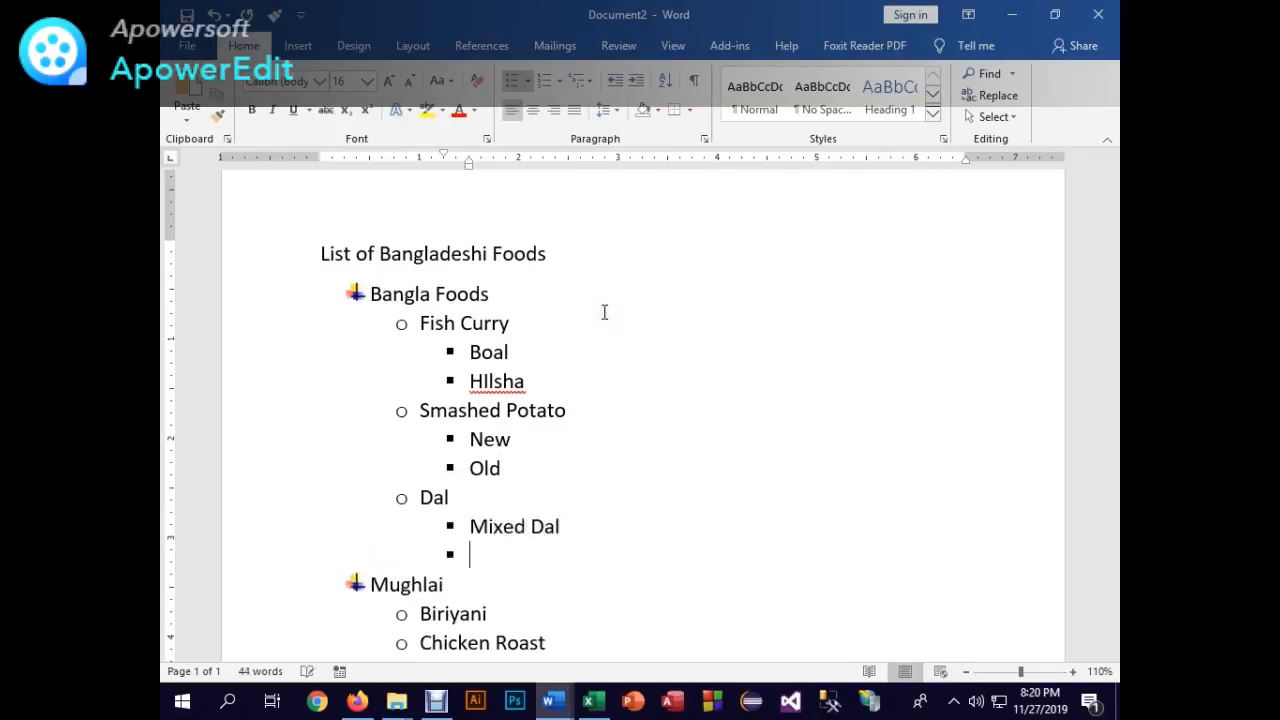
text(Mashkalai)
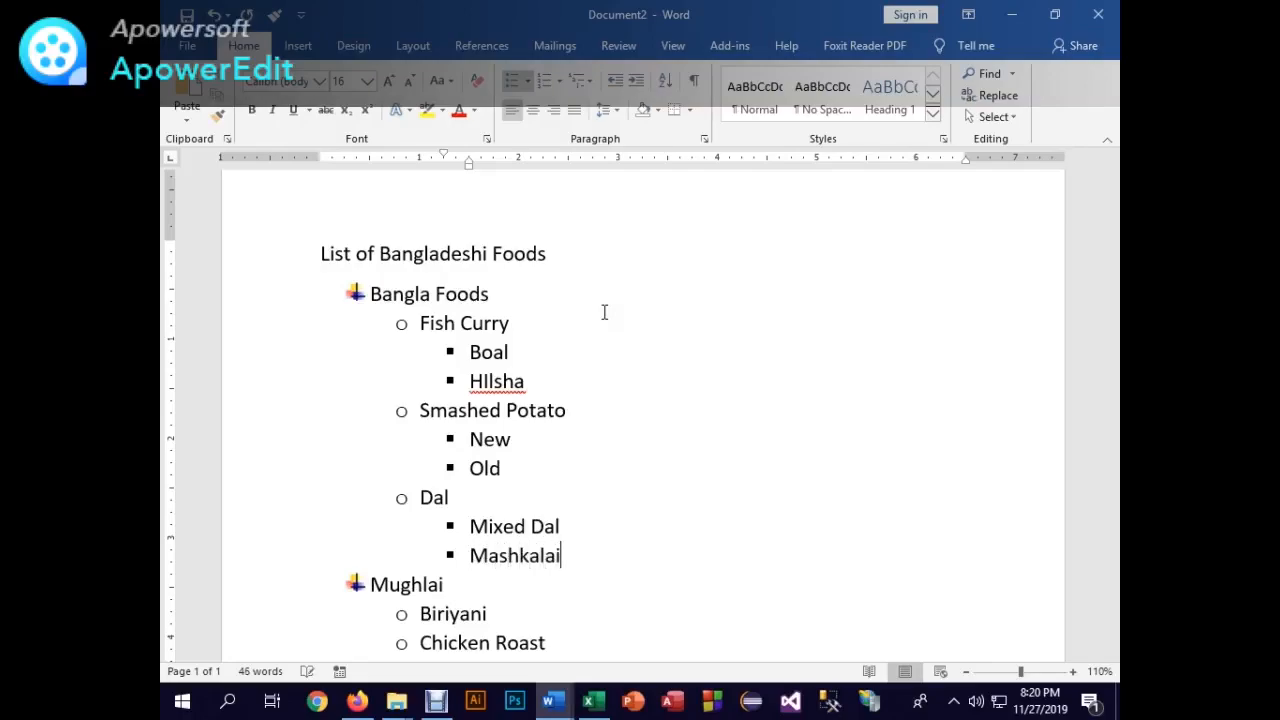
- Start an empty third-level item under "Biriyani" in the "Mughlai" category
key(Down)
key(Down)
key(Down)
key(Up)
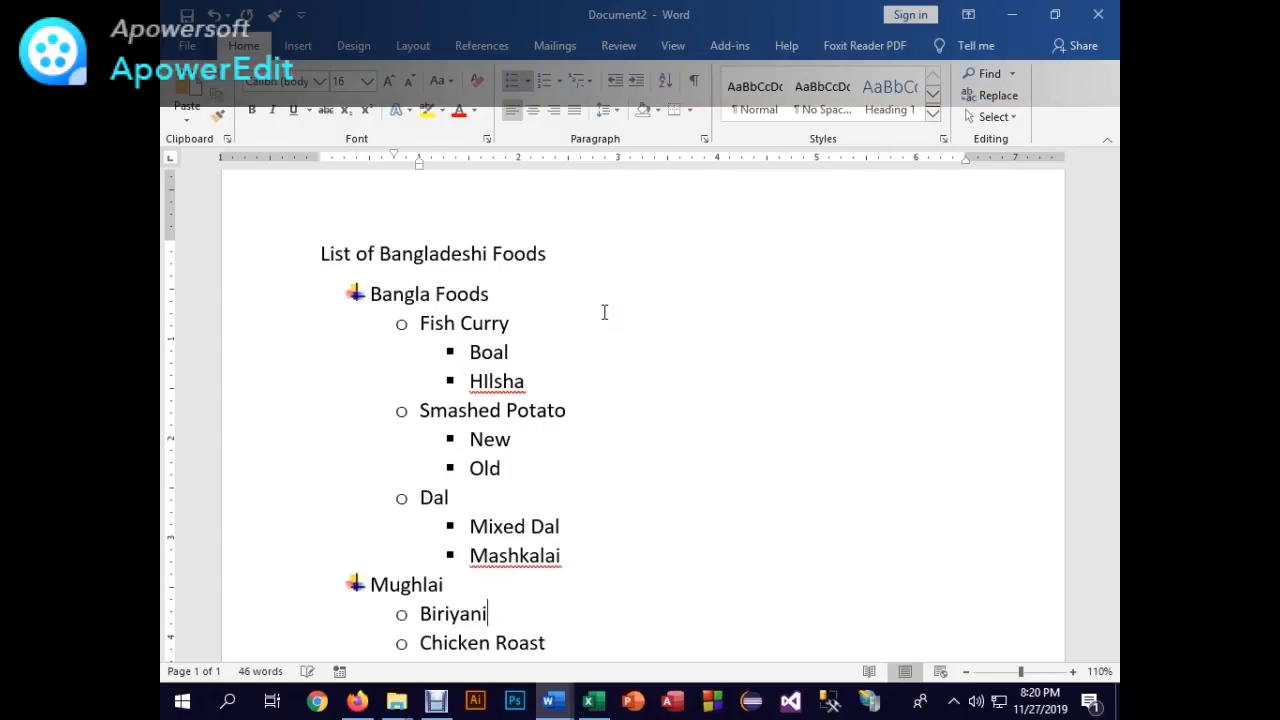
key(Return)
key(Tab)
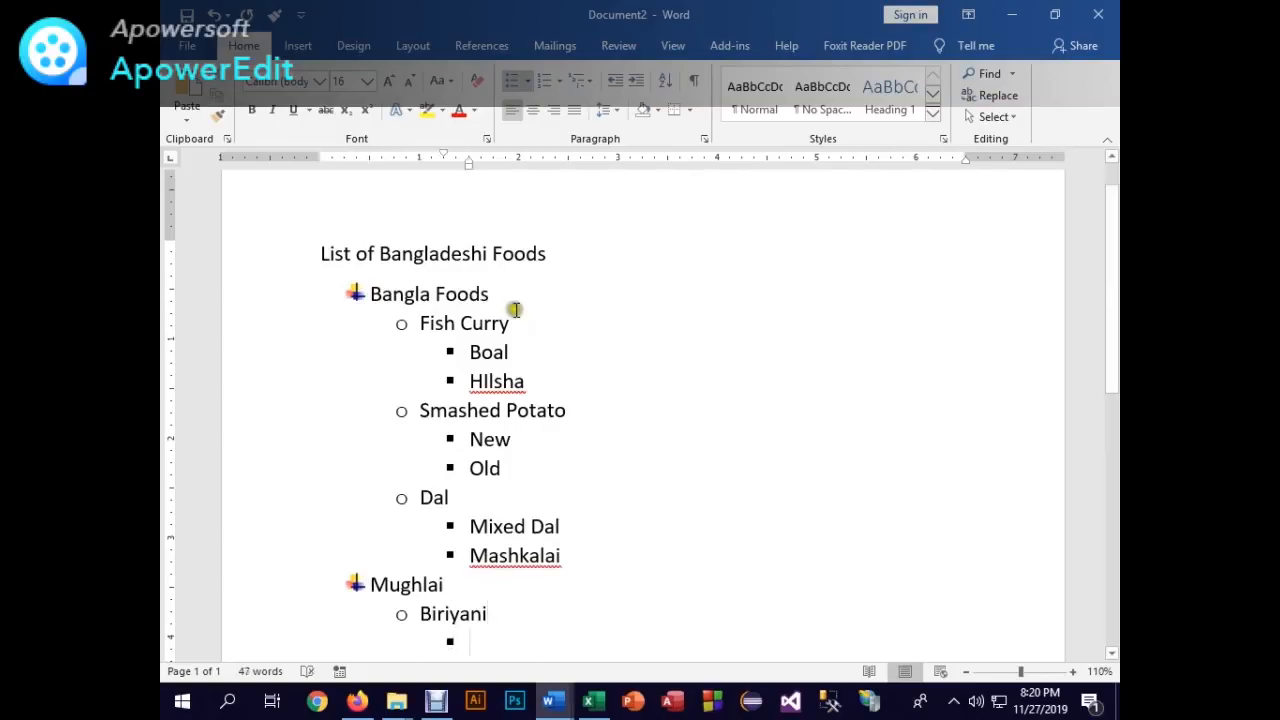
- Change the bullets of the third list level to check marks
scroll(514, 306, down, 3)
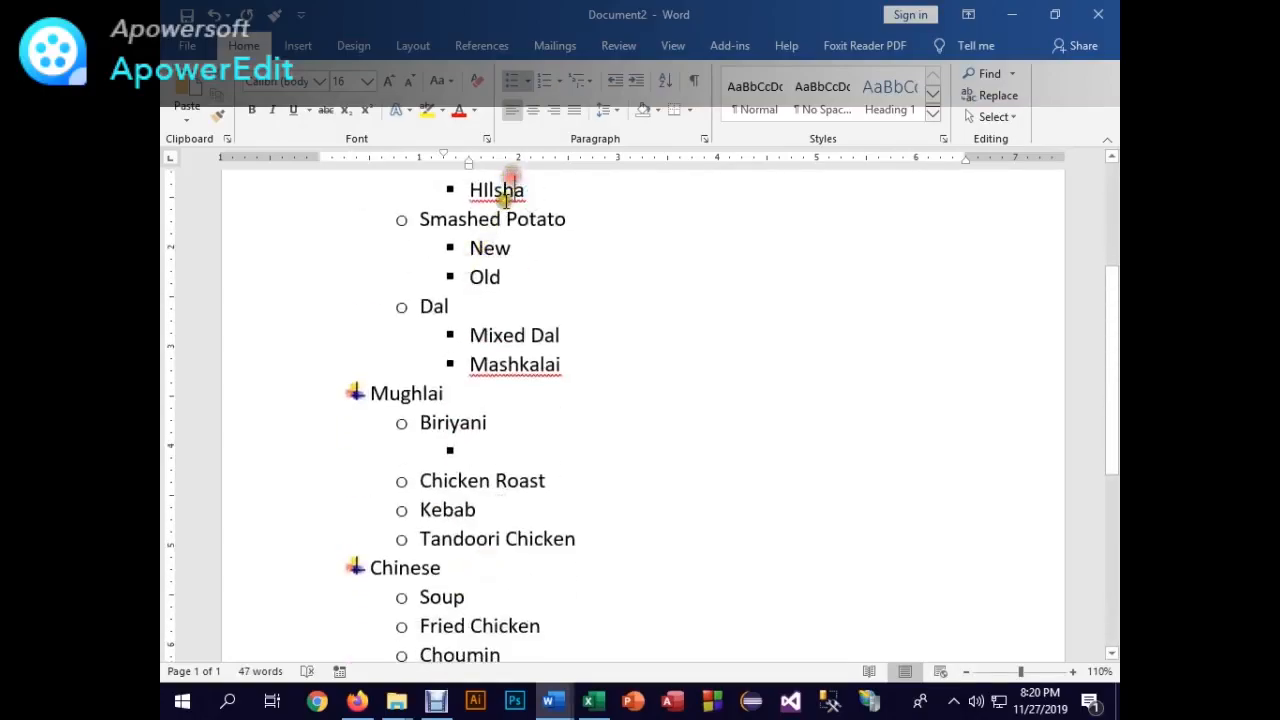
click(527, 82)
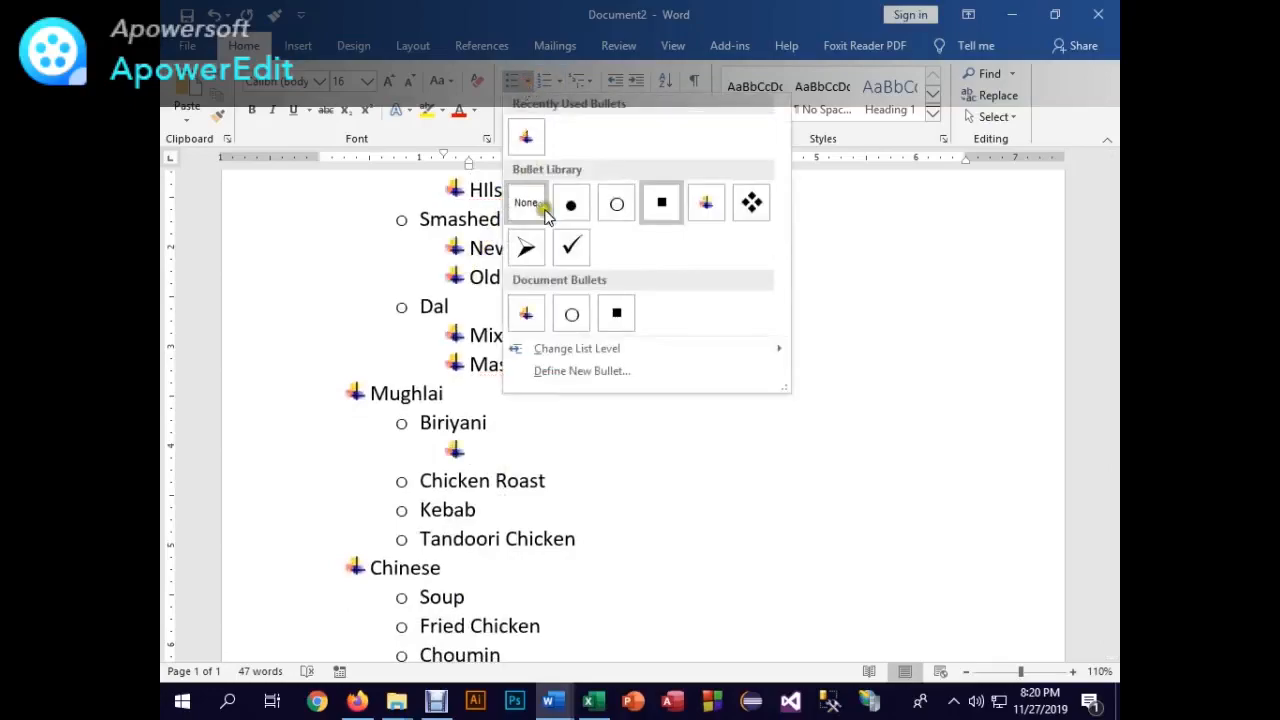
click(567, 250)
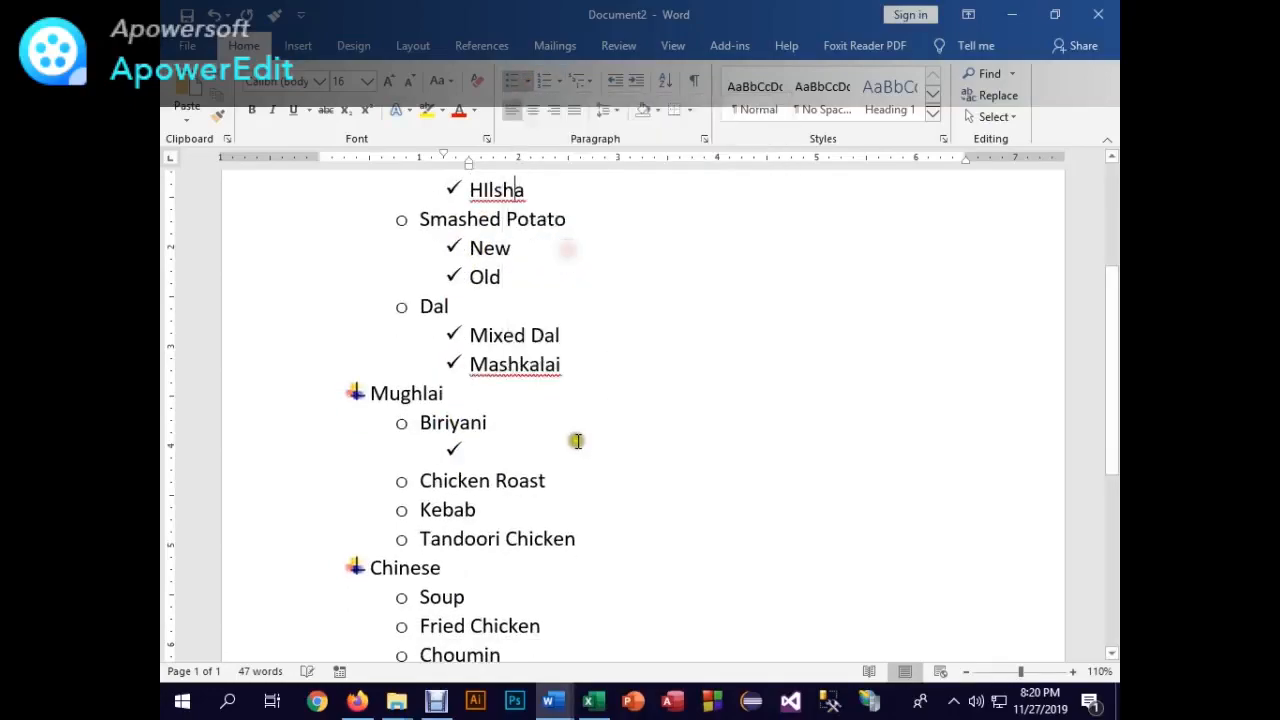
- Define the three-pointed star from the Wingdings font as the new bullet for the third list level
click(513, 335)
scroll(514, 486, up, 4)
click(478, 400)
click(527, 86)
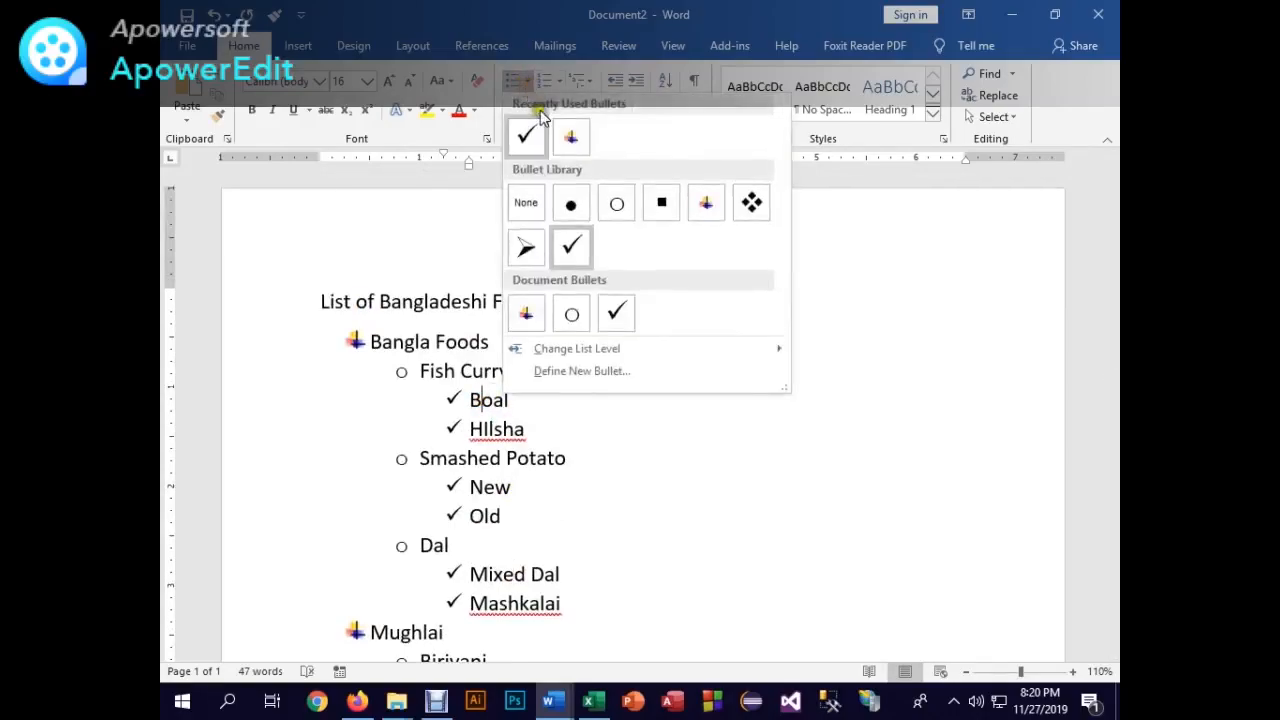
mouse_move(586, 350)
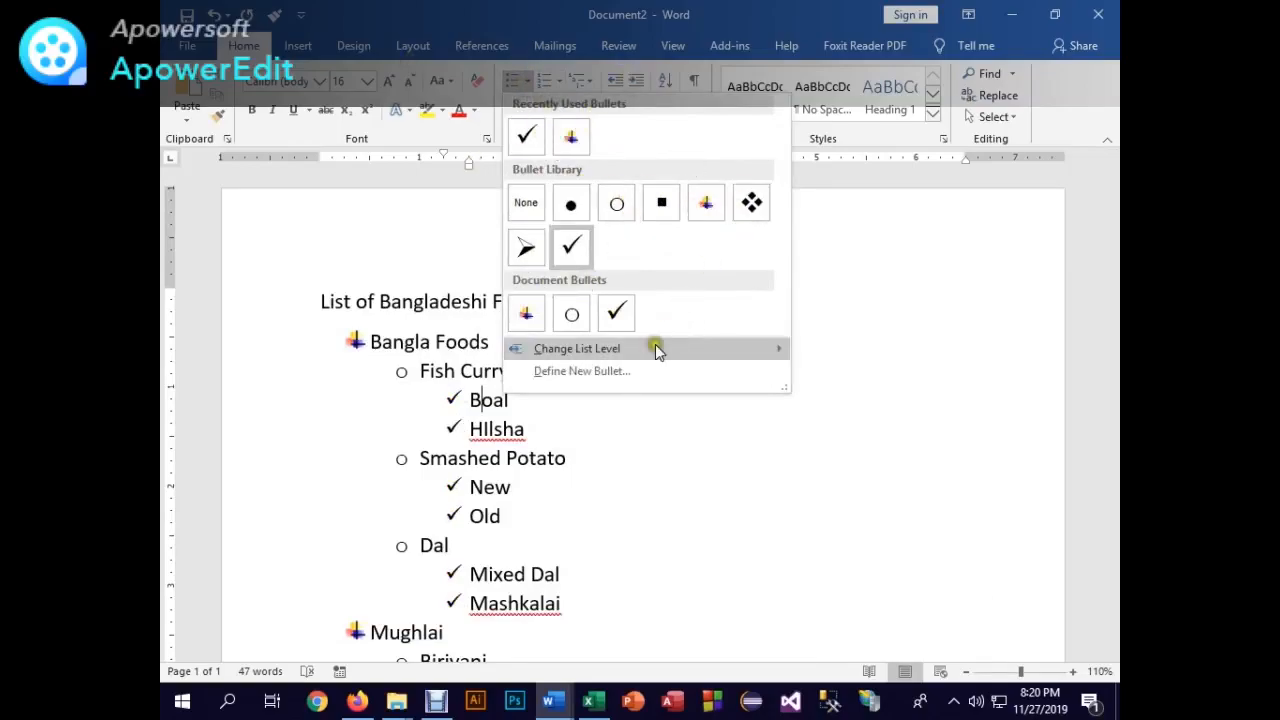
click(582, 370)
click(566, 221)
click(616, 213)
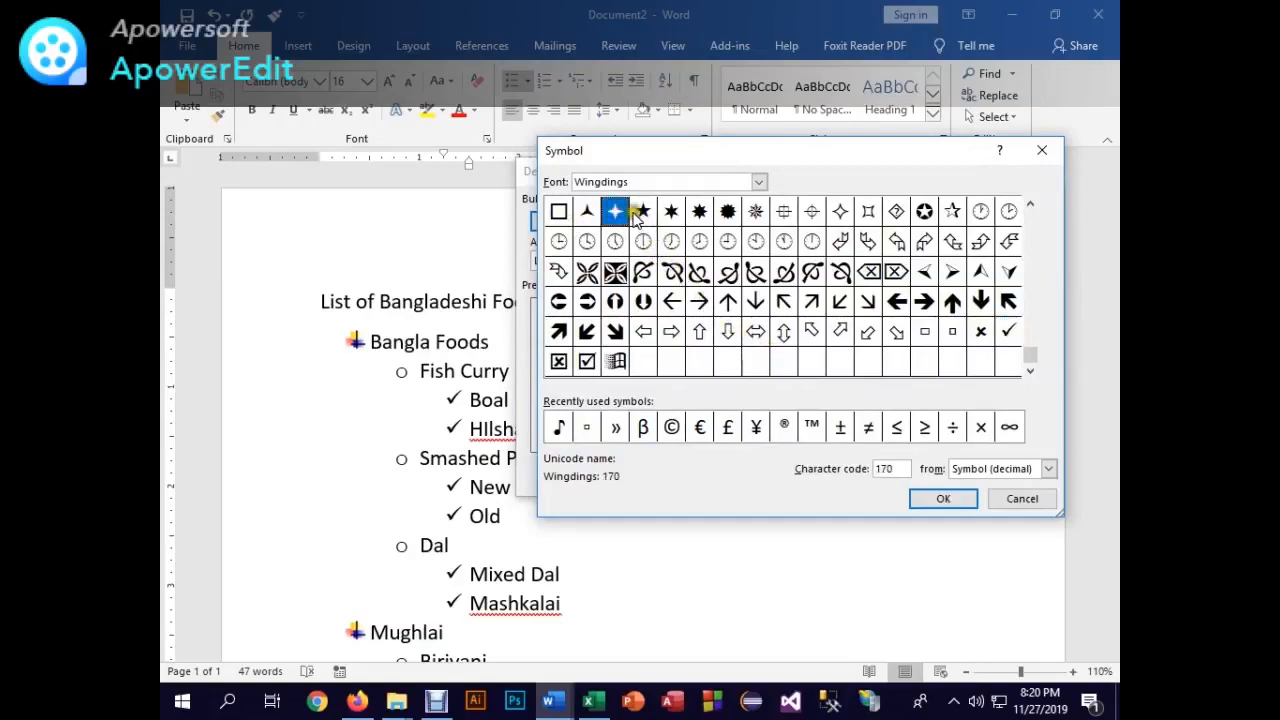
click(587, 213)
click(940, 500)
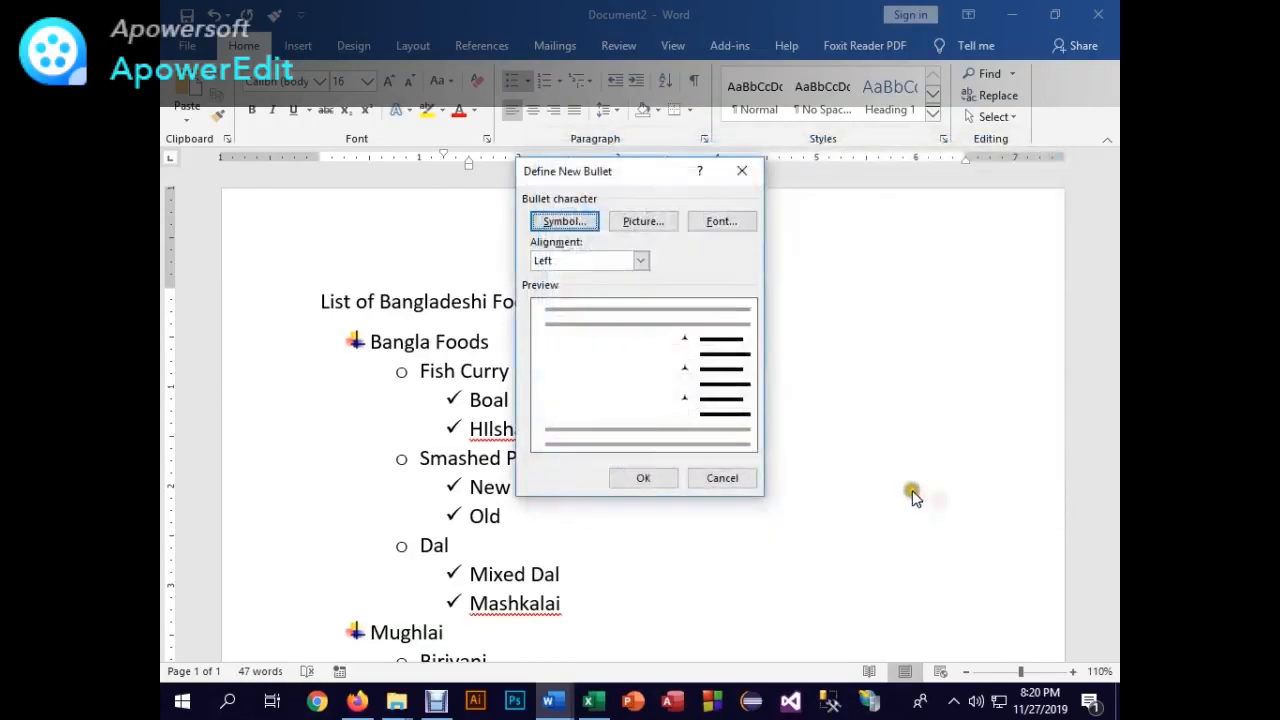
click(660, 478)
- Enter "Chiken" and "Beef" as third-level items under "Biriyani"
click(506, 460)
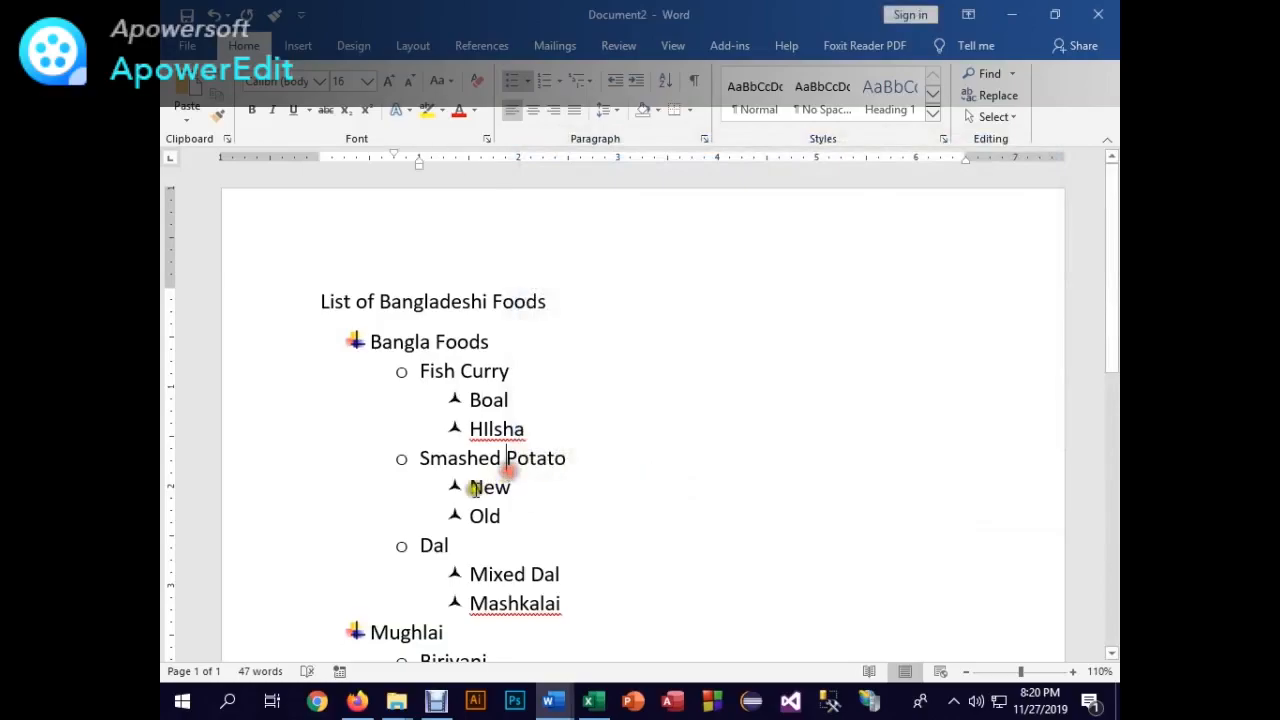
scroll(500, 477, down, 3)
click(484, 449)
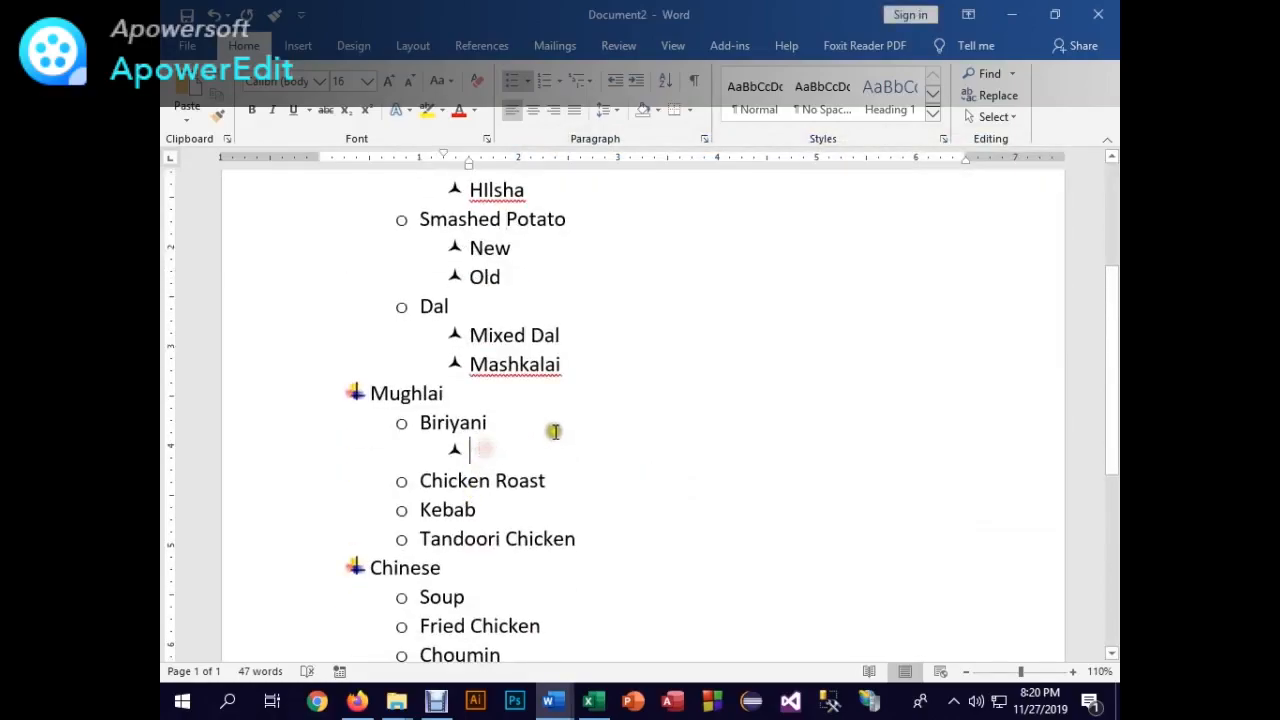
text(Chiken)
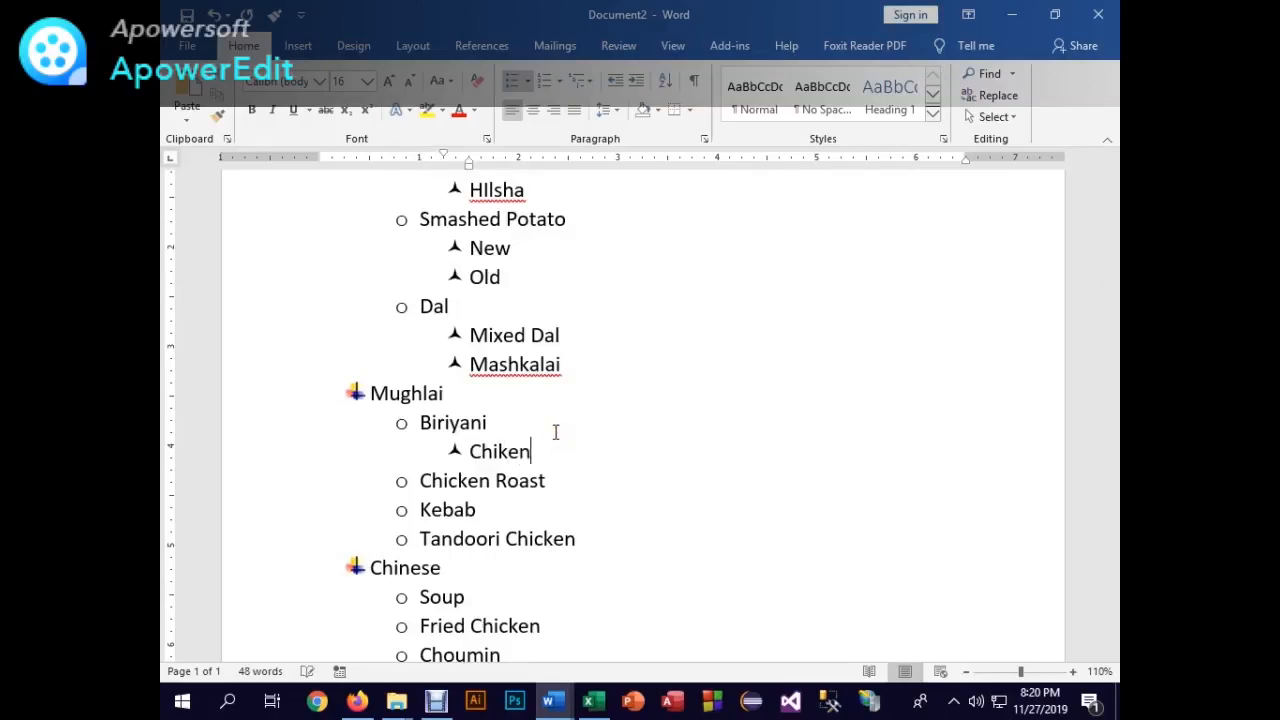
key(Return)
text(Beef)
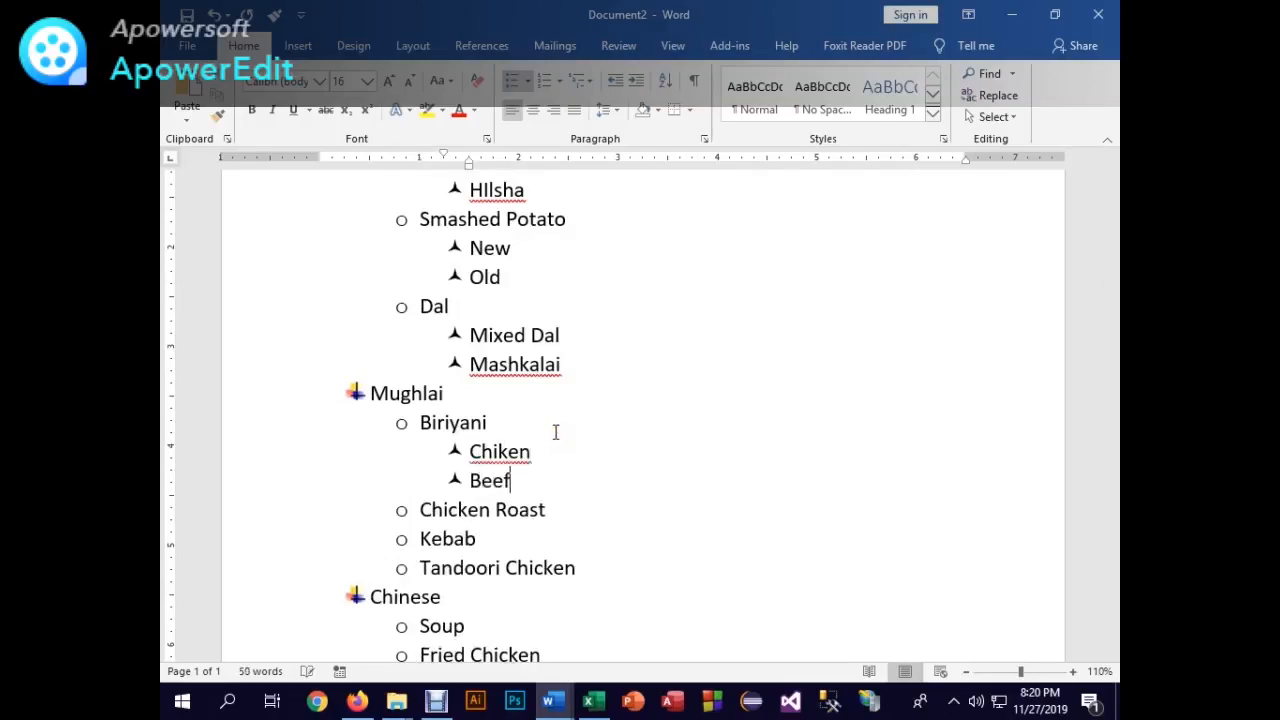
- Correct the misspelled item "Chiken" to "Chicken" using the spelling suggestion
key(Up)
key(shift+F10)
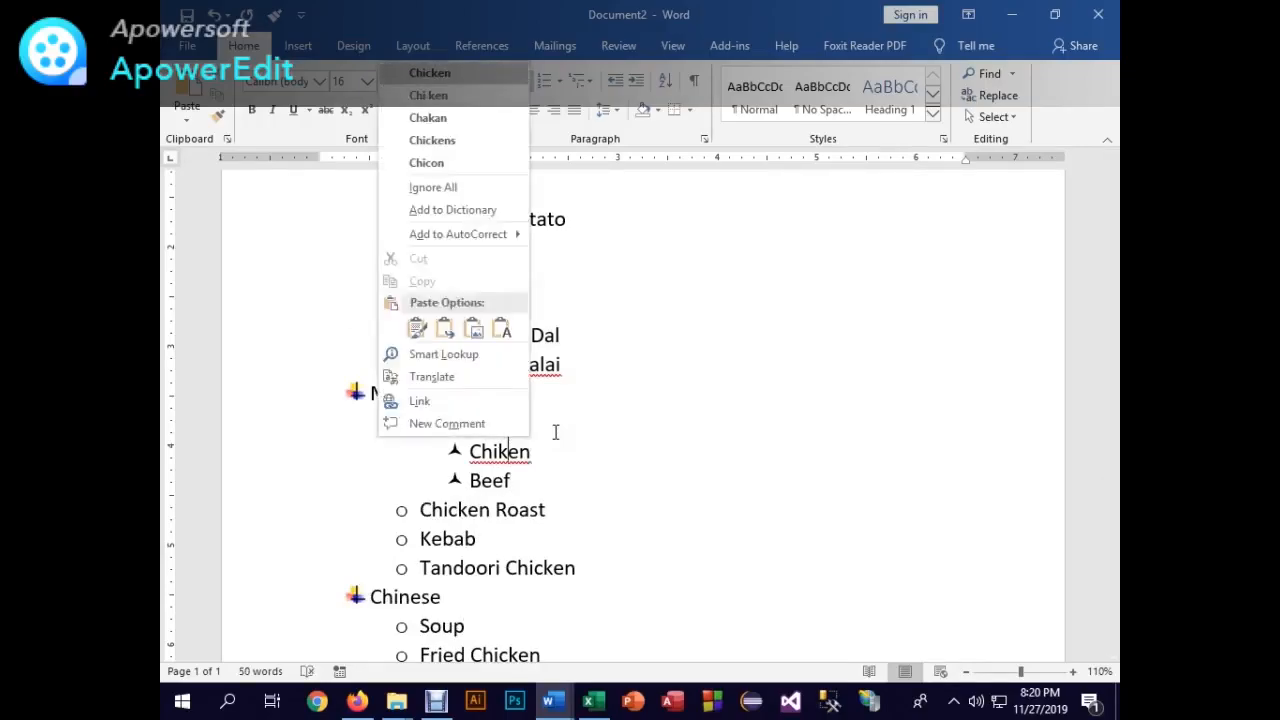
key(Return)
key(Down)
key(Down)
key(Down)
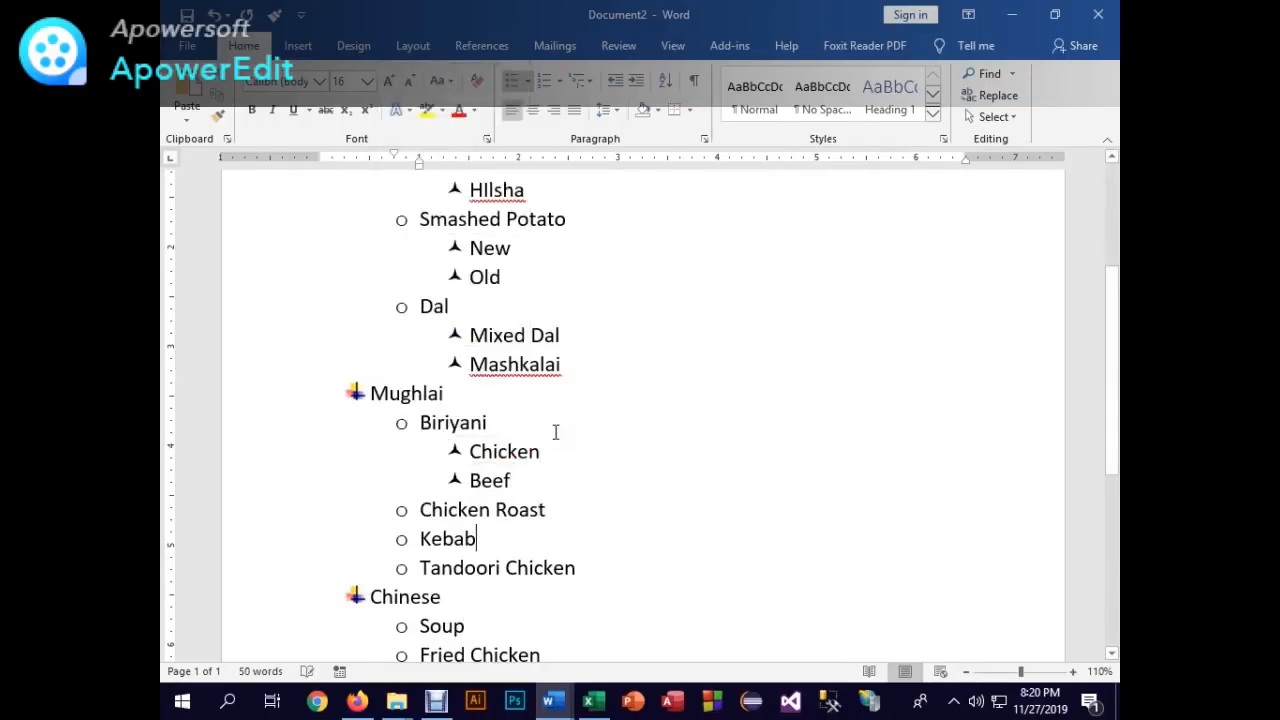
key(Up)
key(Down)
key(Down)
key(Up)
key(Up)
key(Up)
key(Up)
key(Up)
key(Up)
key(Up)
key(Up)
key(Up)
key(Up)
key(Up)
key(Up)
key(Up)
key(Up)
key(Up)
key(Up)
key(Up)
key(Up)
key(Up)
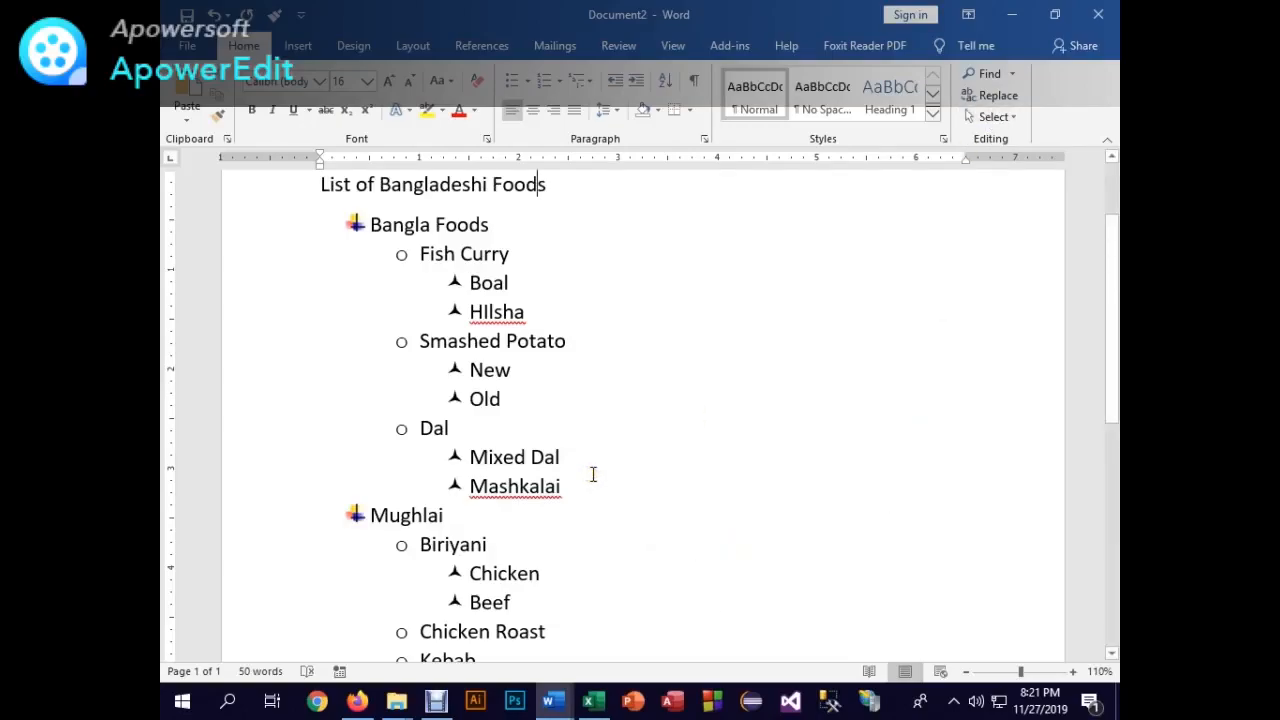
- Create a new blank document with the heading "Rules of Bullets and Numbering" in the Title style
key(ctrl+n)
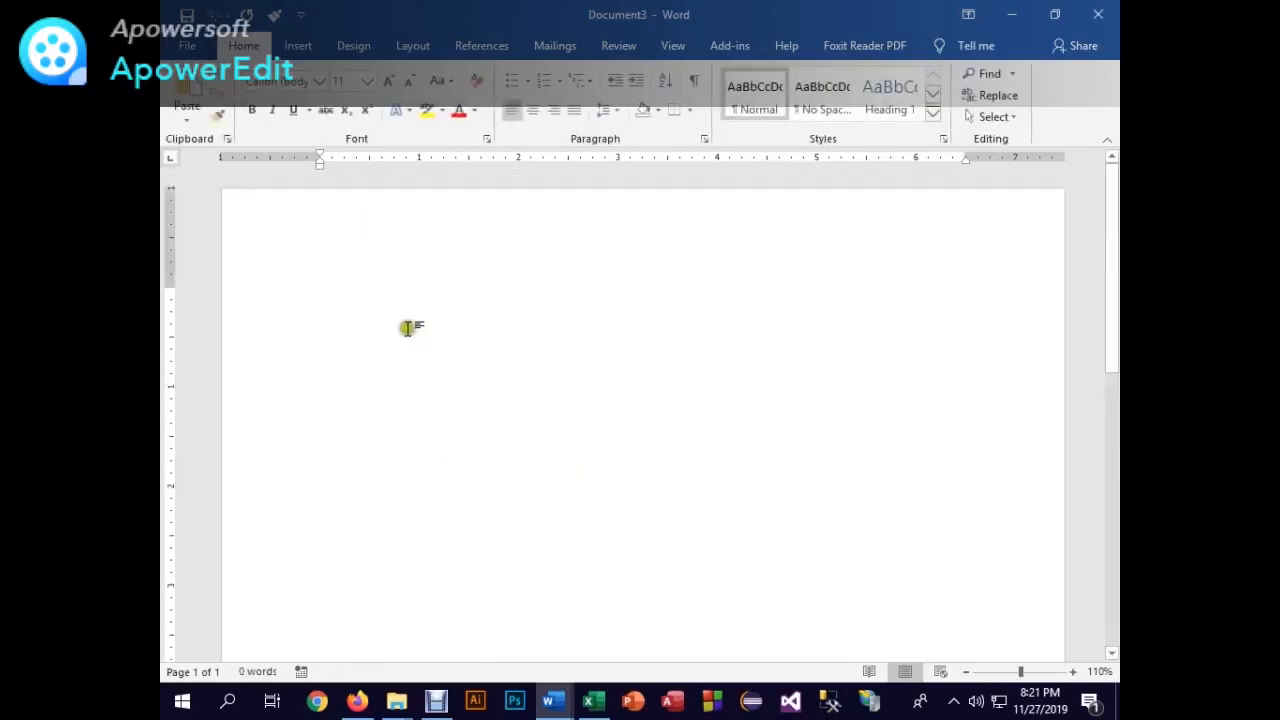
text(Rules of Bullets and Numbering)
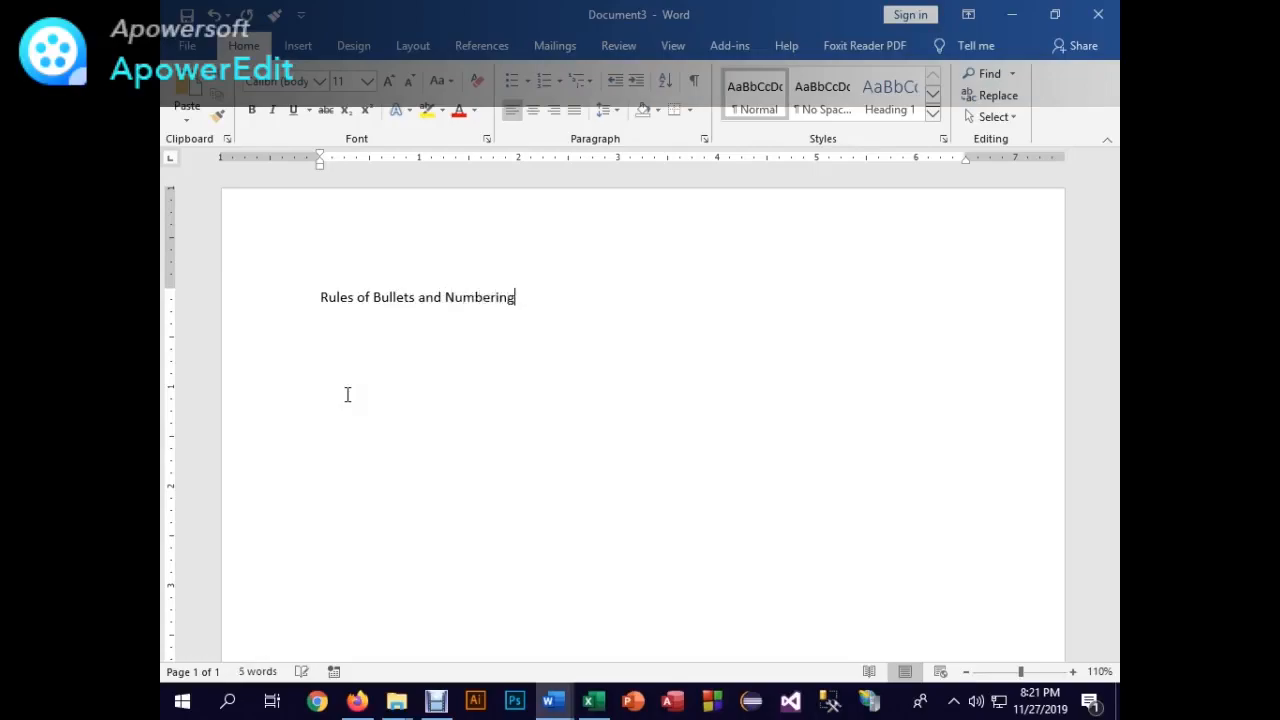
click(434, 298)
click(930, 118)
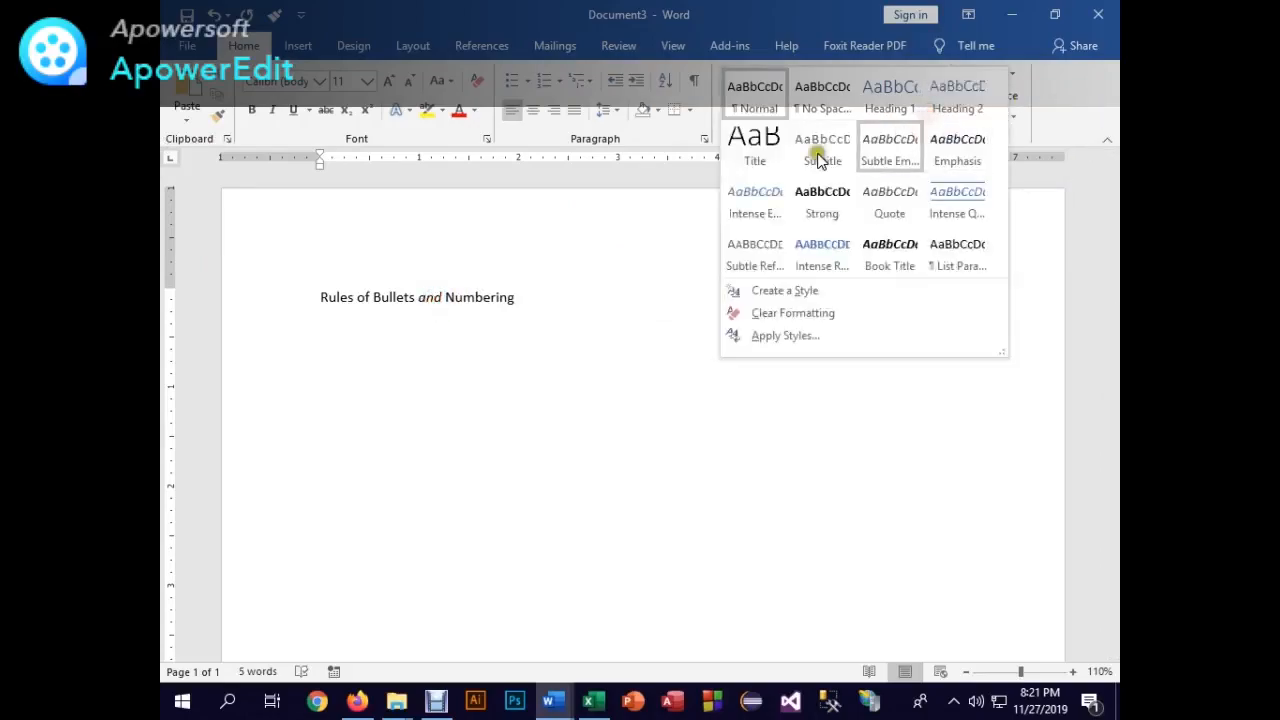
click(757, 134)
- Start a list with the multicoloured picture bullet on a new line below the title
click(340, 380)
key(Return)
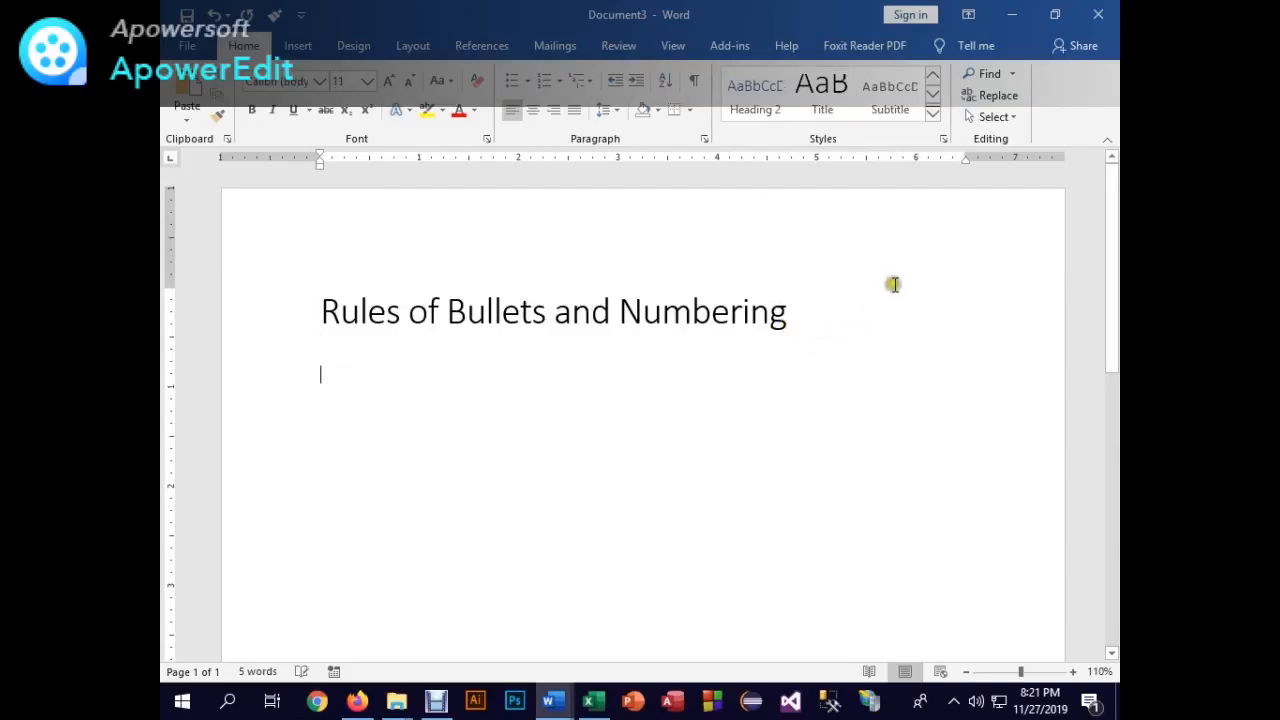
click(527, 82)
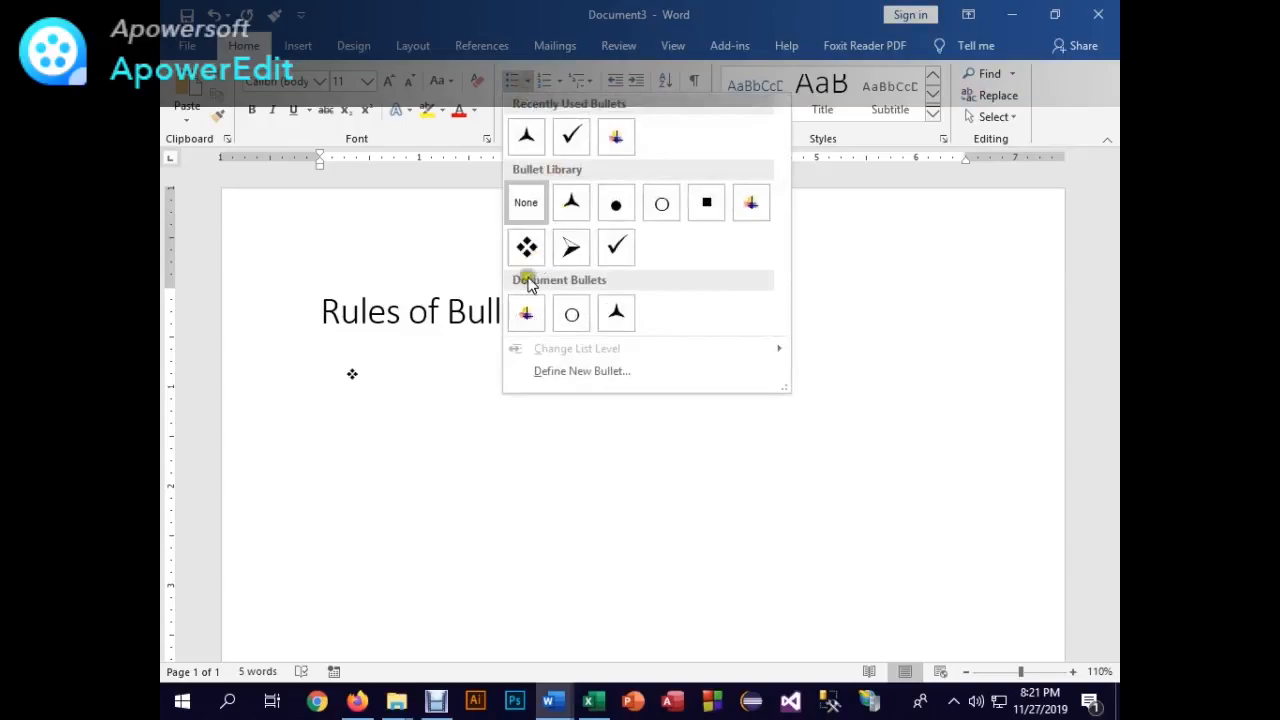
click(528, 316)
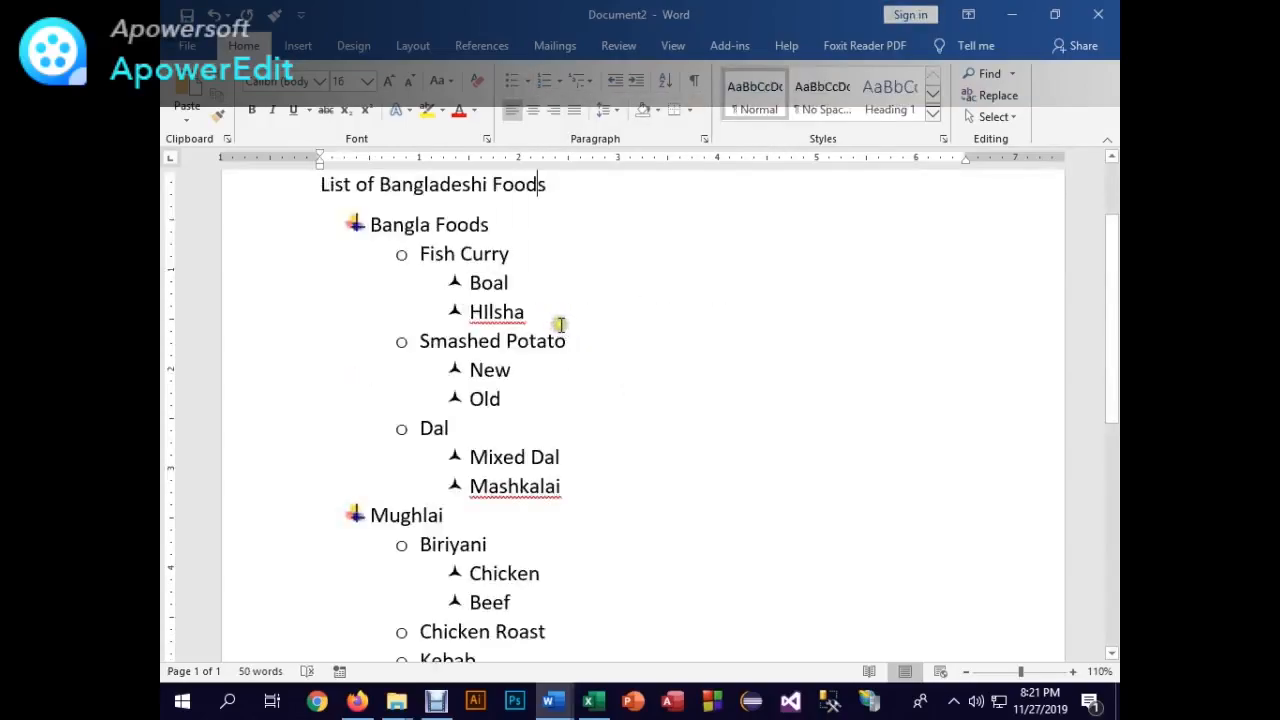
- Copy the "List of Bangladeshi Foods" line from Document2 and paste it between the title and the empty bullet without leaving a blank line
scroll(530, 350, up, 3)
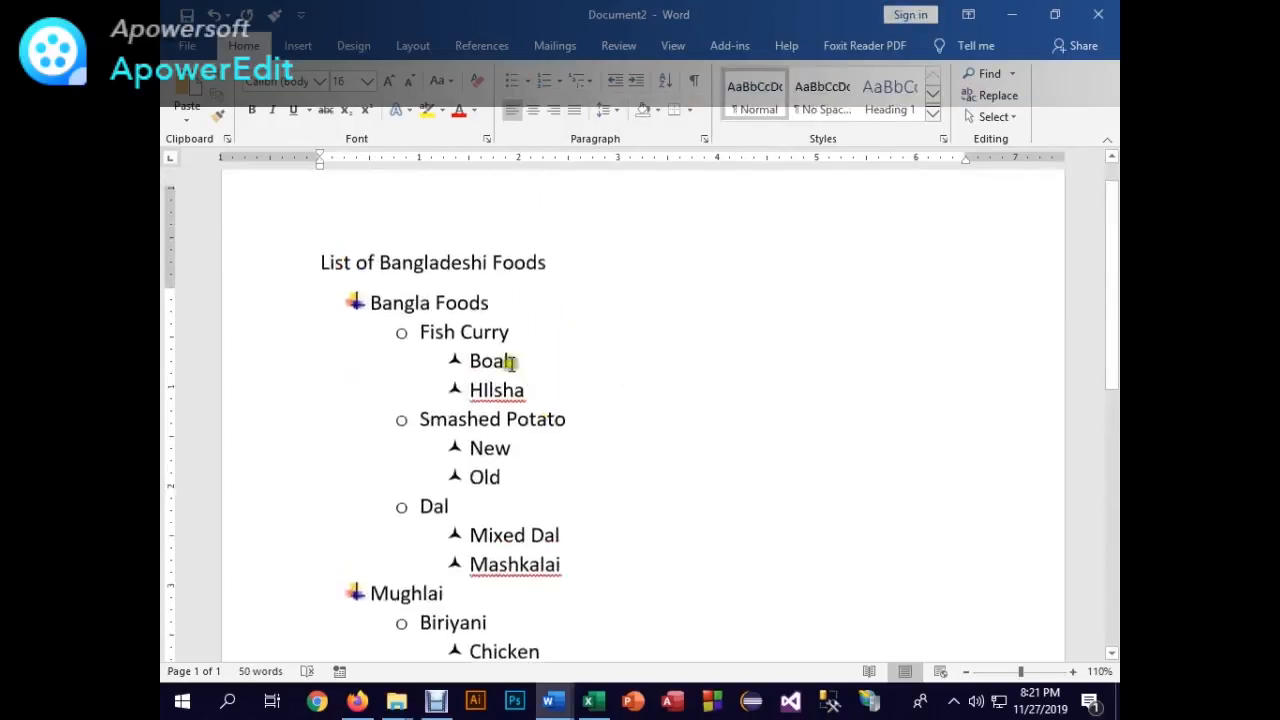
drag(322, 301, 633, 291)
key(ctrl+c)
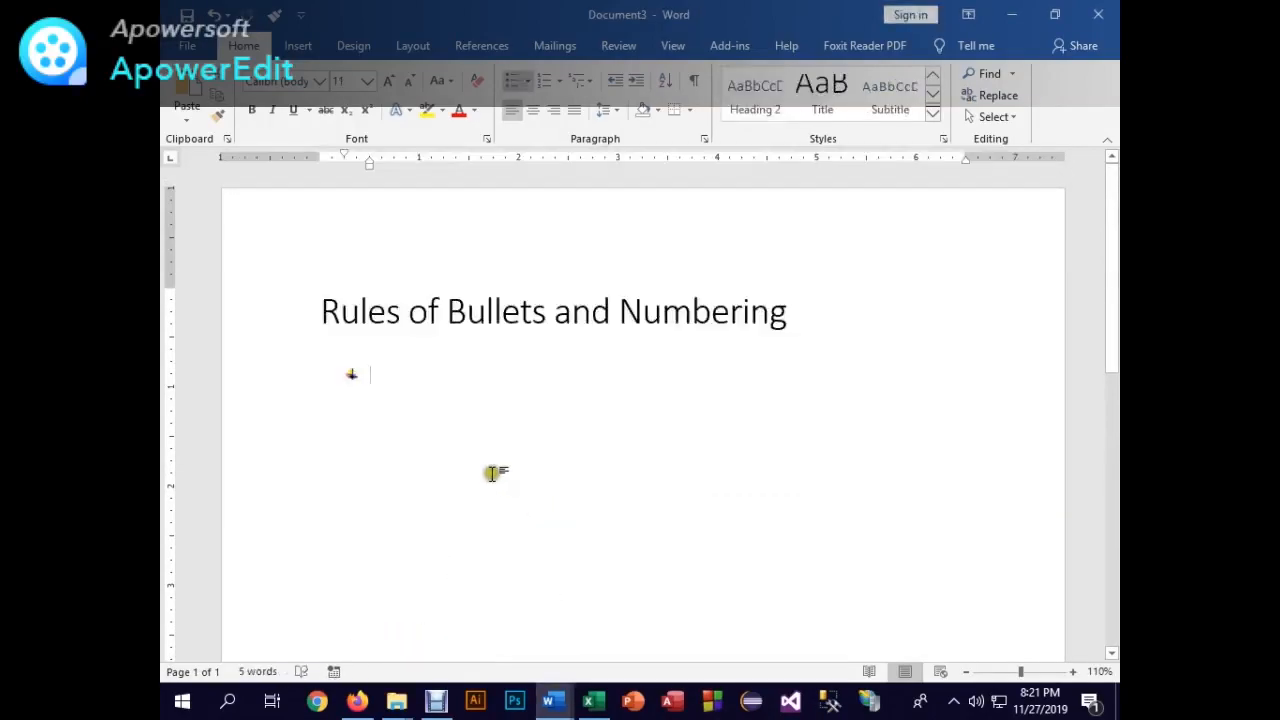
click(804, 313)
key(Return)
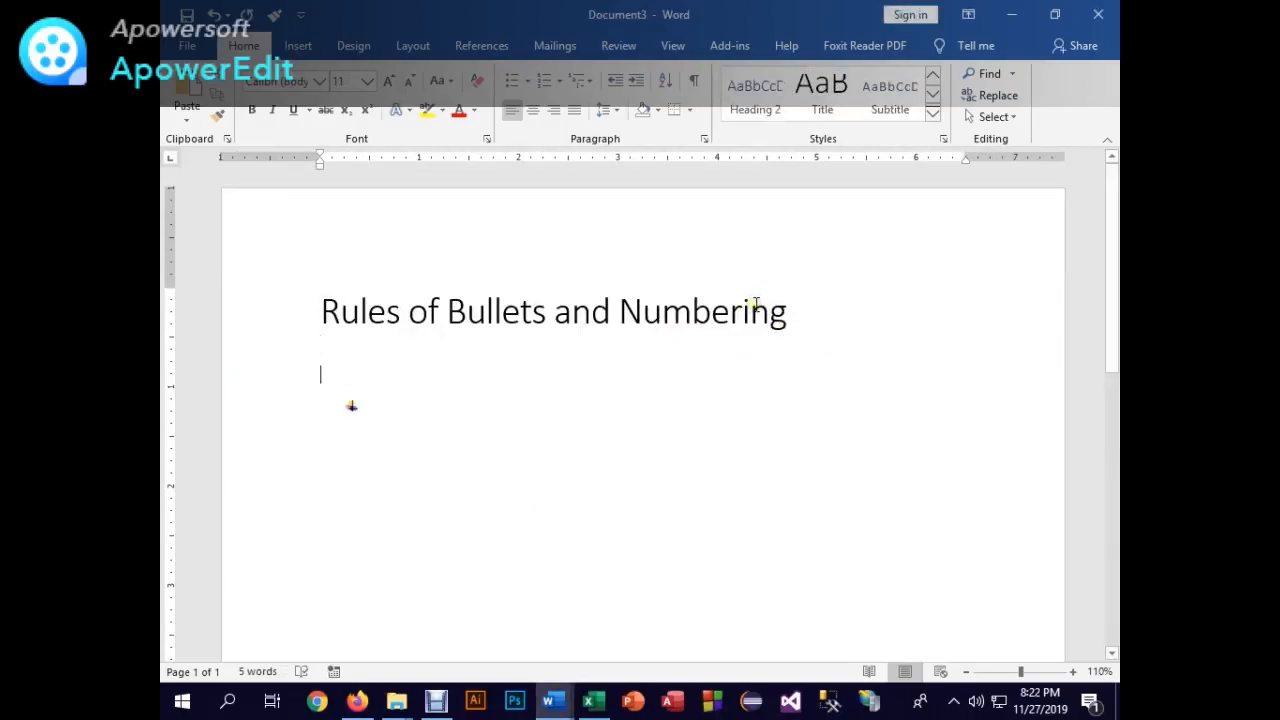
key(ctrl+v)
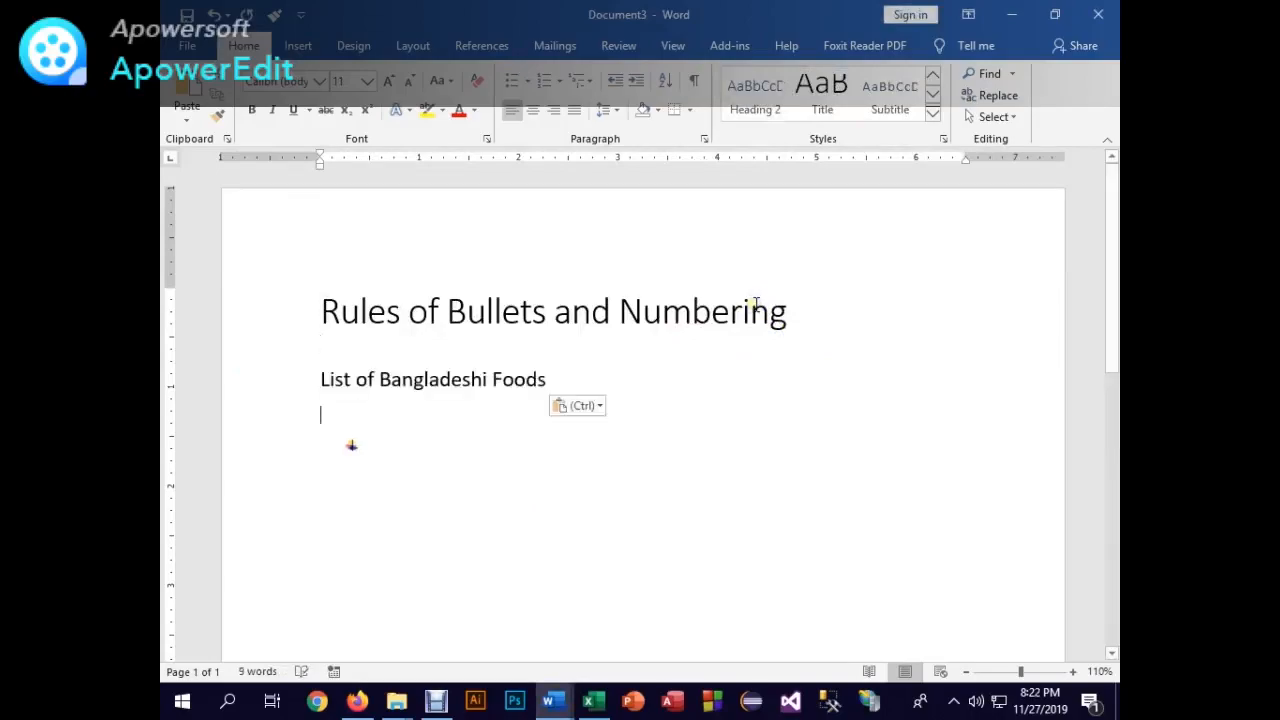
key(Delete)
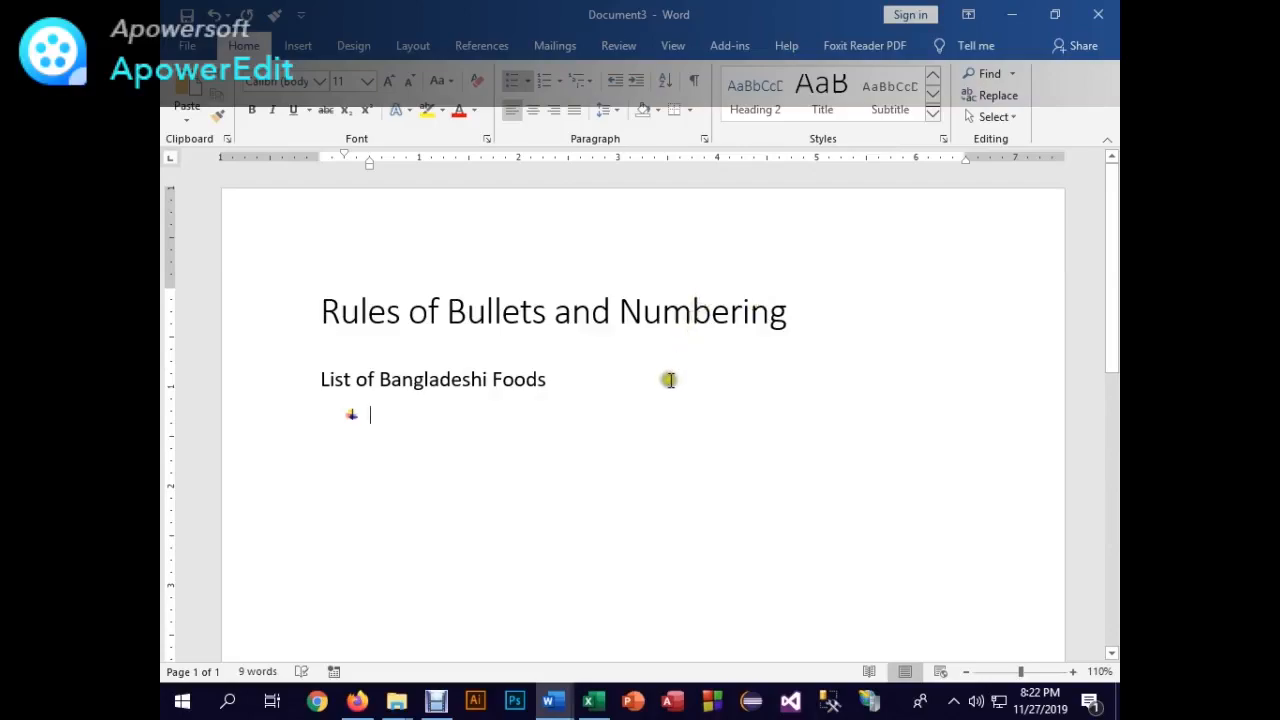
- Enter the placeholder text "fasdfadfas" as the first bullet item and start a second bullet
text(fasdfadfas)
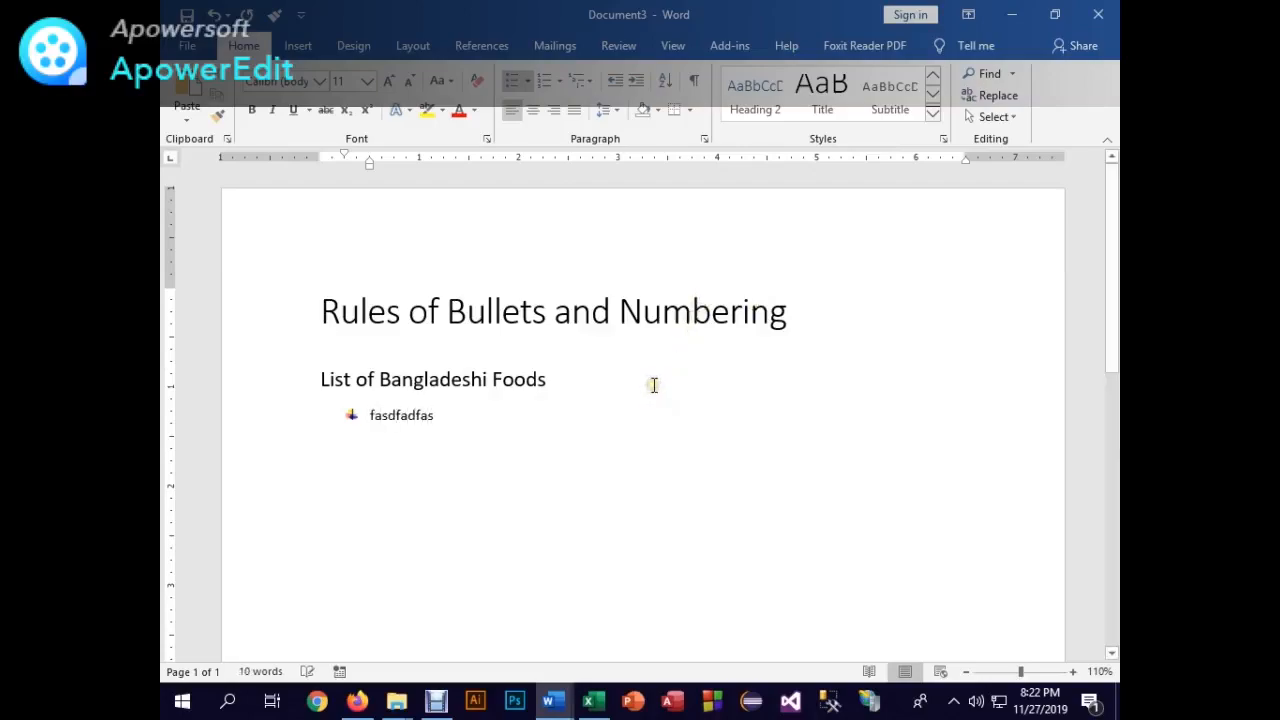
key(Return)
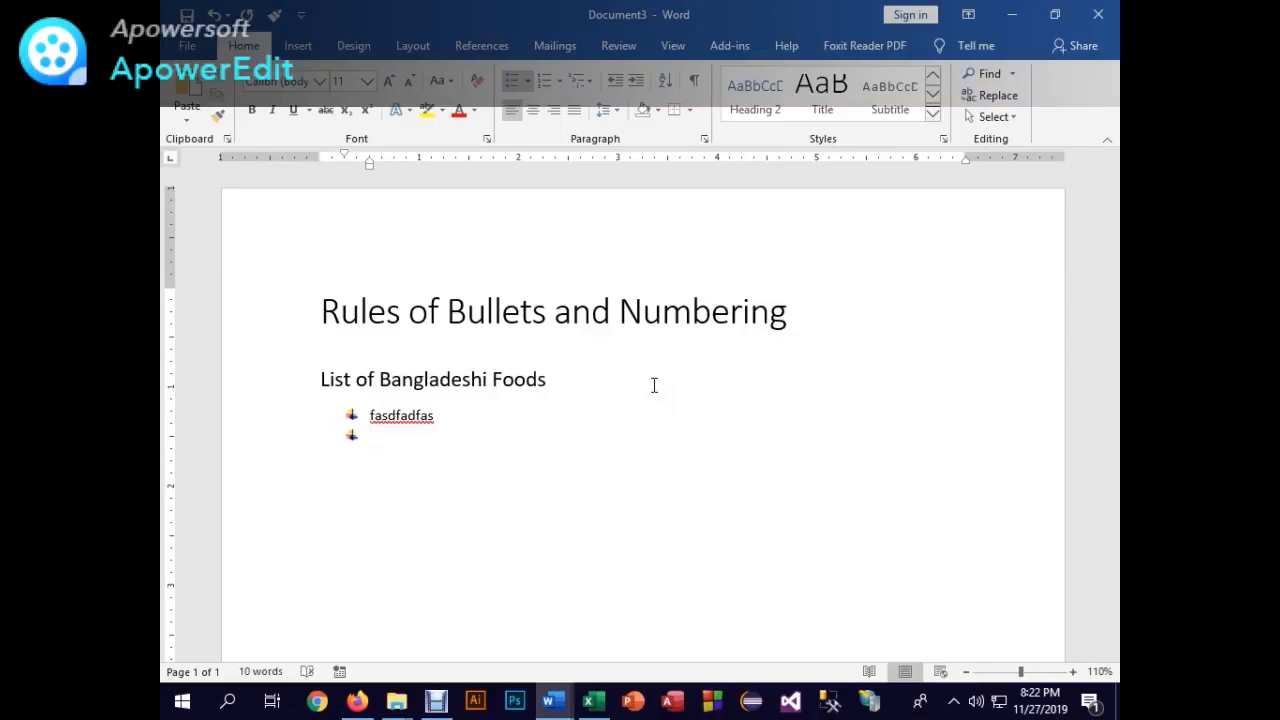
- Insert two blank lines above "List of Bangladeshi Foods" and place the cursor directly below the title
click(390, 354)
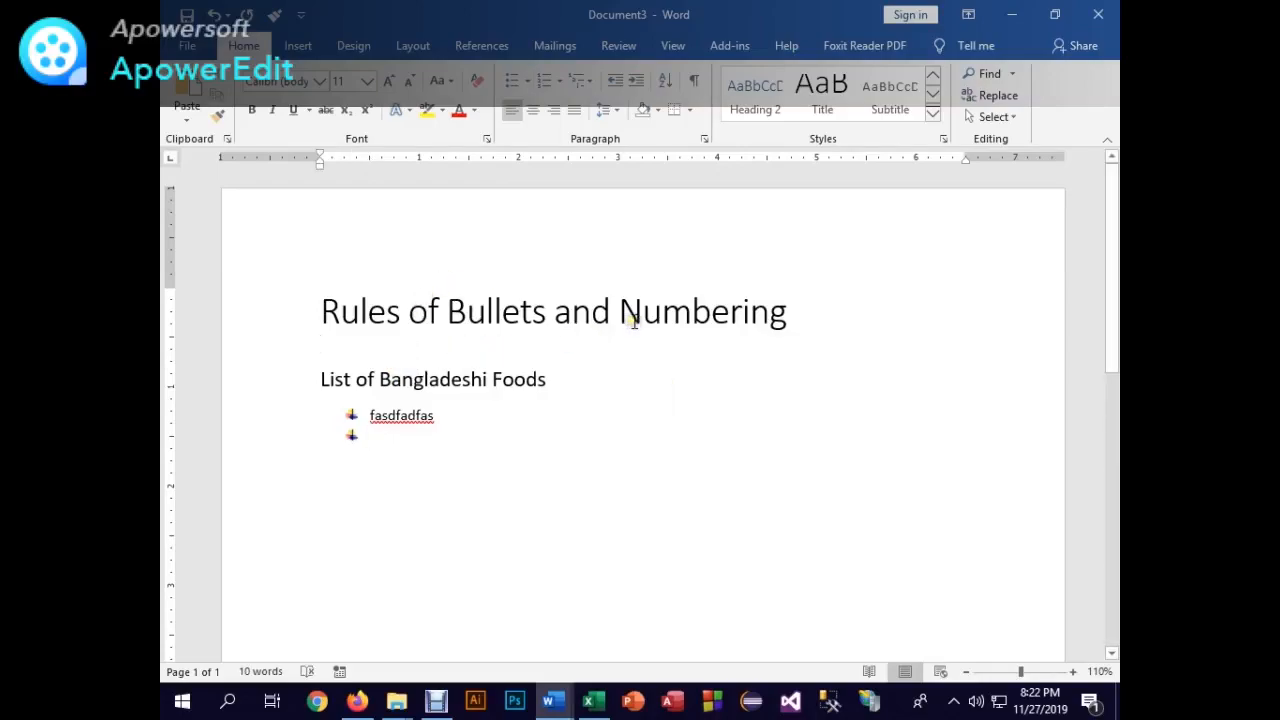
key(Return)
key(Return)
key(Up)
key(Up)
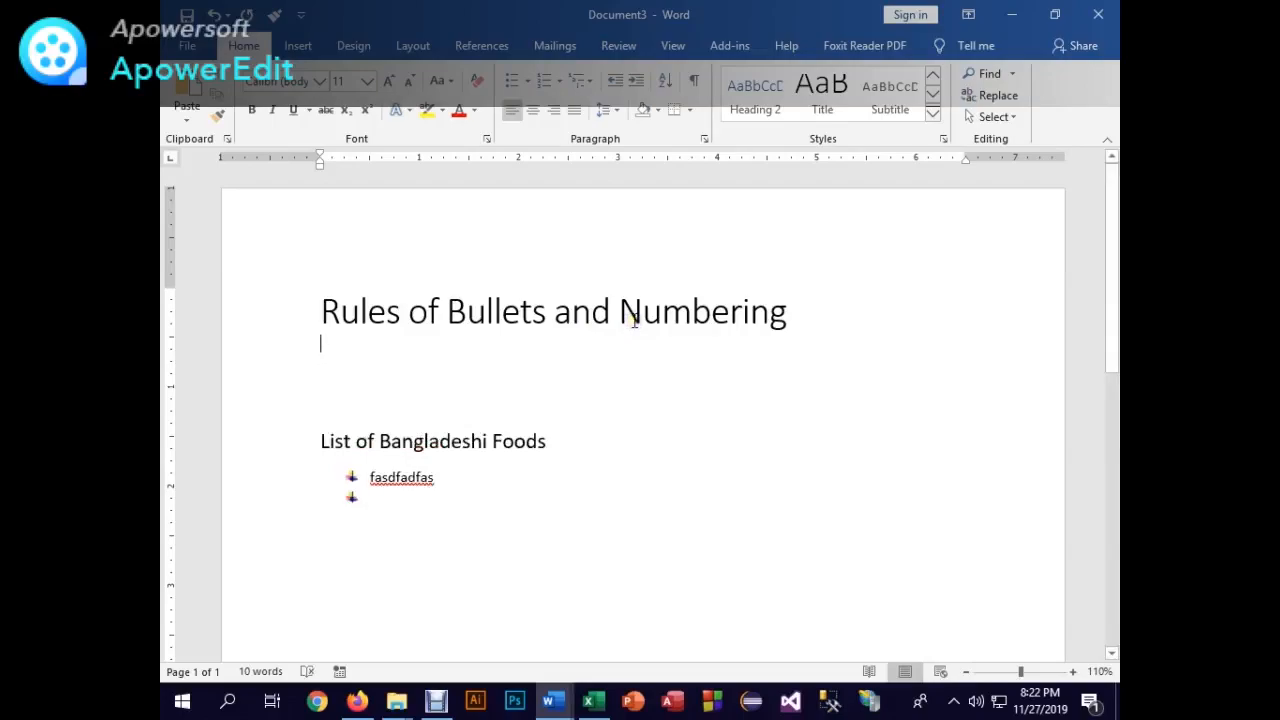